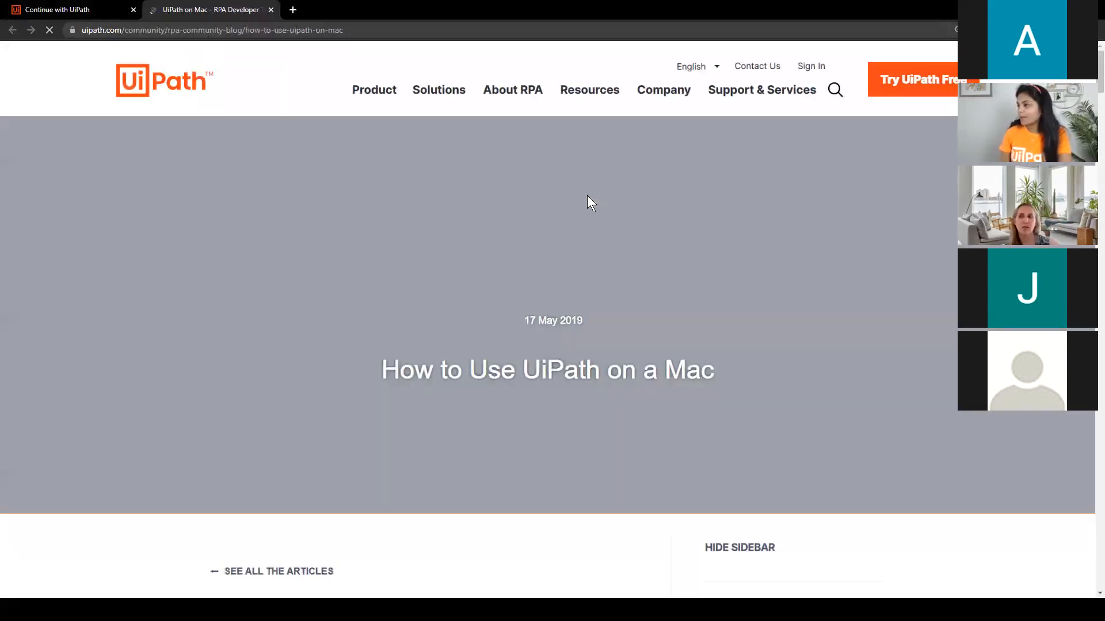
- Read through the How to Use UiPath on a Mac article, down to the part on building your own apps with UiPath Apps
{"action": "scroll", "coordinate": [454, 413], "scroll_direction": "down", "scroll_amount": 5}
{"action": "scroll", "coordinate": [450, 406], "scroll_direction": "down", "scroll_amount": 5}
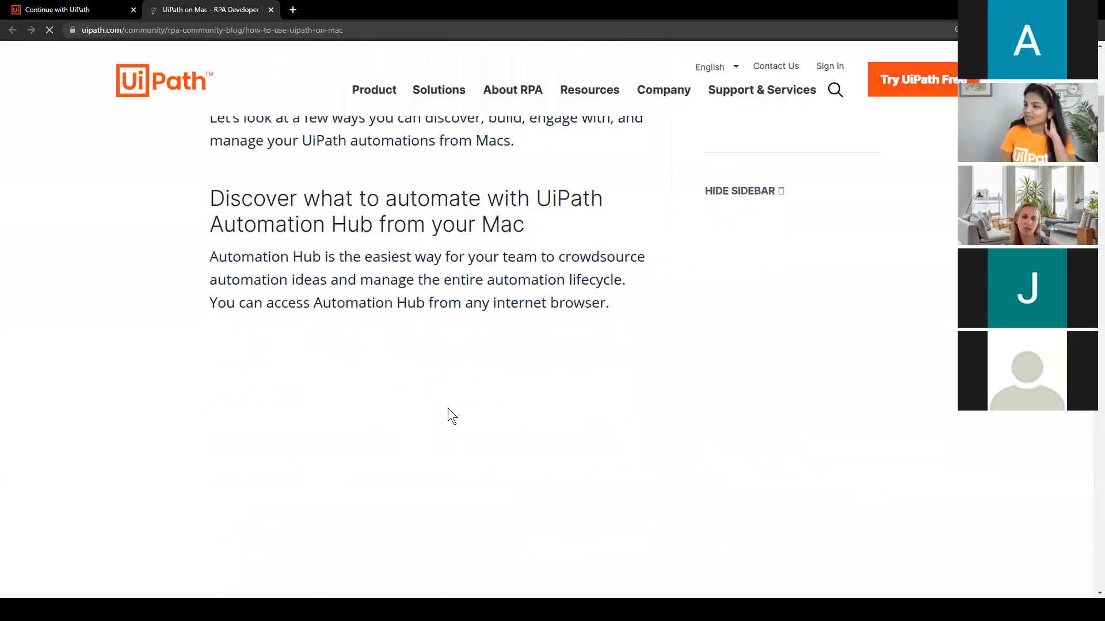
{"action": "scroll", "coordinate": [448, 409], "scroll_direction": "down", "scroll_amount": 1}
{"action": "scroll", "coordinate": [299, 541], "scroll_direction": "down", "scroll_amount": 4}
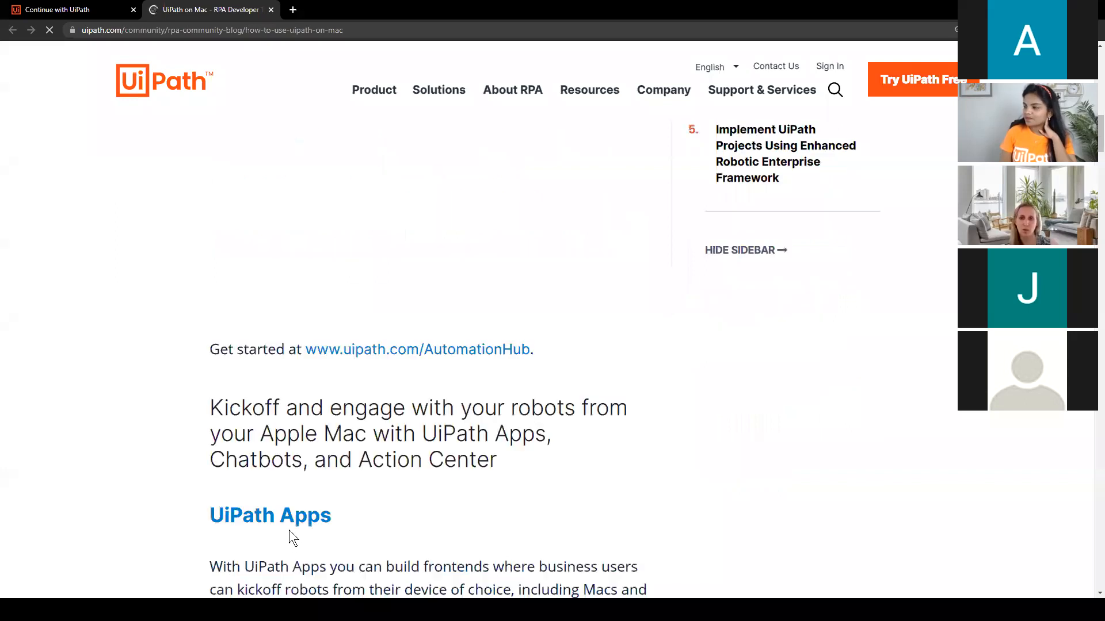
{"action": "scroll", "coordinate": [403, 561], "scroll_direction": "down", "scroll_amount": 6}
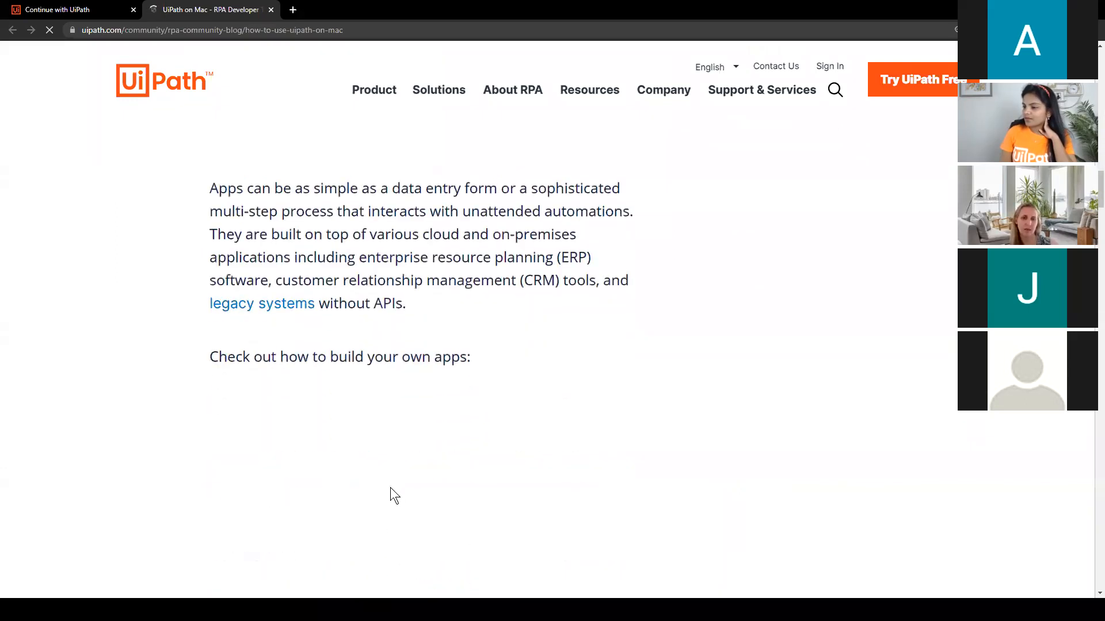
{"action": "scroll", "coordinate": [385, 495], "scroll_direction": "up", "scroll_amount": 10}
{"action": "scroll", "coordinate": [391, 500], "scroll_direction": "up", "scroll_amount": 1}
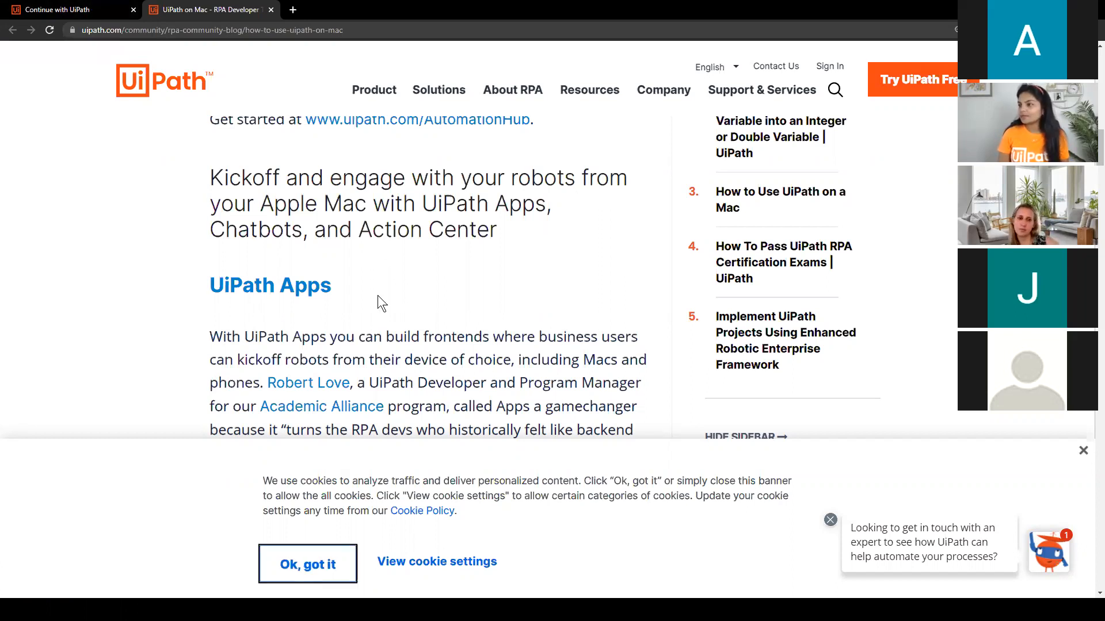
- Go to cloud.uipath.com in the sign-in tab and show the sign-up options for Automation Cloud for community
{"action": "key", "text": "ctrl+shift+Tab"}
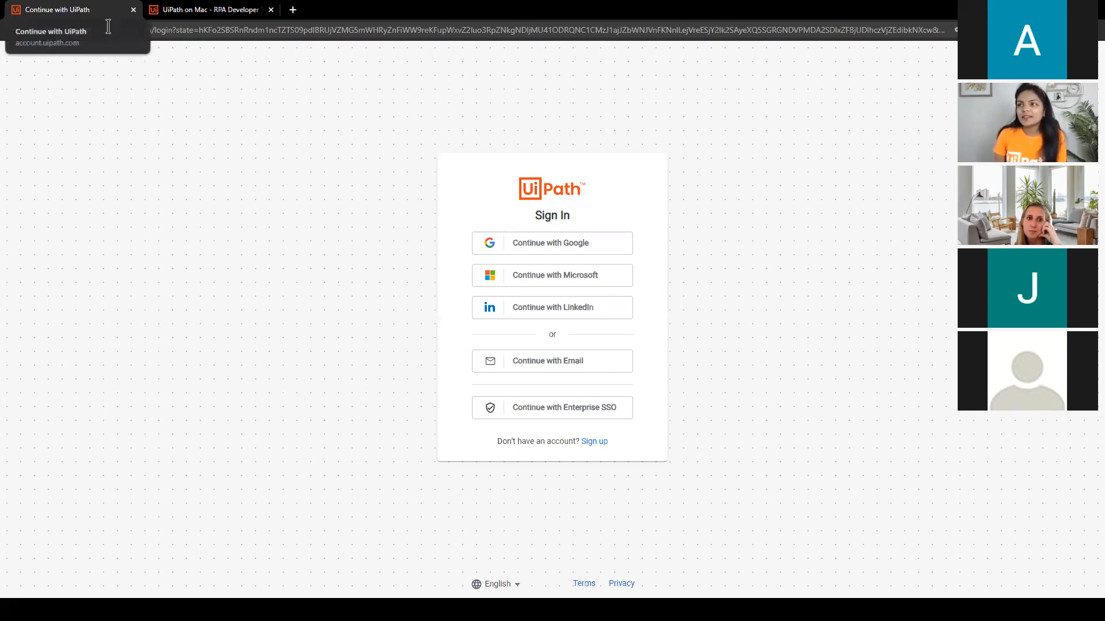
{"action": "left_click", "coordinate": [165, 32]}
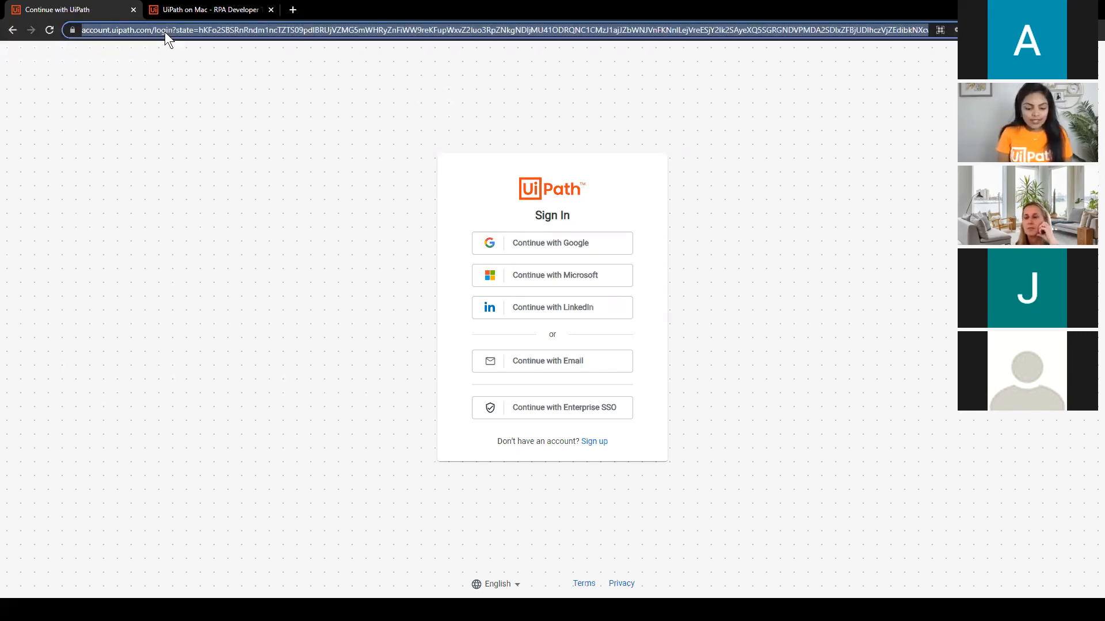
{"action": "type", "text": "cloud"}
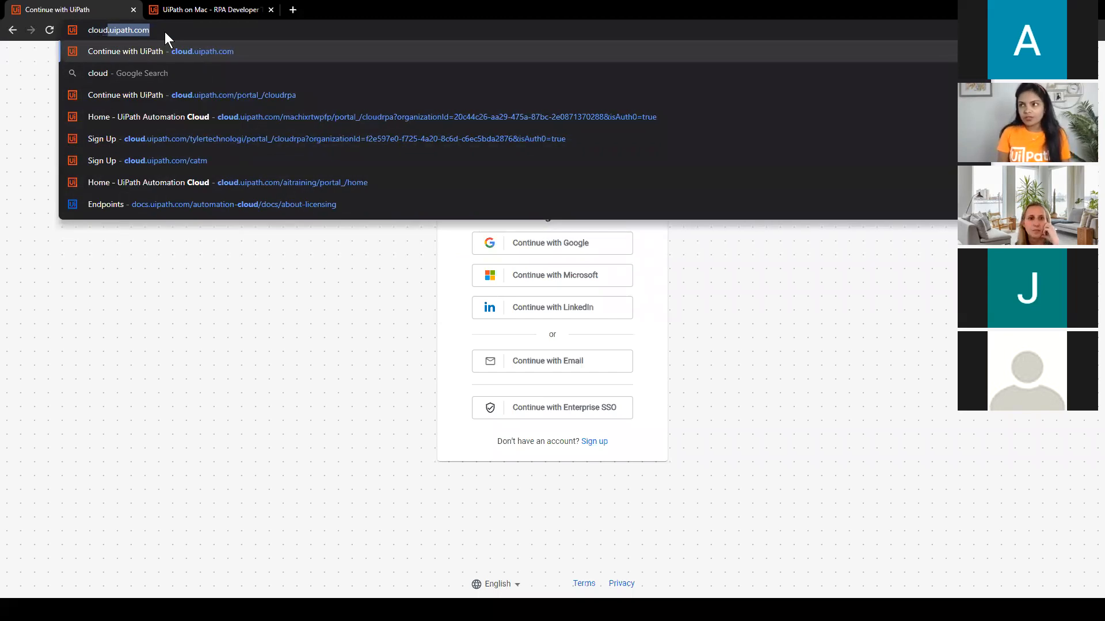
{"action": "key", "text": "Return"}
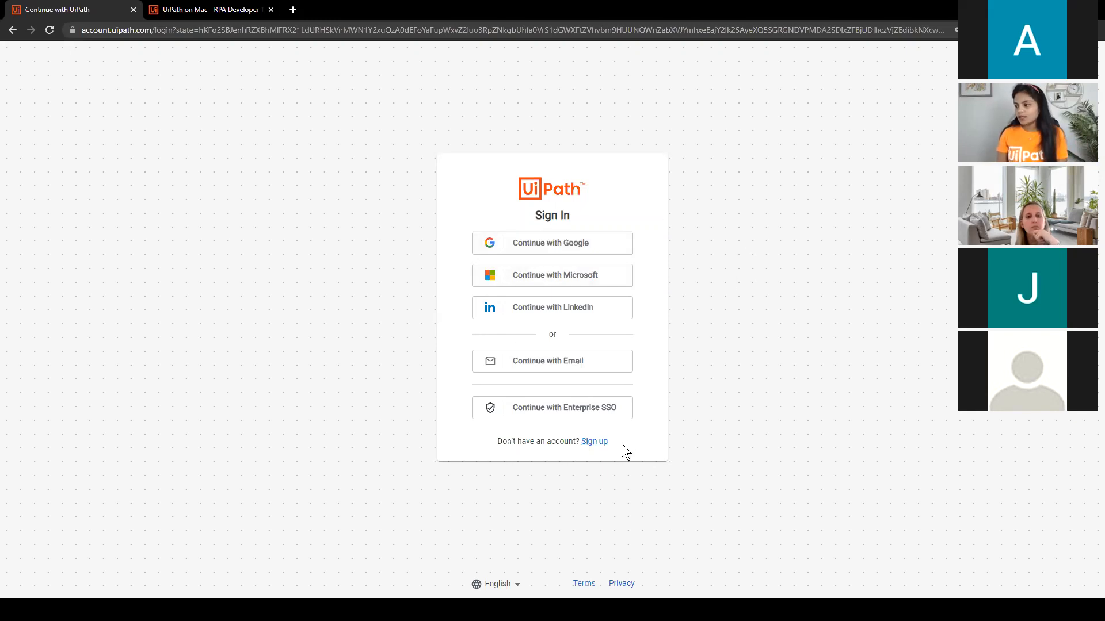
{"action": "left_click", "coordinate": [592, 443]}
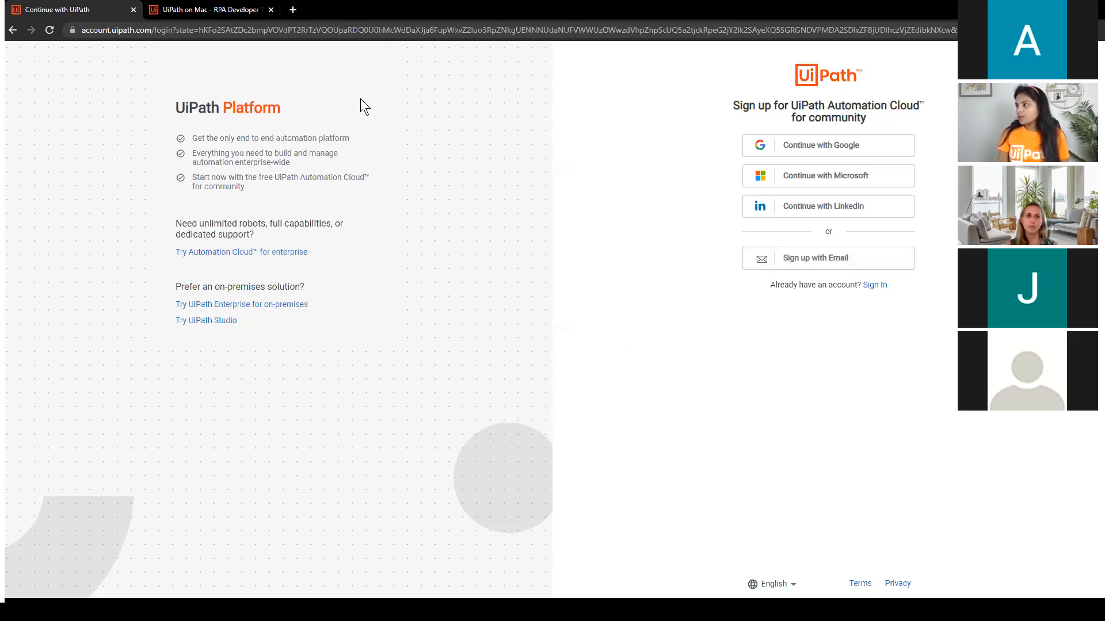
- Return to the sign-in options and sign in with Google using the second saved email account
{"action": "left_click", "coordinate": [873, 285]}
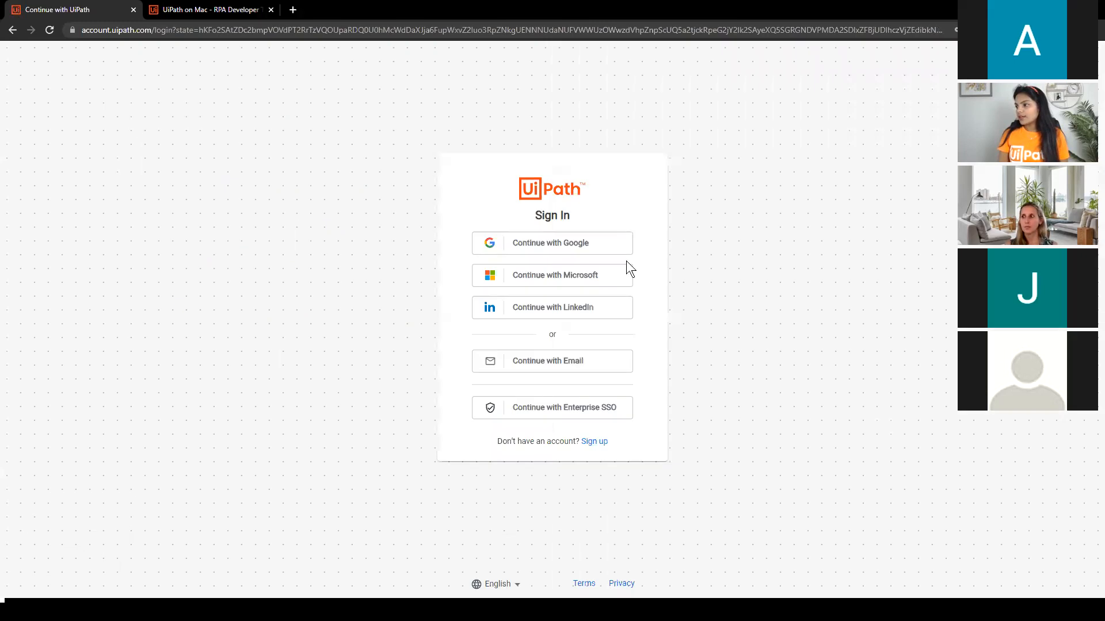
{"action": "left_click", "coordinate": [579, 246]}
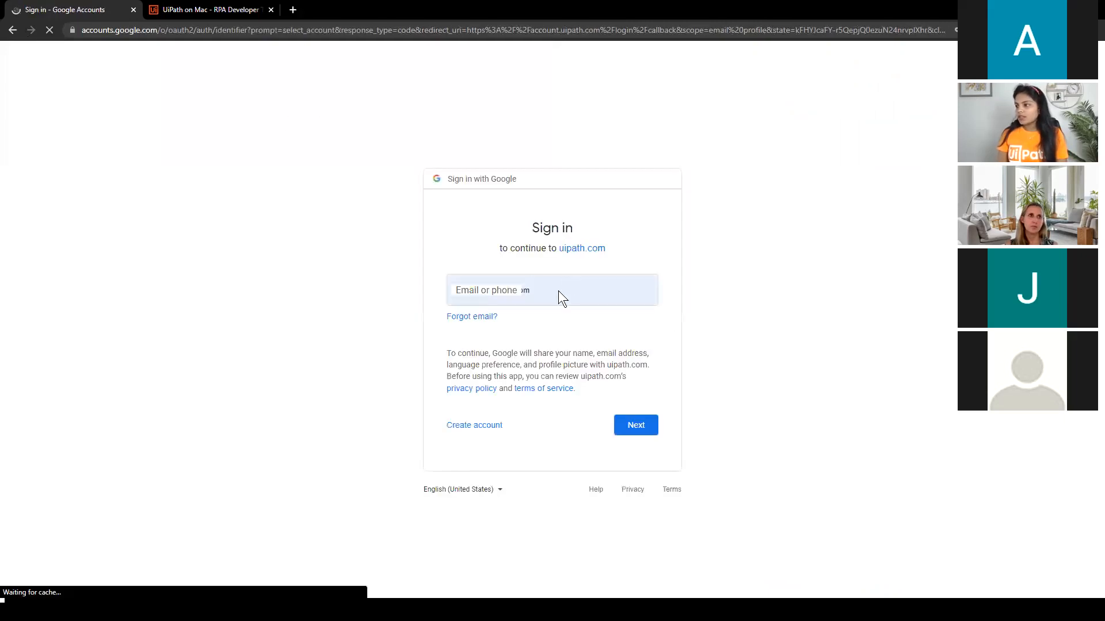
{"action": "left_click", "coordinate": [602, 292]}
{"action": "left_click", "coordinate": [580, 290]}
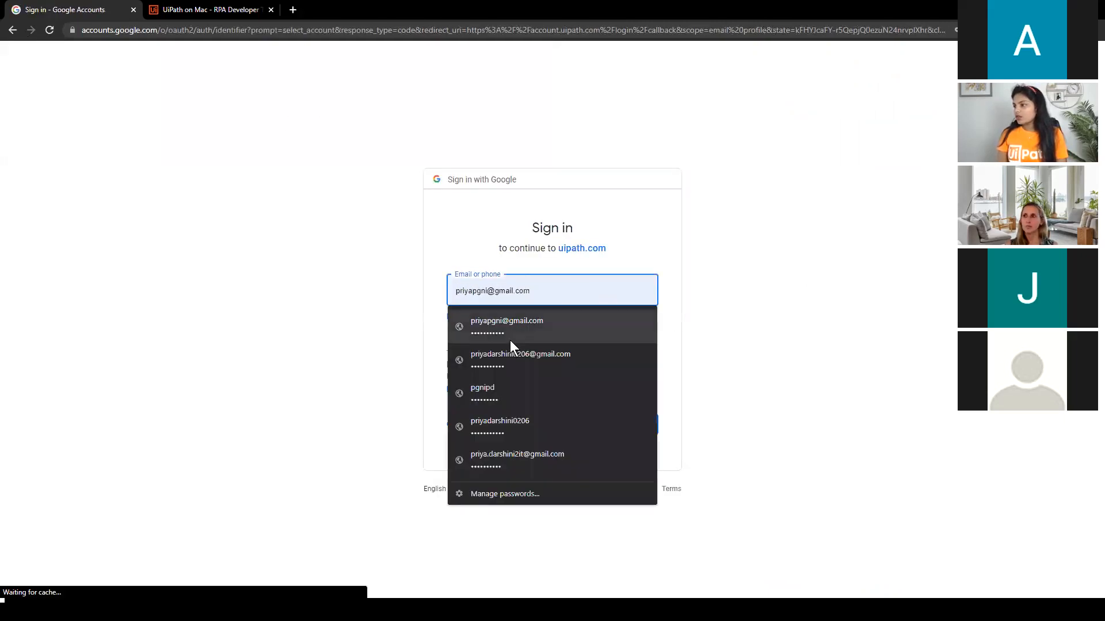
{"action": "left_click", "coordinate": [510, 348]}
{"action": "left_click", "coordinate": [644, 426]}
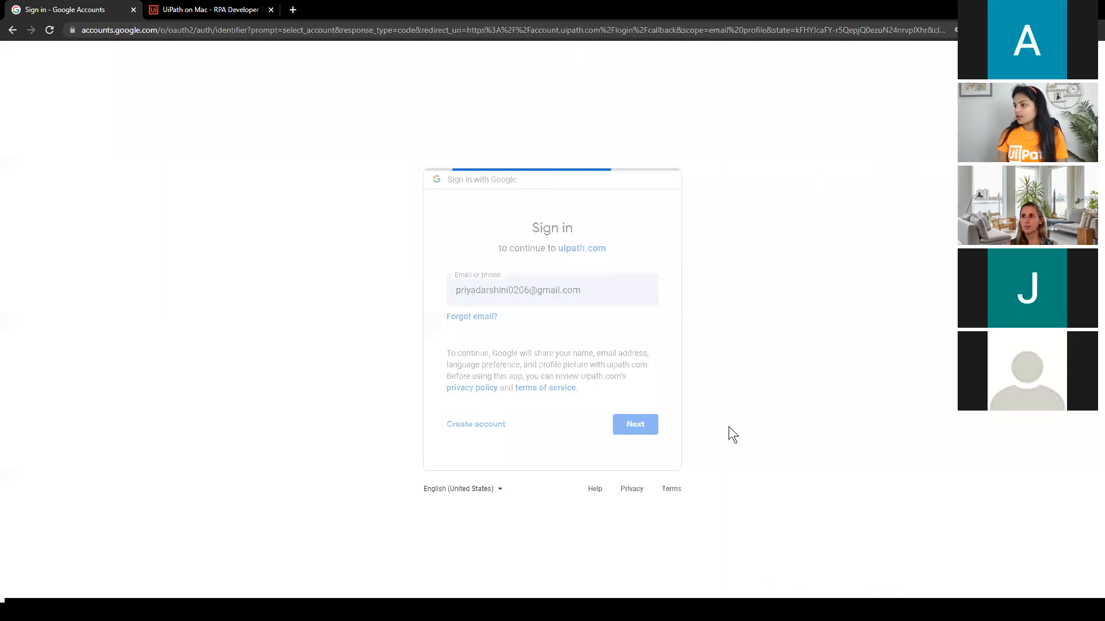
{"action": "left_click", "coordinate": [648, 448]}
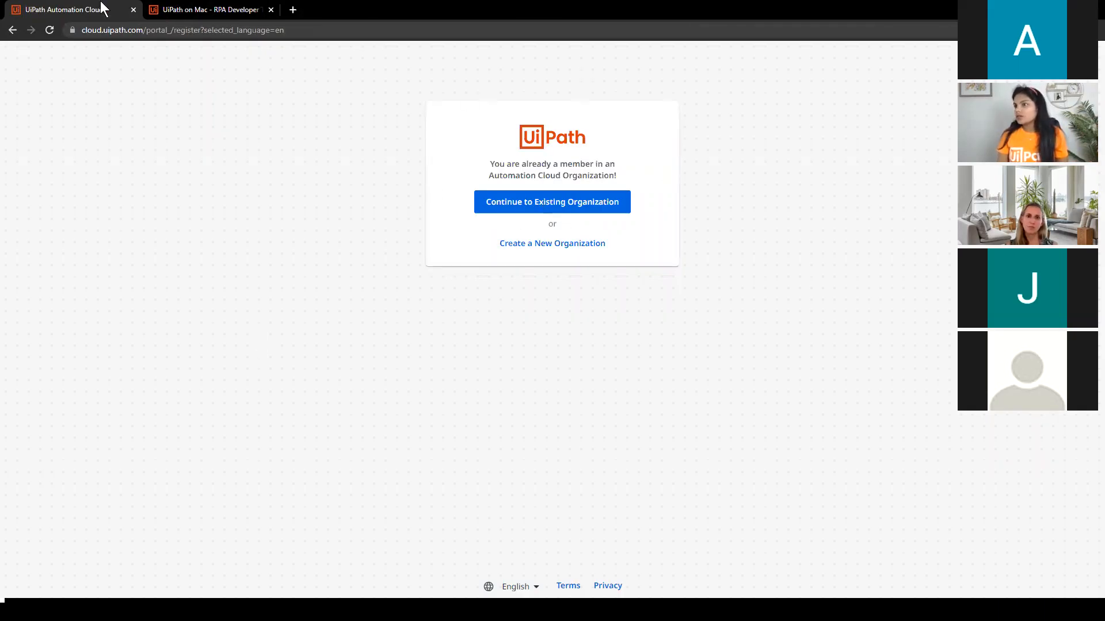
- Close the registration page, switch to the other browser window and open the second listed organization
{"action": "left_click", "coordinate": [134, 10]}
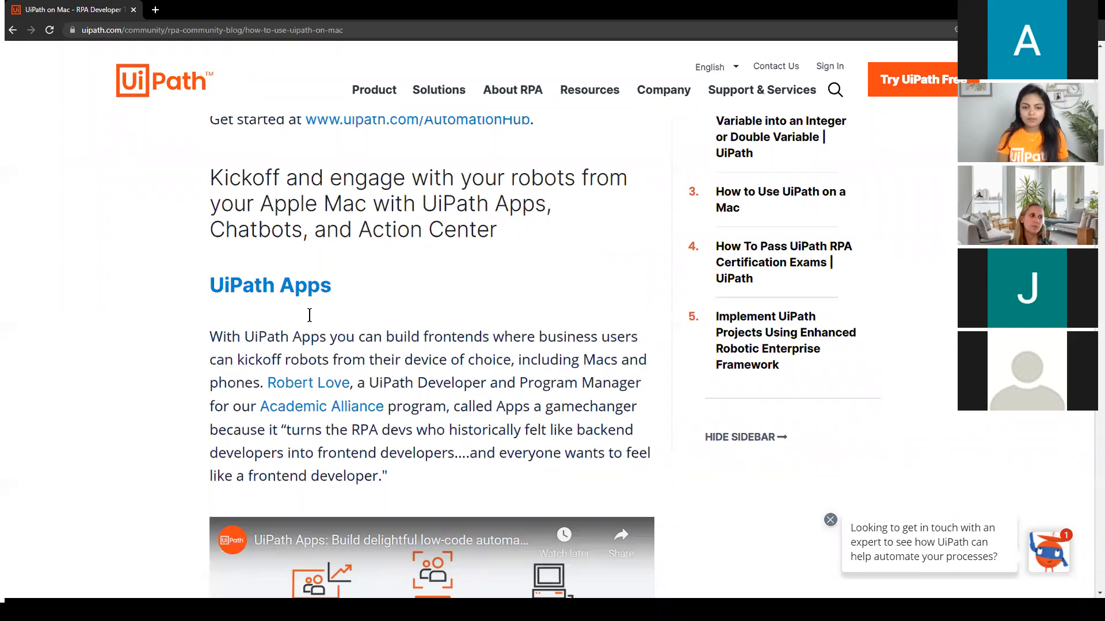
{"action": "key", "text": "alt+Tab"}
{"action": "left_click", "coordinate": [508, 293]}
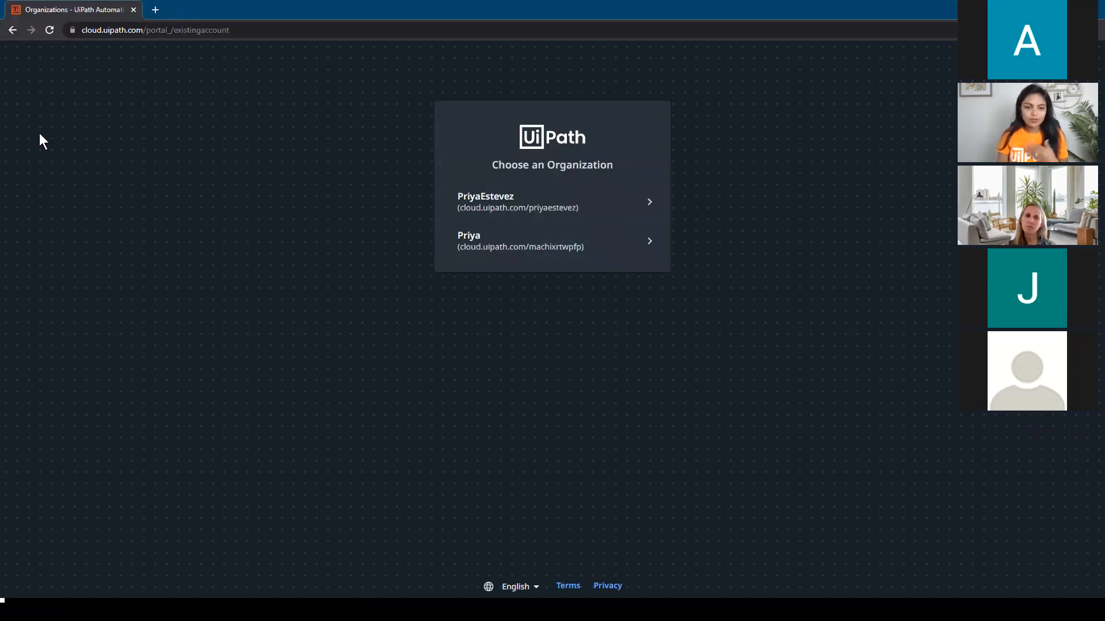
{"action": "left_click", "coordinate": [488, 255]}
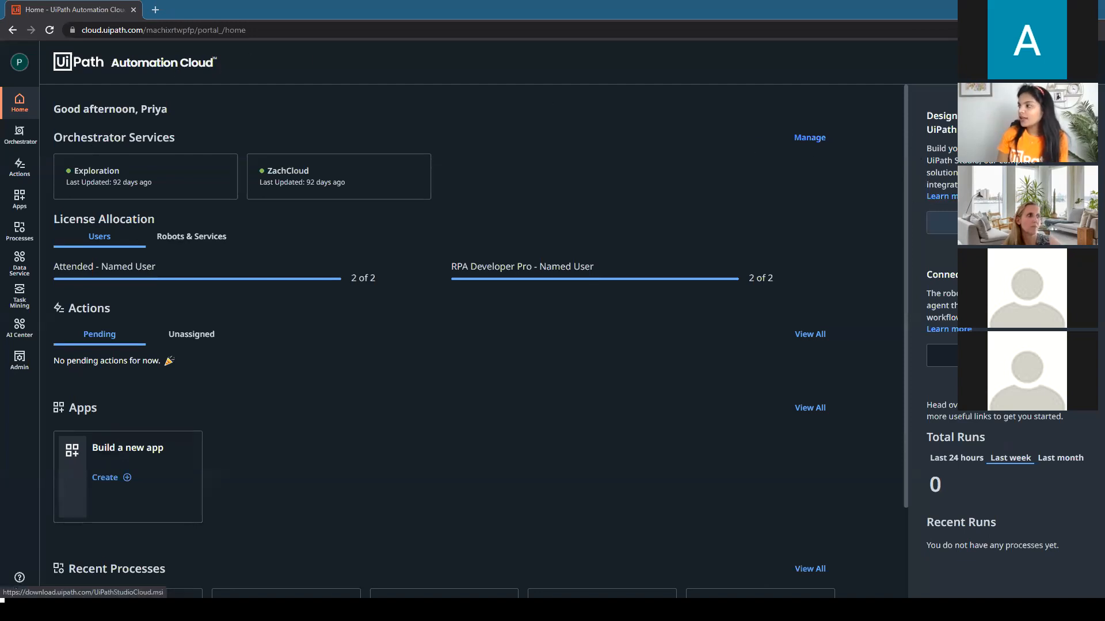
- Start downloading the UiPath Studio installer, minimize the UiPath Assistant window, and cancel the download
{"action": "left_click", "coordinate": [943, 222]}
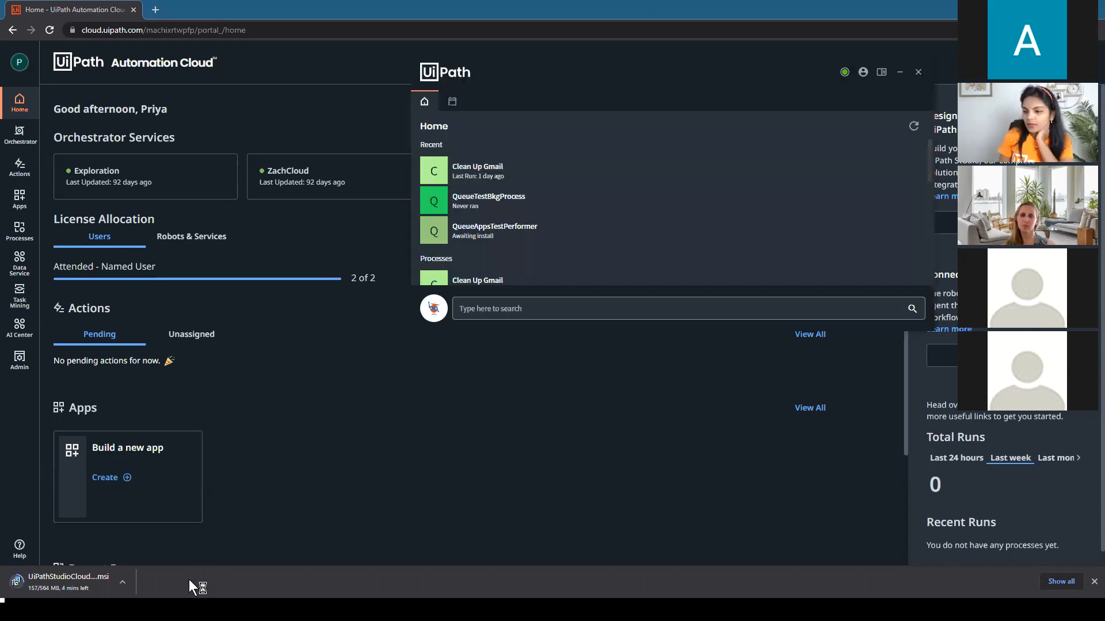
{"action": "left_click", "coordinate": [900, 74]}
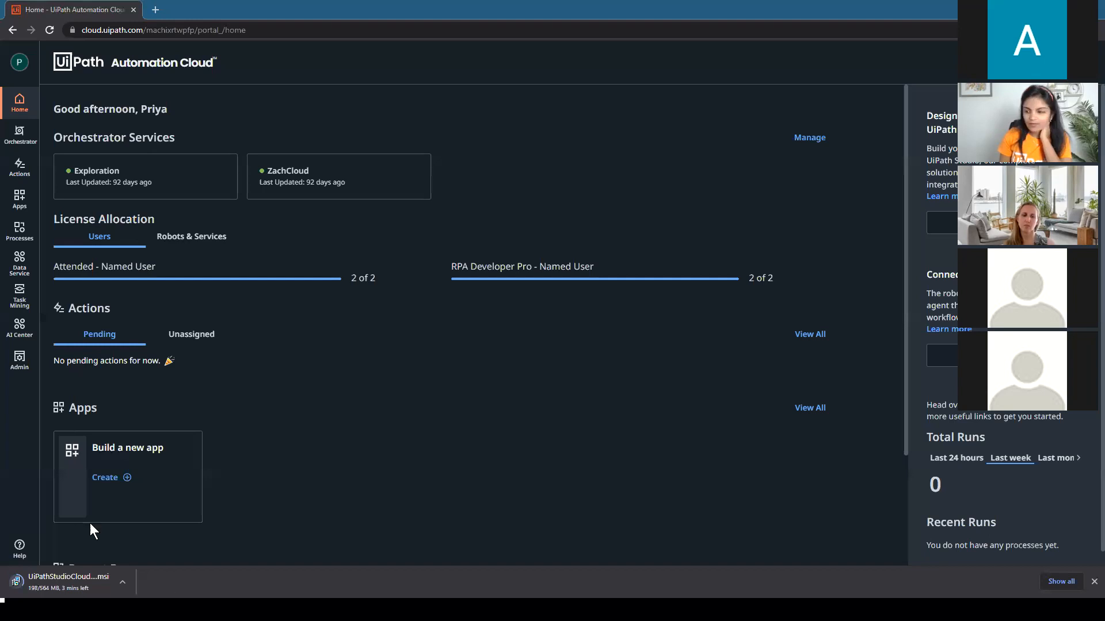
{"action": "right_click", "coordinate": [46, 582]}
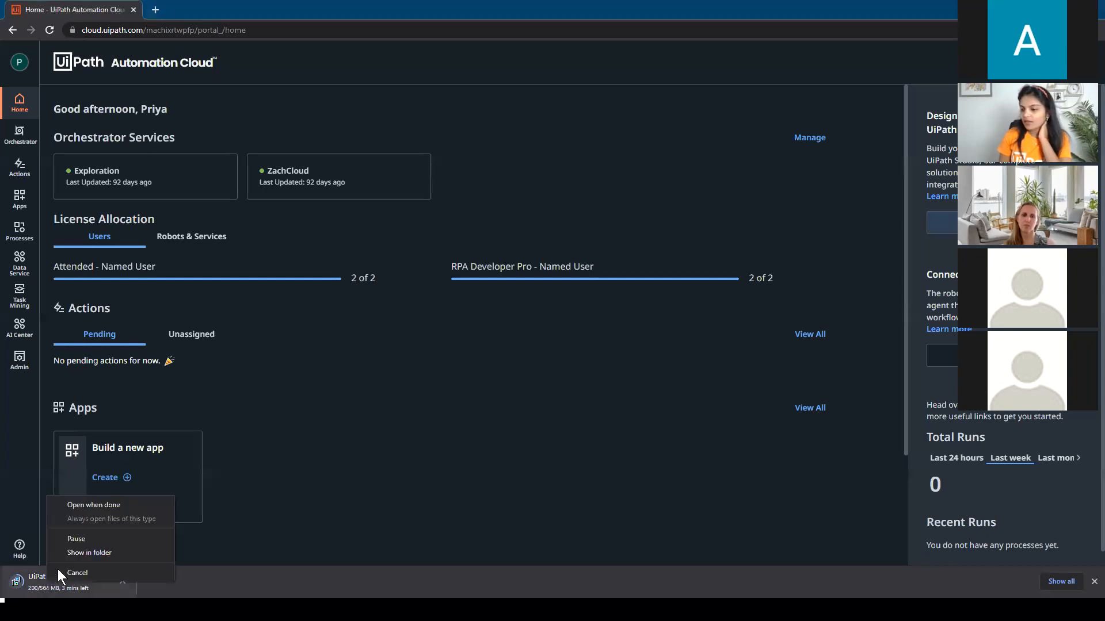
{"action": "left_click", "coordinate": [84, 540]}
{"action": "right_click", "coordinate": [96, 572]}
{"action": "left_click", "coordinate": [98, 573]}
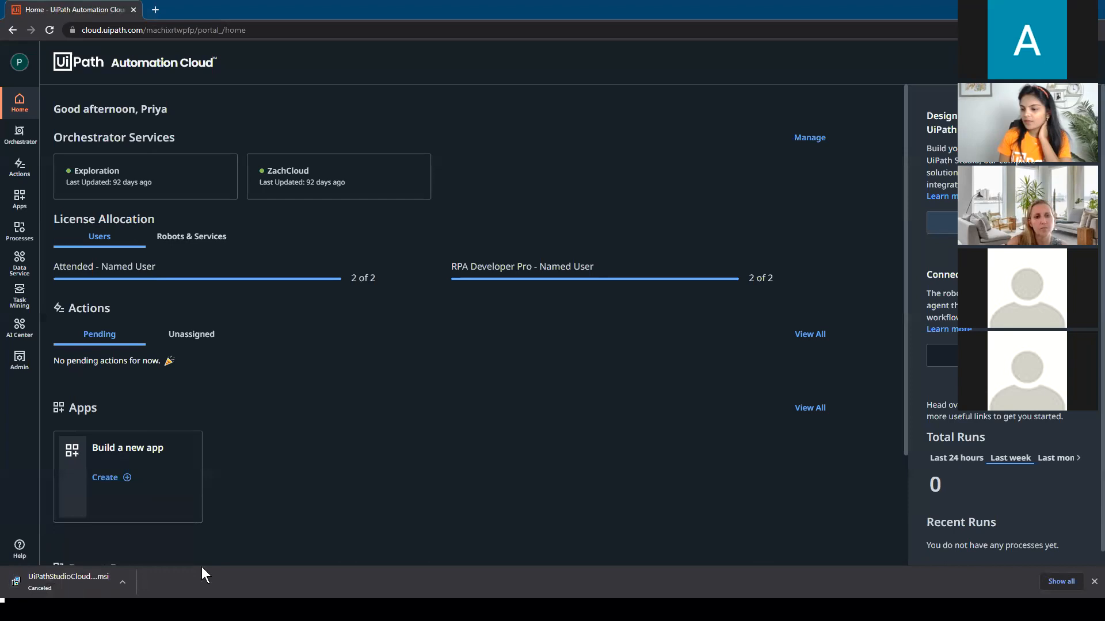
{"action": "left_click", "coordinate": [1093, 582]}
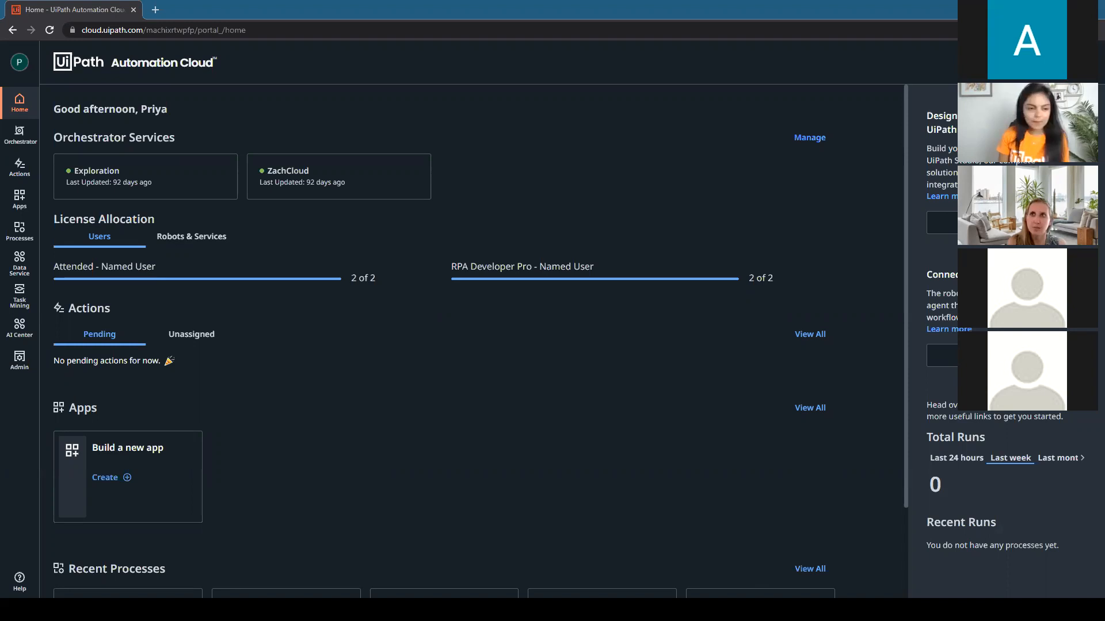
{"action": "key", "text": "alt+Tab"}
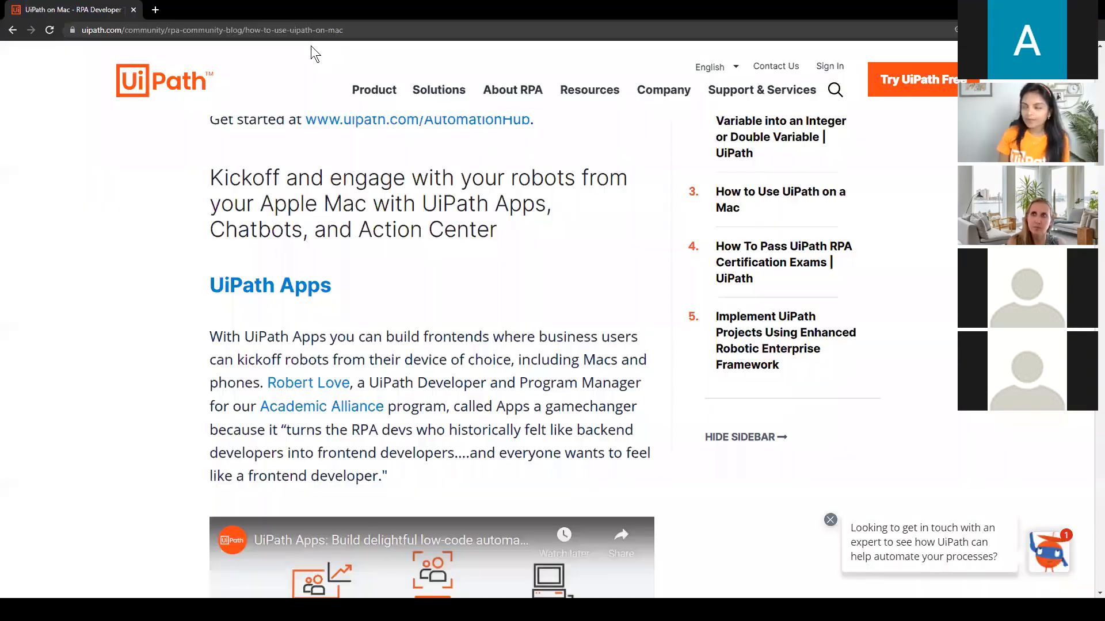
{"action": "key", "text": "alt+Tab"}
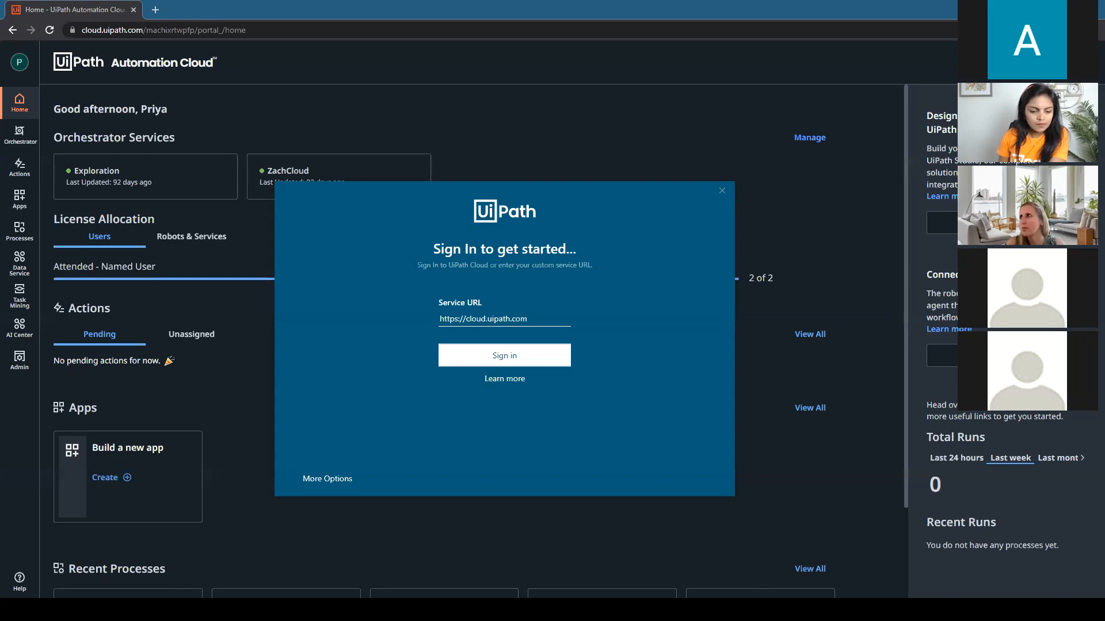
{"action": "key", "text": "alt+Tab"}
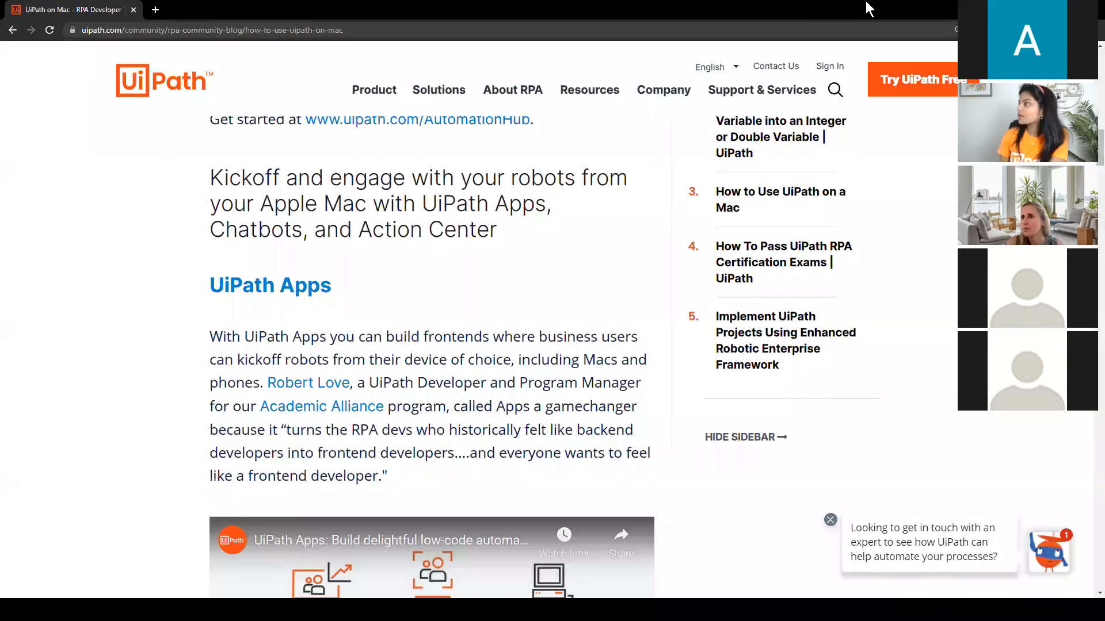
{"action": "key", "text": "alt+Tab"}
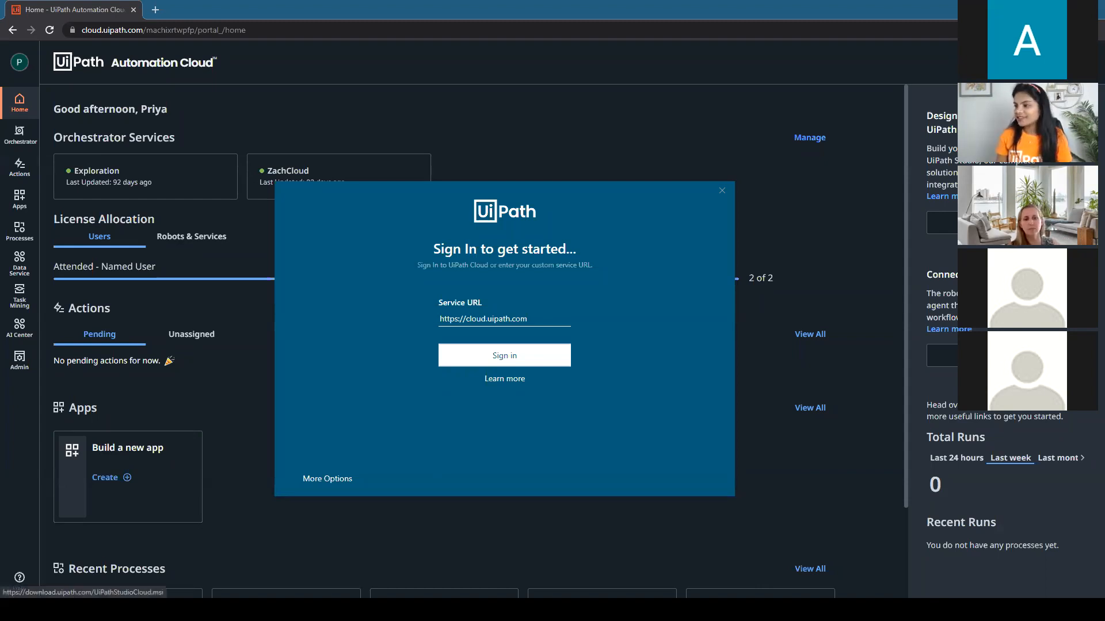
{"action": "left_click", "coordinate": [533, 317]}
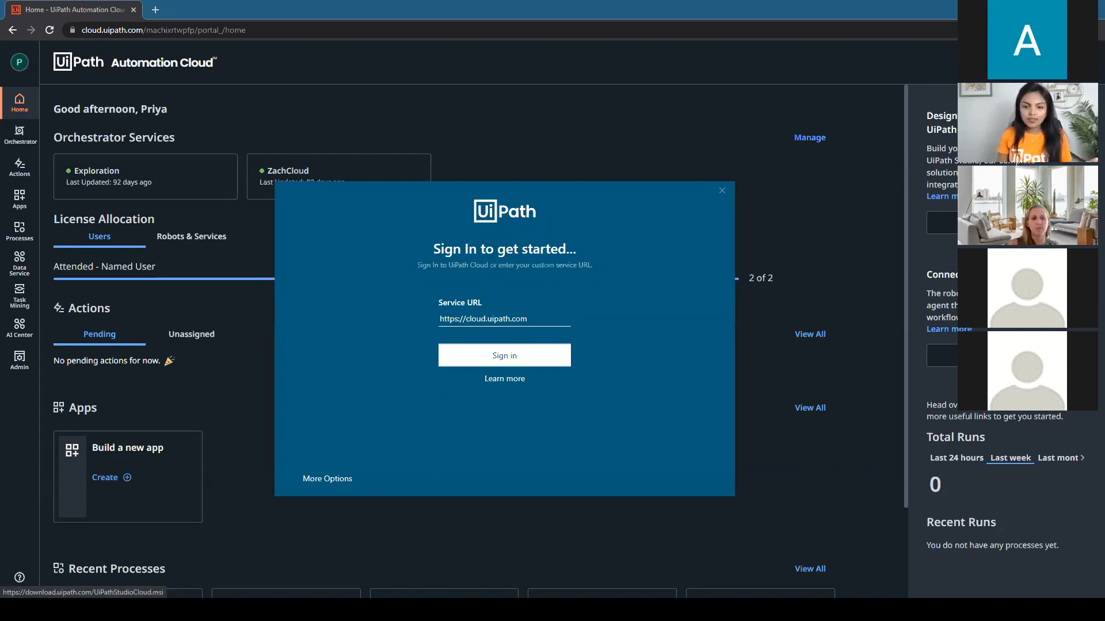
{"action": "left_click", "coordinate": [528, 323]}
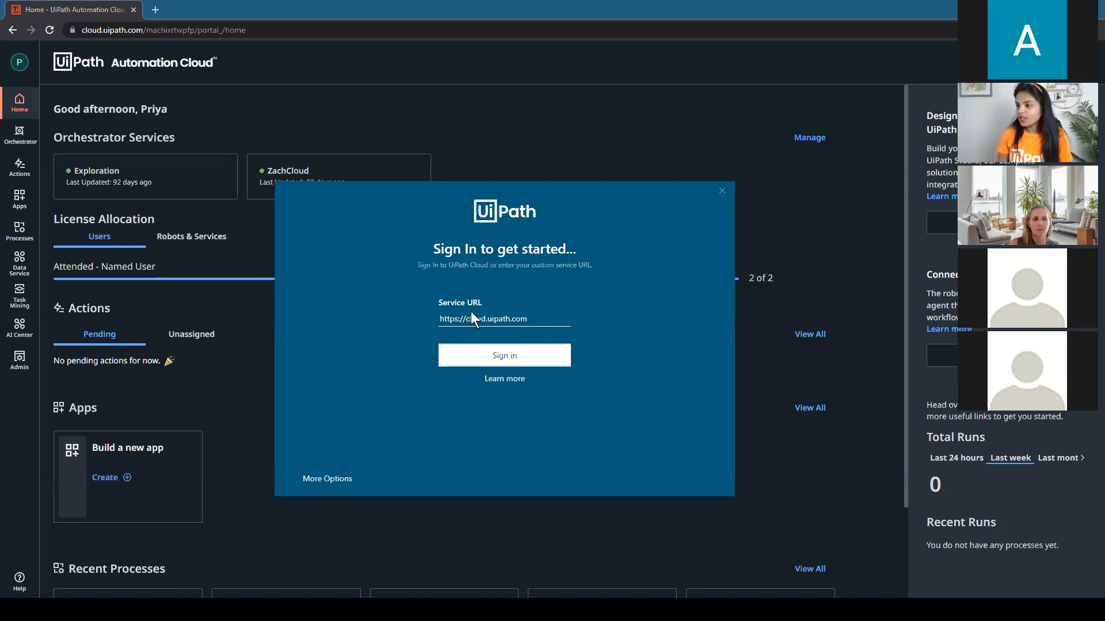
{"action": "left_click", "coordinate": [494, 354]}
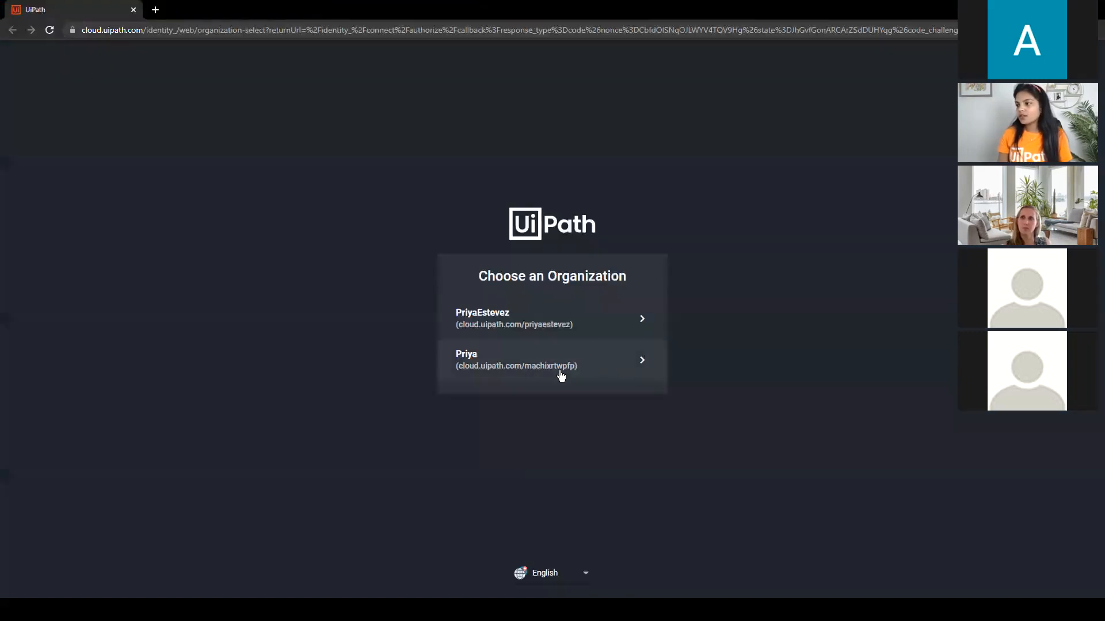
{"action": "left_click", "coordinate": [553, 368]}
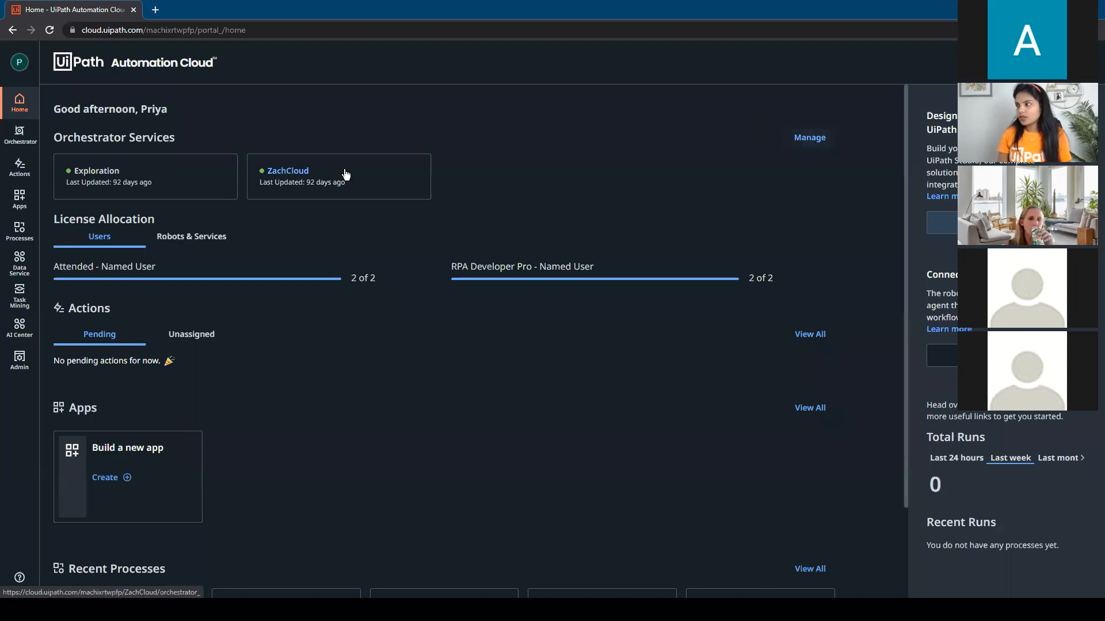
- Open the organization's tenant management page, review the name and region options for adding a tenant, and cancel the form
{"action": "left_click", "coordinate": [806, 141]}
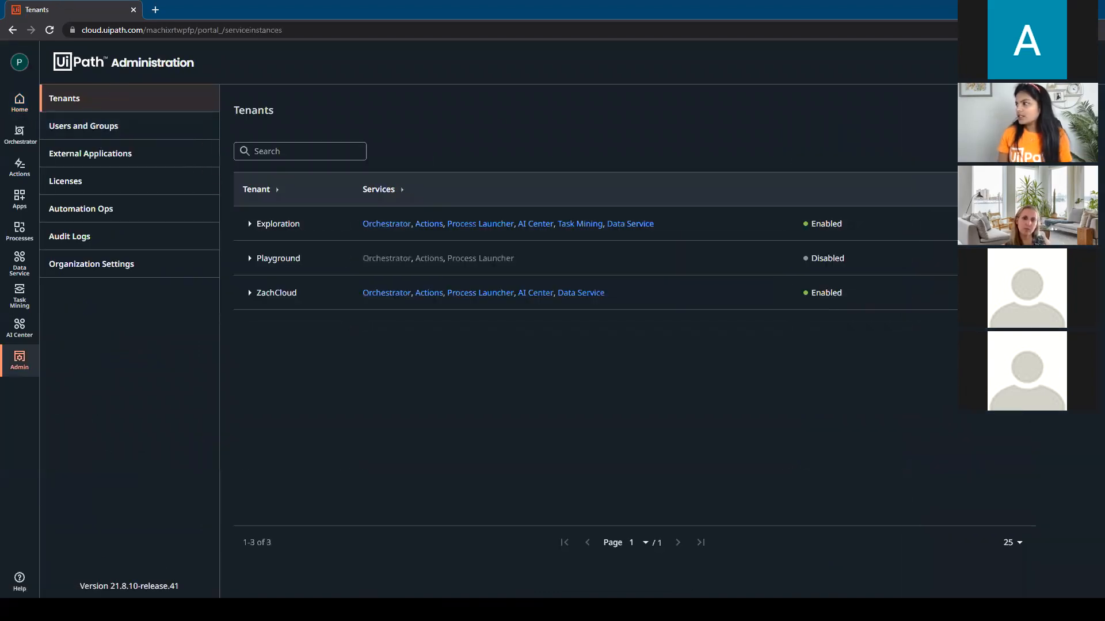
{"action": "left_click", "coordinate": [1001, 109]}
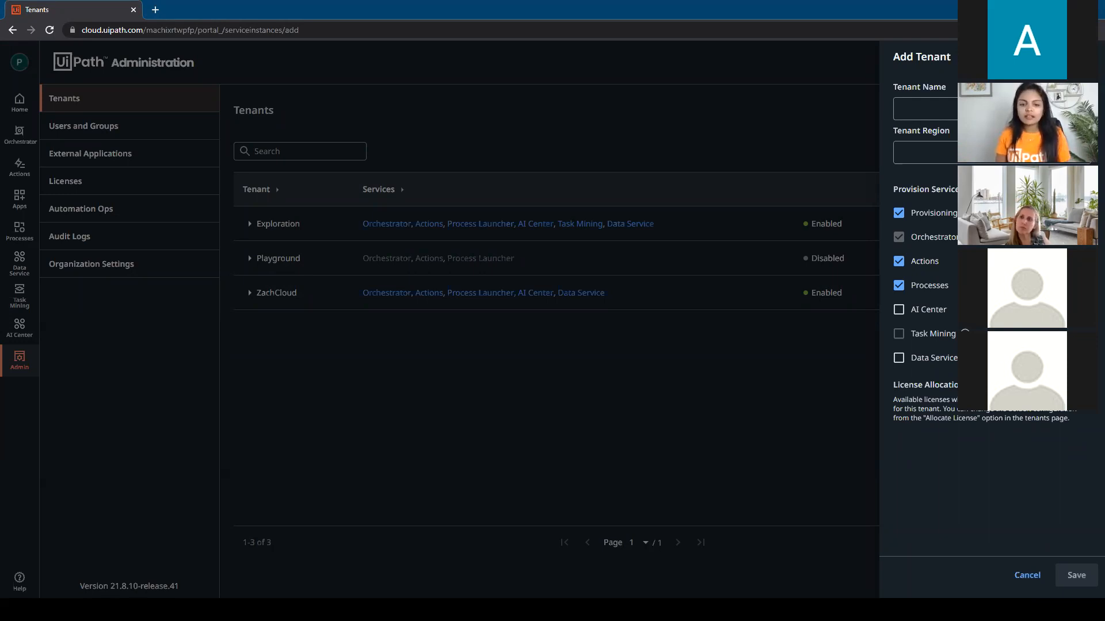
{"action": "left_click", "coordinate": [903, 107]}
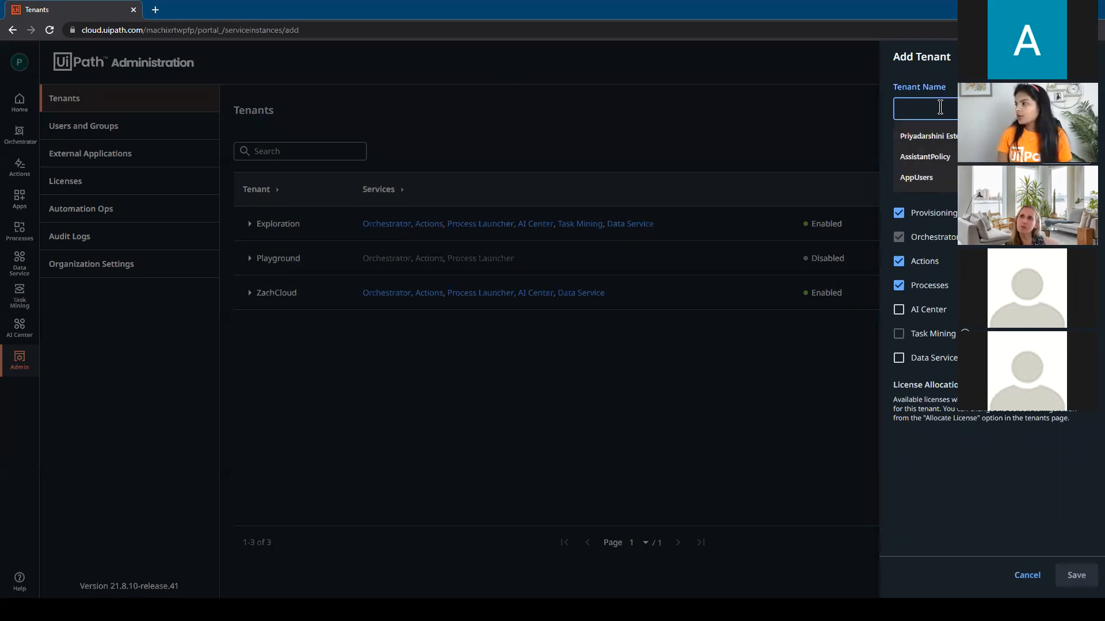
{"action": "left_click_drag", "start_coordinate": [896, 98], "coordinate": [938, 88]}
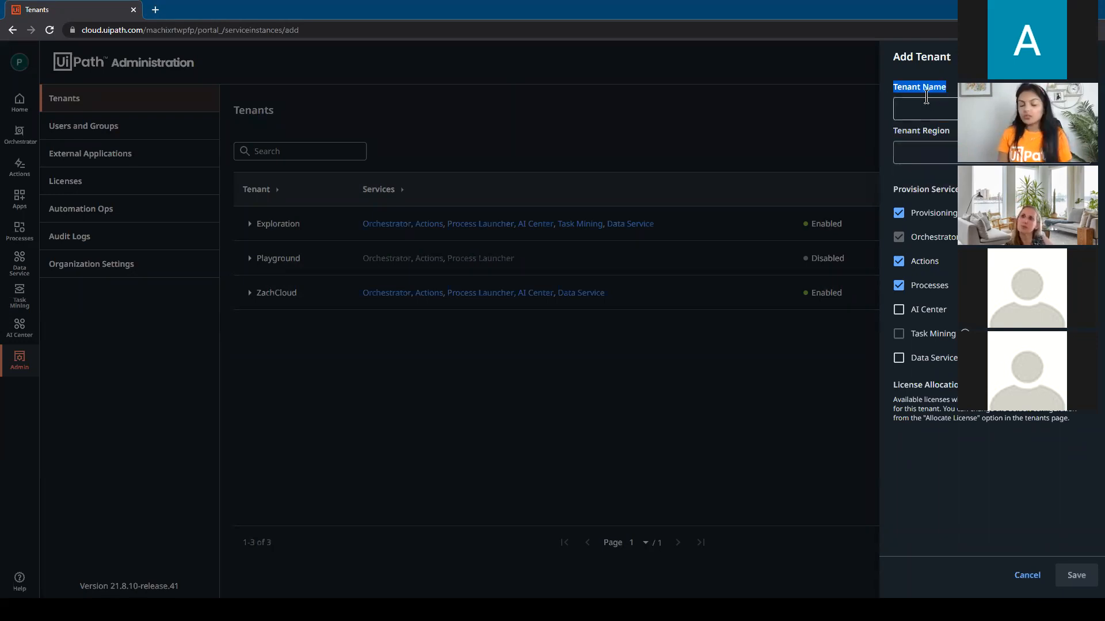
{"action": "left_click", "coordinate": [926, 108]}
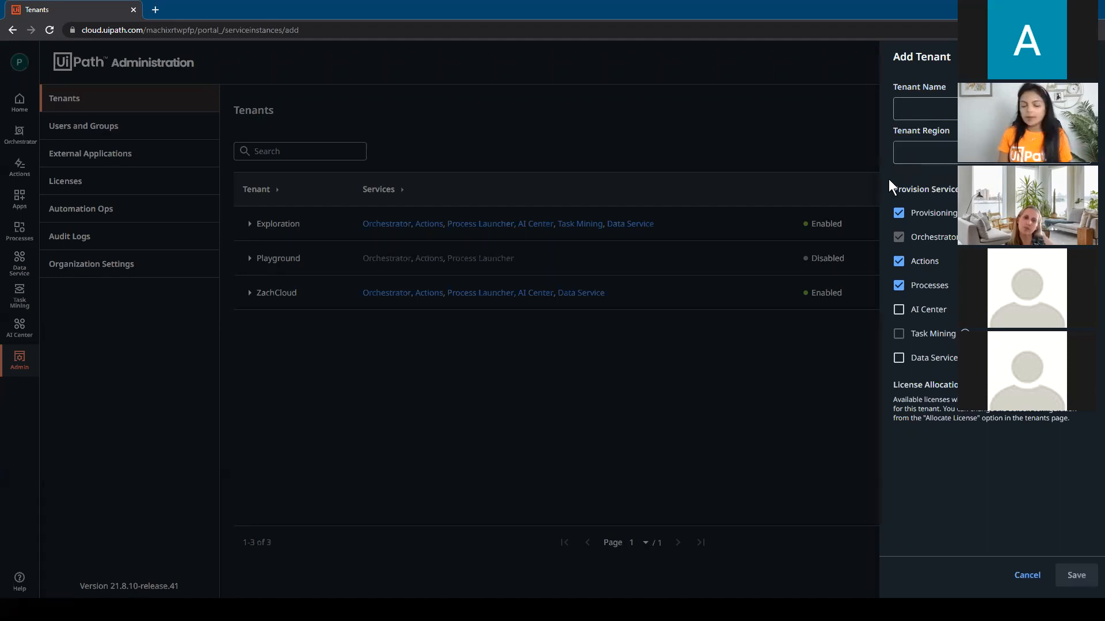
{"action": "left_click", "coordinate": [950, 154]}
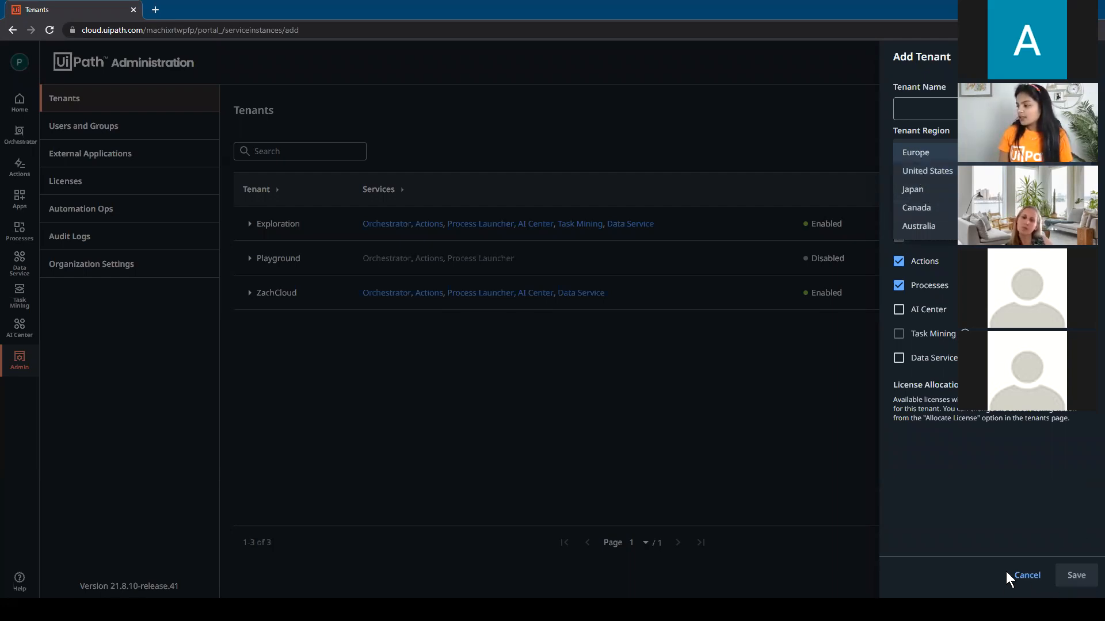
{"action": "left_click", "coordinate": [562, 352]}
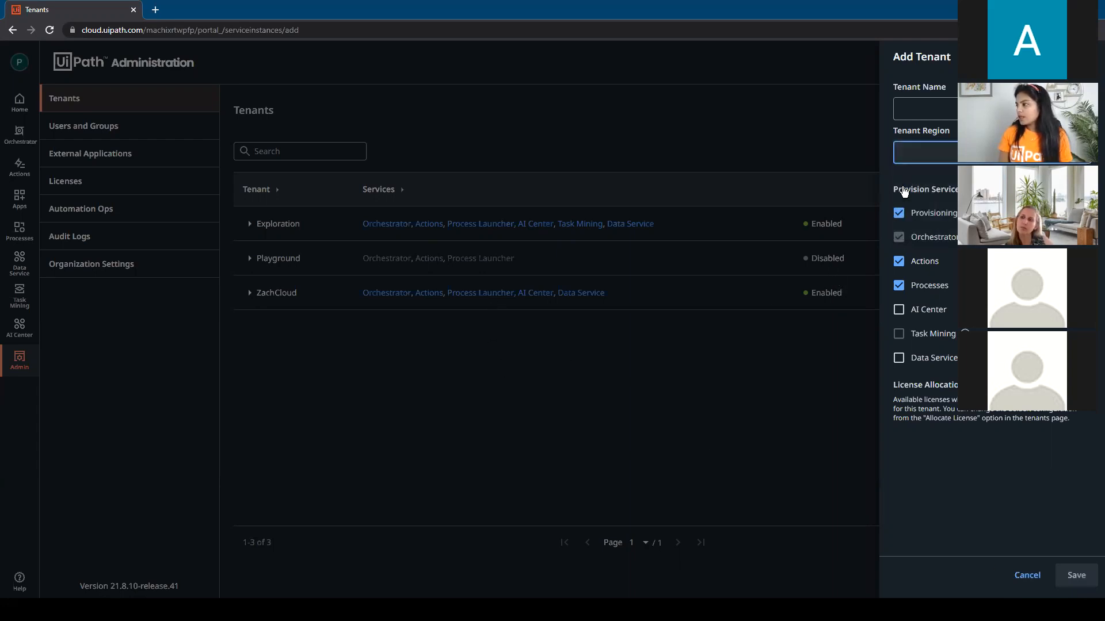
{"action": "left_click", "coordinate": [1027, 576]}
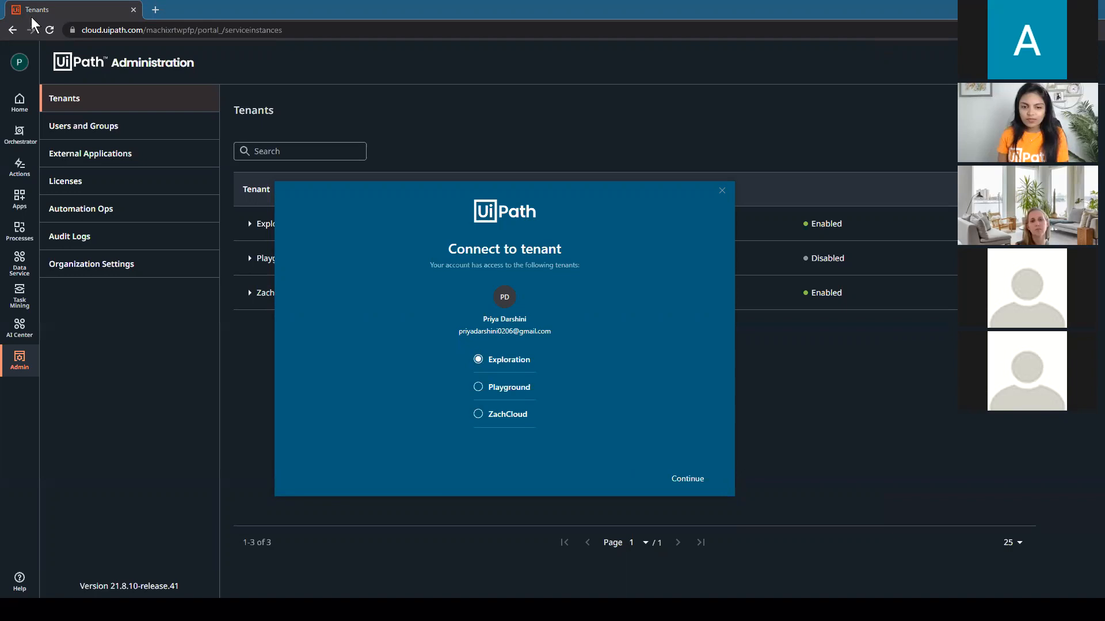
- Connect to the Exploration tenant and switch to the UiPath StudioX window
{"action": "left_click", "coordinate": [695, 483]}
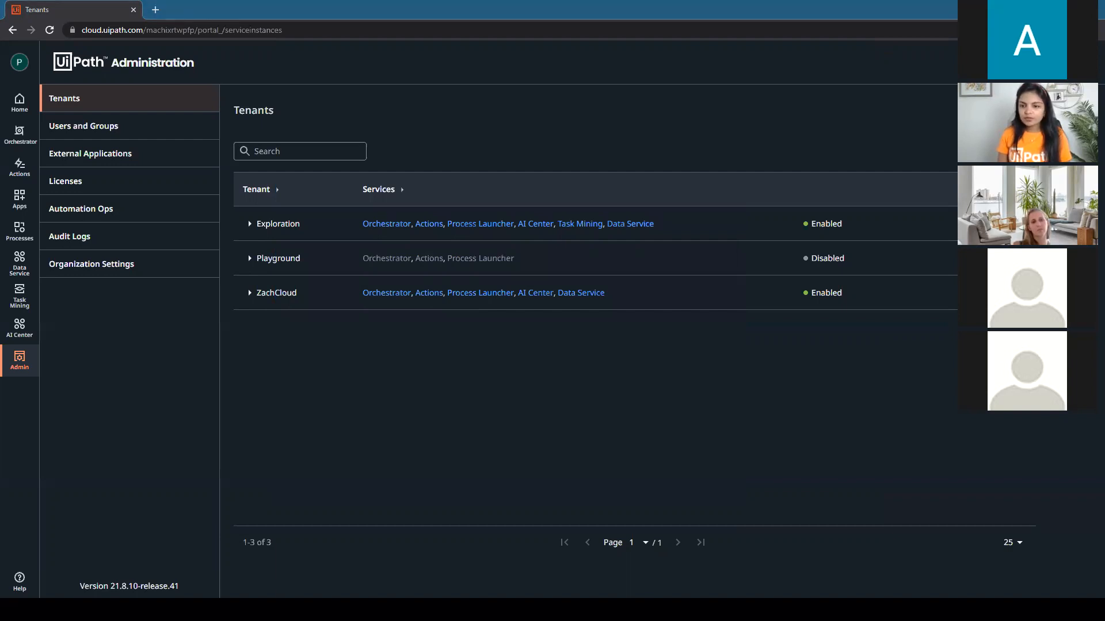
{"action": "key", "text": "alt+Tab"}
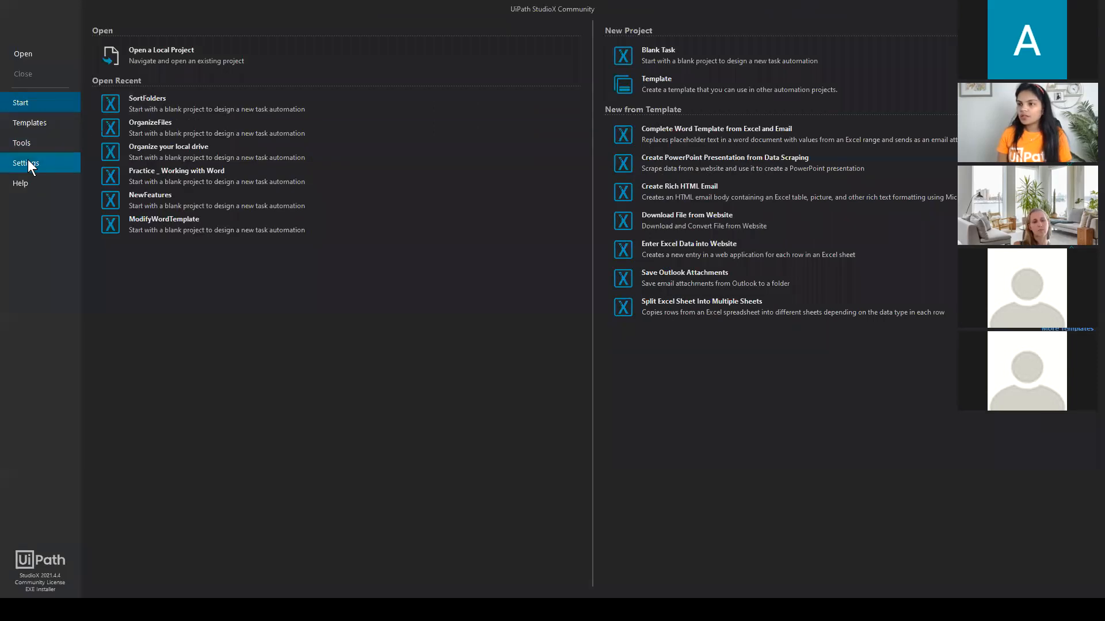
- Check the signed-in account, and choose the UiPath StudioX profile in the license and profile settings
{"action": "left_click", "coordinate": [27, 164]}
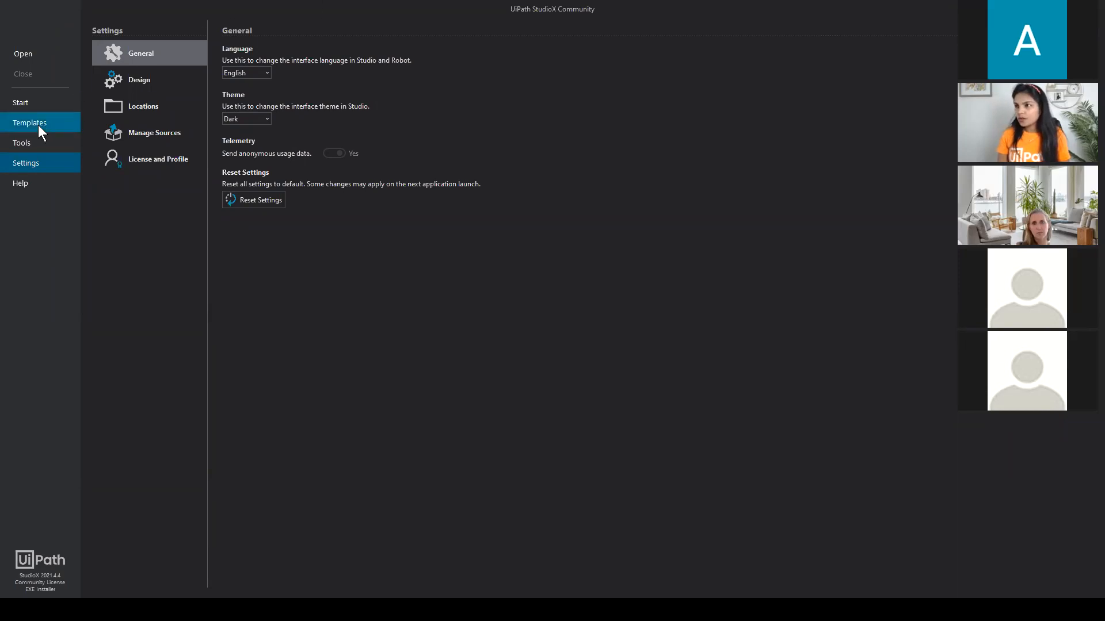
{"action": "left_click", "coordinate": [1016, 9]}
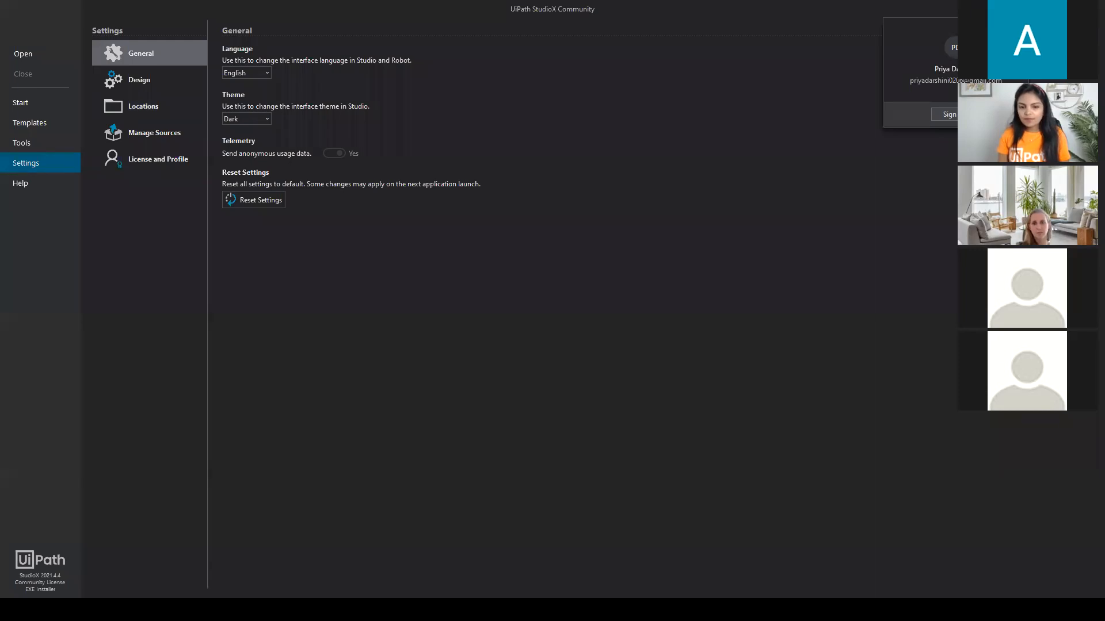
{"action": "left_click", "coordinate": [18, 164]}
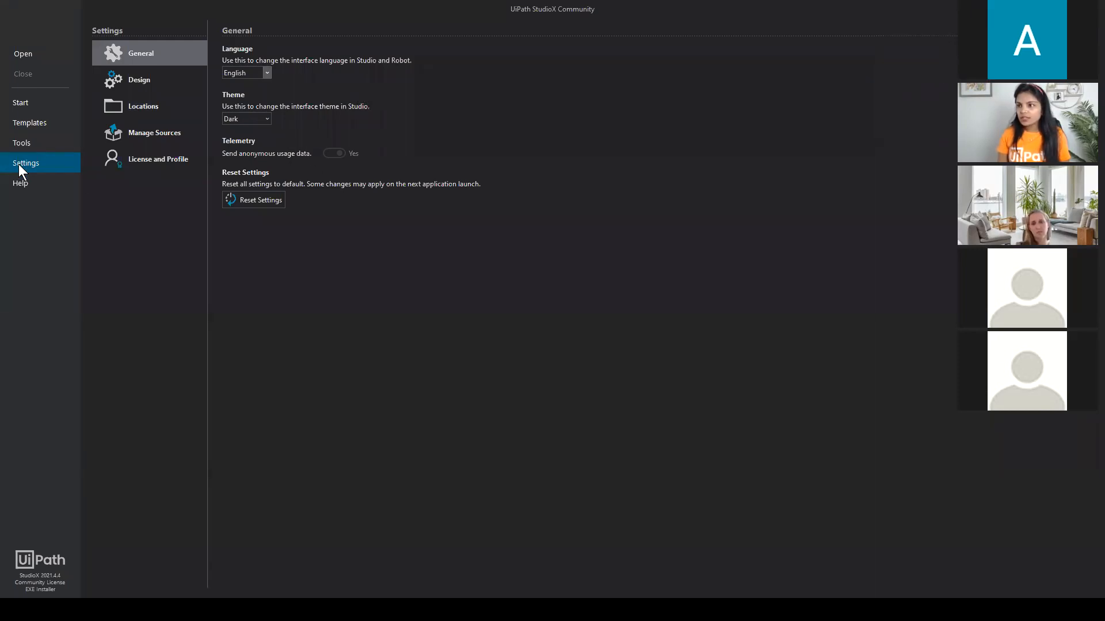
{"action": "left_click", "coordinate": [145, 160]}
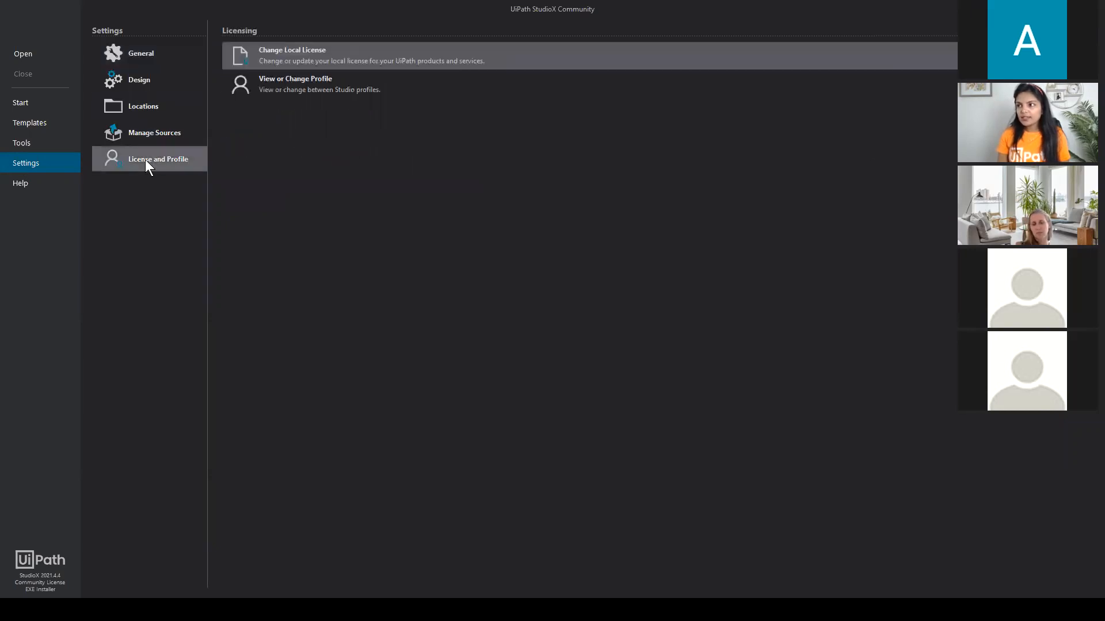
{"action": "left_click", "coordinate": [298, 82]}
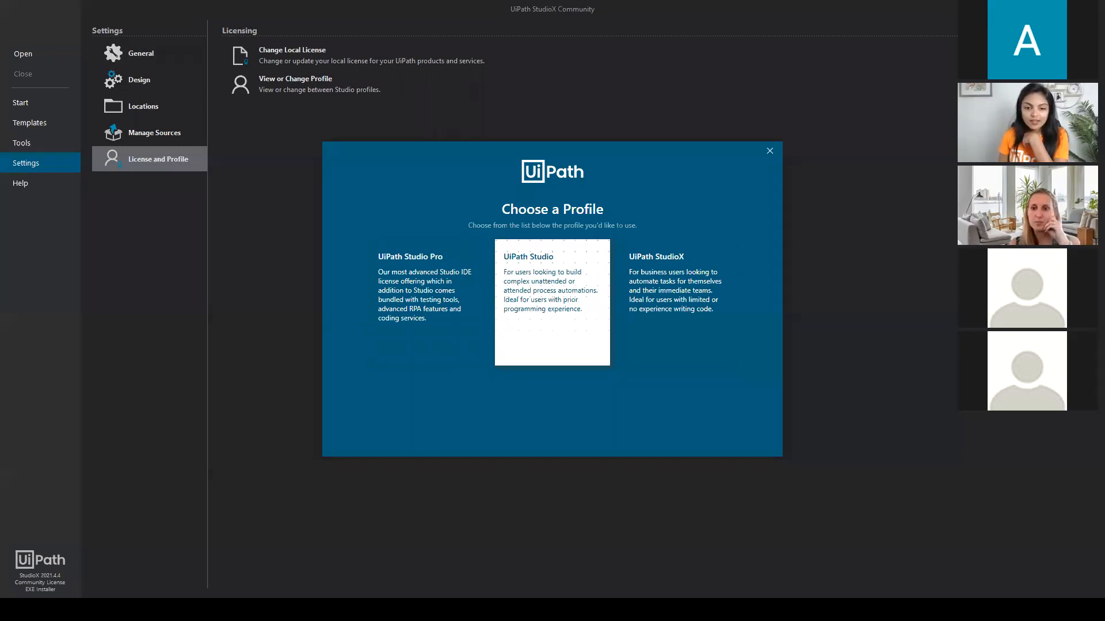
{"action": "left_click", "coordinate": [690, 276]}
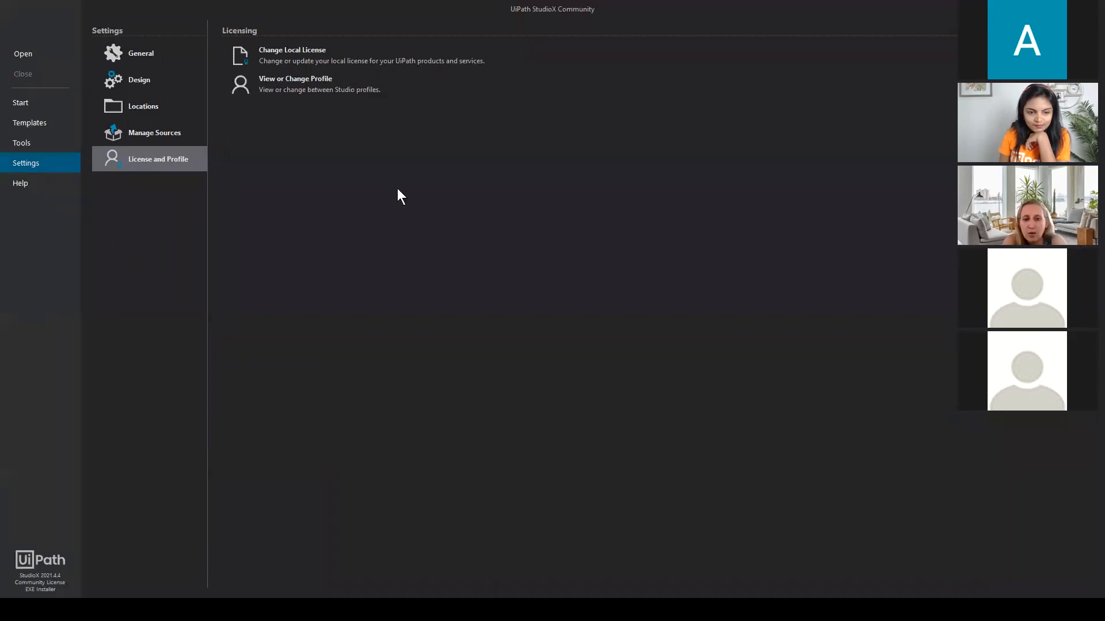
- Reopen the profile choice, select UiPath StudioX once more and return to the start page
{"action": "left_click", "coordinate": [315, 95]}
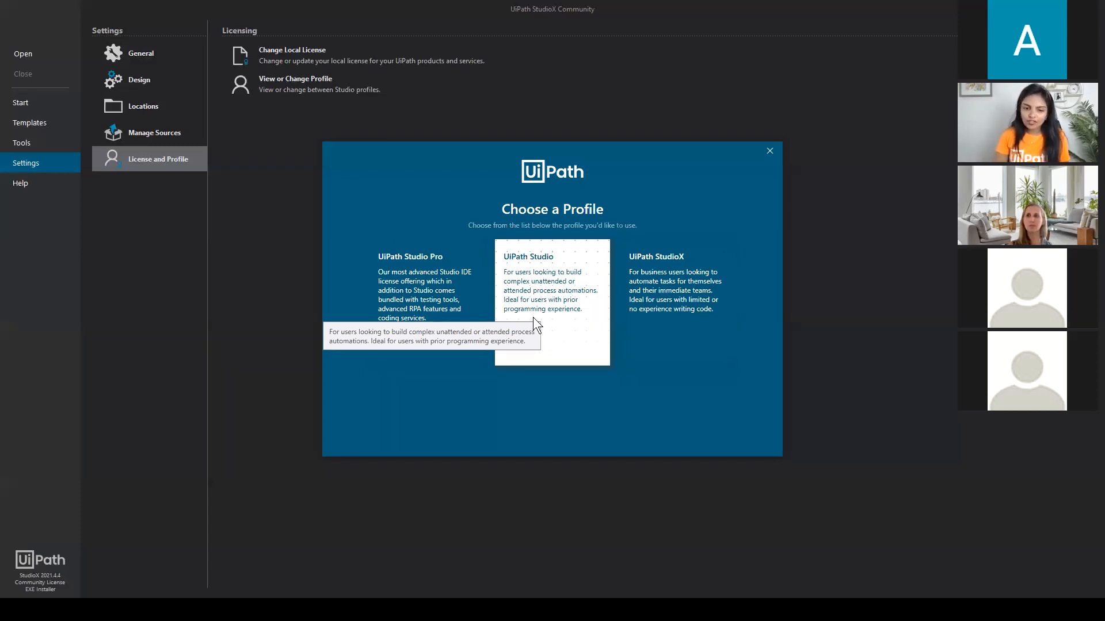
{"action": "left_click", "coordinate": [653, 277]}
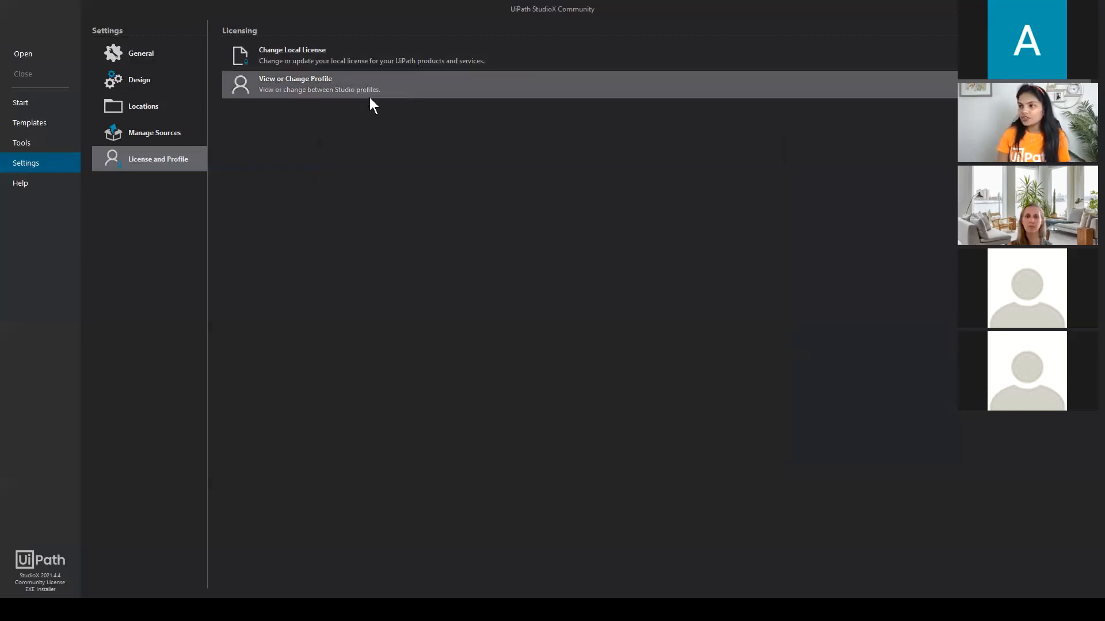
{"action": "left_click", "coordinate": [23, 105]}
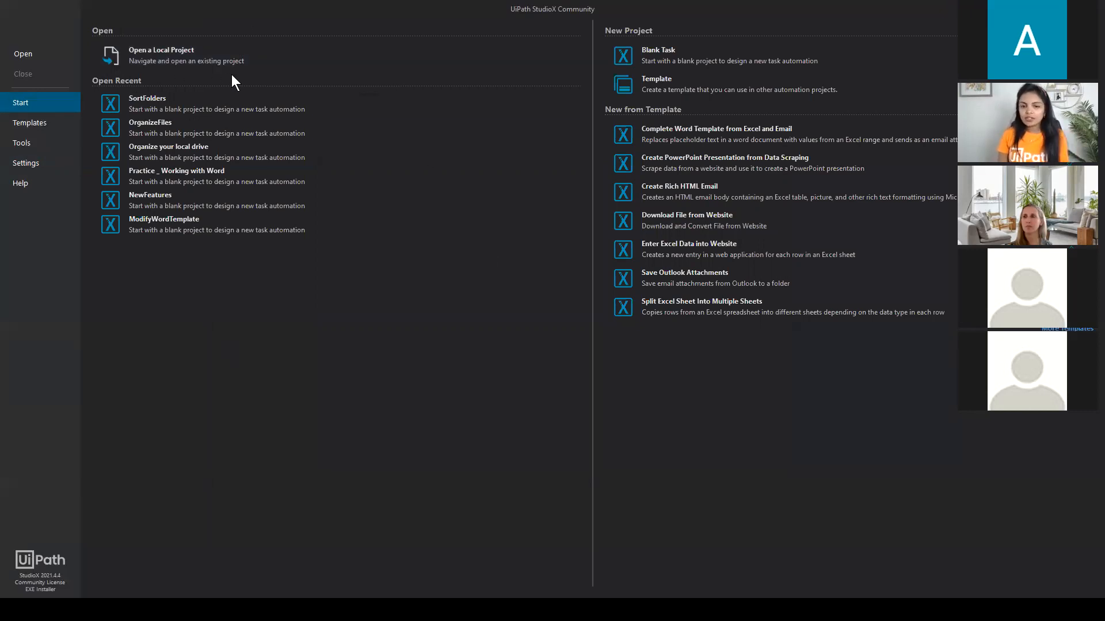
{"action": "left_click", "coordinate": [242, 101]}
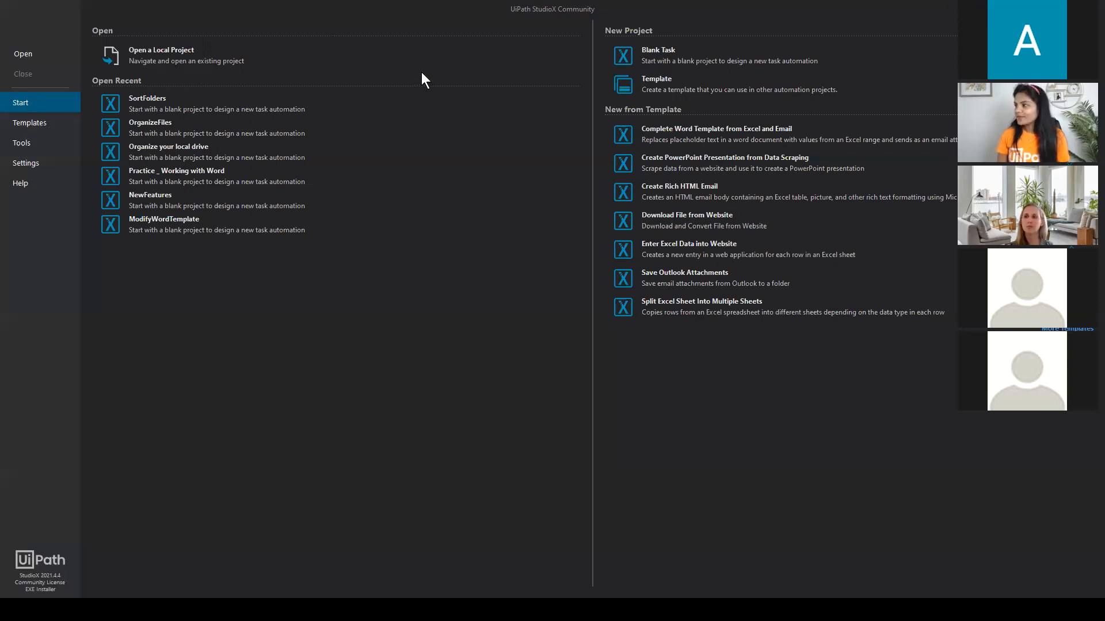
- Examine the process name, location and folder browsing options for a new Blank Task, and close the dialog without creating it
{"action": "left_click", "coordinate": [685, 55]}
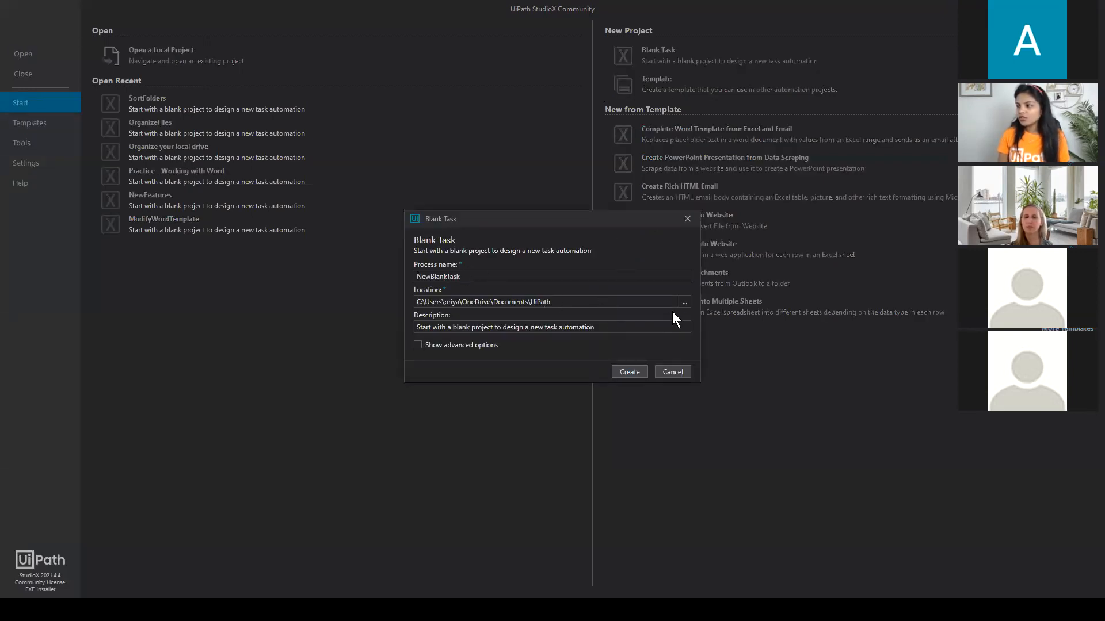
{"action": "left_click", "coordinate": [684, 302]}
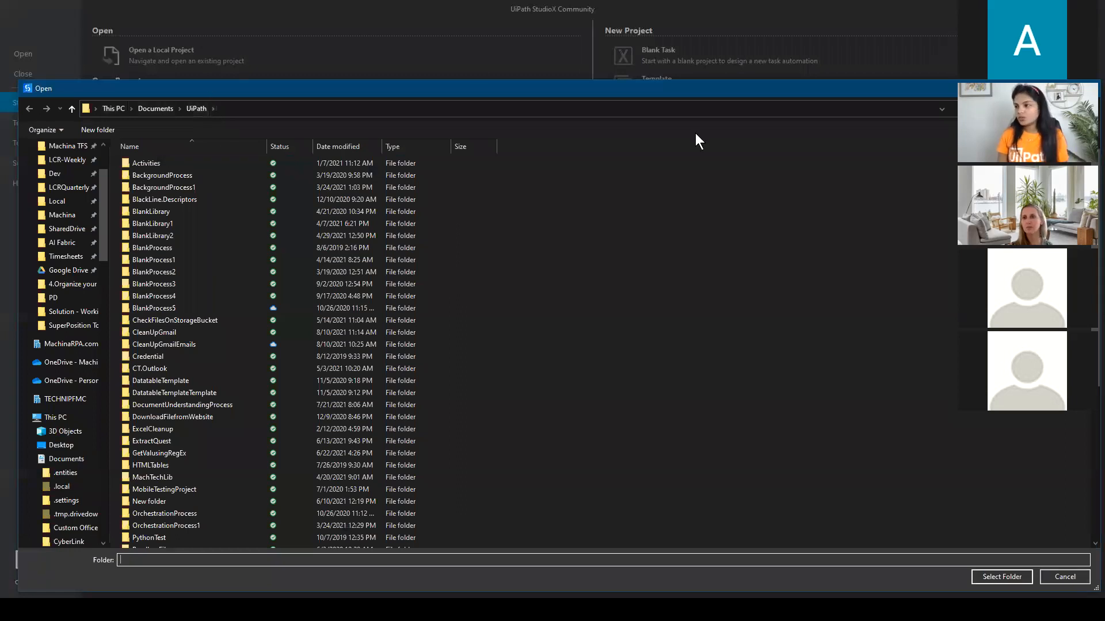
{"action": "key", "text": "Return"}
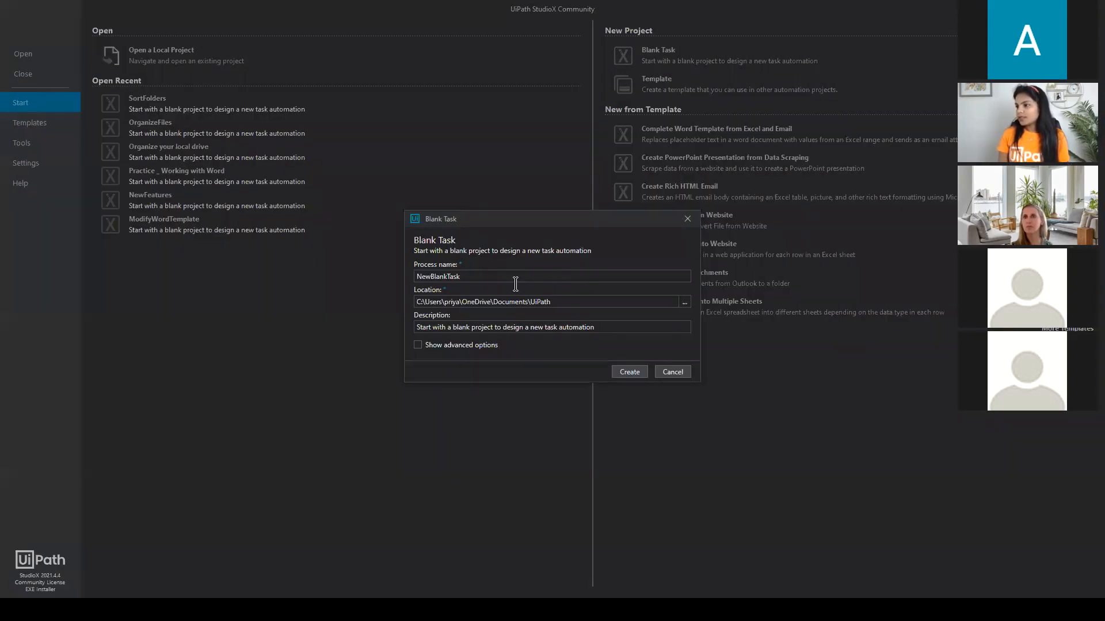
{"action": "left_click_drag", "start_coordinate": [416, 276], "coordinate": [706, 372]}
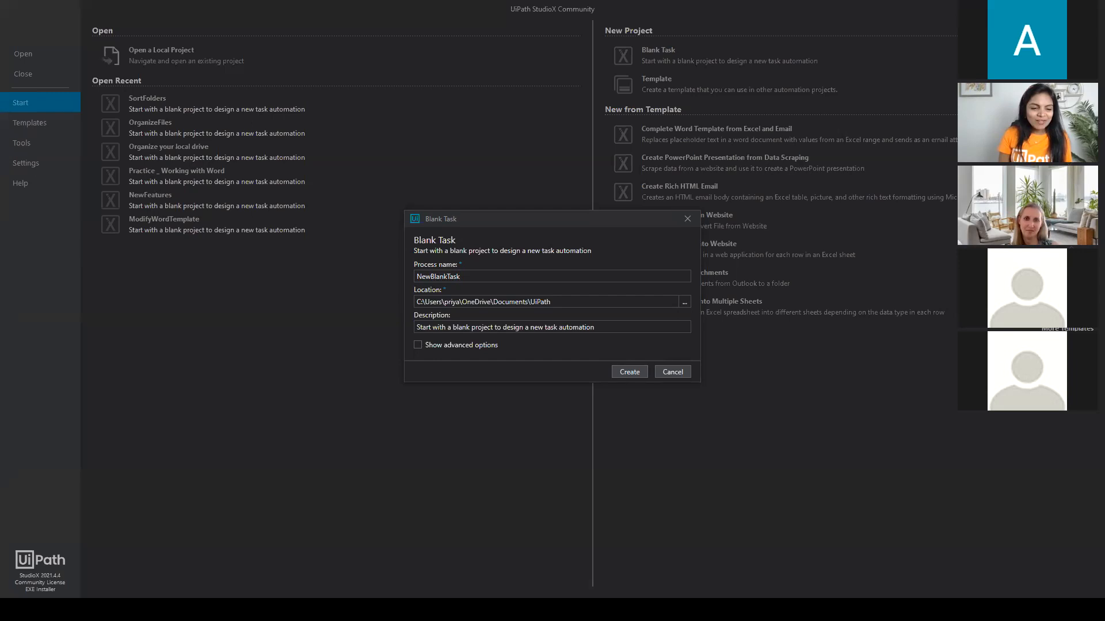
{"action": "left_click", "coordinate": [684, 217]}
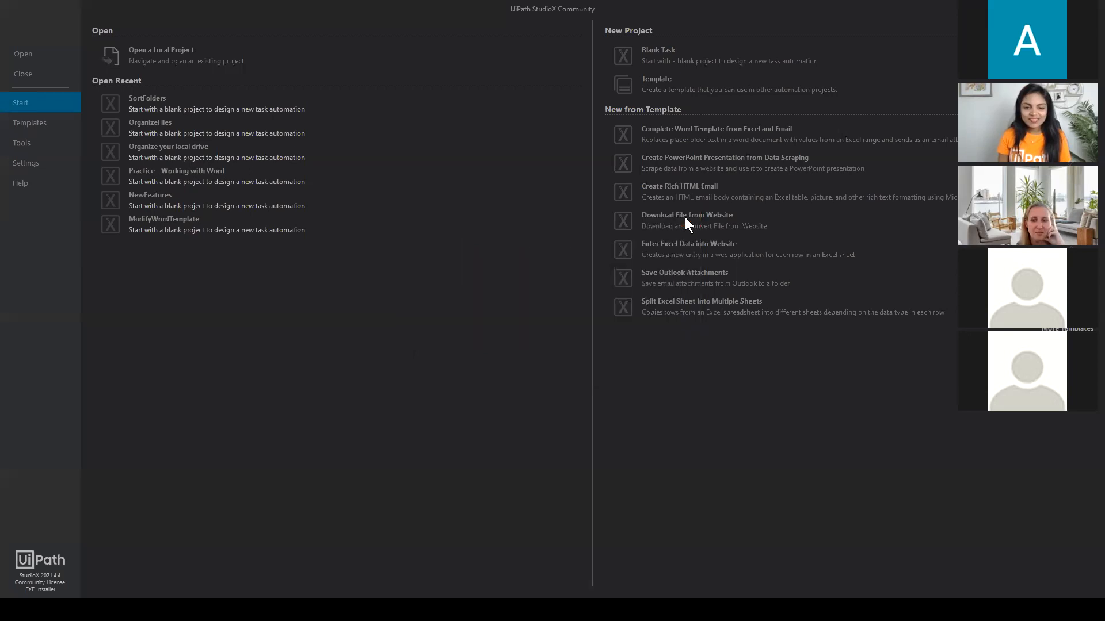
- Review the available Studio profiles in the license settings, close the profile choice and go back to the start page
{"action": "left_click", "coordinate": [35, 163]}
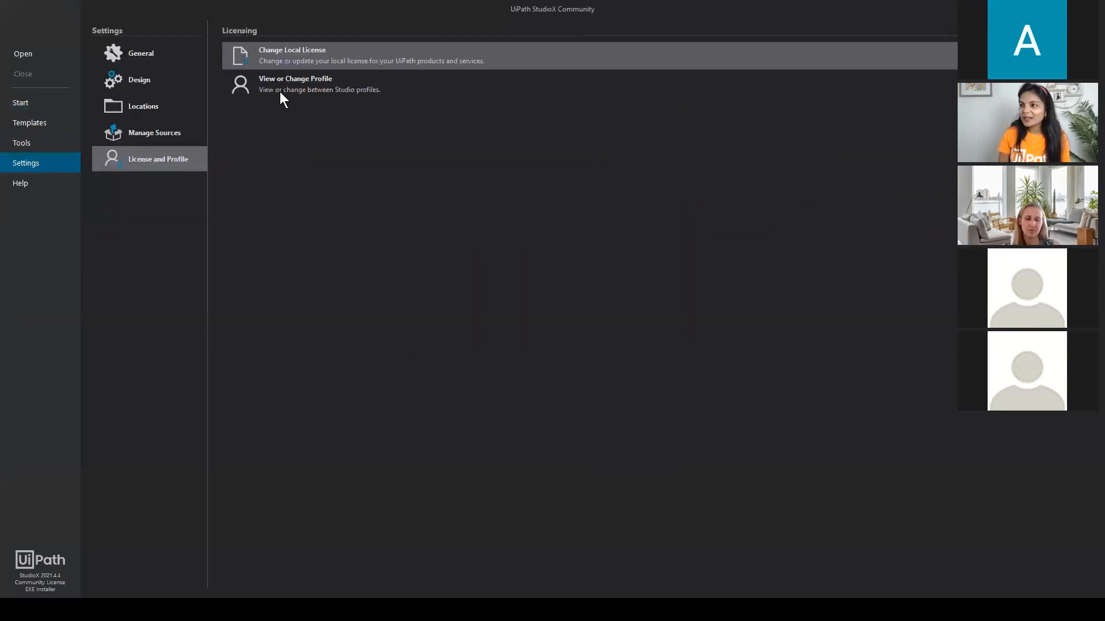
{"action": "left_click", "coordinate": [278, 97]}
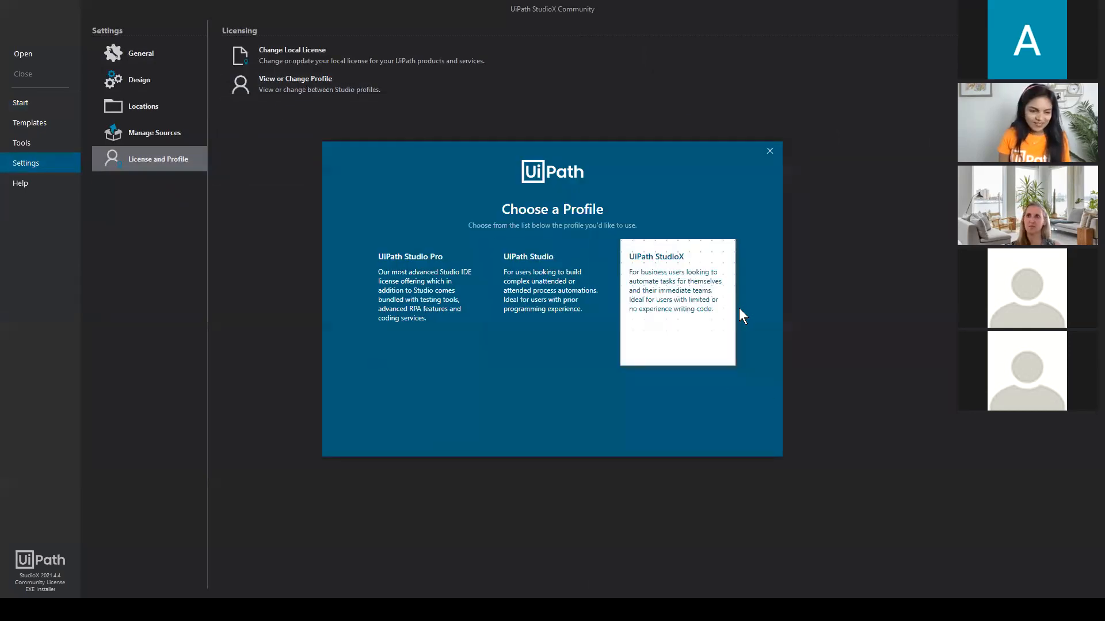
{"action": "left_click", "coordinate": [724, 333]}
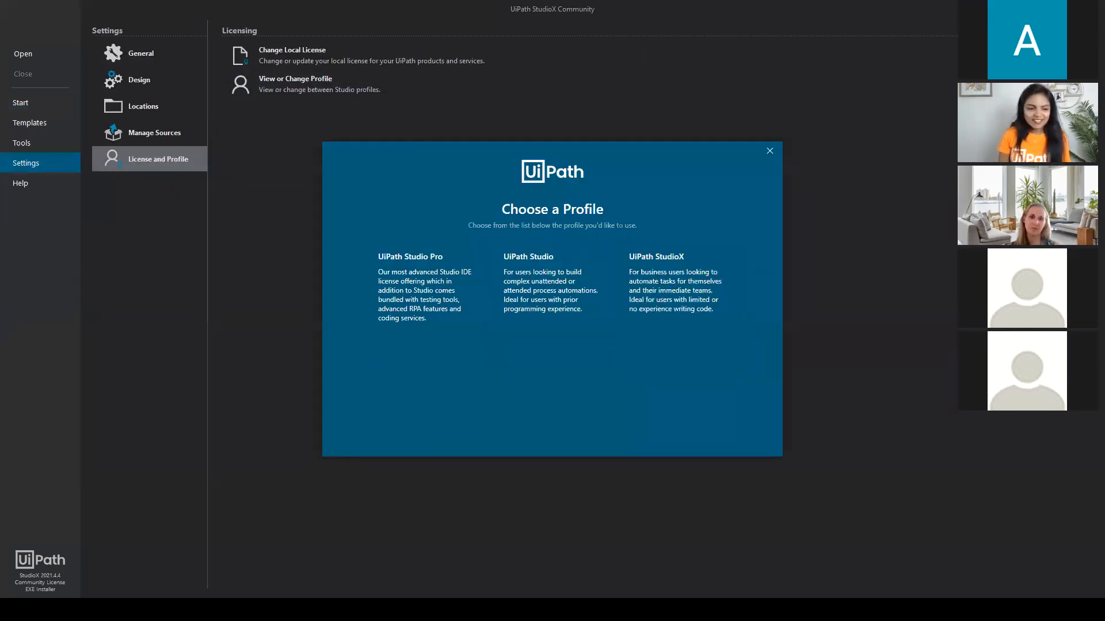
{"action": "left_click", "coordinate": [664, 308]}
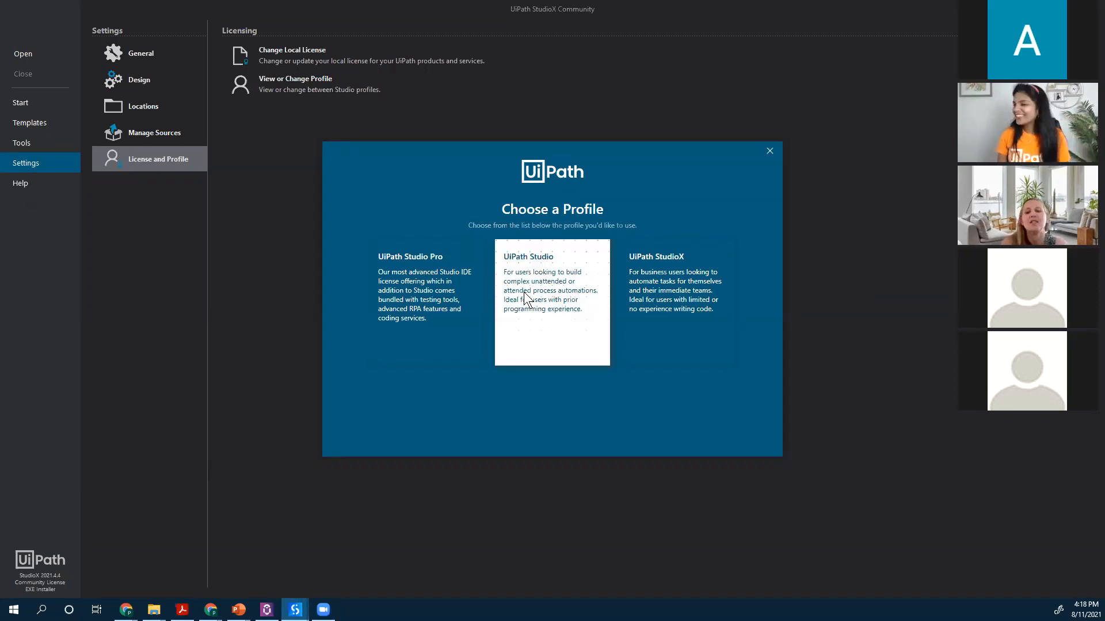
{"action": "left_click", "coordinate": [769, 151]}
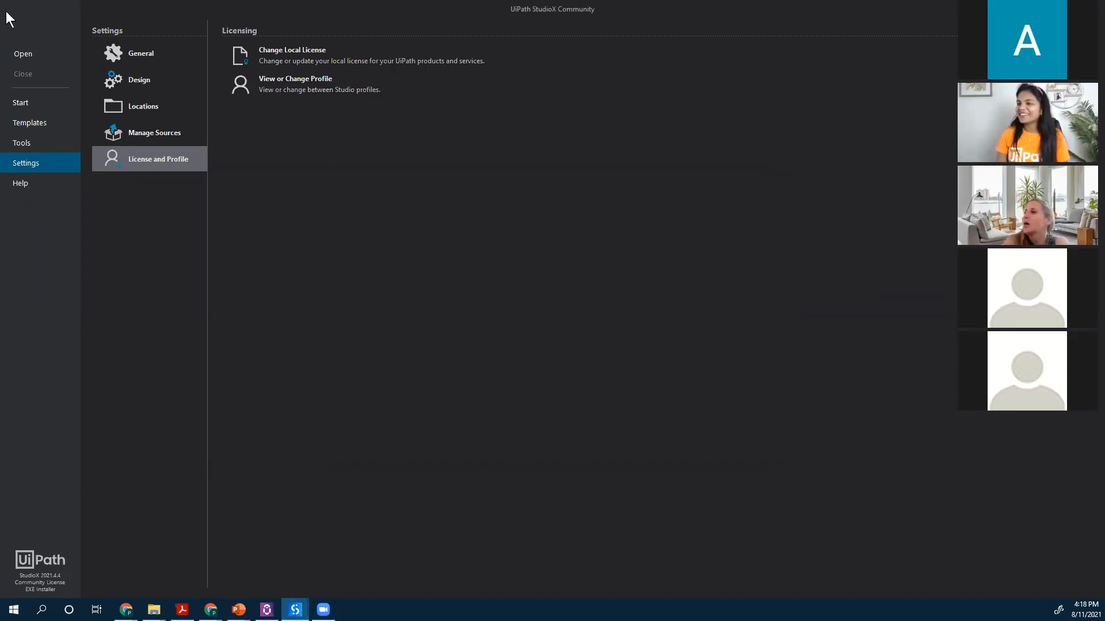
{"action": "left_click", "coordinate": [48, 108]}
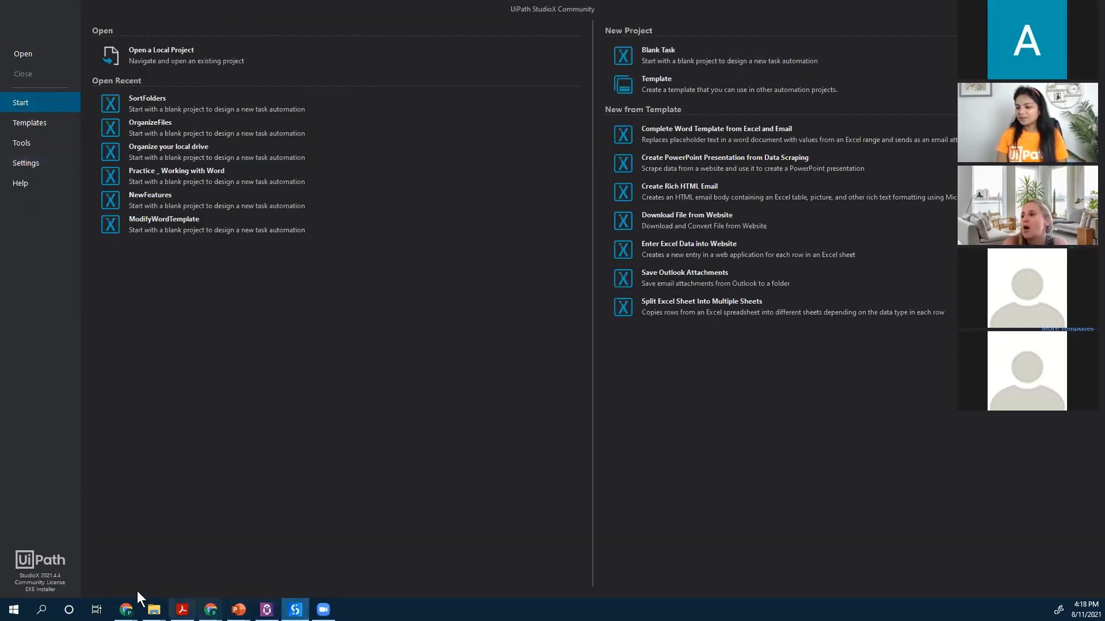
- Switch to the Automation Cloud administration window in the browser and view the organization's licenses
{"action": "mouse_move", "coordinate": [126, 610]}
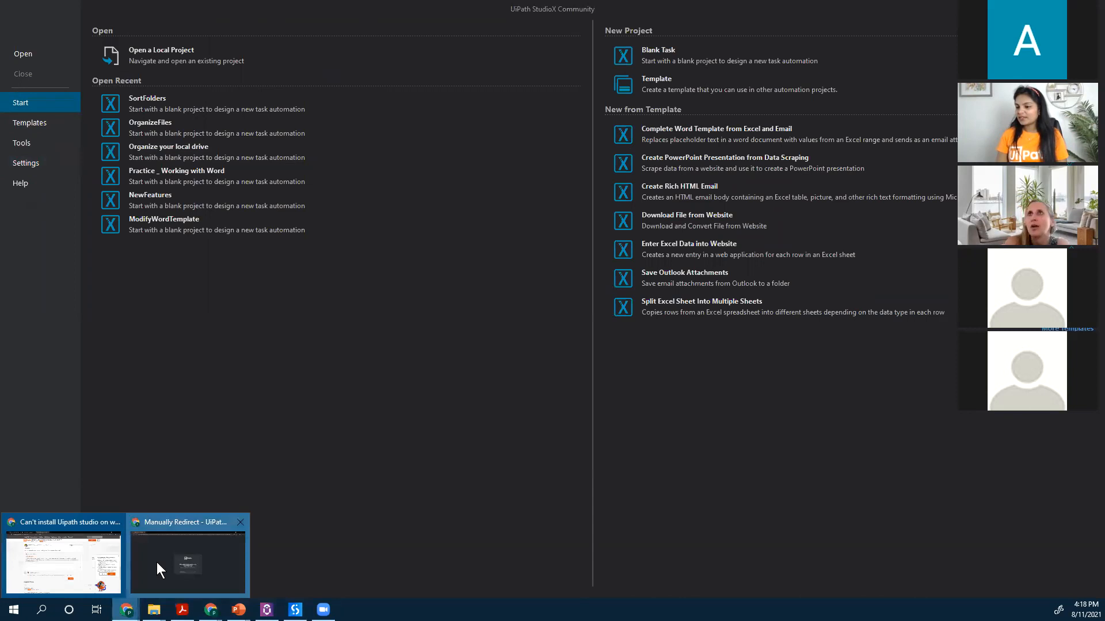
{"action": "left_click", "coordinate": [156, 562]}
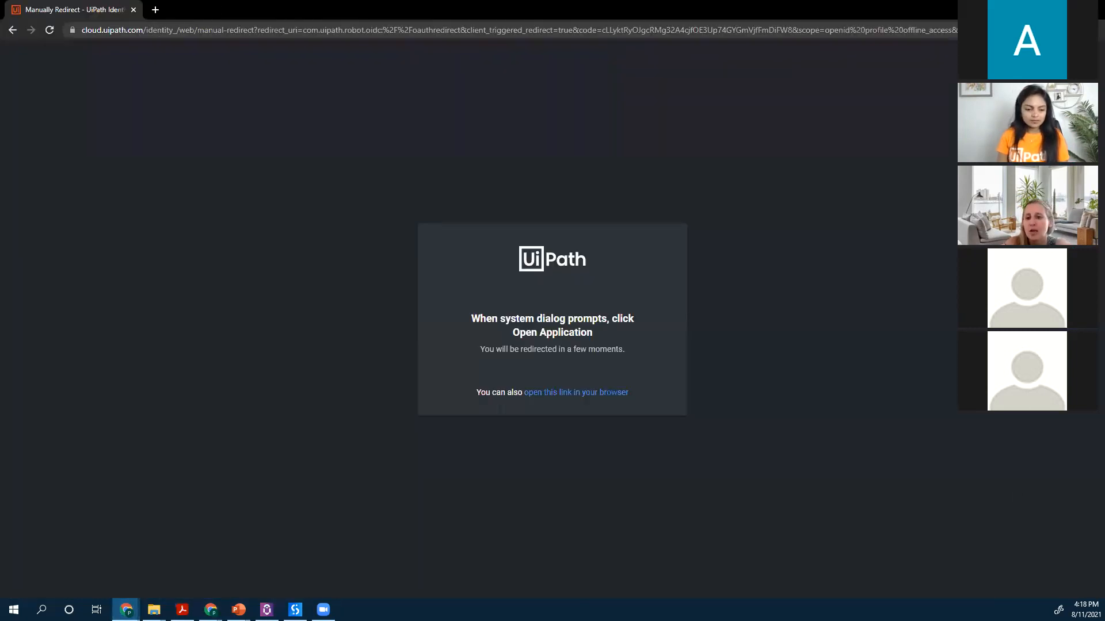
{"action": "key", "text": "alt+Tab"}
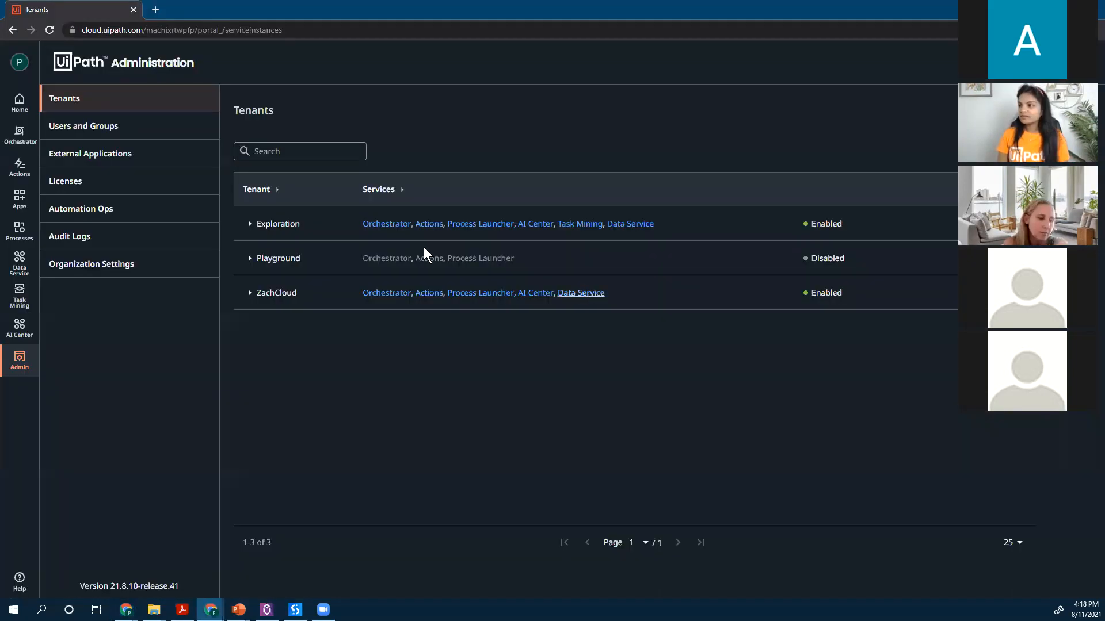
{"action": "left_click", "coordinate": [71, 191]}
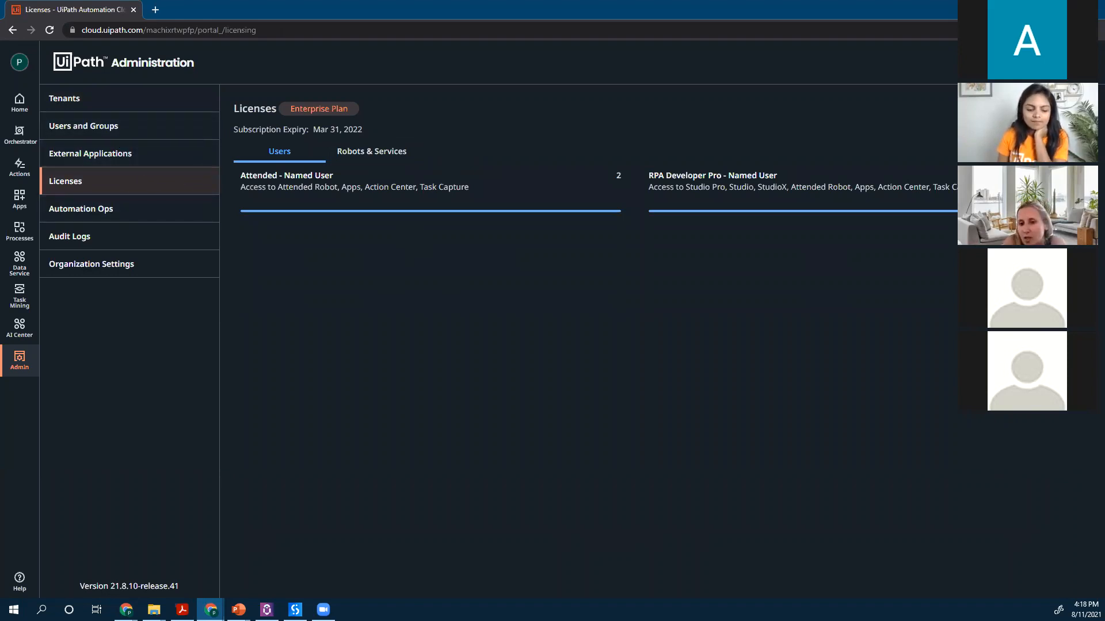
- Switch to StudioX and begin a new Blank Task with the process name GeneratePassword
{"action": "key", "text": "alt+Tab"}
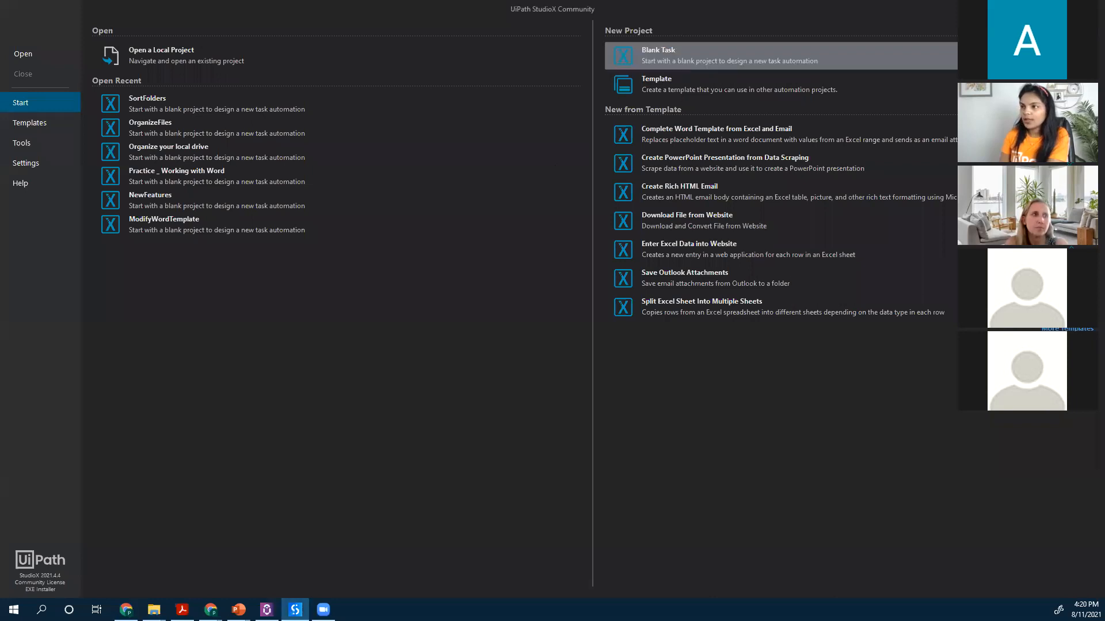
{"action": "left_click", "coordinate": [665, 55]}
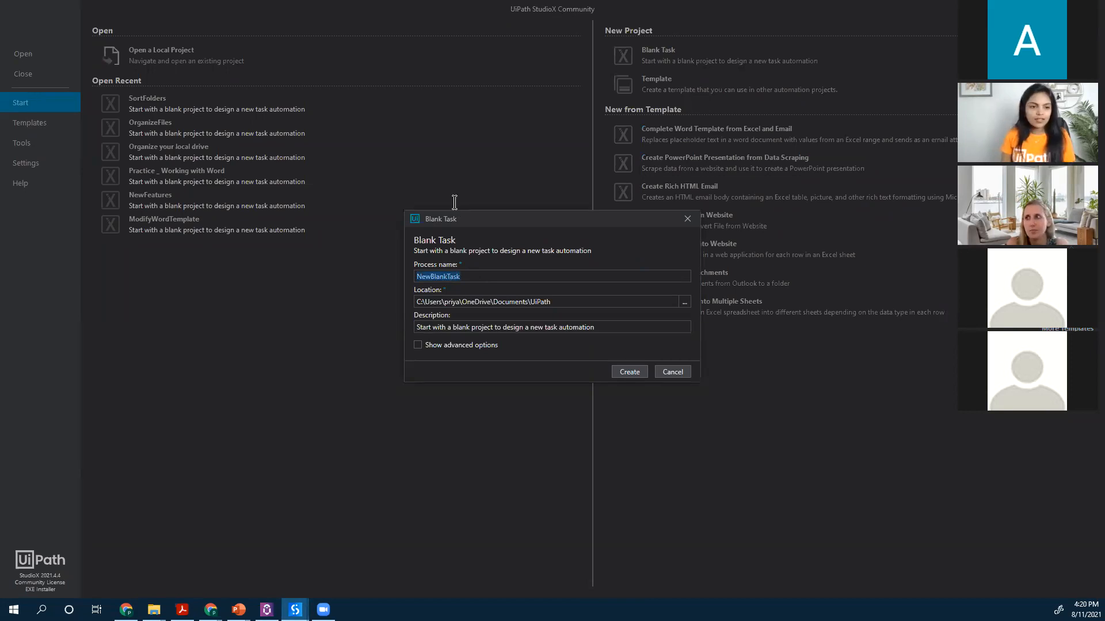
{"action": "type", "text": "Gene"}
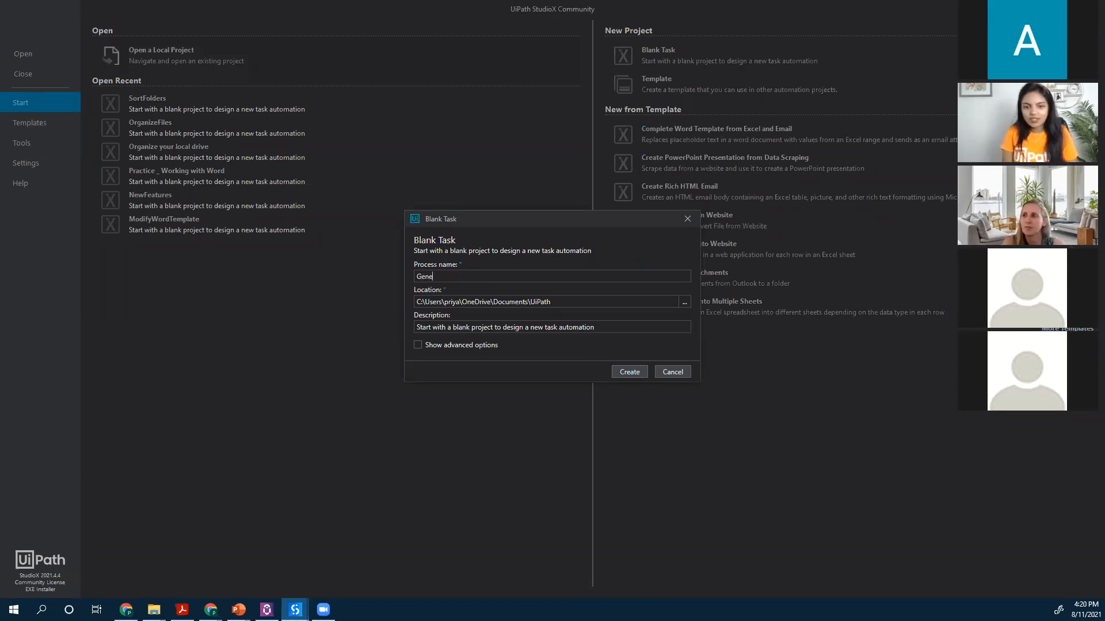
{"action": "type", "text": "rate"}
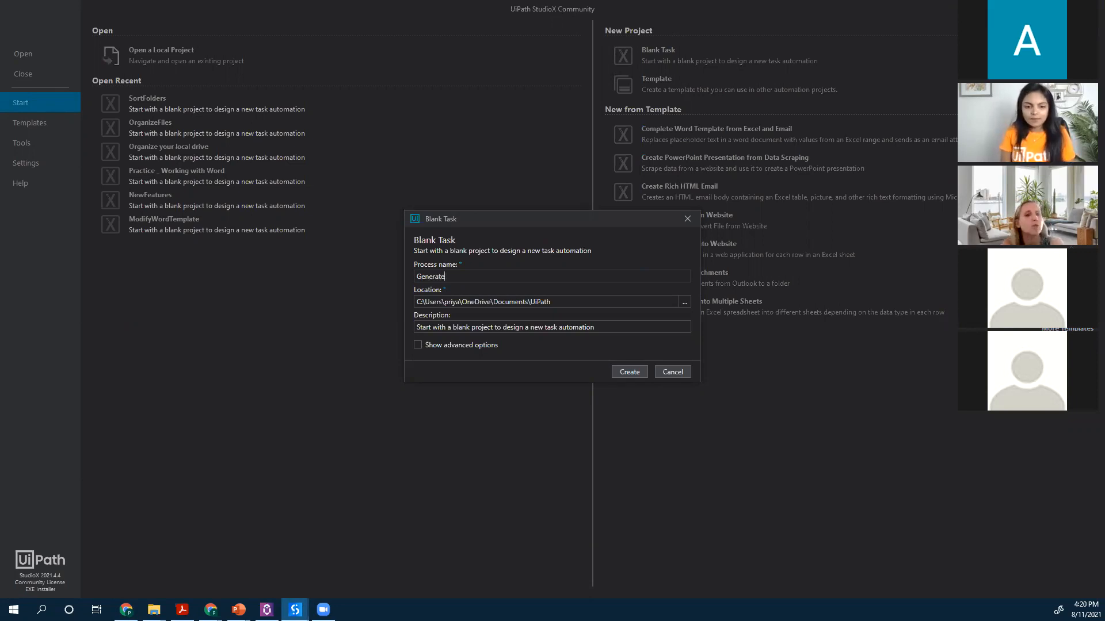
{"action": "type", "text": "Password"}
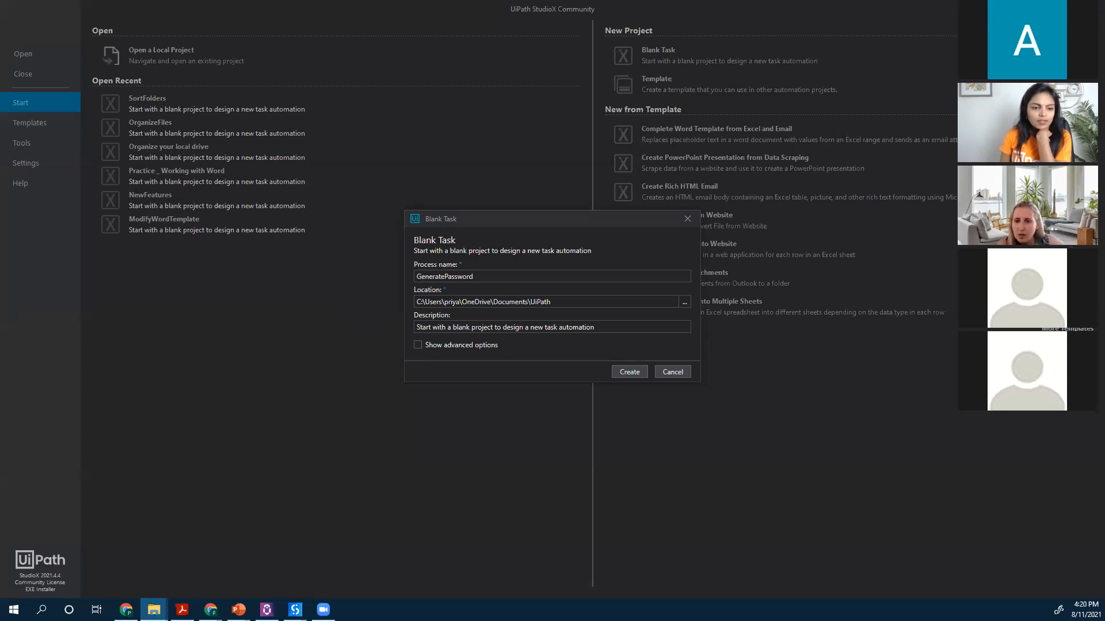
- Set the task's location to the SuperPosition Toronto Hackathon\Practice folder under UiPath\StudioX and create the project
{"action": "left_click", "coordinate": [575, 304]}
{"action": "type", "text": "C:\\Priya\\UiPath\\StudioX\\SuperPosition Toronto Hackathon\\Practice"}
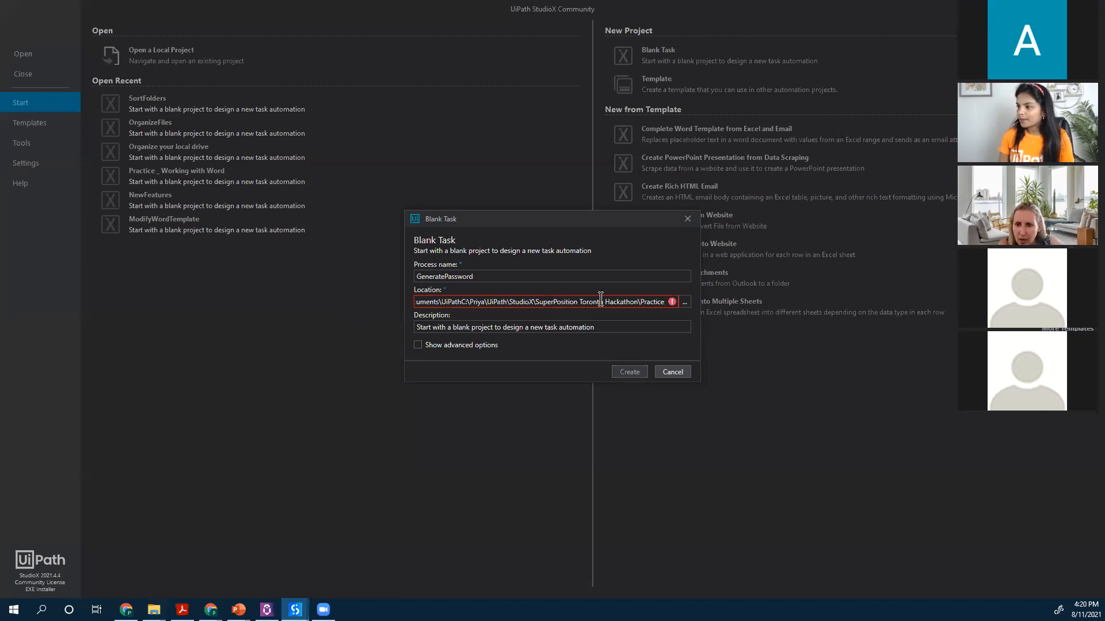
{"action": "key", "text": "ctrl+a"}
{"action": "type", "text": "C:\\Priya\\UiPath\\StudioX\\SuperPosition Toronto Hackathon\\Practice"}
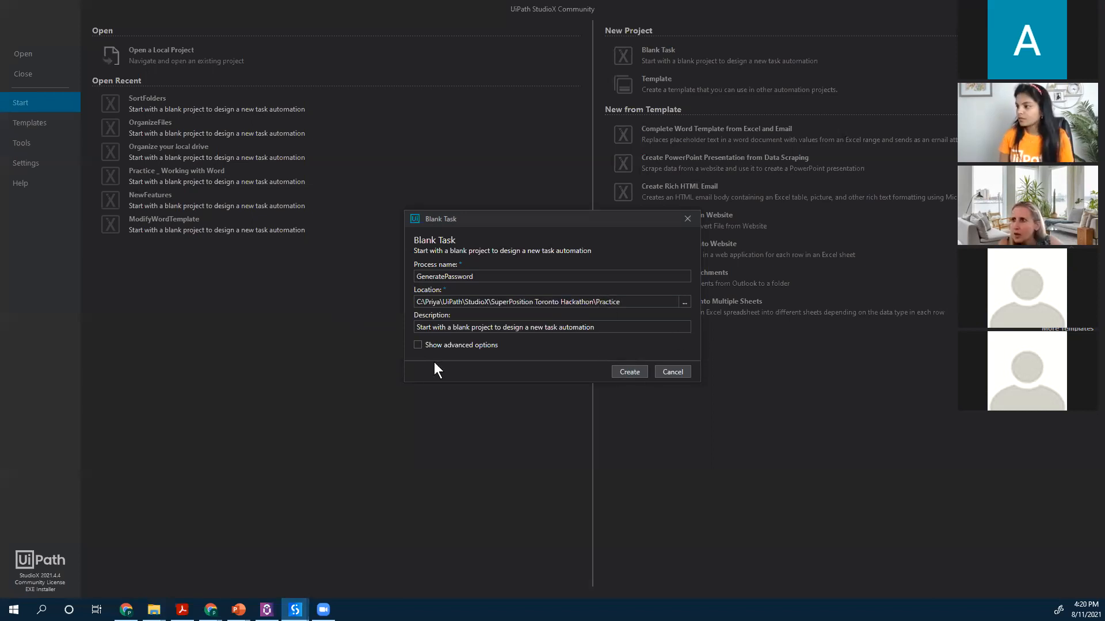
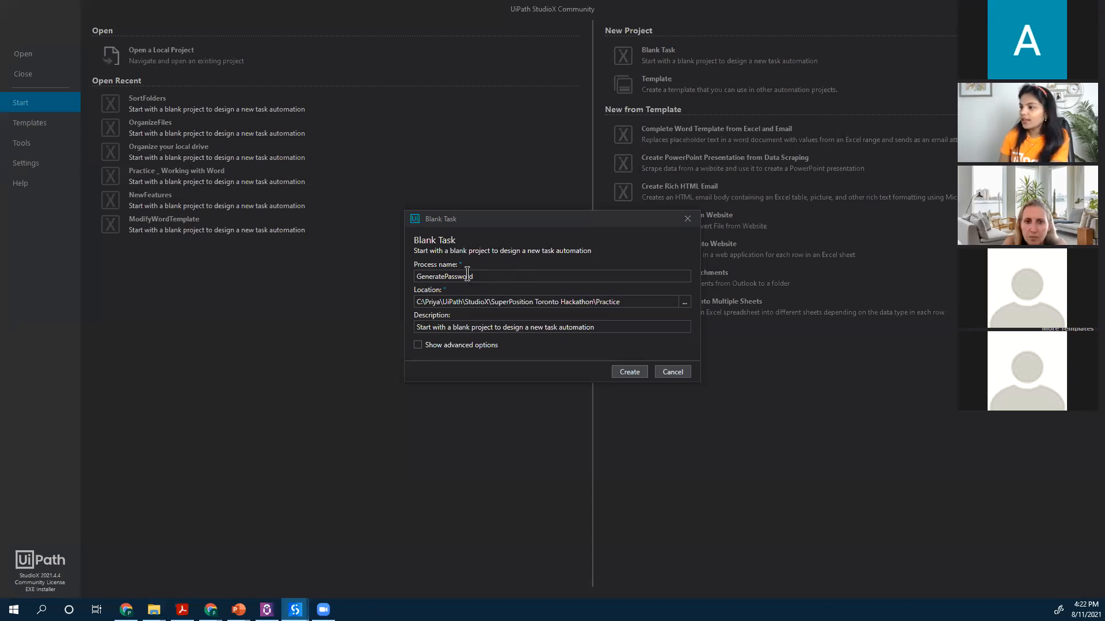
{"action": "left_click_drag", "start_coordinate": [499, 278], "coordinate": [357, 253]}
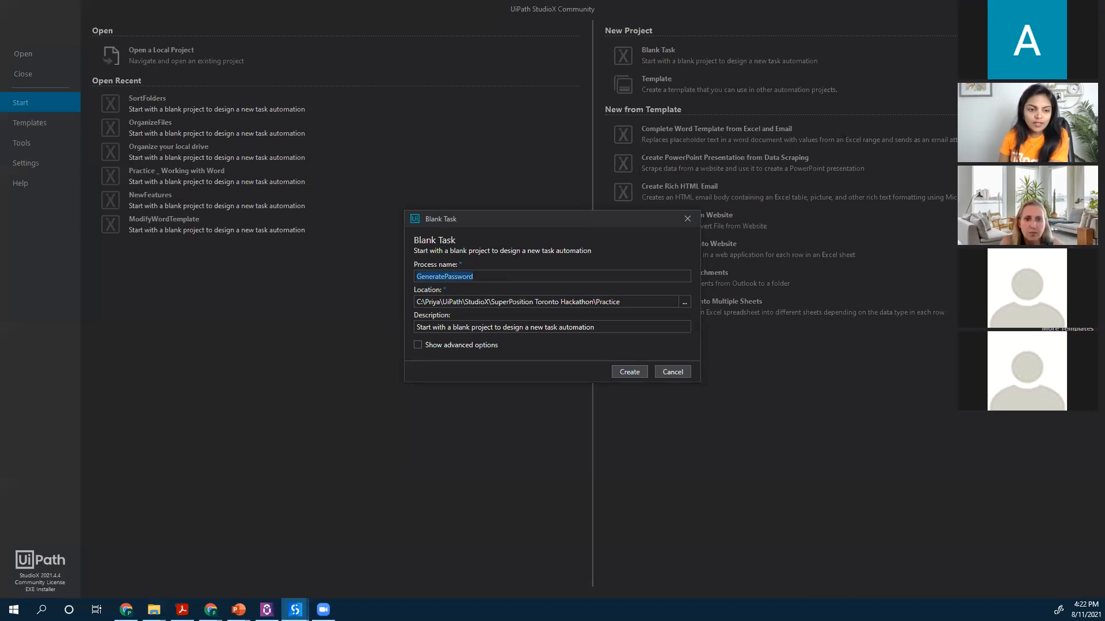
{"action": "key", "text": "alt+Tab"}
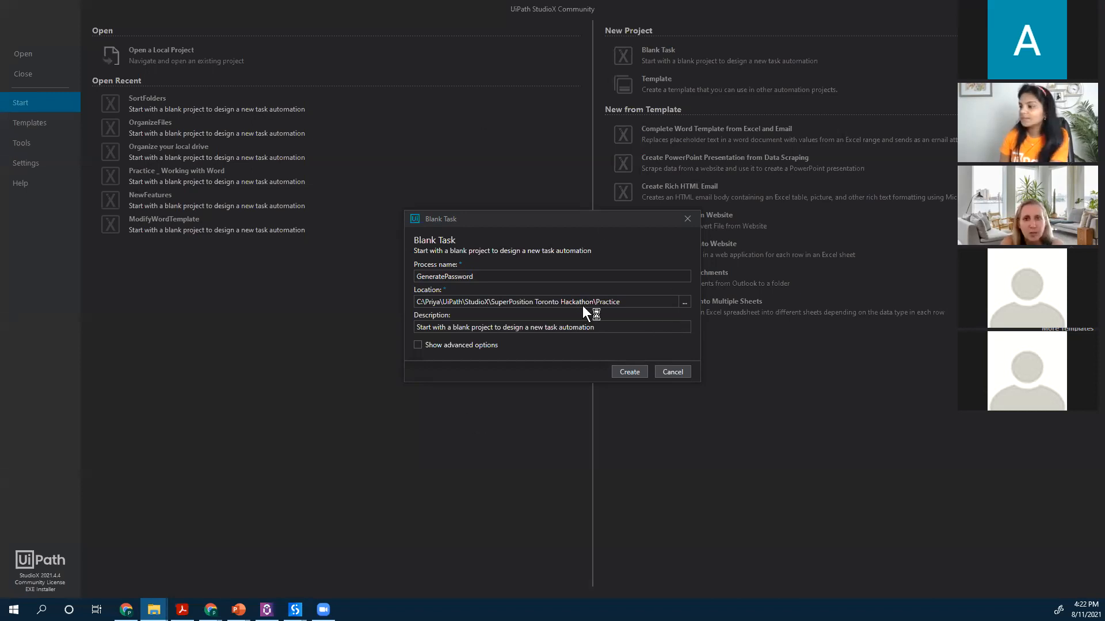
{"action": "left_click", "coordinate": [609, 325]}
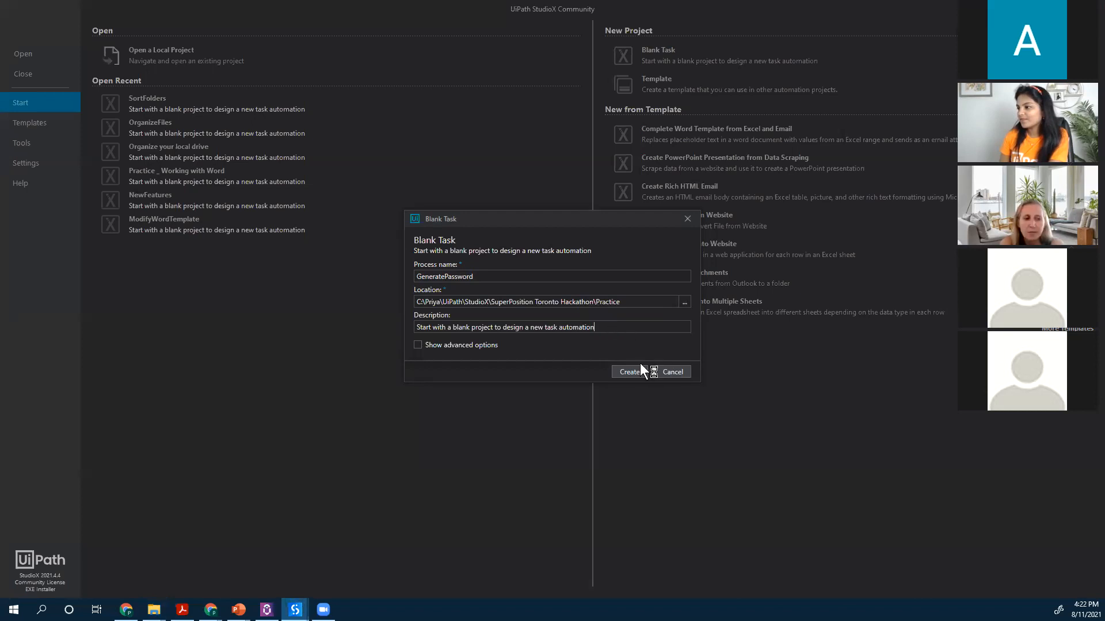
{"action": "left_click", "coordinate": [628, 372]}
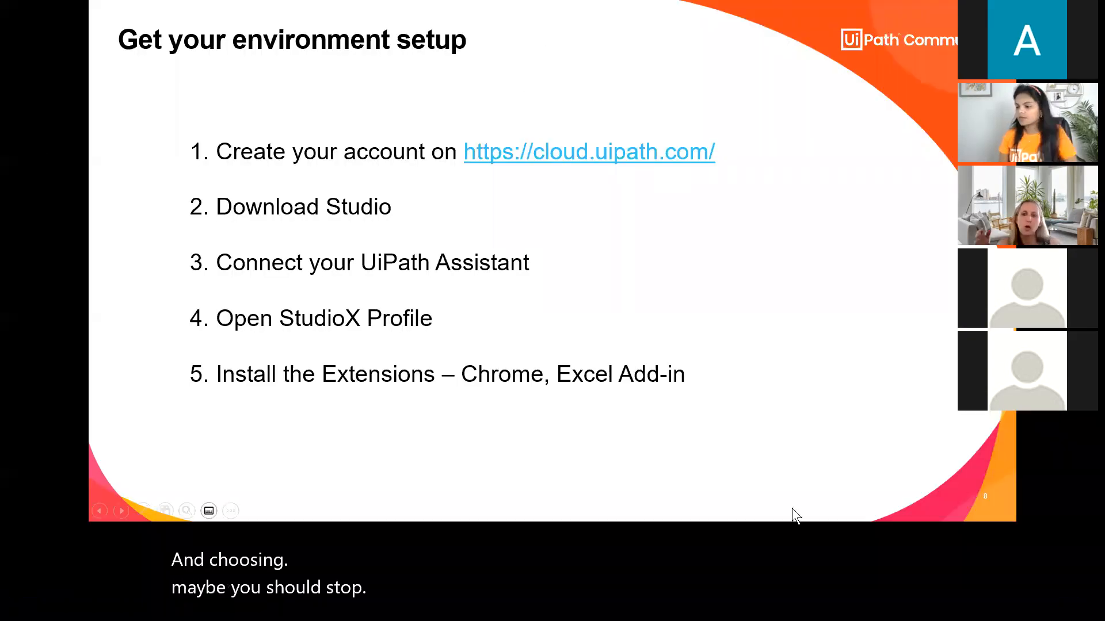
- Leave the slide show, inspect the files of the new GeneratePassword project in File Explorer and minimize that window
{"action": "key", "text": "Escape"}
{"action": "key", "text": "super+d"}
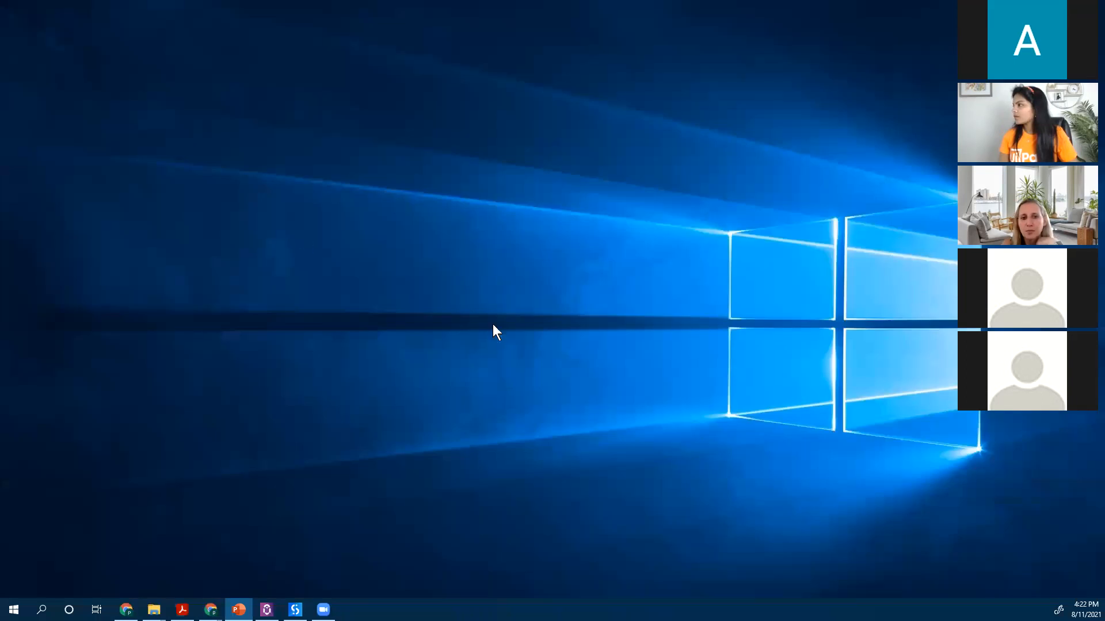
{"action": "left_click", "coordinate": [304, 609]}
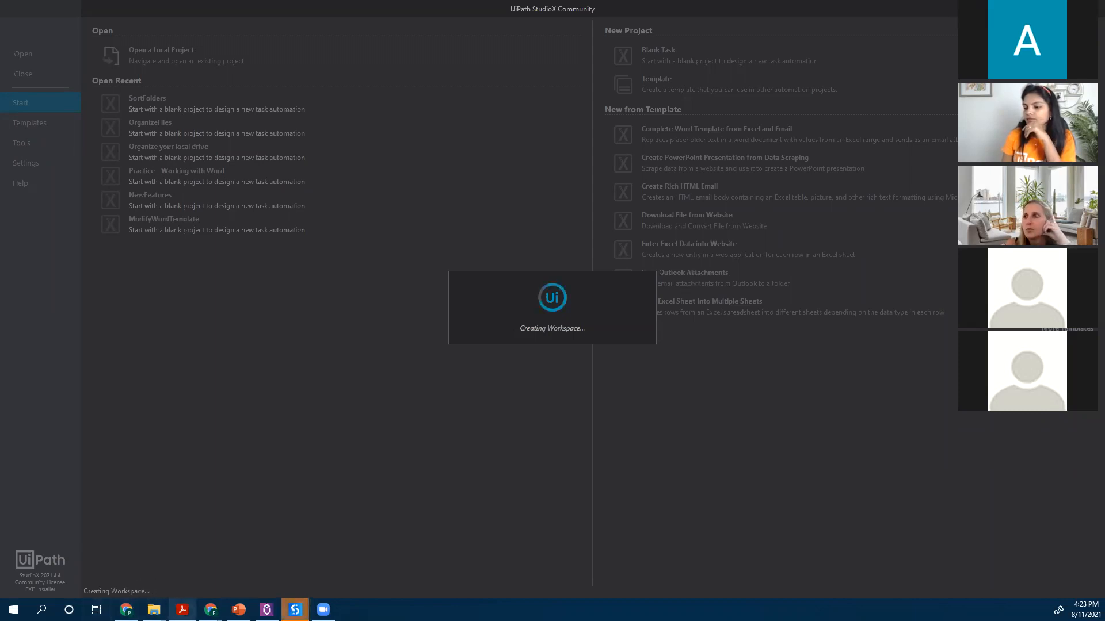
{"action": "mouse_move", "coordinate": [154, 610]}
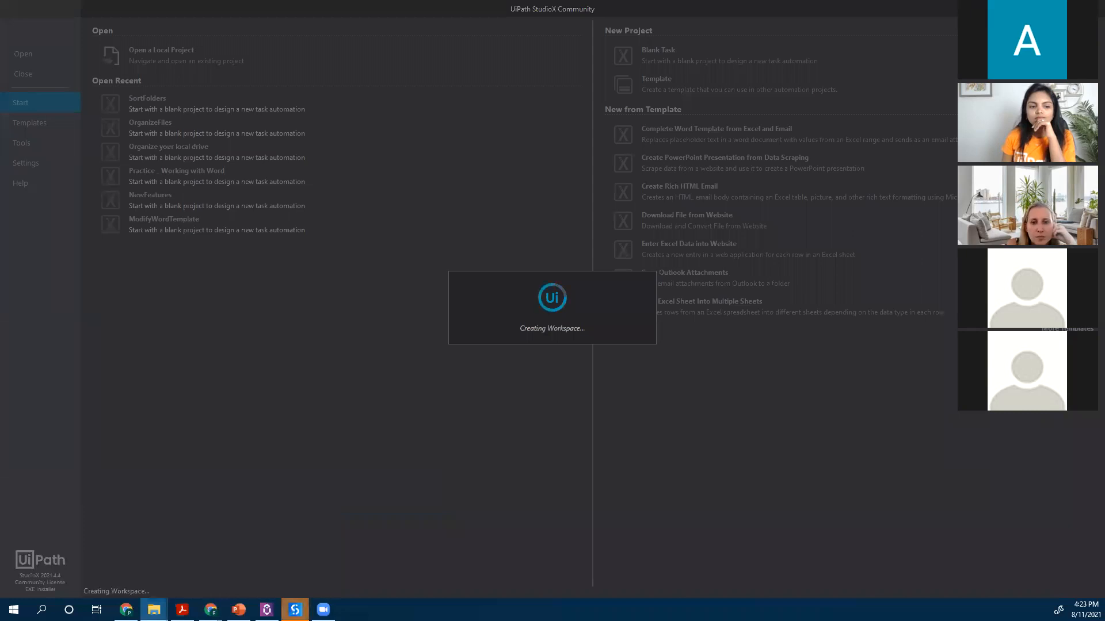
{"action": "key", "text": "alt+Tab"}
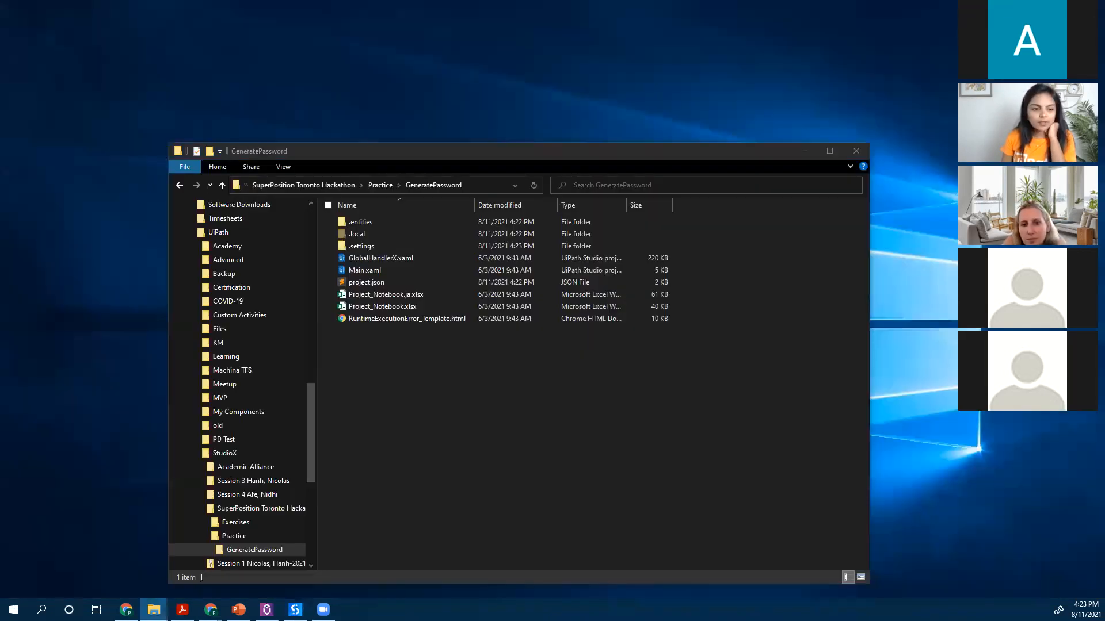
{"action": "left_click", "coordinate": [804, 150]}
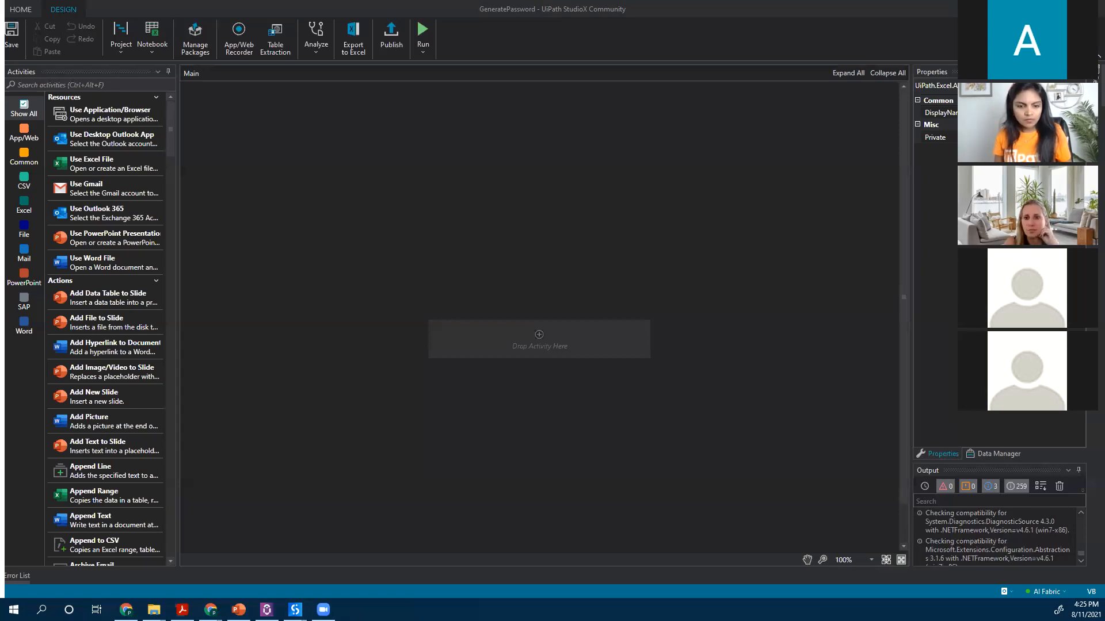
{"action": "left_click", "coordinate": [521, 236]}
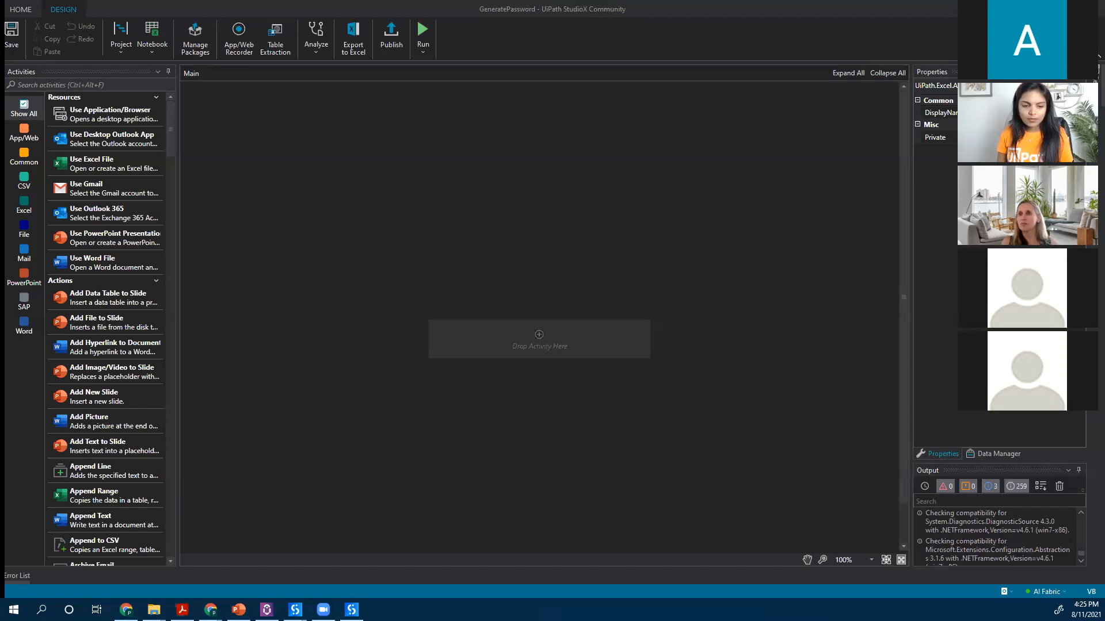
{"action": "key", "text": "alt+Tab"}
{"action": "key", "text": "ctrl+t"}
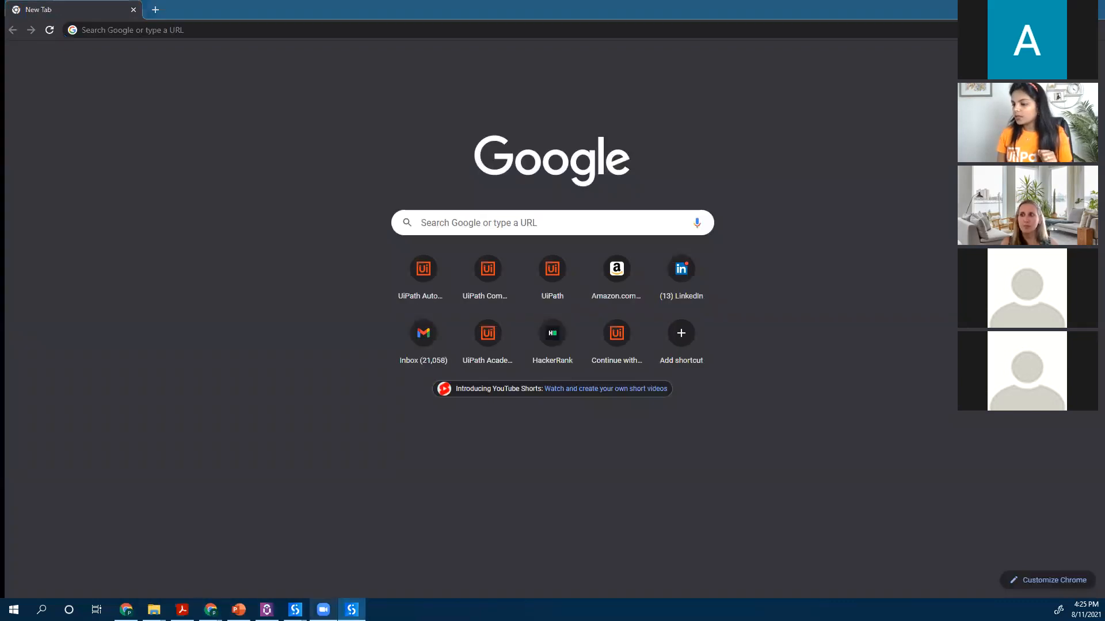
{"action": "mouse_move", "coordinate": [295, 610]}
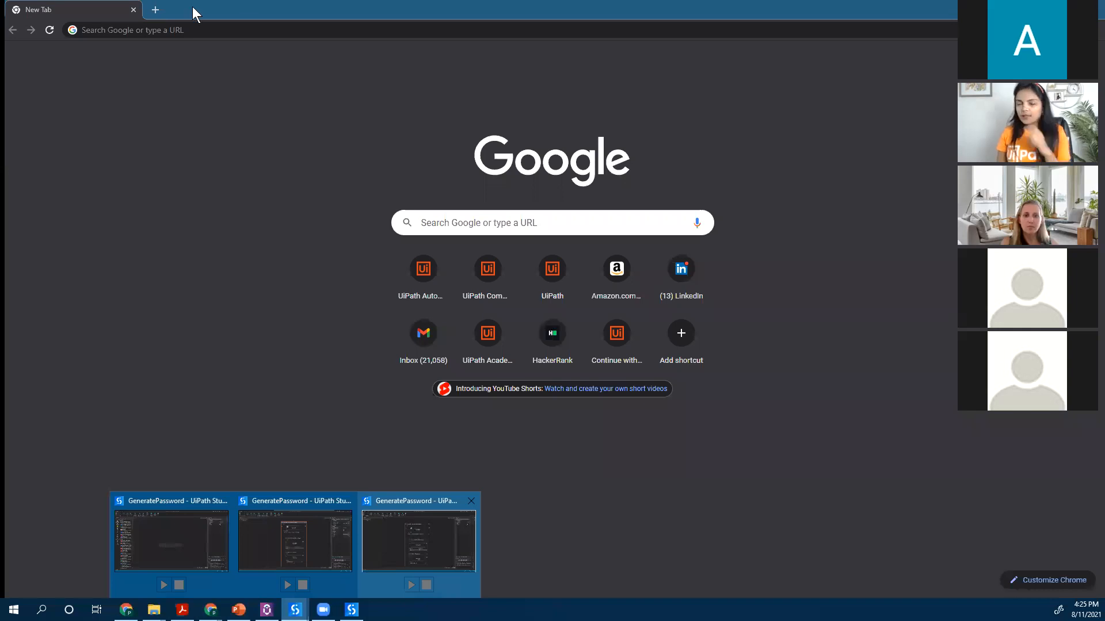
{"action": "key", "text": "alt+Tab"}
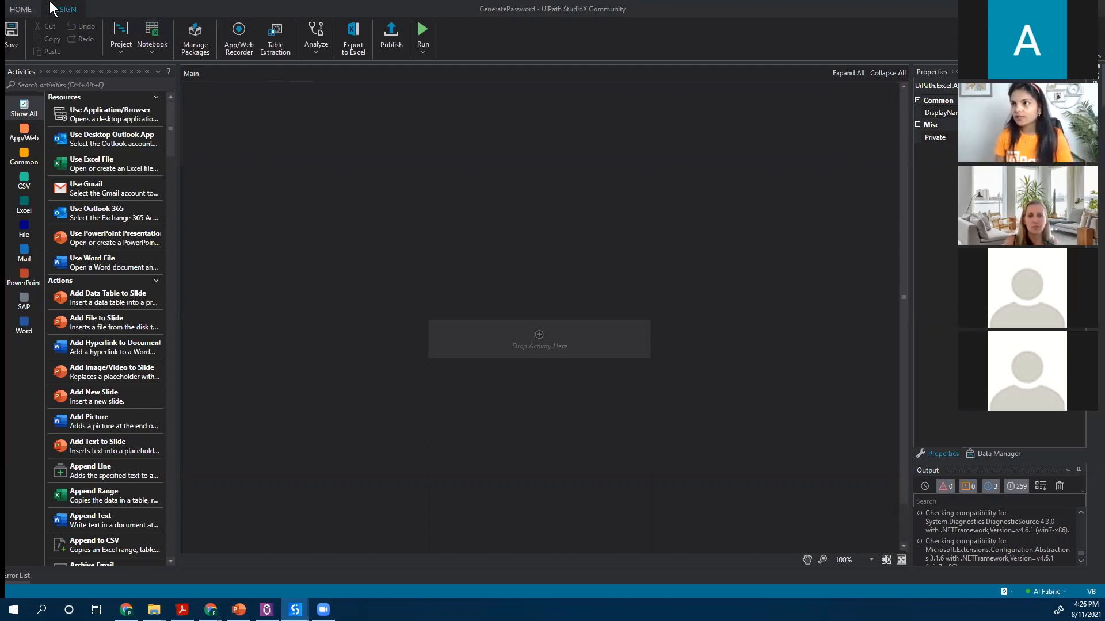
- Show where StudioX lists the installable UiPath extensions, going back to the project design and reopening the list
{"action": "left_click", "coordinate": [20, 8]}
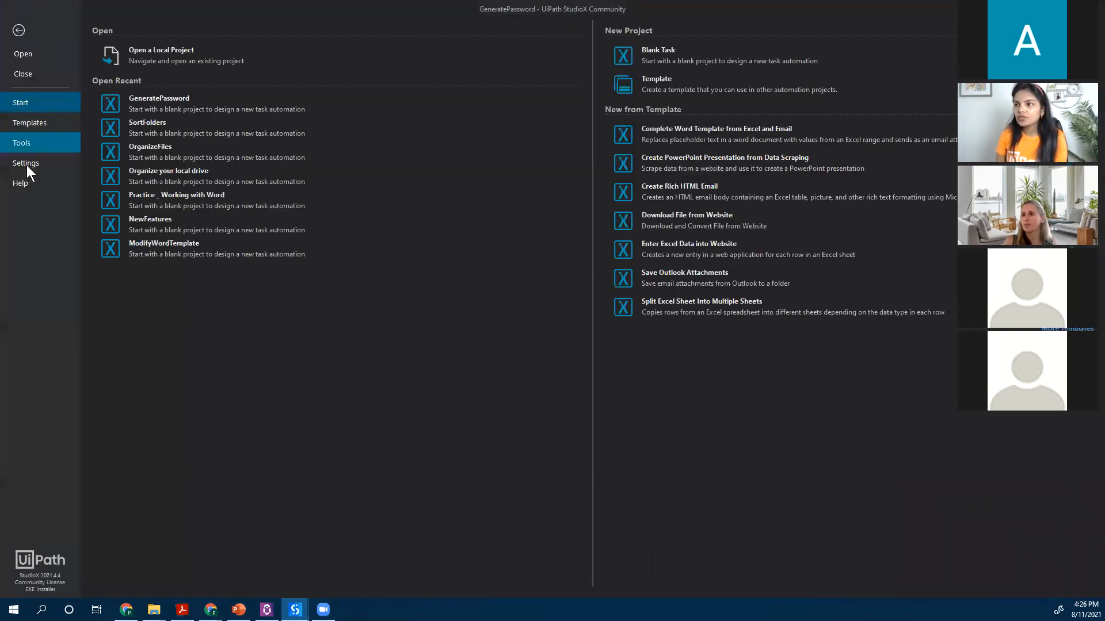
{"action": "left_click", "coordinate": [26, 142]}
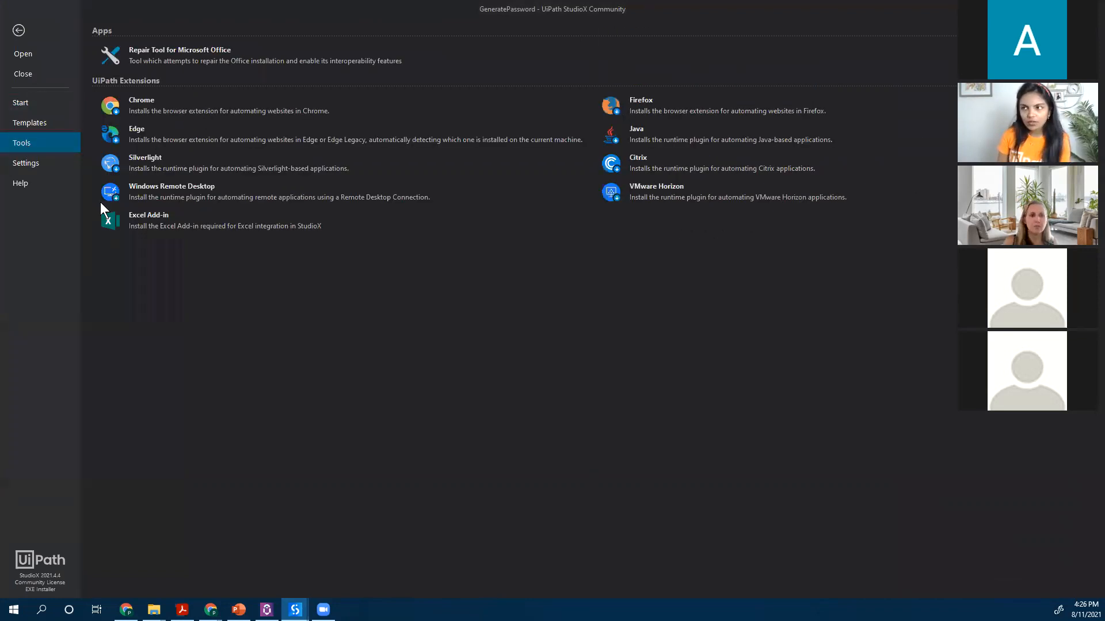
{"action": "left_click", "coordinate": [22, 23]}
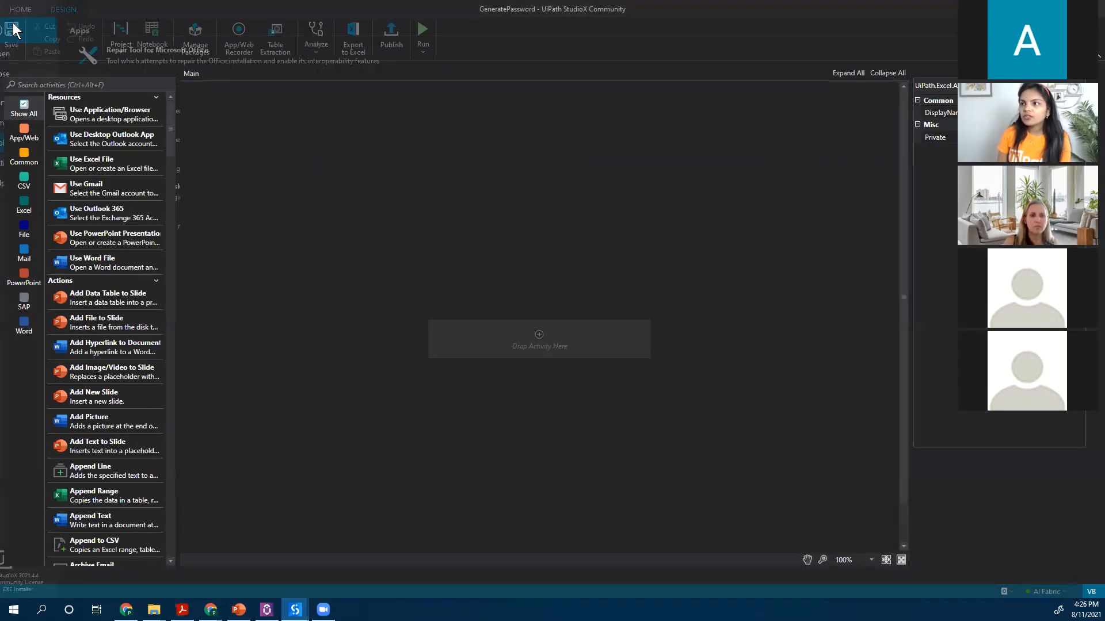
{"action": "left_click", "coordinate": [16, 8]}
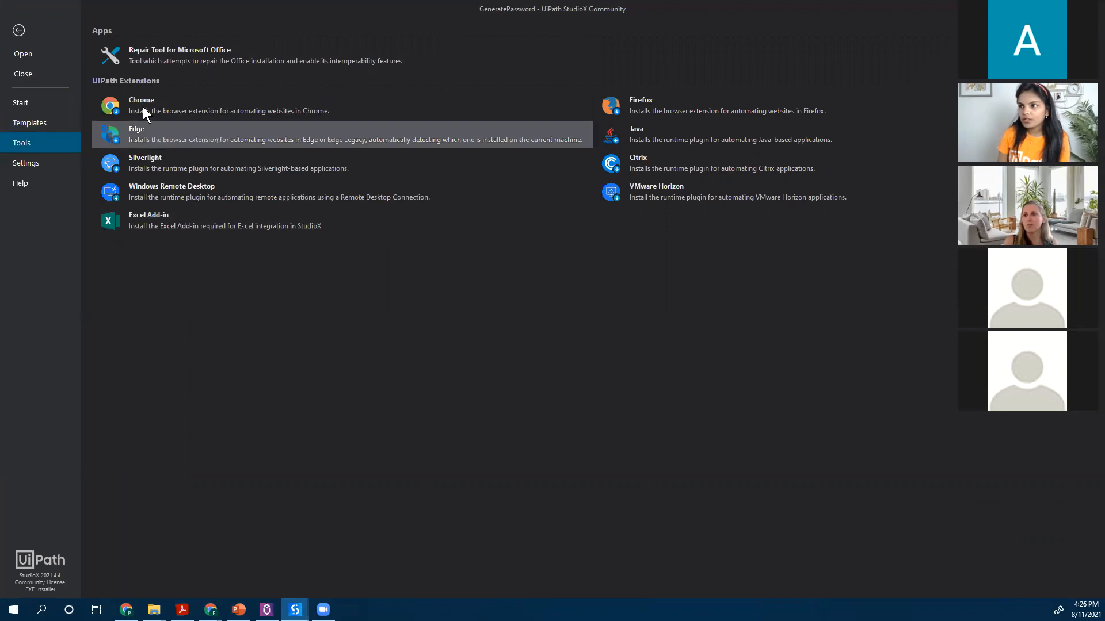
{"action": "left_click", "coordinate": [41, 16]}
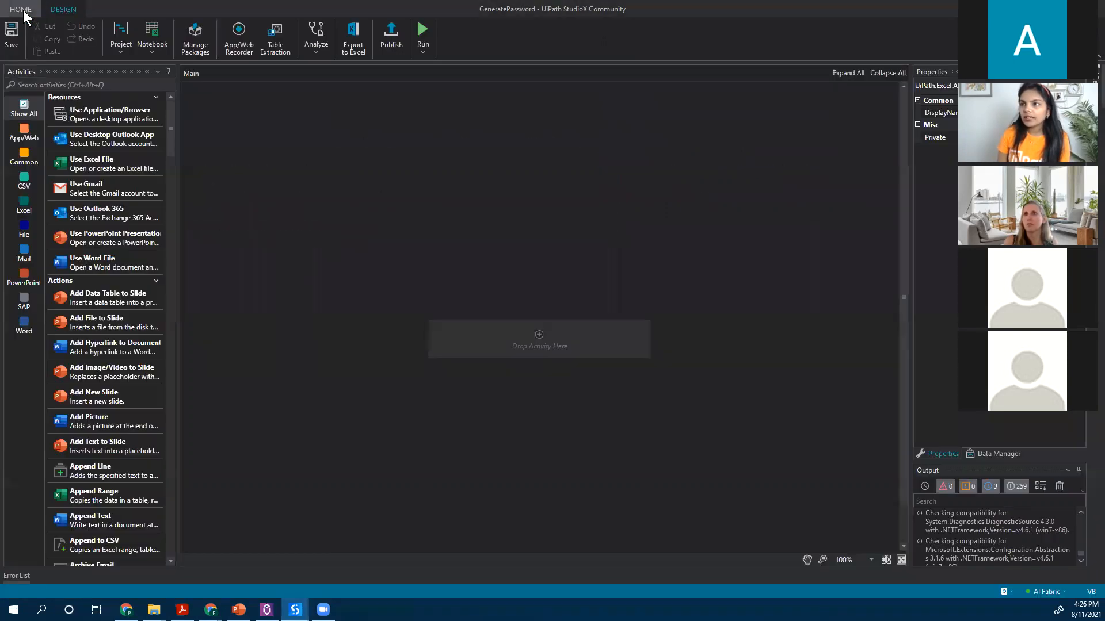
{"action": "left_click", "coordinate": [23, 9]}
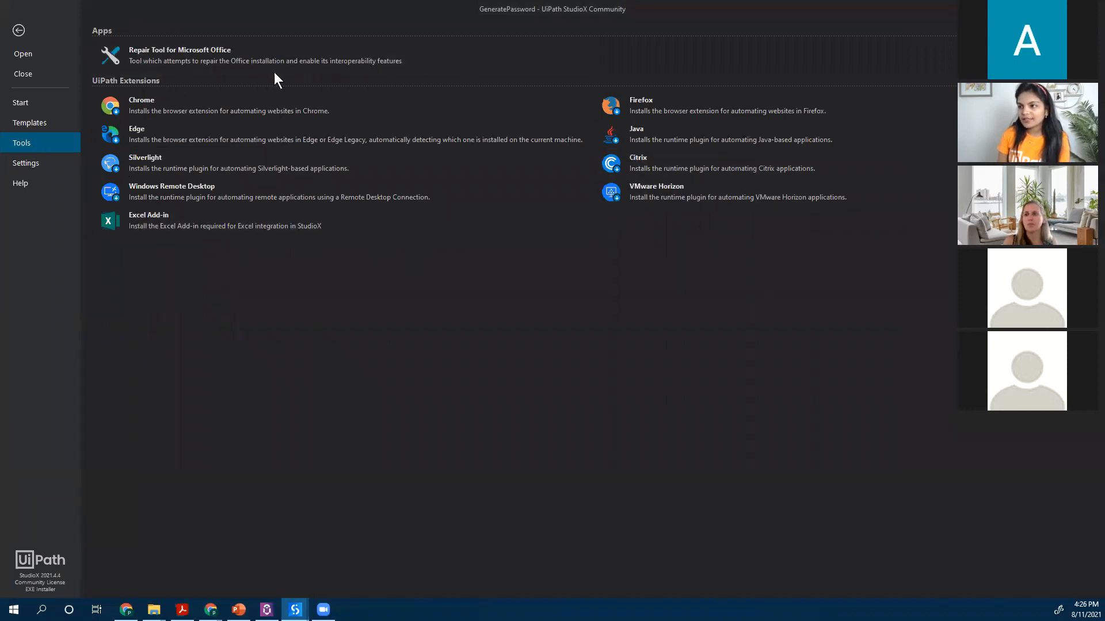
- Preview the setup prompts for the Chrome extension and the Excel Add-in, cancelling both installations
{"action": "left_click", "coordinate": [216, 106]}
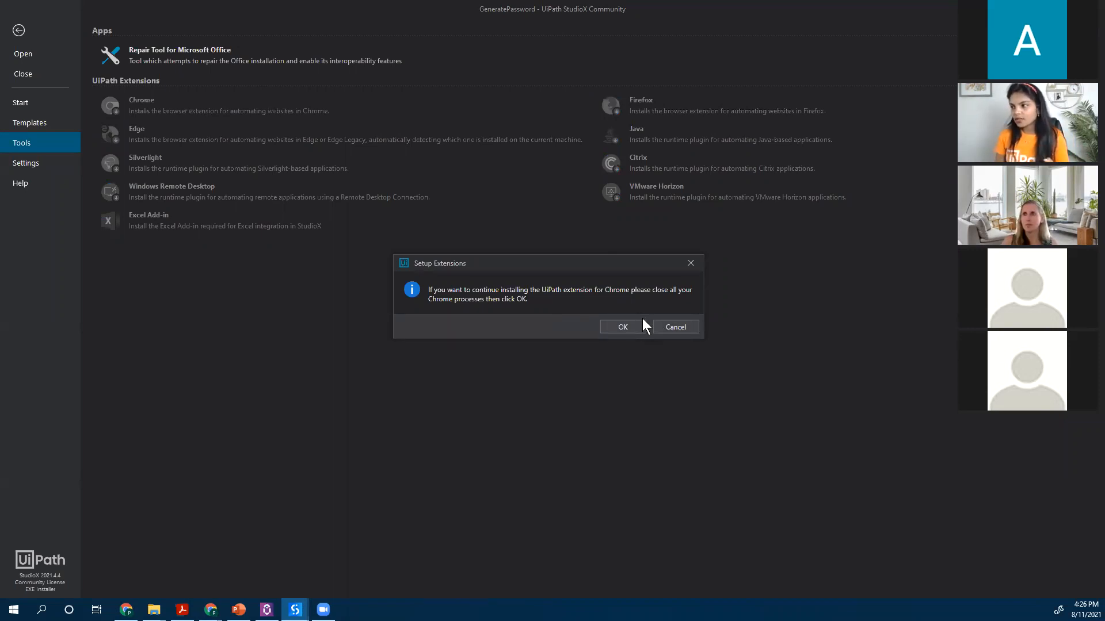
{"action": "left_click", "coordinate": [675, 326]}
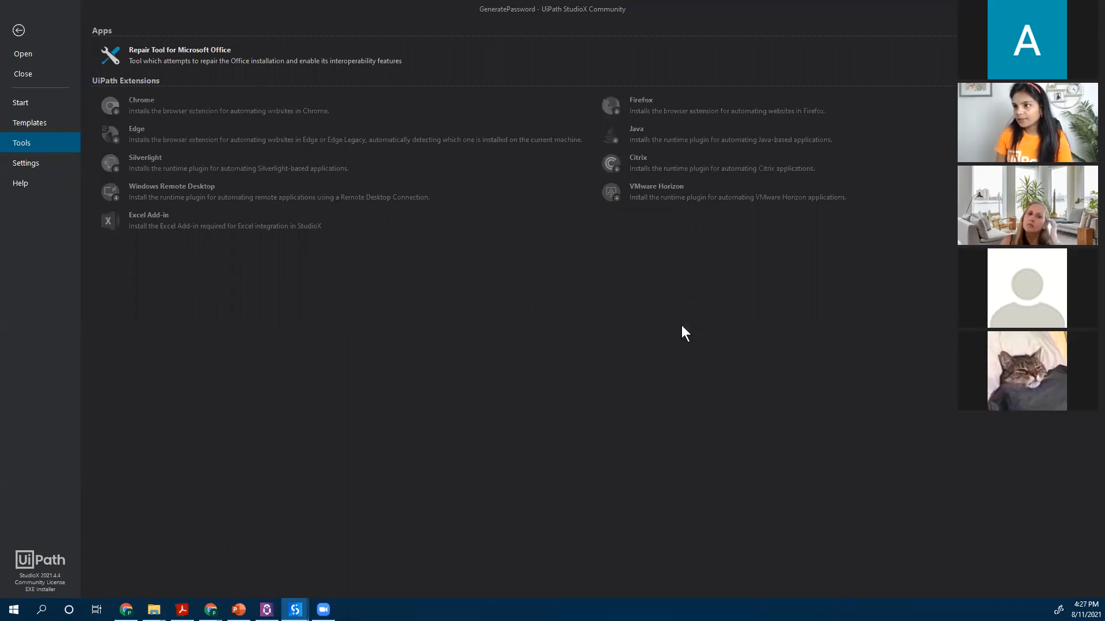
{"action": "left_click", "coordinate": [650, 328]}
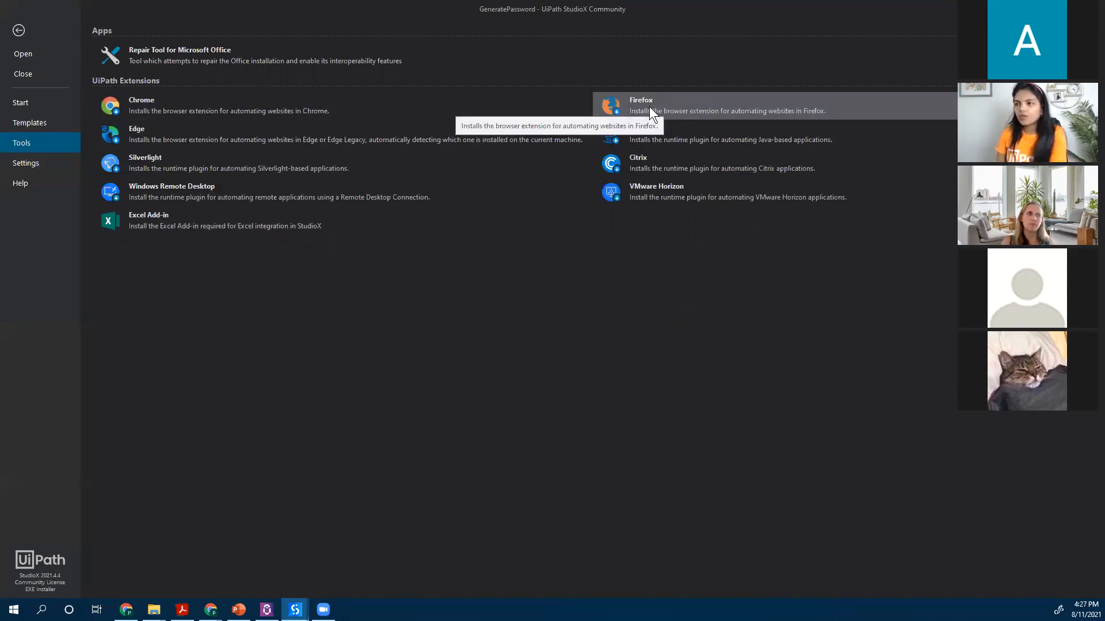
{"action": "left_click", "coordinate": [142, 223]}
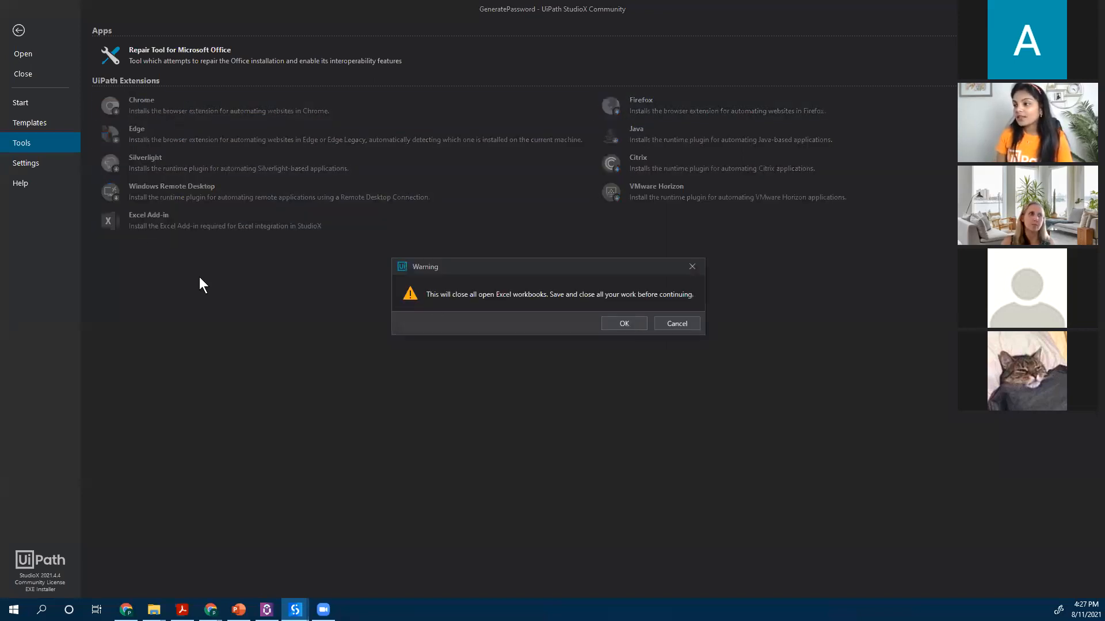
{"action": "left_click", "coordinate": [684, 323]}
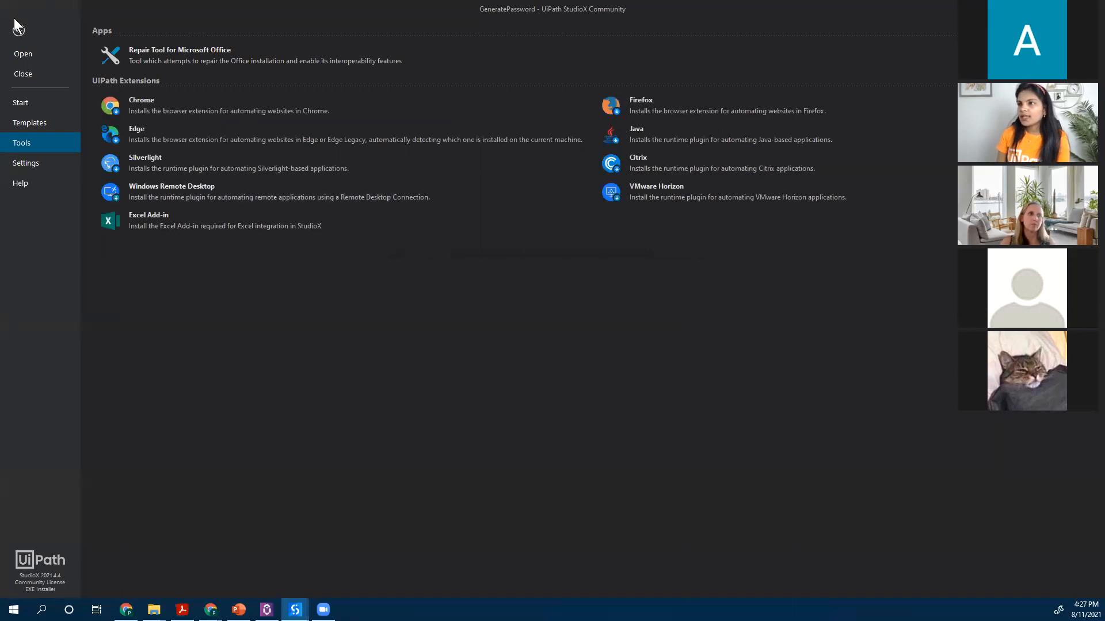
- Return to the GeneratePassword design view and look through the available resource and action activities
{"action": "left_click", "coordinate": [23, 32]}
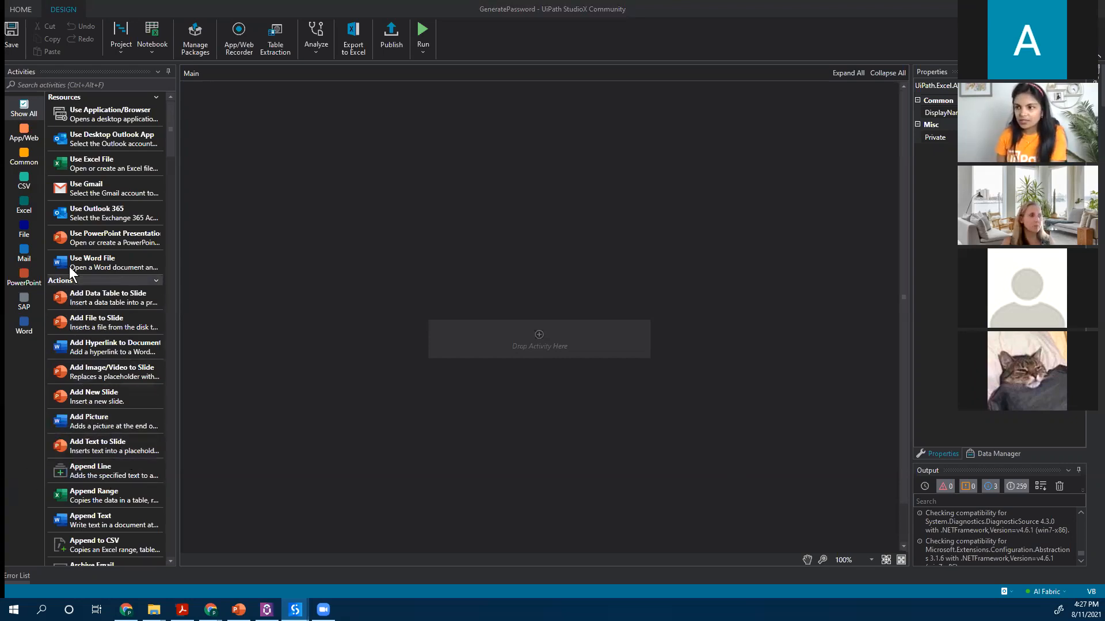
{"action": "left_click", "coordinate": [81, 84]}
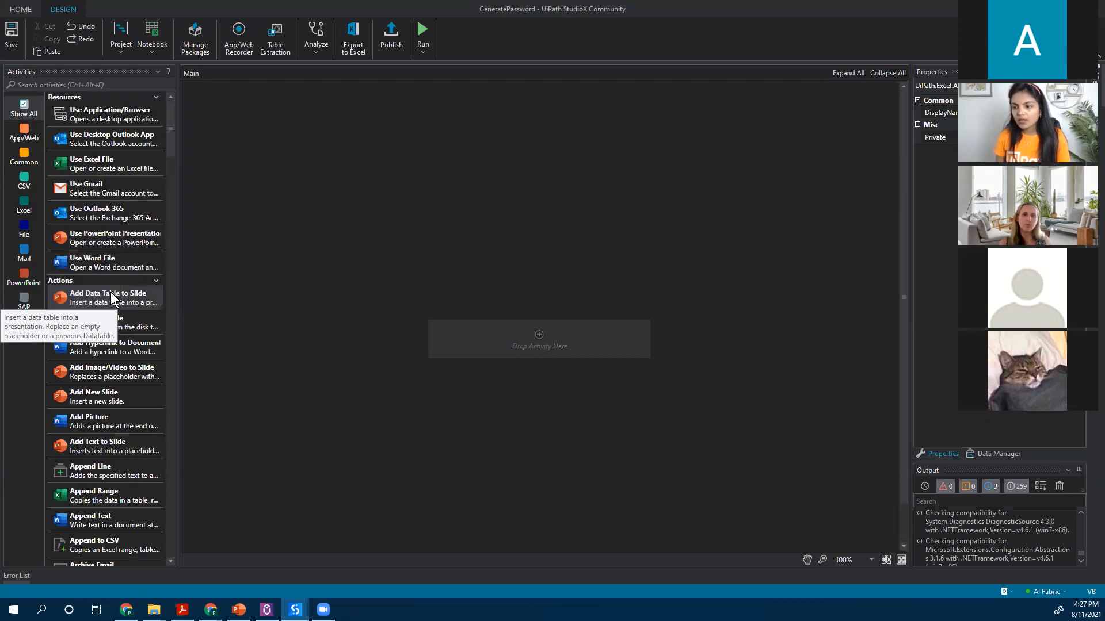
{"action": "scroll", "coordinate": [89, 312], "scroll_direction": "down", "scroll_amount": 2}
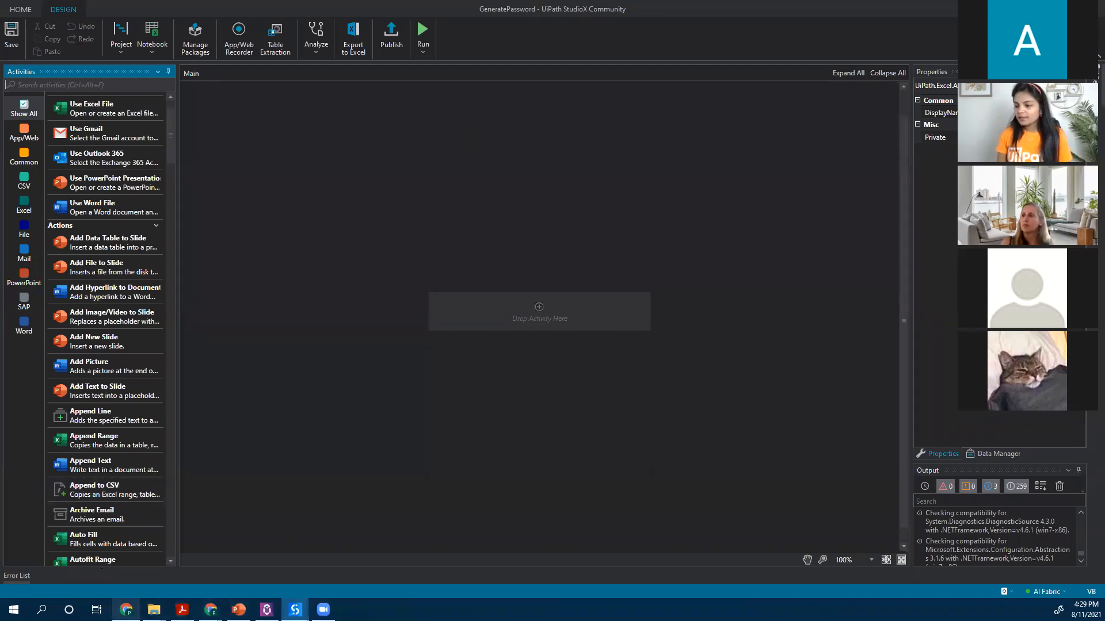
{"action": "mouse_move", "coordinate": [211, 610]}
{"action": "left_click", "coordinate": [341, 558]}
{"action": "key", "text": "ctrl+v"}
{"action": "left_click_drag", "start_coordinate": [262, 30], "coordinate": [13, 9]}
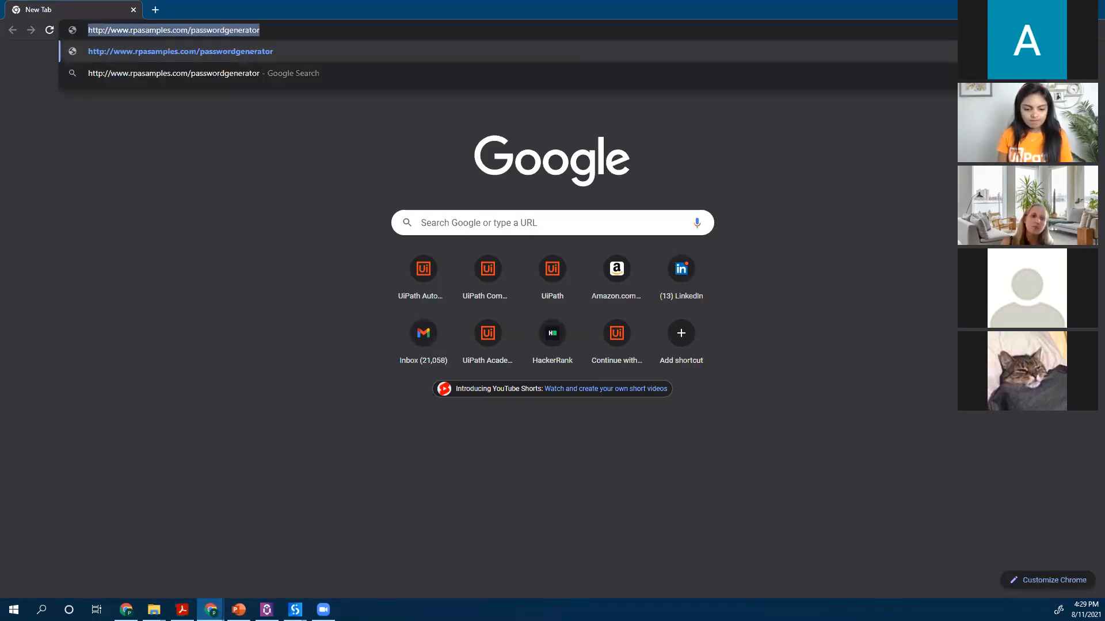
{"action": "key", "text": "Return"}
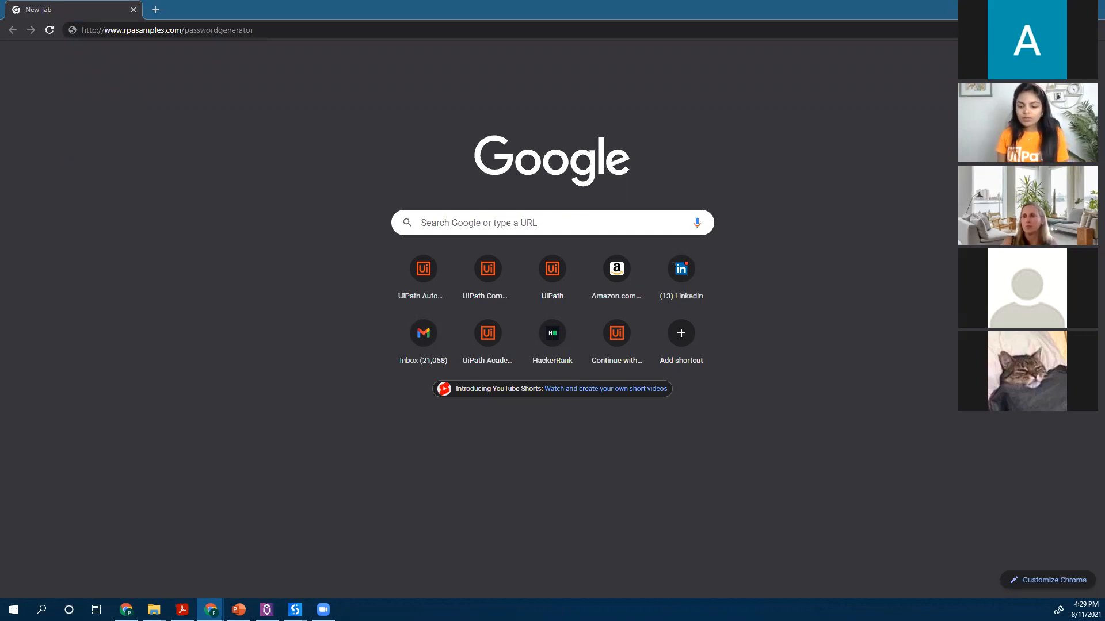
{"action": "left_click", "coordinate": [266, 29]}
{"action": "key", "text": "Return"}
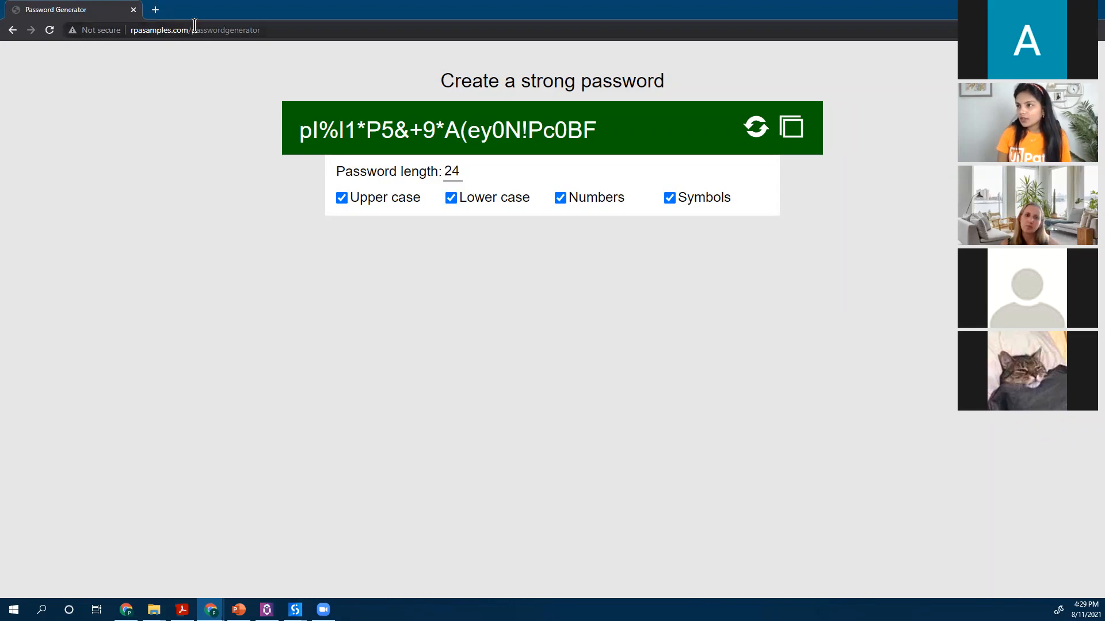
- Generate a new password on the Password Generator page and copy it with the page's copy function
{"action": "left_click", "coordinate": [753, 126]}
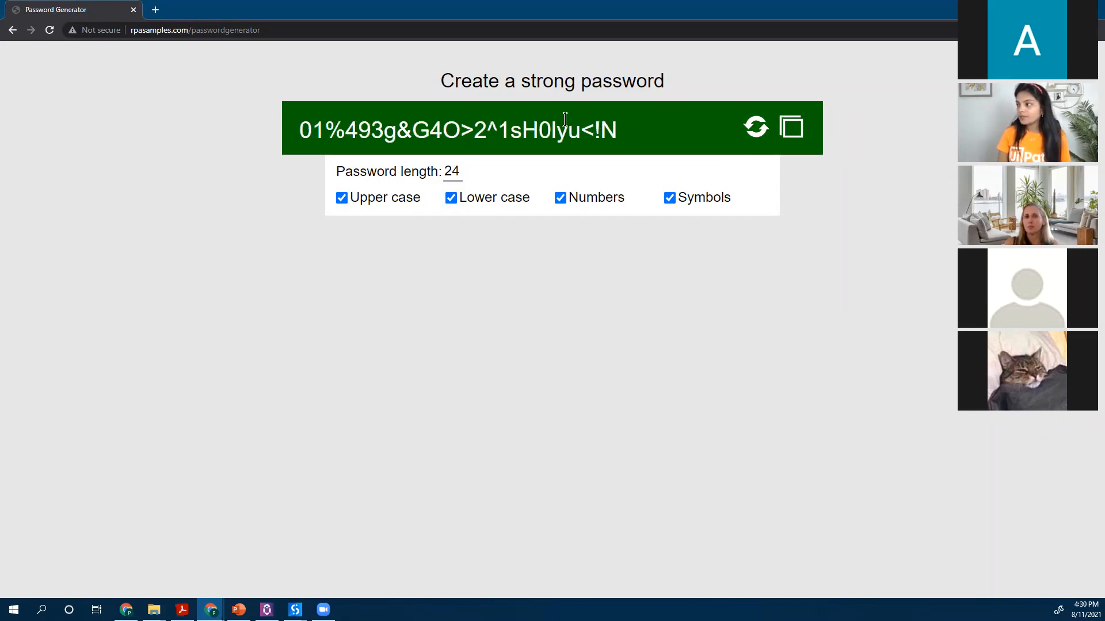
{"action": "left_click_drag", "start_coordinate": [655, 133], "coordinate": [220, 85]}
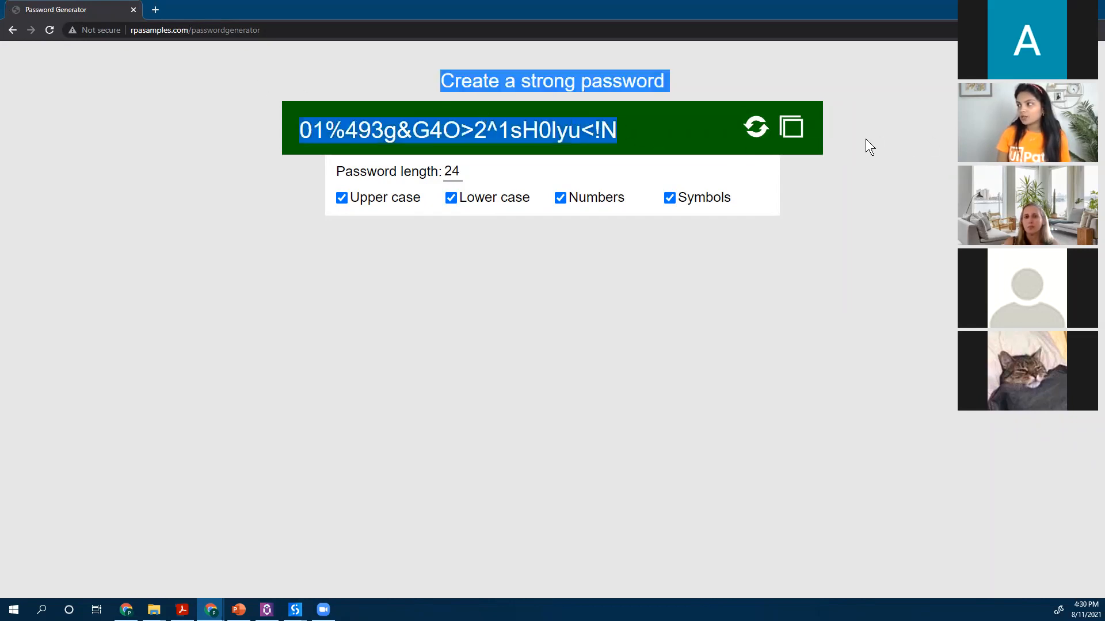
{"action": "left_click", "coordinate": [800, 135]}
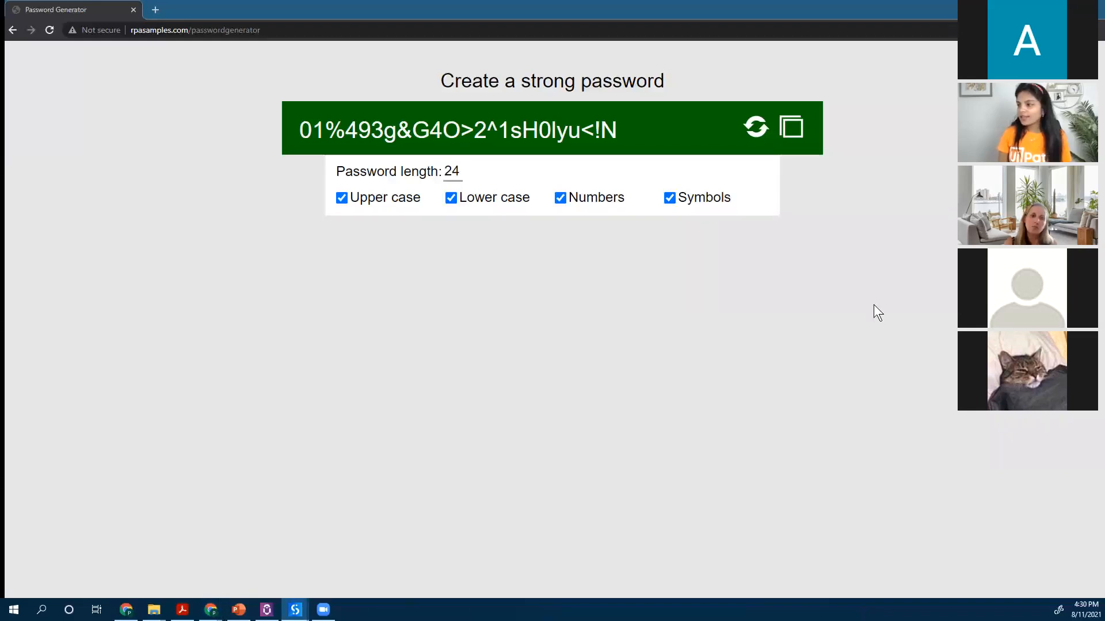
- Switch back to the GeneratePassword design in StudioX, search the activities for "use browser" and clear the search
{"action": "mouse_move", "coordinate": [296, 609]}
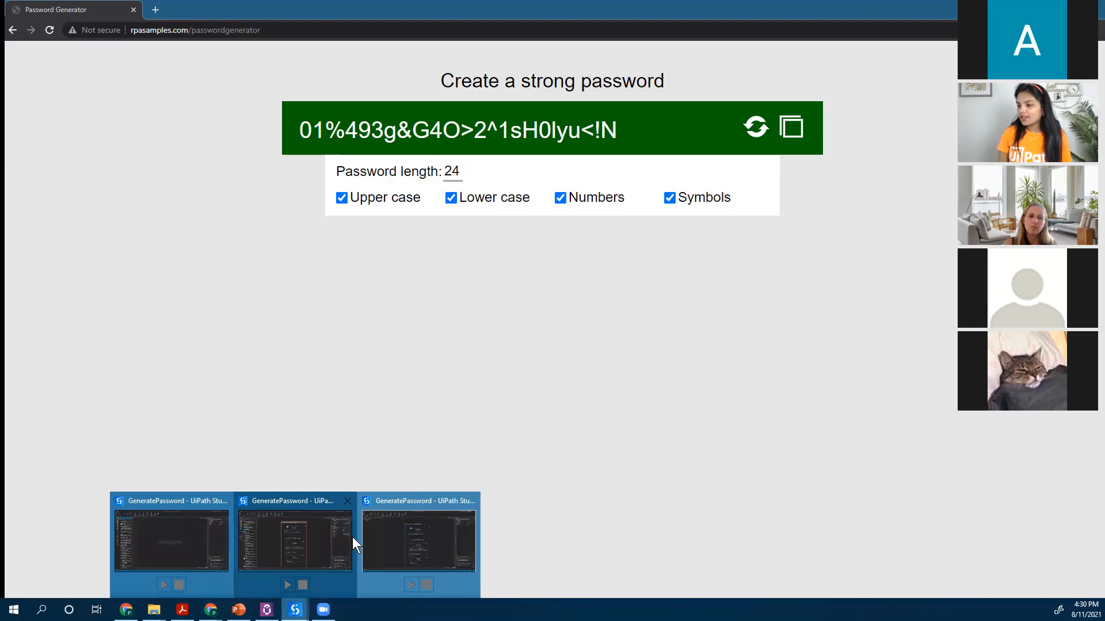
{"action": "left_click", "coordinate": [172, 535]}
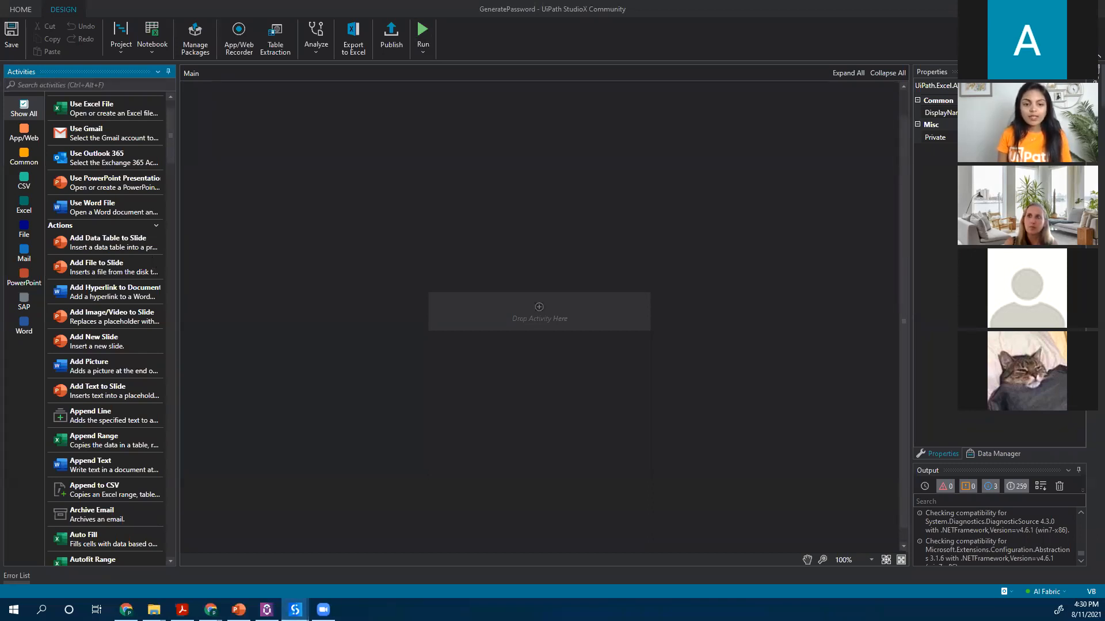
{"action": "left_click", "coordinate": [50, 85]}
{"action": "type", "text": "user"}
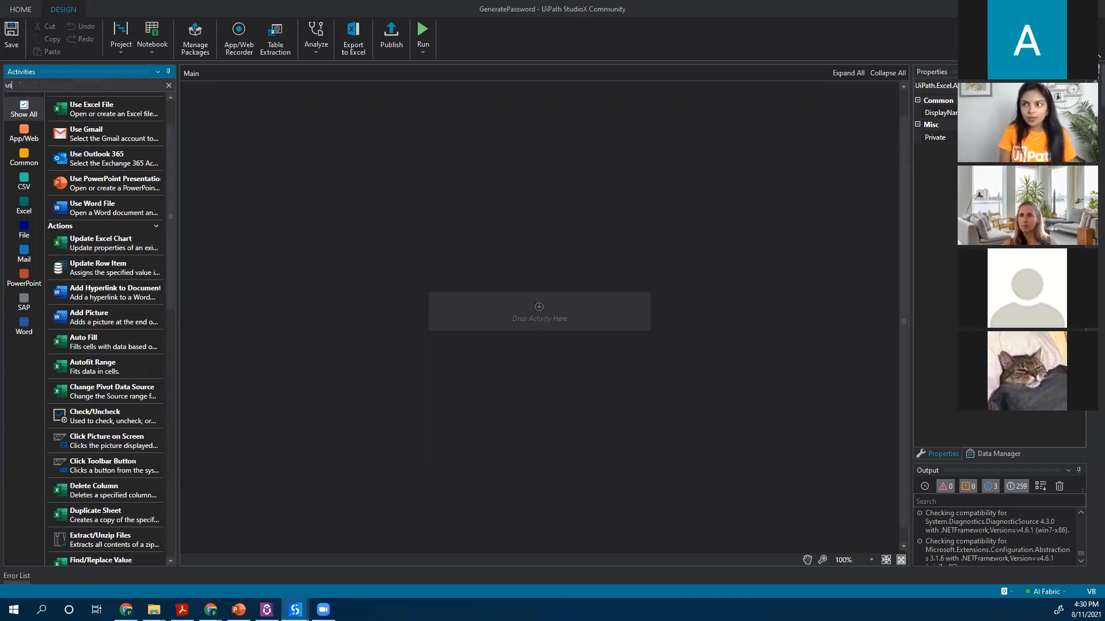
{"action": "key", "text": "BackSpace"}
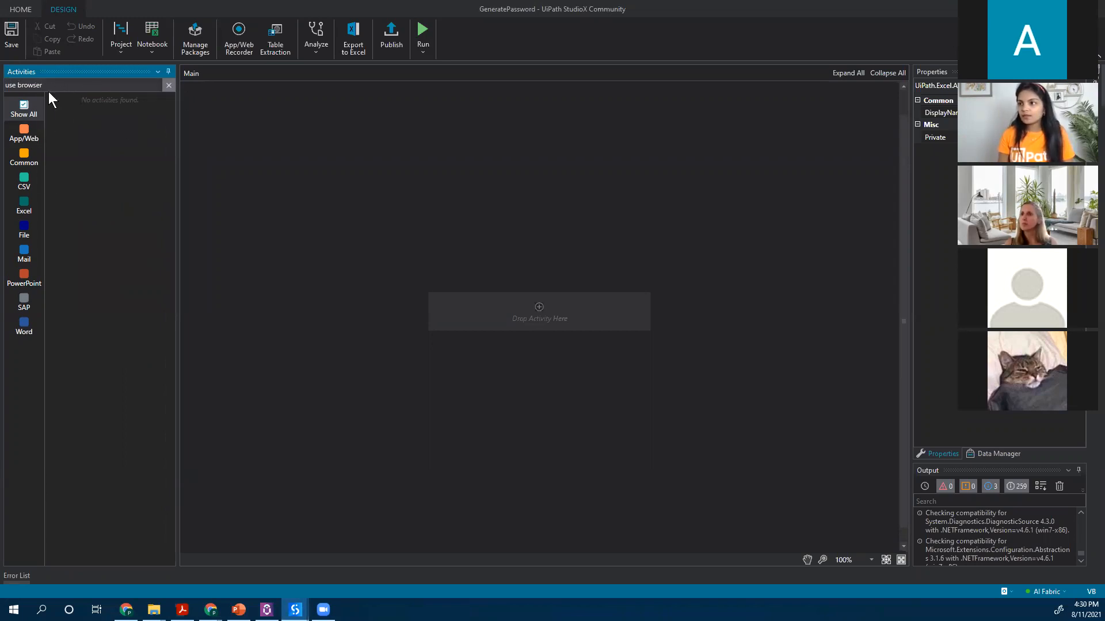
{"action": "left_click", "coordinate": [33, 113]}
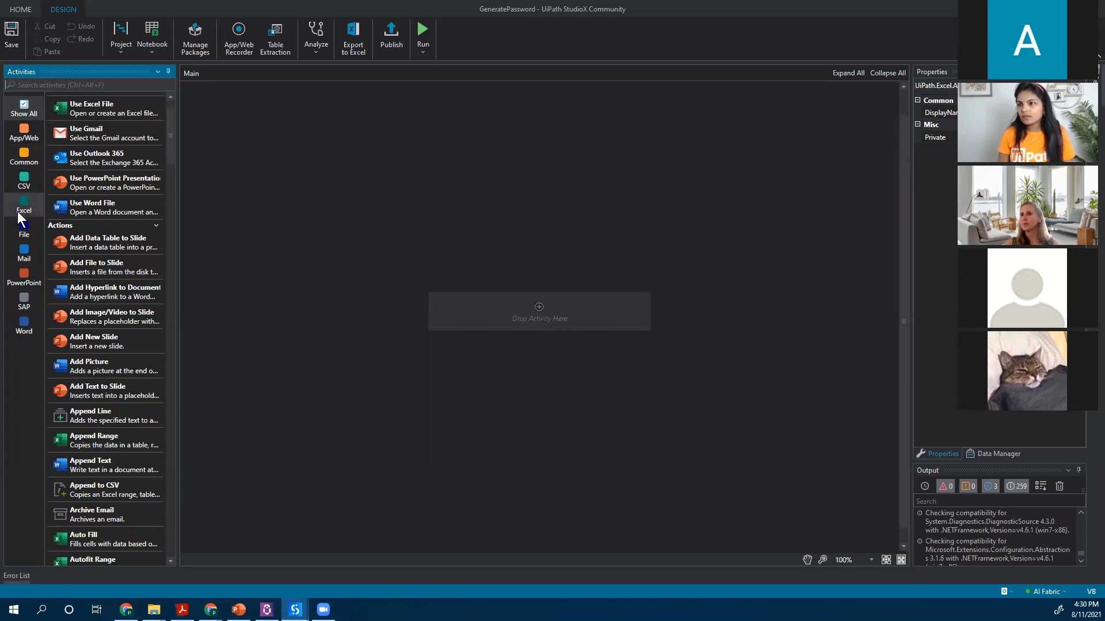
- Search the activities for "brow" and add Use Application/Browser to the empty Main workflow
{"action": "left_click", "coordinate": [26, 90]}
{"action": "type", "text": "brow"}
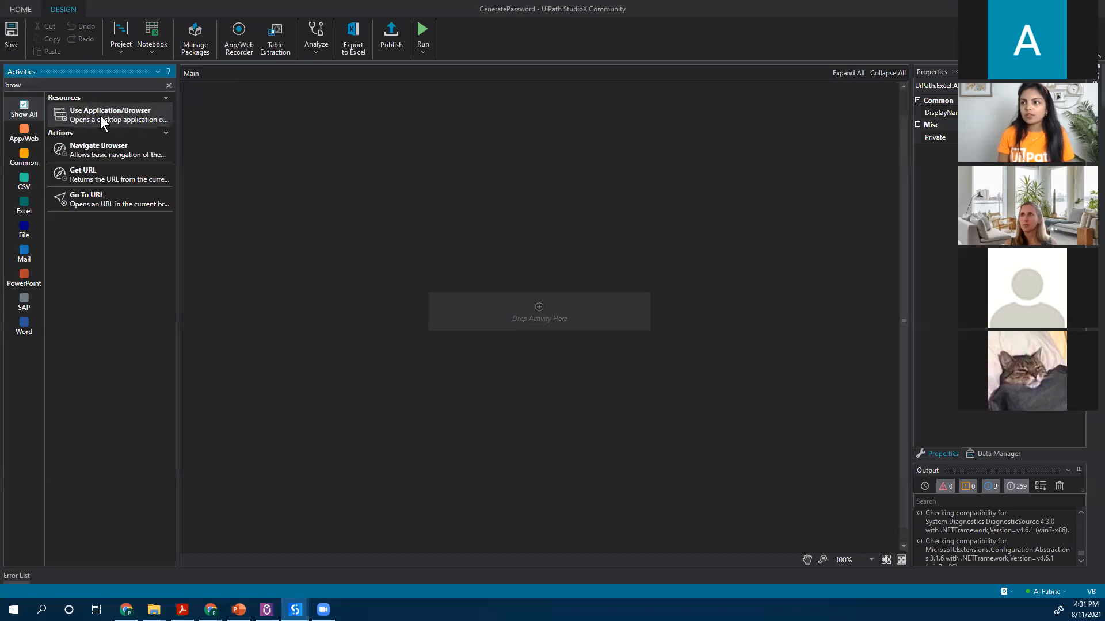
{"action": "left_click_drag", "start_coordinate": [101, 115], "coordinate": [538, 299]}
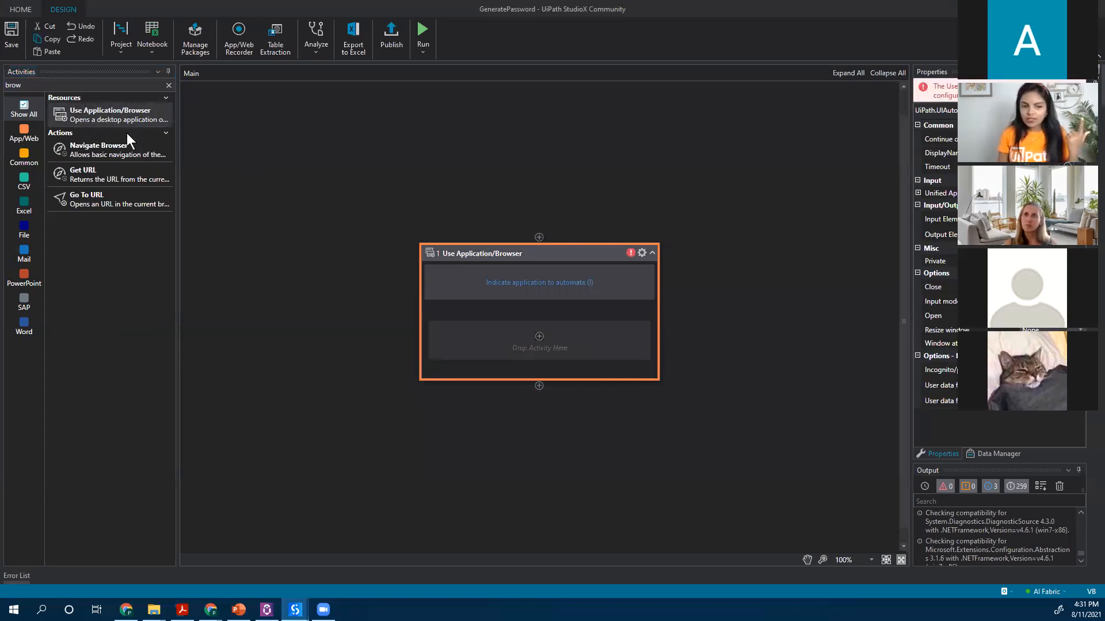
{"action": "left_click", "coordinate": [539, 387]}
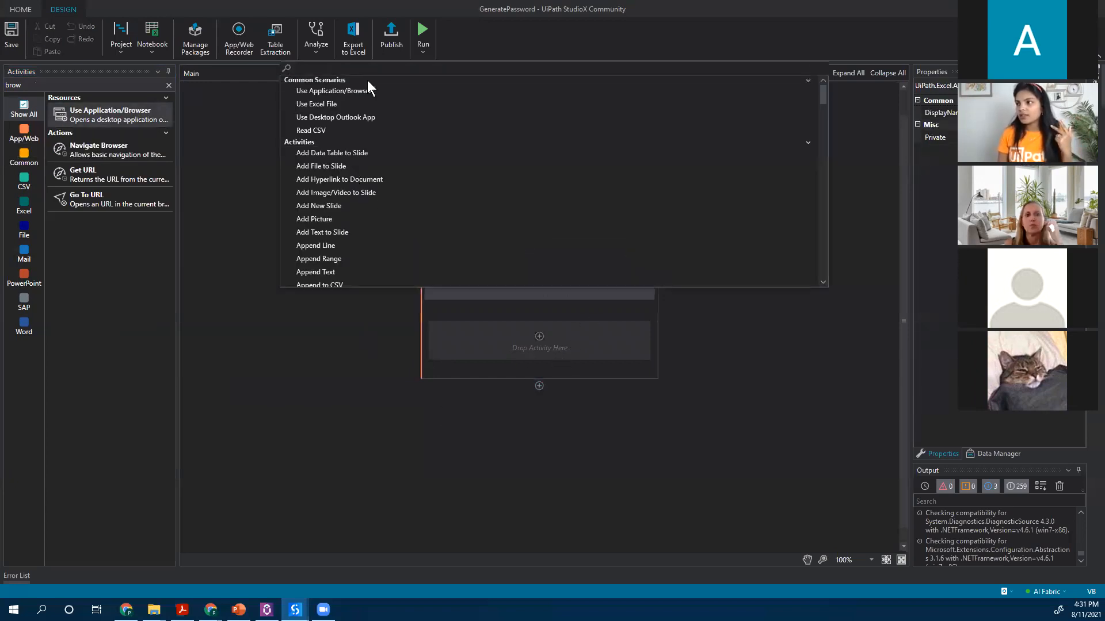
{"action": "left_click", "coordinate": [326, 91]}
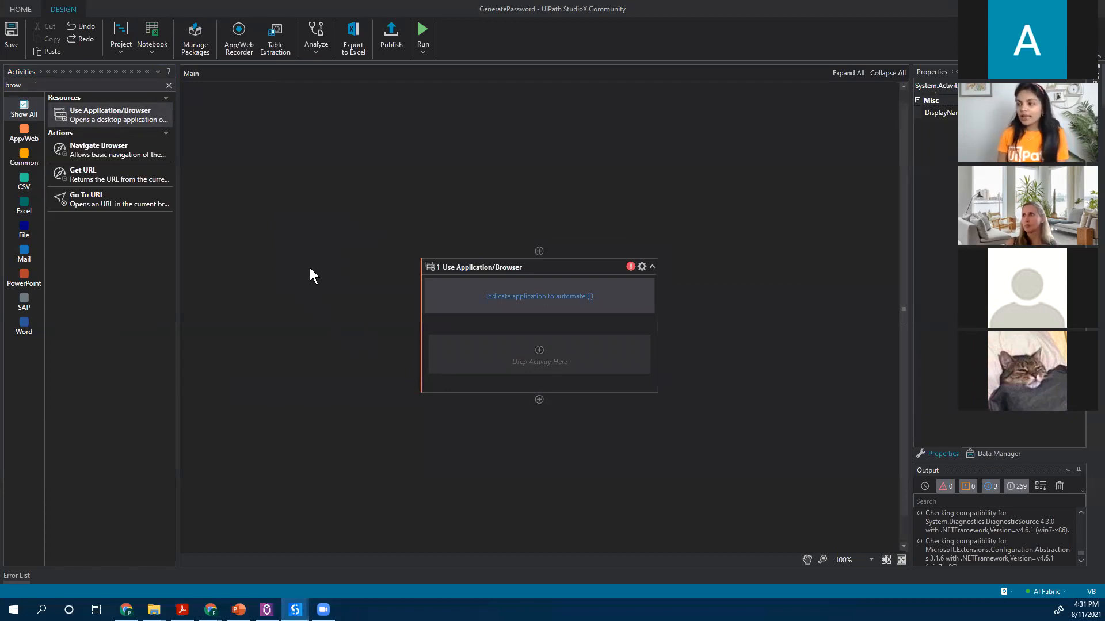
- Bring the Password Generator page forward in Chrome, then indicate it as the application to automate in Use Application/Browser
{"action": "mouse_move", "coordinate": [211, 610]}
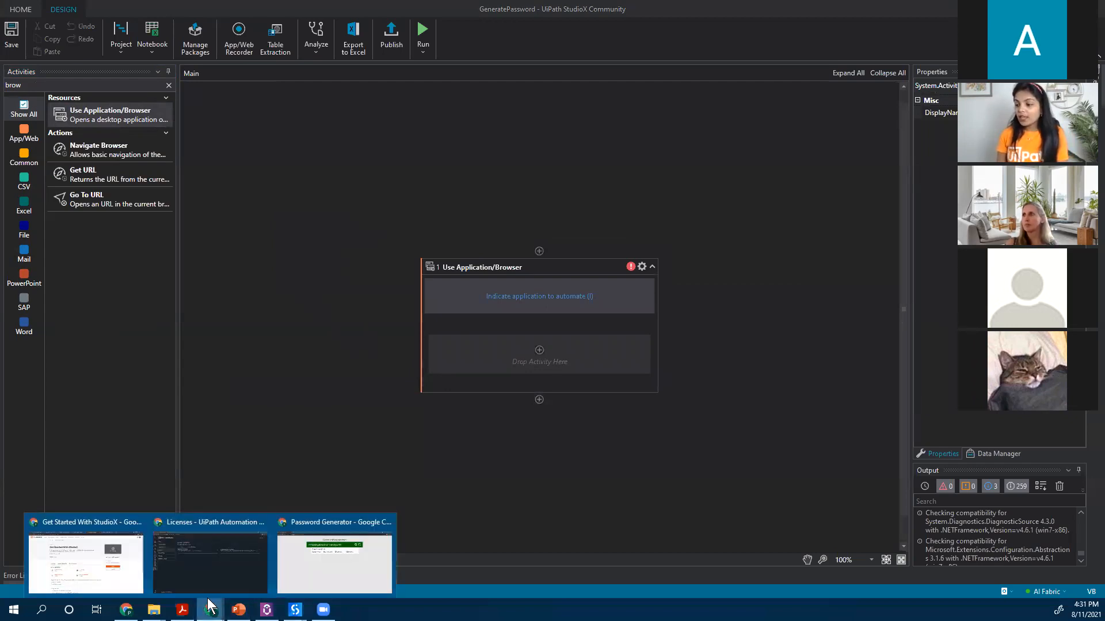
{"action": "left_click", "coordinate": [362, 590]}
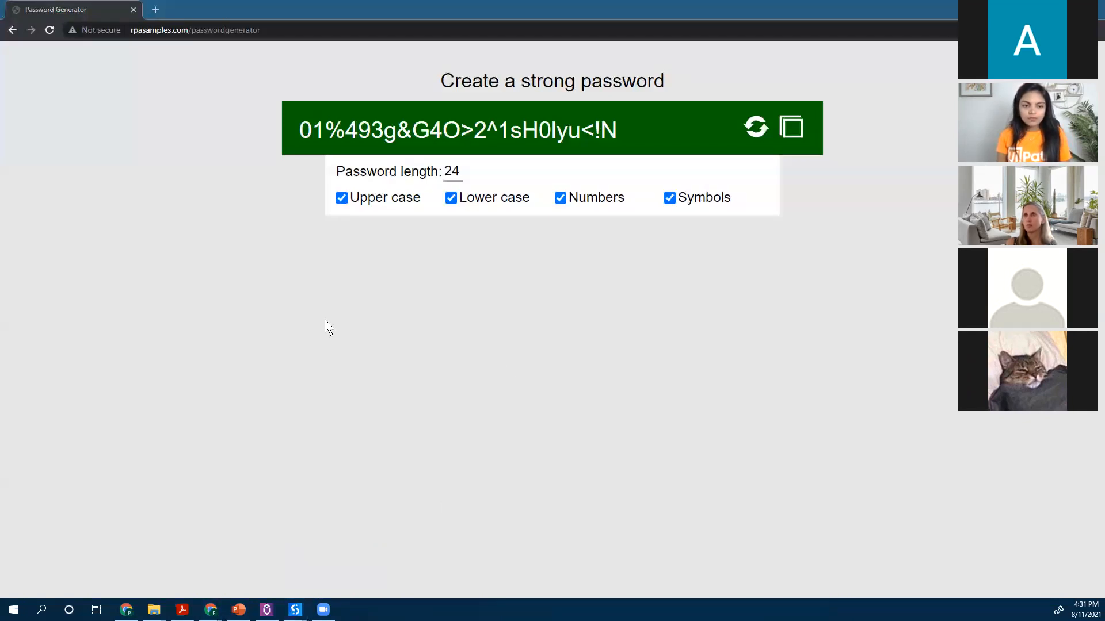
{"action": "mouse_move", "coordinate": [295, 609]}
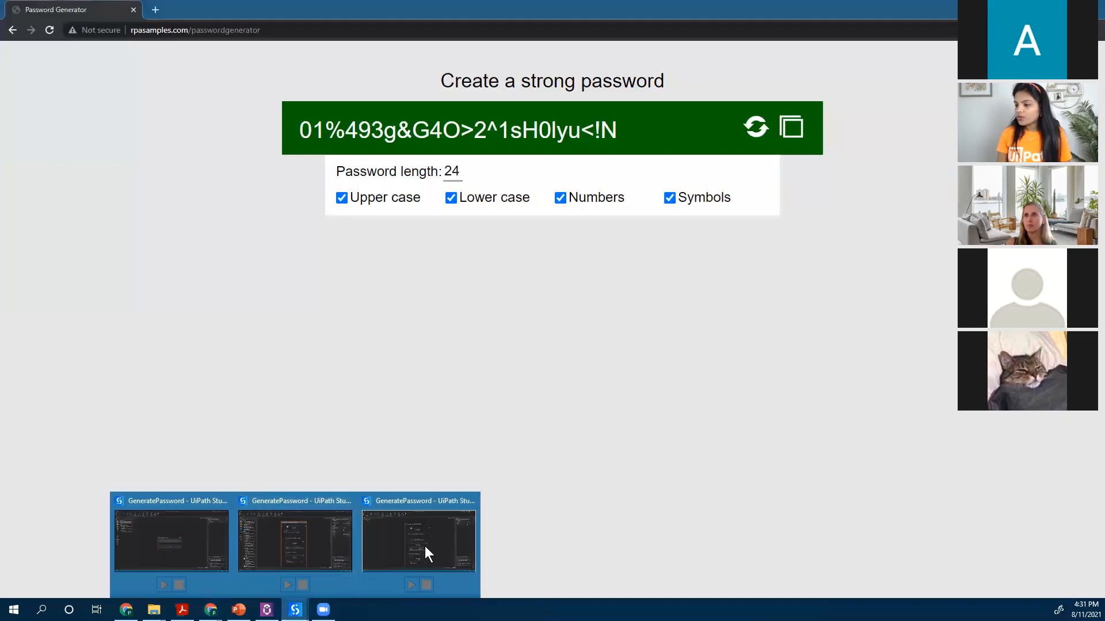
{"action": "left_click", "coordinate": [159, 512]}
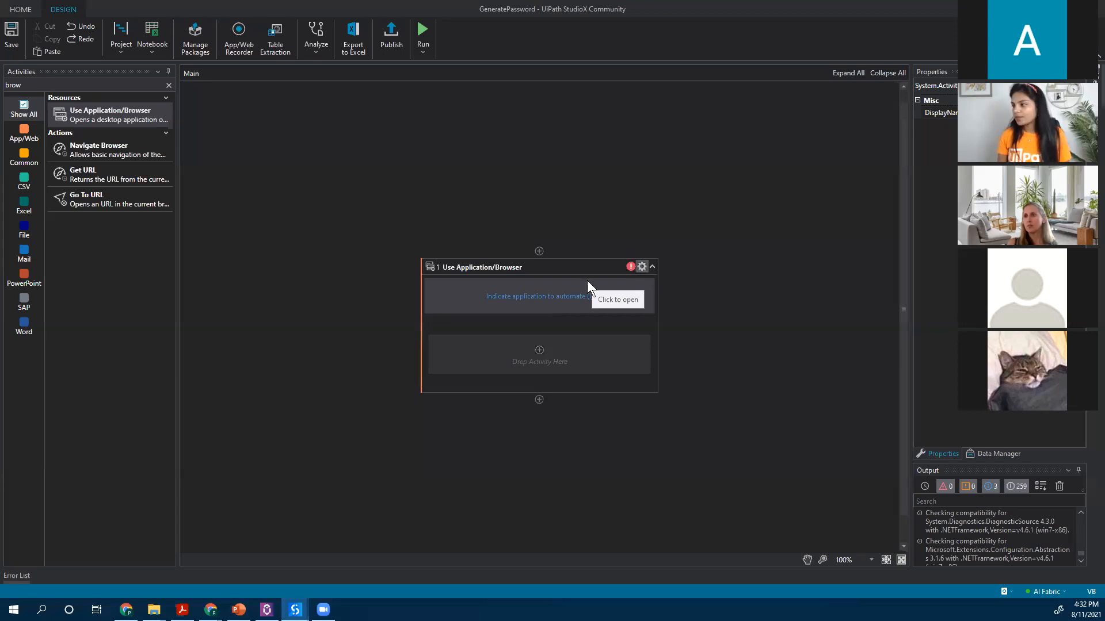
{"action": "left_click", "coordinate": [529, 298]}
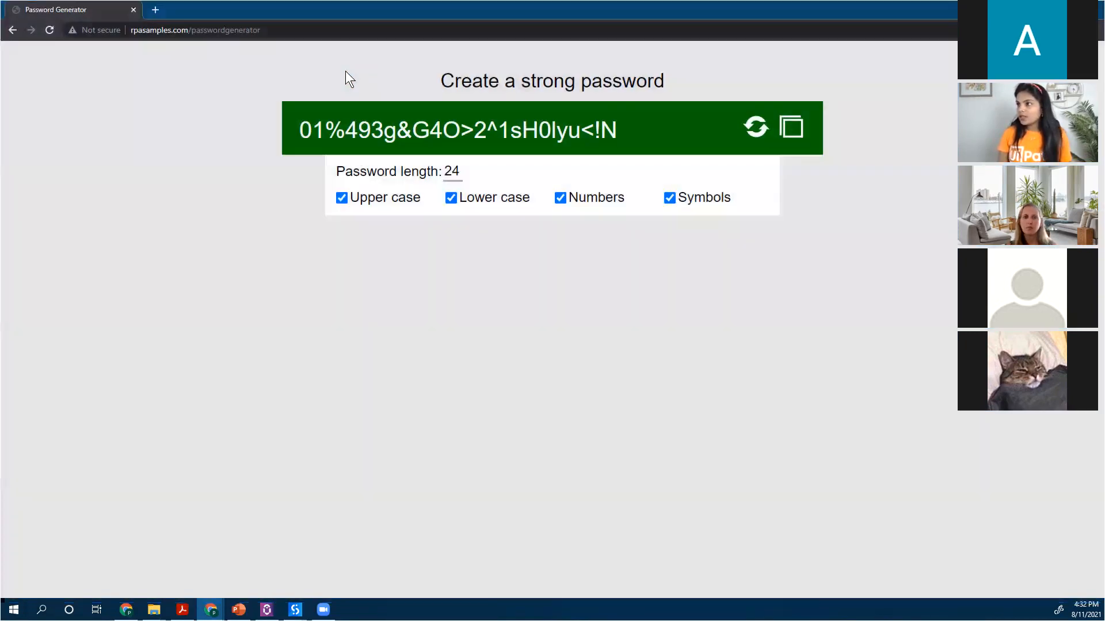
{"action": "key", "text": "alt+Tab"}
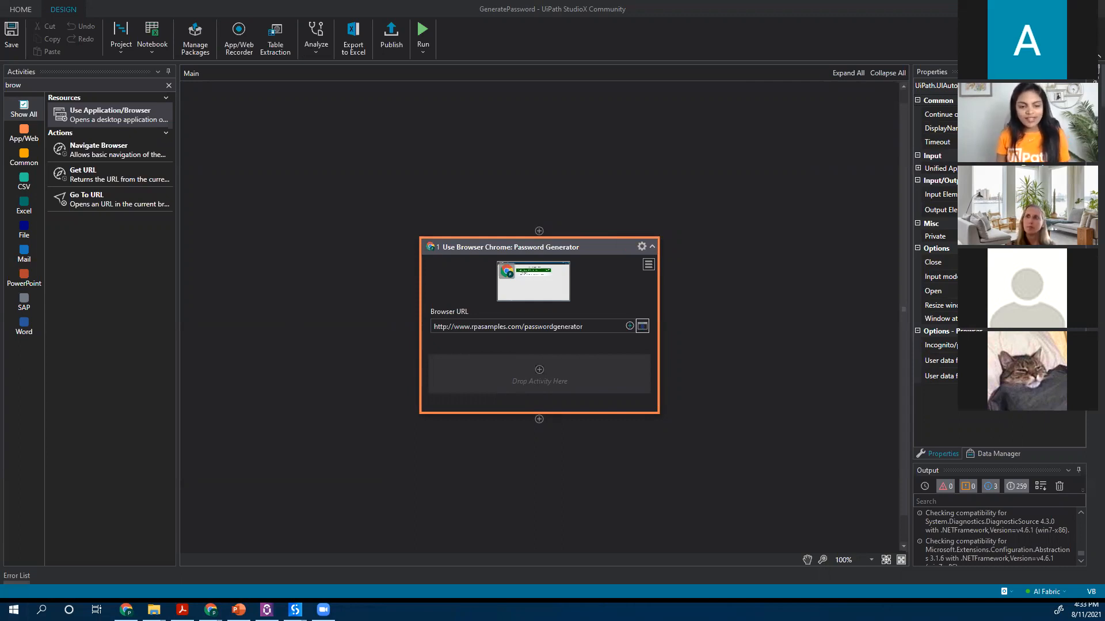
- Replace the activity search with "click" and add a Click activity inside the Use Browser Chrome: Password Generator container
{"action": "left_click", "coordinate": [168, 85]}
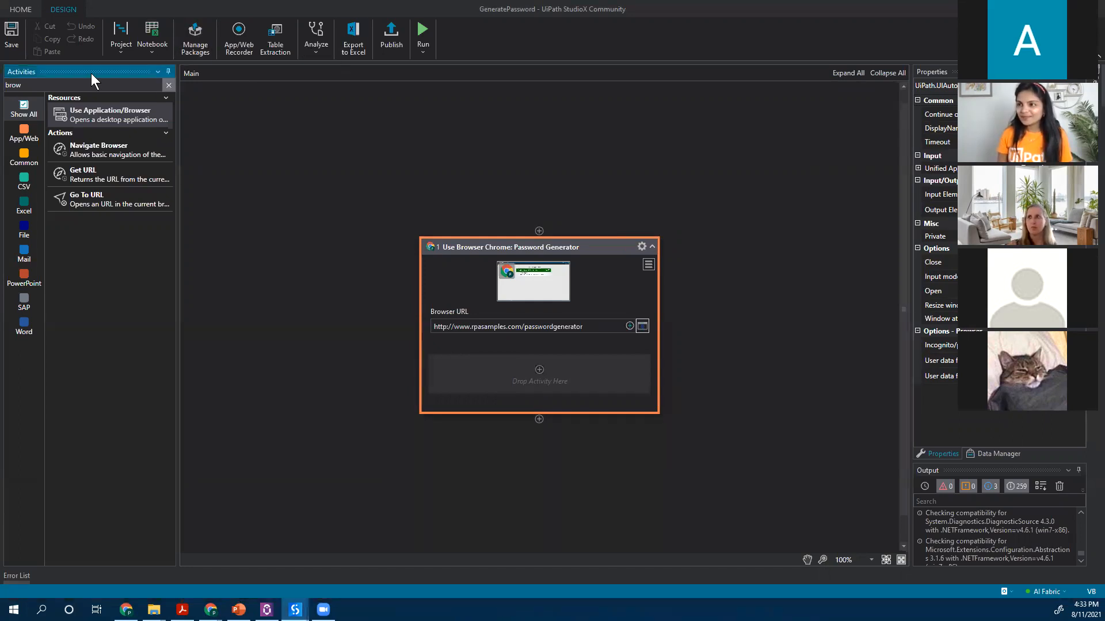
{"action": "left_click", "coordinate": [41, 85]}
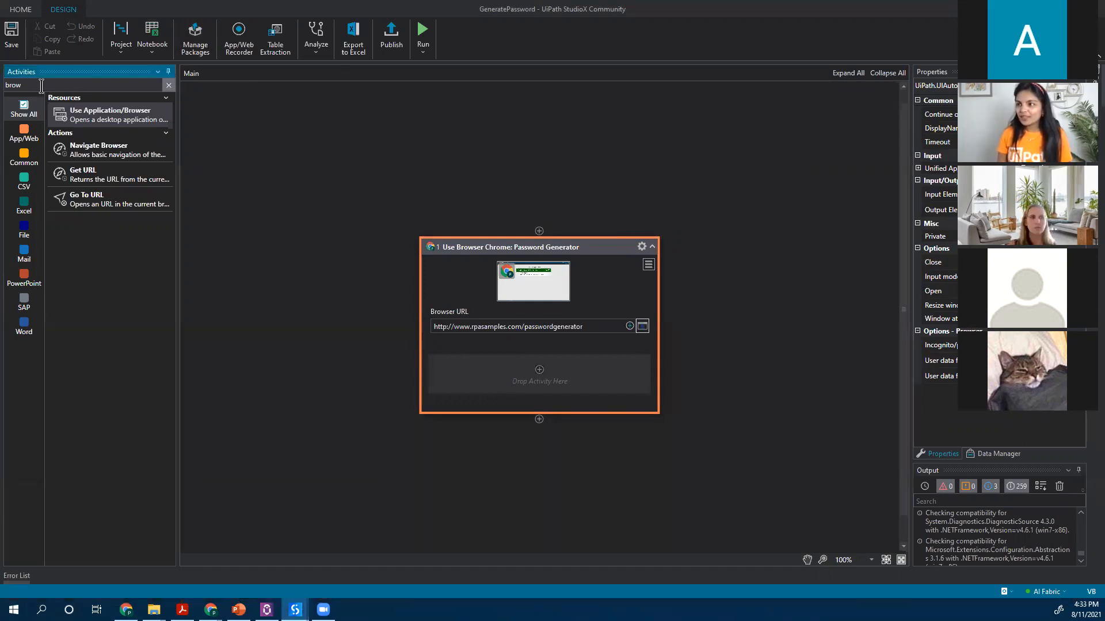
{"action": "key", "text": "BackSpace"}
{"action": "key", "text": "BackSpace"}
{"action": "key", "text": "BackSpace"}
{"action": "key", "text": "BackSpace"}
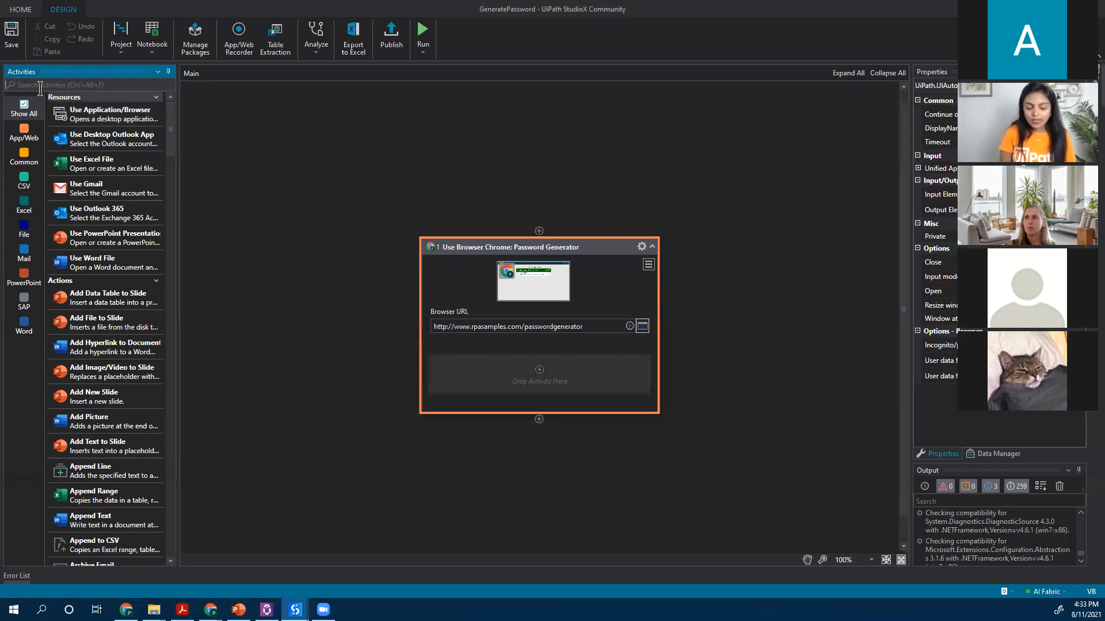
{"action": "type", "text": "click"}
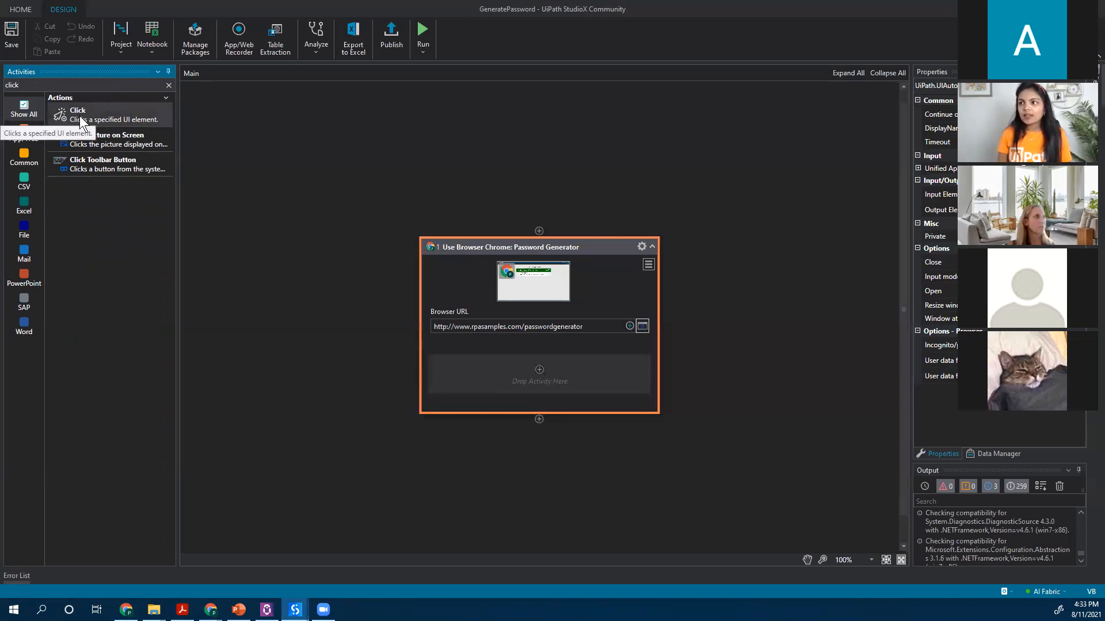
{"action": "left_click_drag", "start_coordinate": [79, 116], "coordinate": [540, 373]}
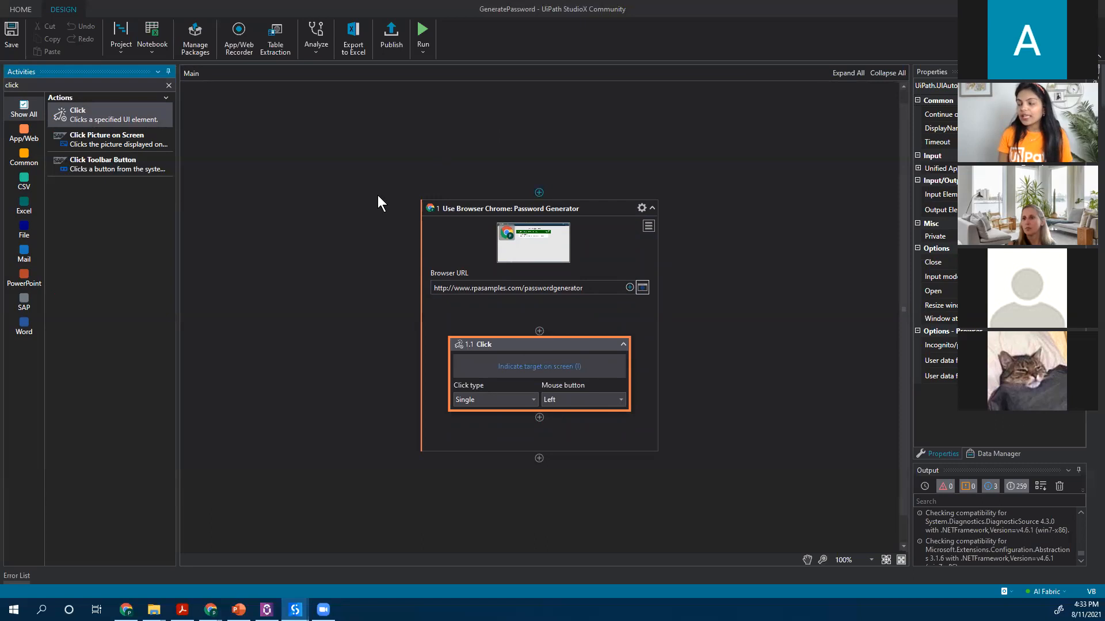
{"action": "left_click", "coordinate": [548, 343]}
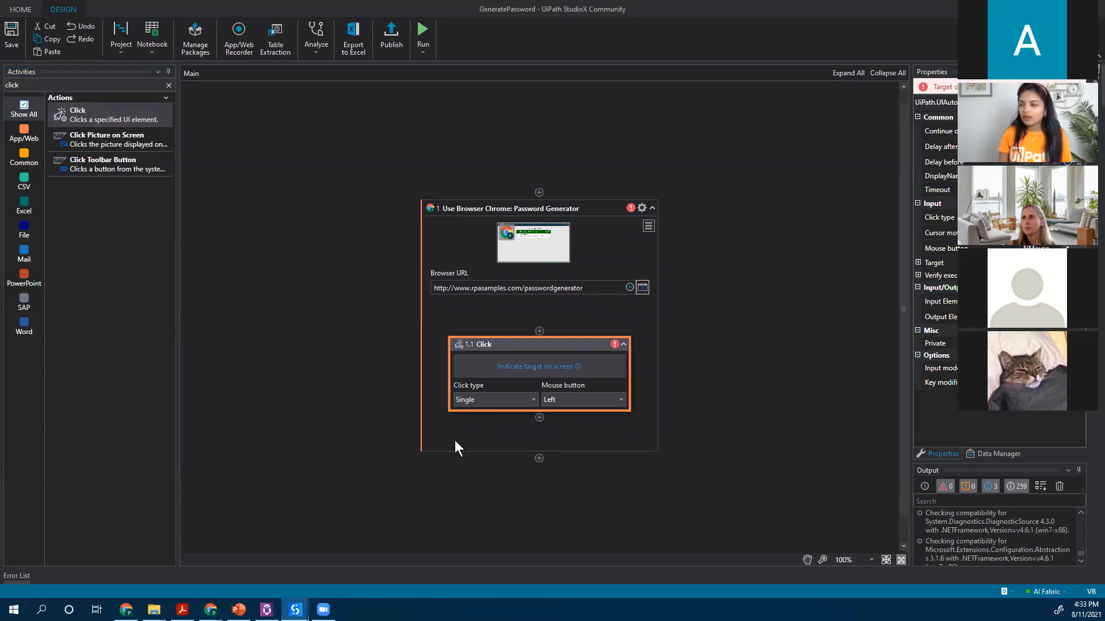
- Indicate the page's generate-new-password icon as the Click target, anchor it to the adjacent copy icon and confirm the selection
{"action": "left_click", "coordinate": [533, 370]}
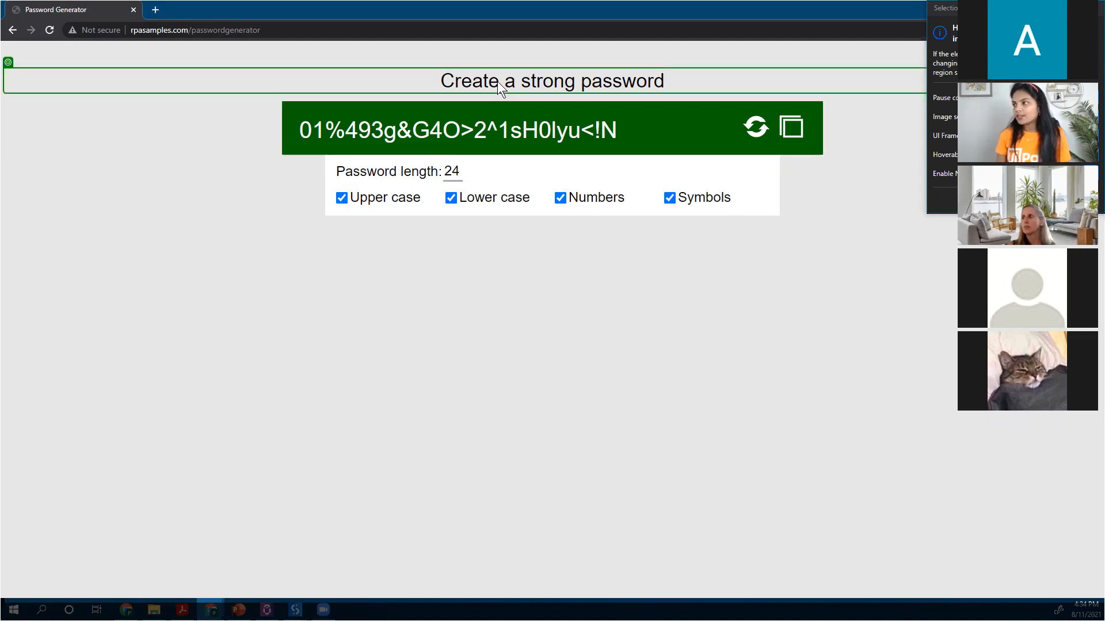
{"action": "left_click", "coordinate": [753, 129]}
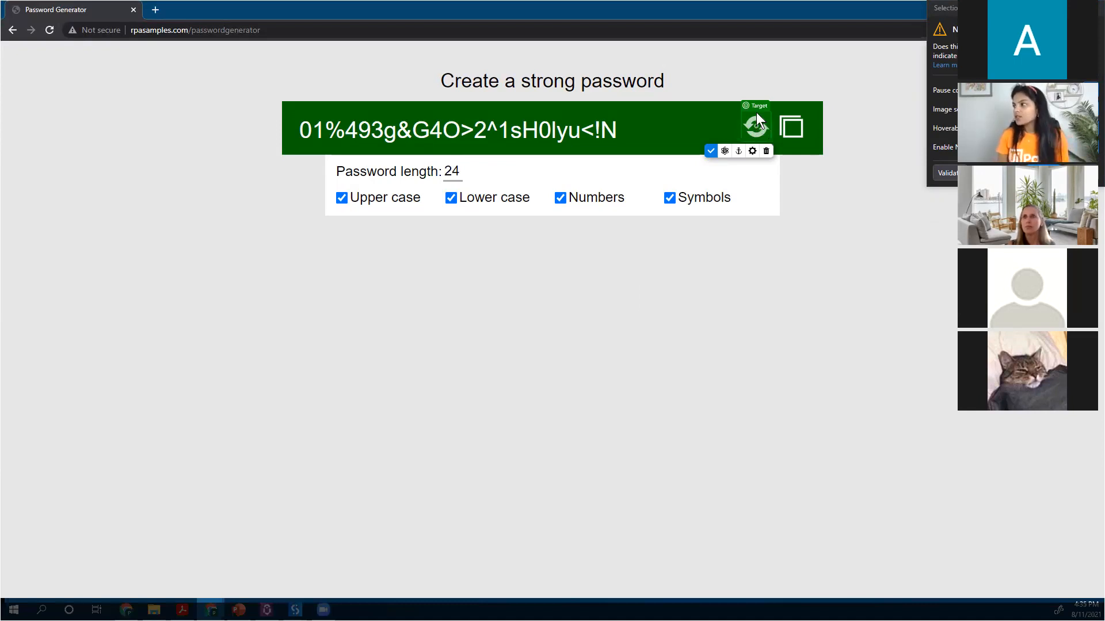
{"action": "left_click", "coordinate": [792, 129]}
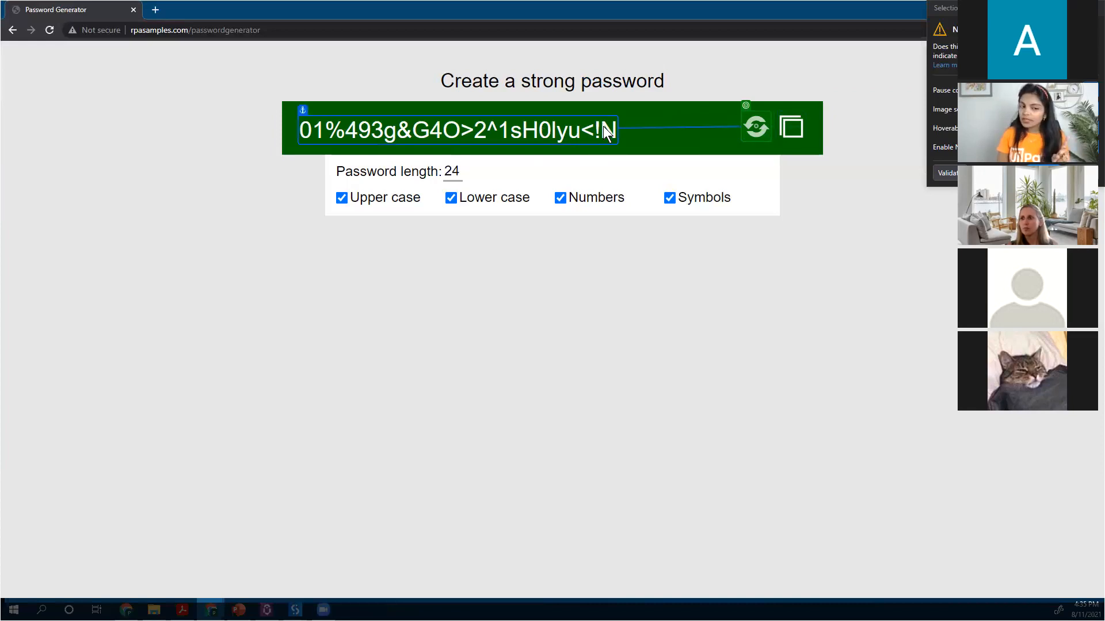
{"action": "left_click", "coordinate": [787, 129]}
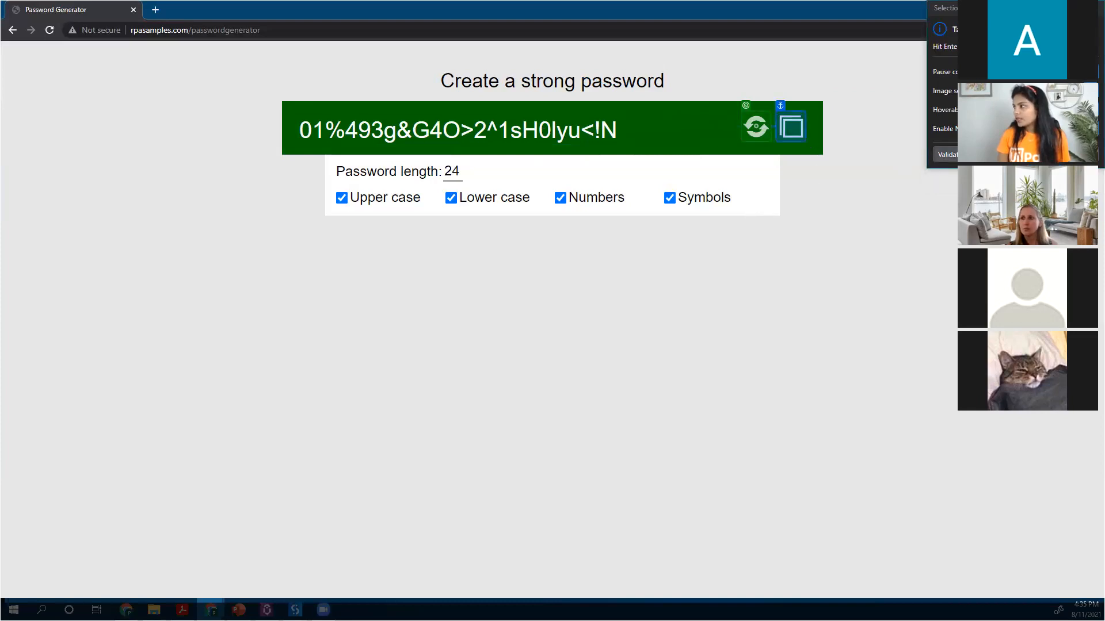
{"action": "left_click", "coordinate": [944, 155]}
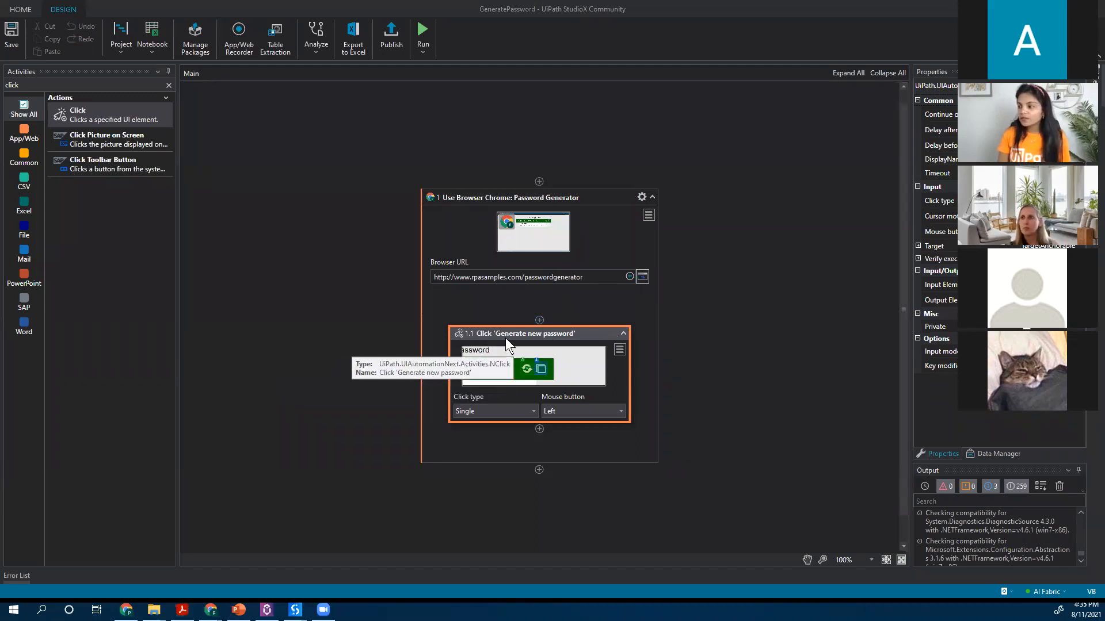
{"action": "left_click", "coordinate": [541, 369]}
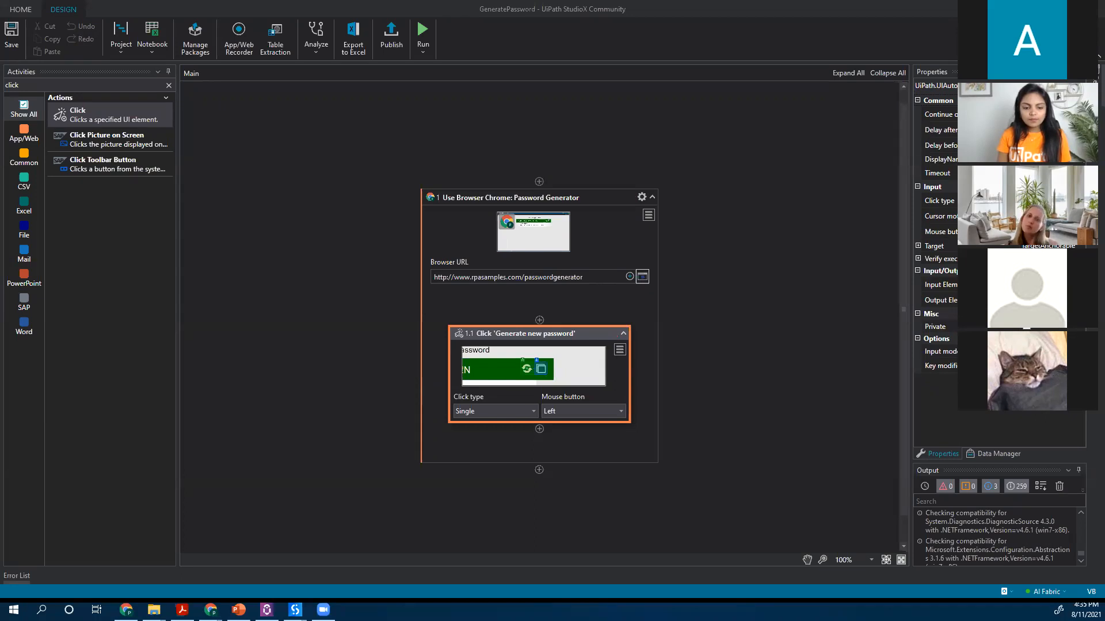
- Clear the activity search, switch to the Password Generator page in Chrome, generate a new password and highlight it, then return to StudioX
{"action": "left_click", "coordinate": [166, 87]}
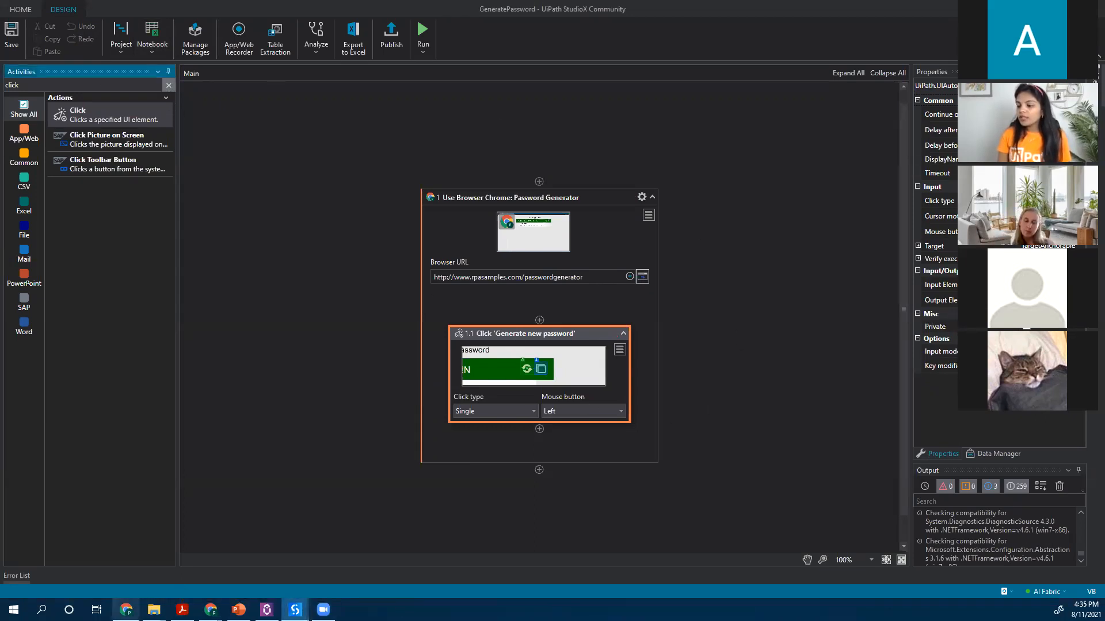
{"action": "left_click", "coordinate": [328, 562]}
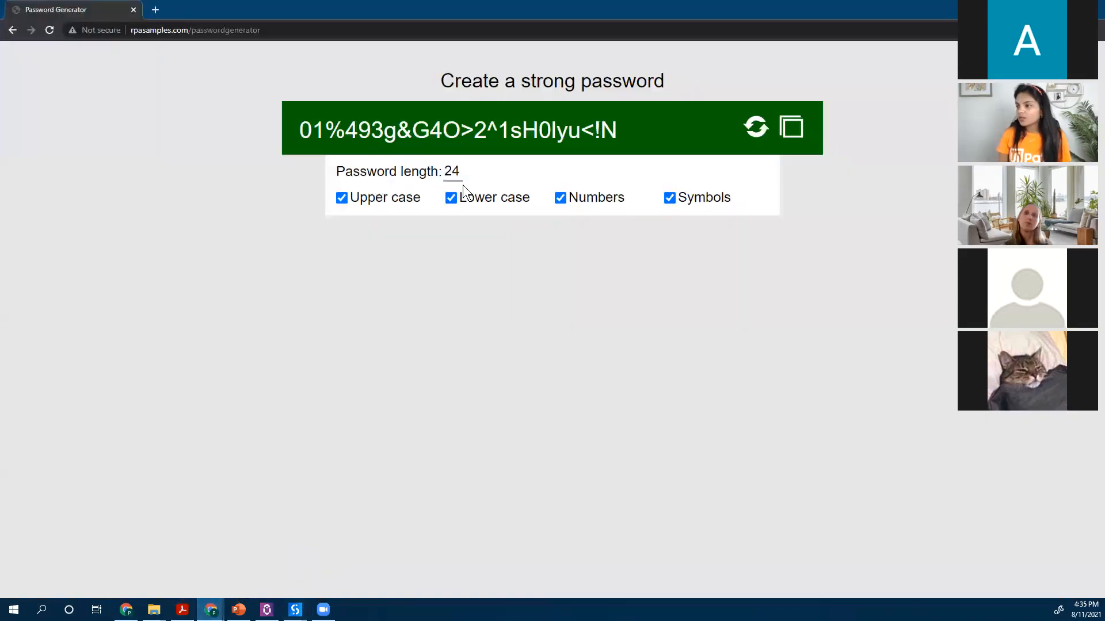
{"action": "left_click", "coordinate": [747, 135]}
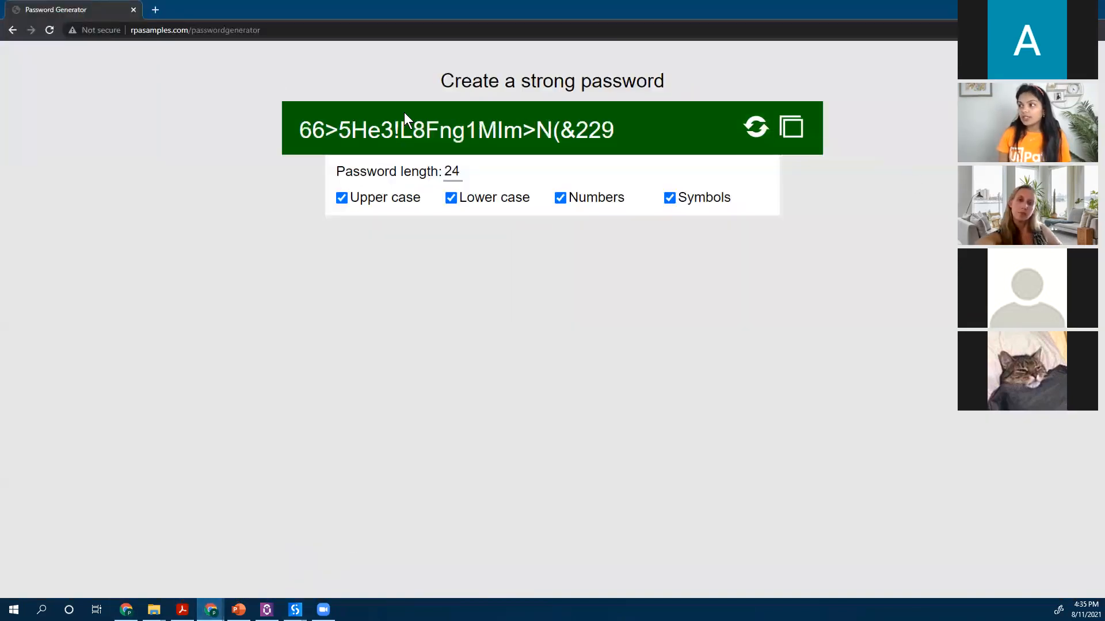
{"action": "left_click_drag", "start_coordinate": [296, 119], "coordinate": [642, 123]}
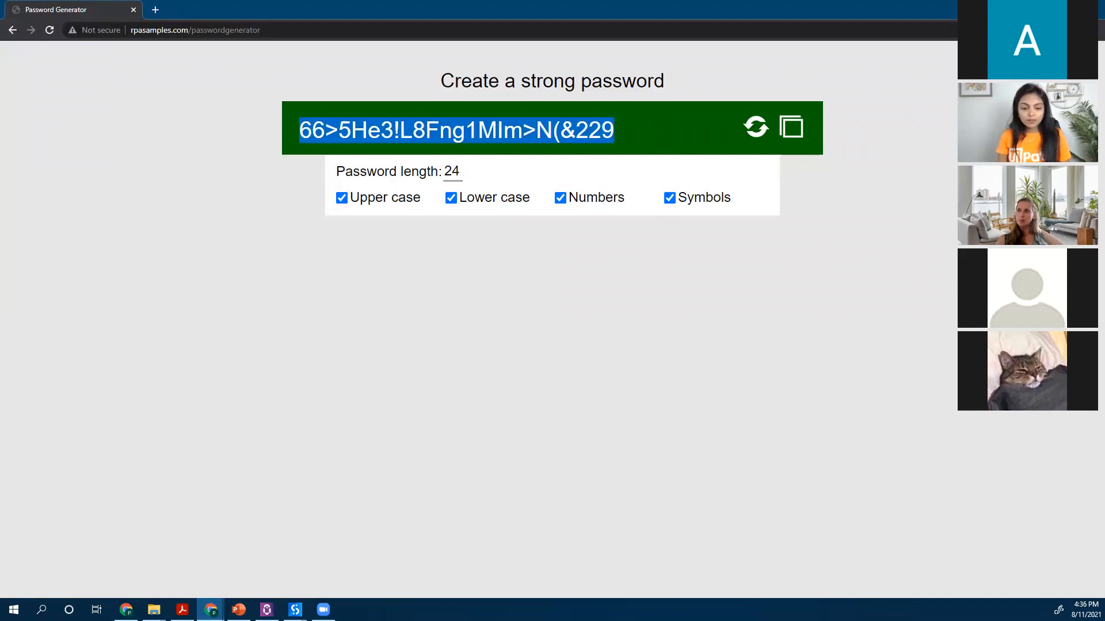
{"action": "key", "text": "alt+Tab"}
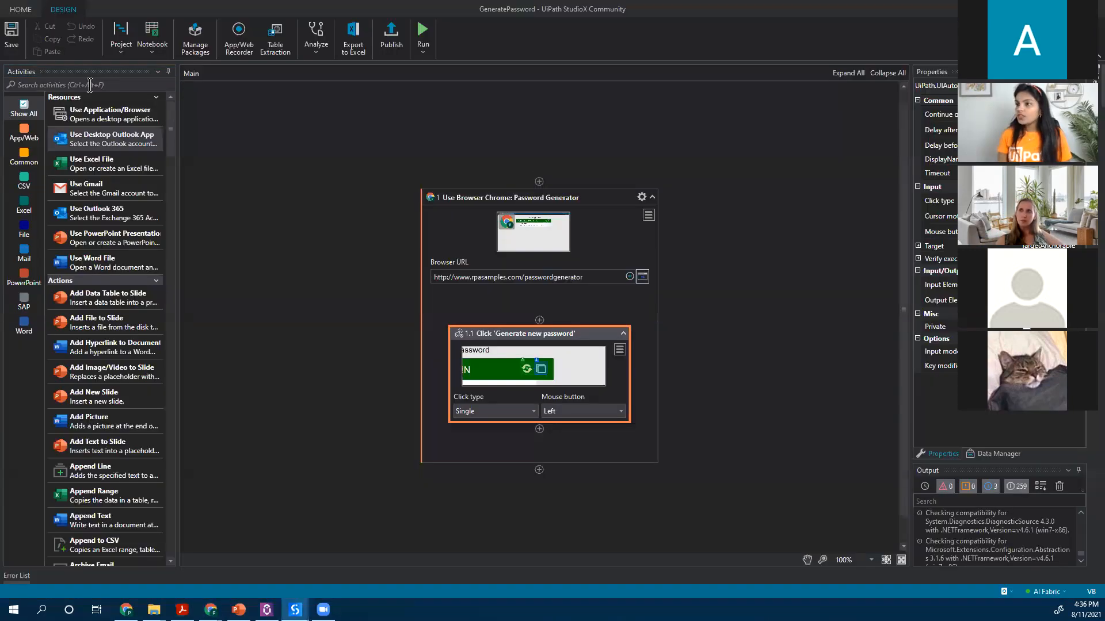
- Search the activities for "get text" and add a Get Text activity below the Click 'Generate new password' activity
{"action": "left_click", "coordinate": [98, 85]}
{"action": "type", "text": "text"}
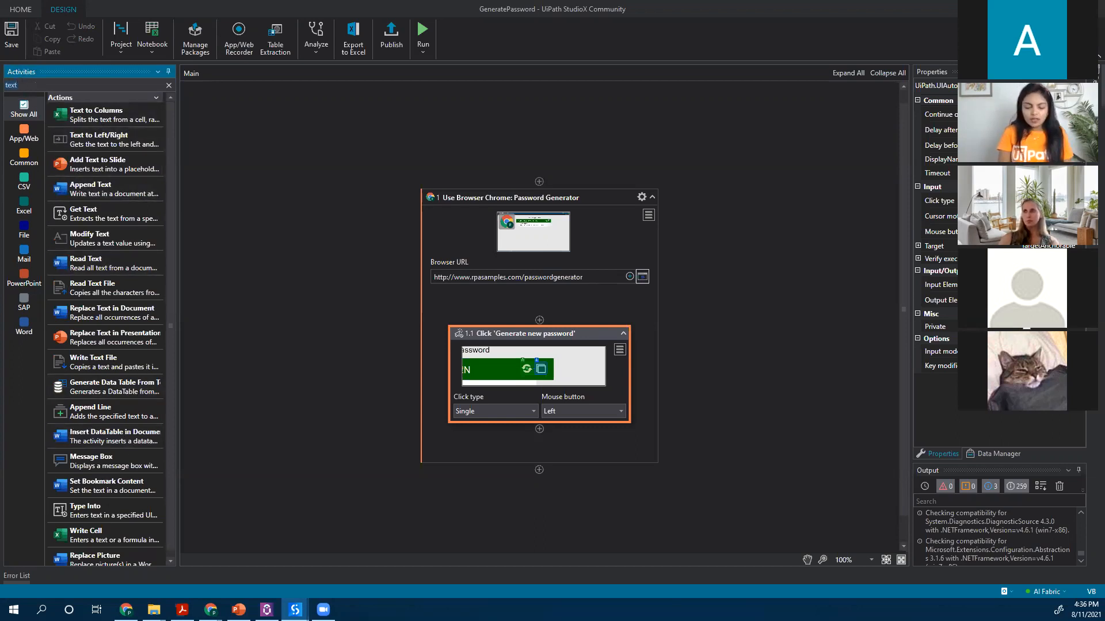
{"action": "type", "text": "get text"}
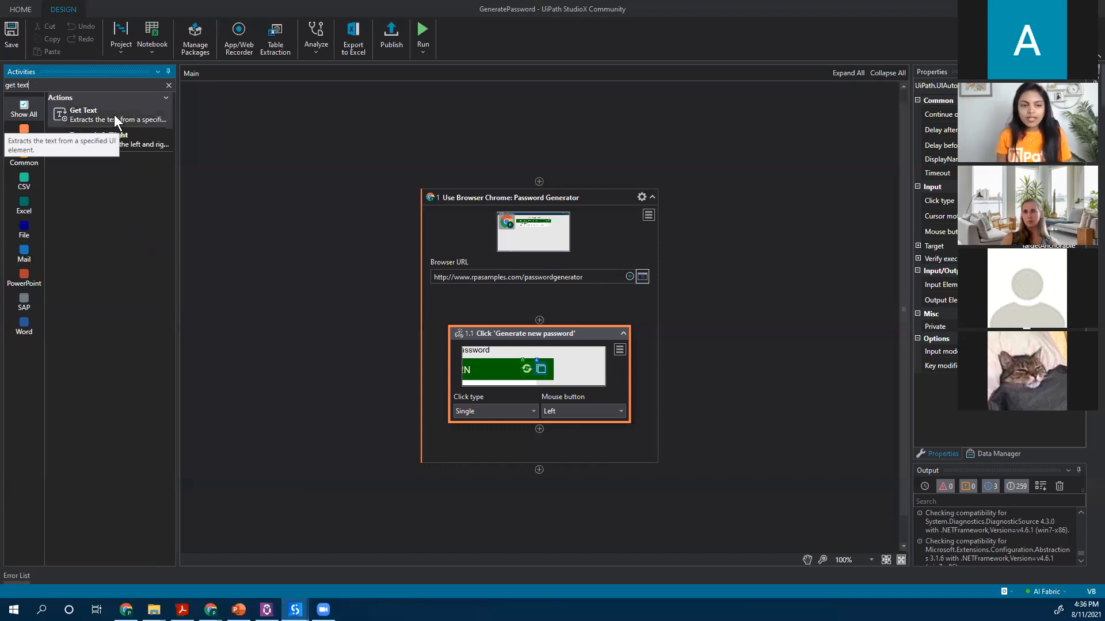
{"action": "left_click_drag", "start_coordinate": [114, 115], "coordinate": [540, 431]}
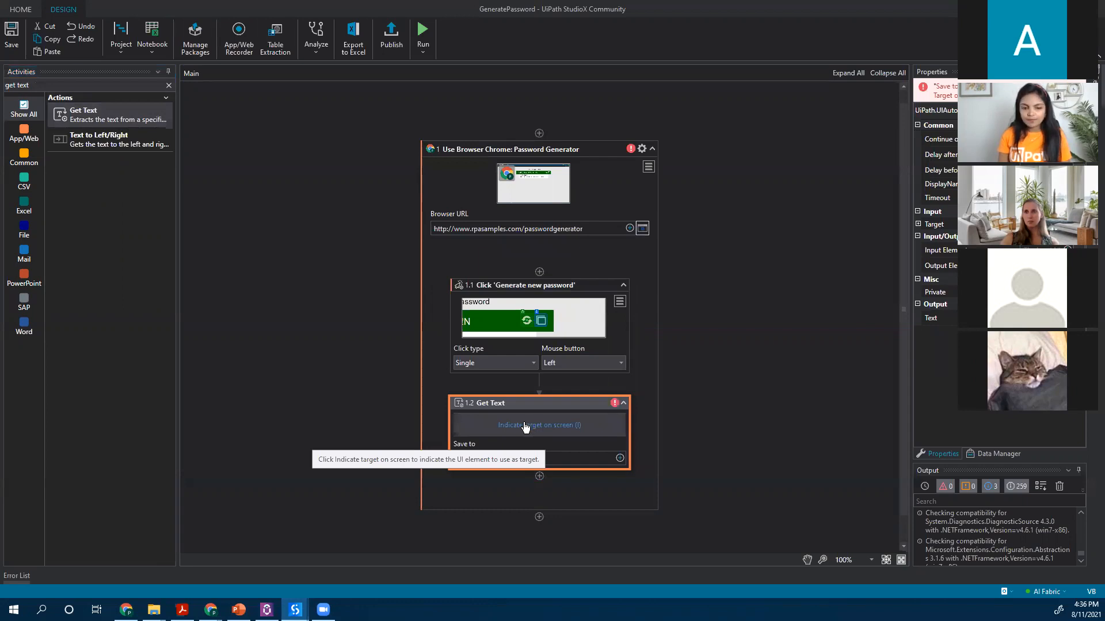
- Start indicating the Get Text target, pausing the selection to remove the text highlight and generate a new password on the page
{"action": "left_click", "coordinate": [525, 427]}
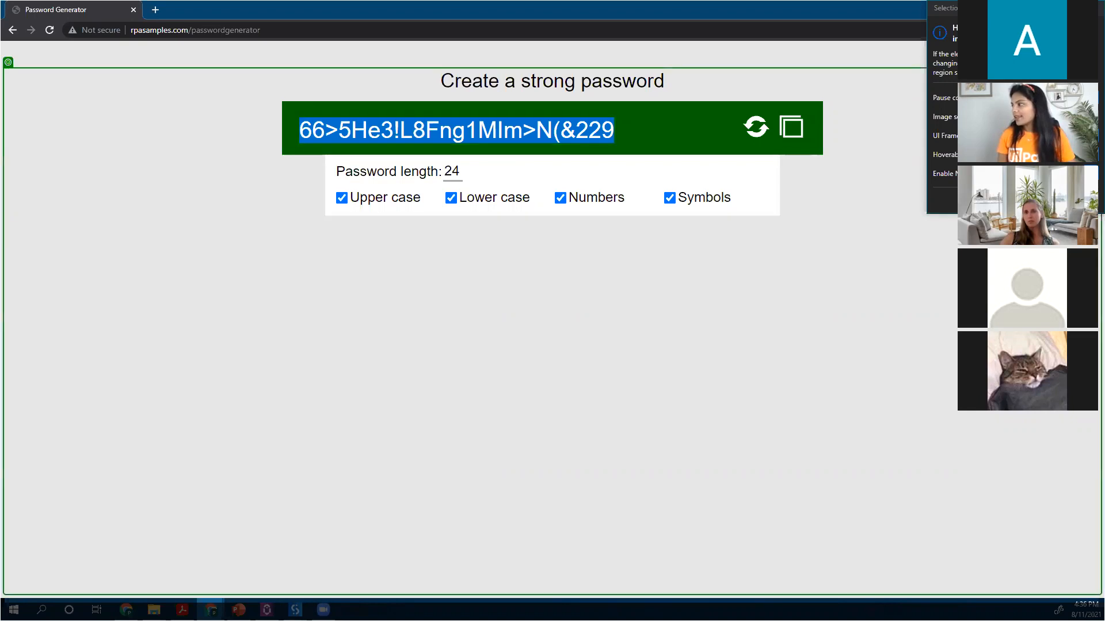
{"action": "key", "text": "Escape"}
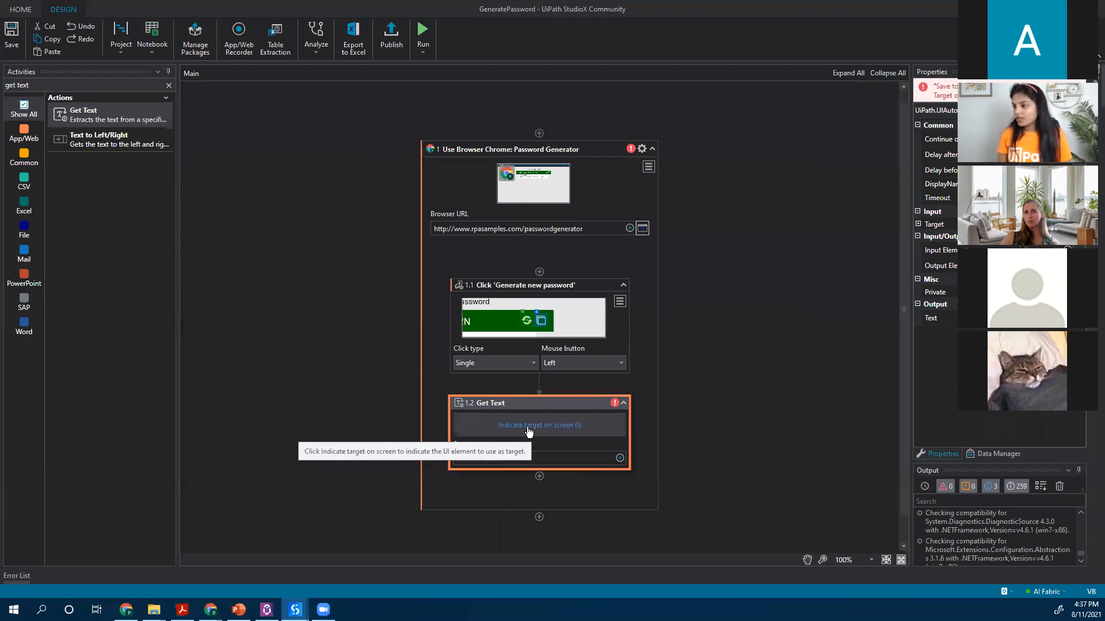
{"action": "left_click", "coordinate": [529, 433]}
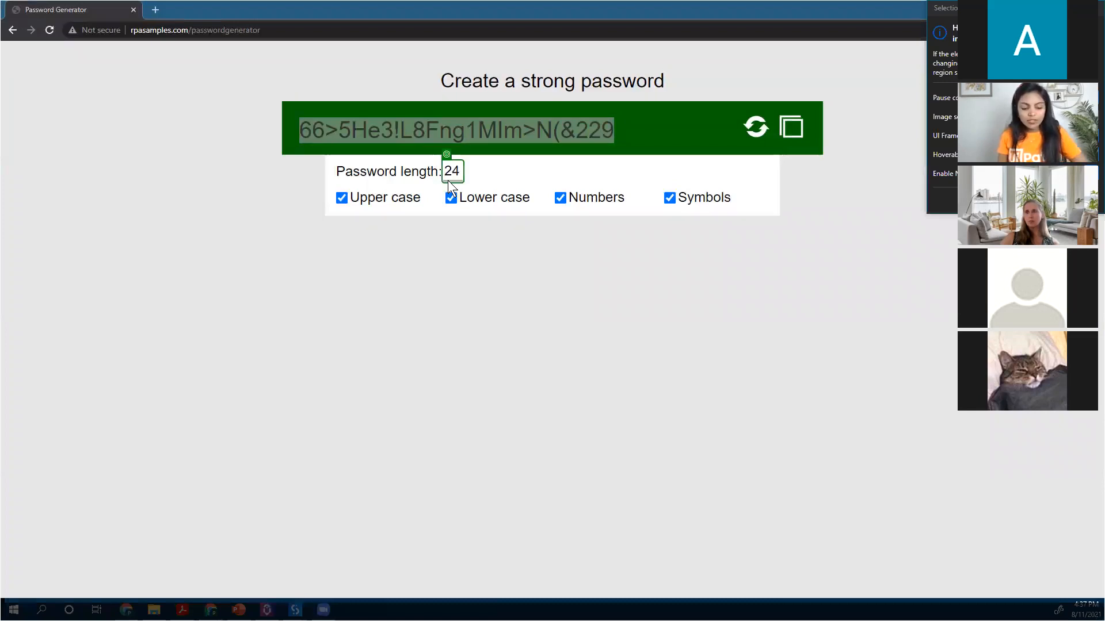
{"action": "key", "text": "F2"}
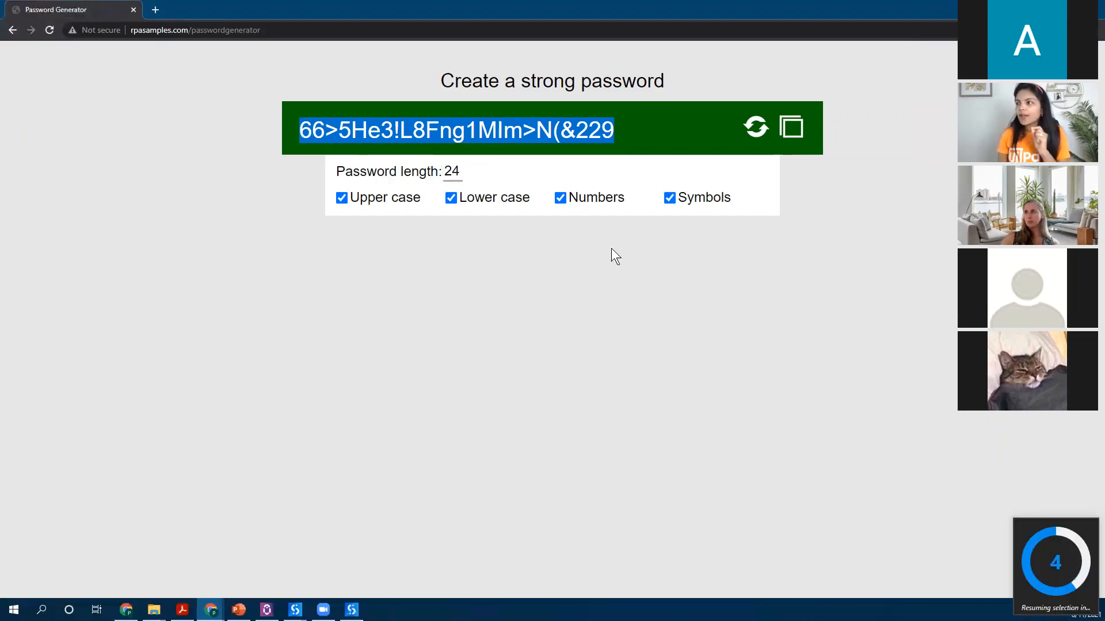
{"action": "left_click", "coordinate": [336, 104]}
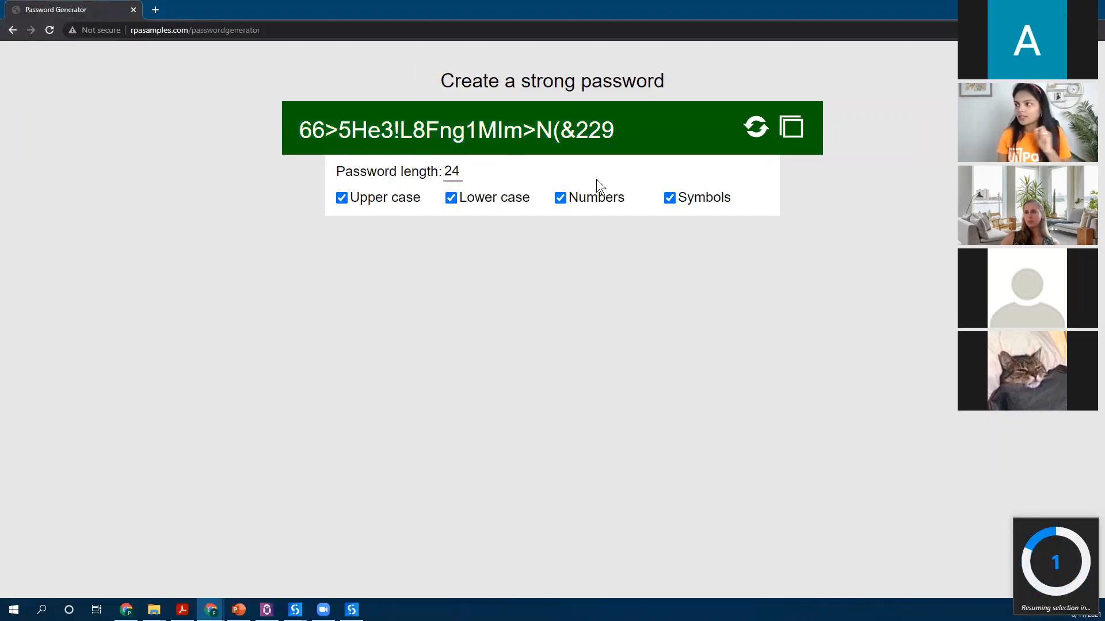
{"action": "left_click", "coordinate": [755, 127]}
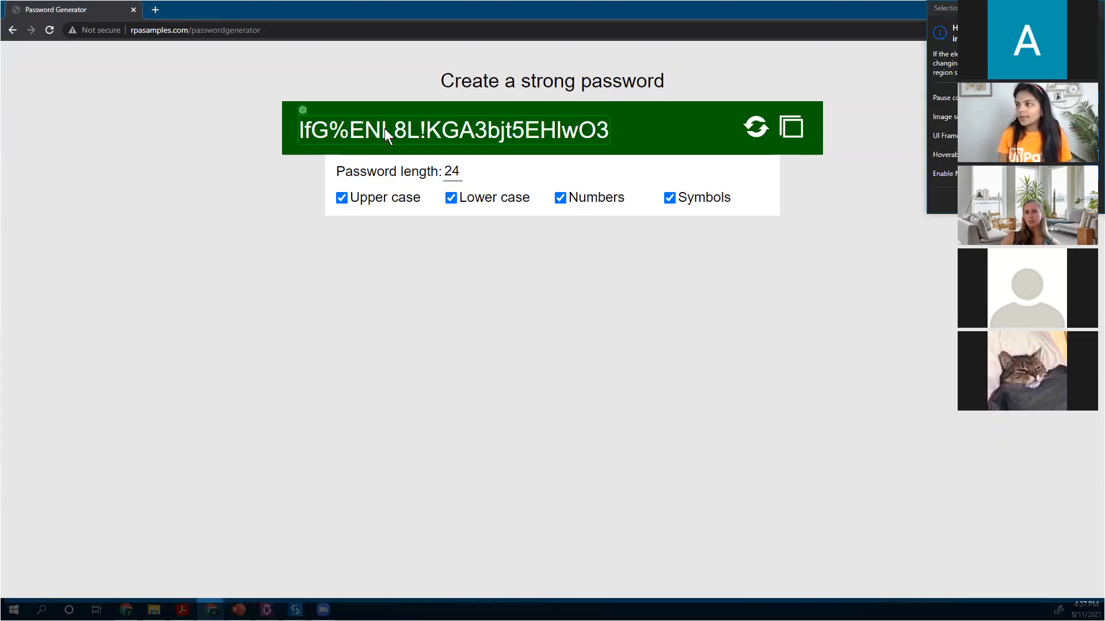
- Indicate the generated password text as the Get Text target, anchor it to the "Create a strong password" heading and confirm
{"action": "left_click", "coordinate": [339, 130]}
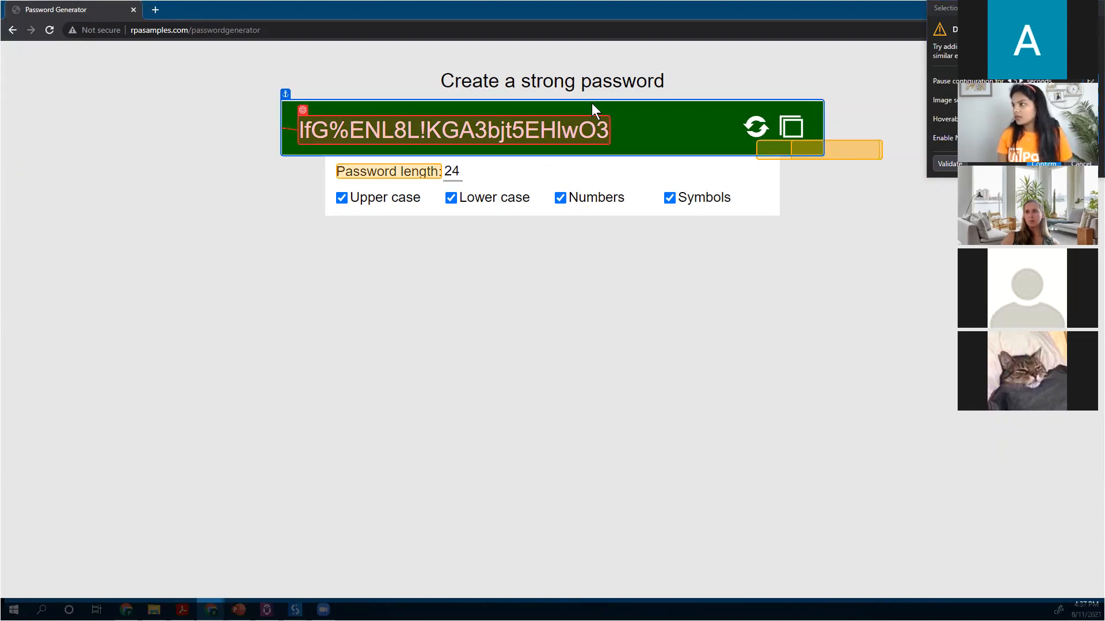
{"action": "left_click", "coordinate": [573, 86]}
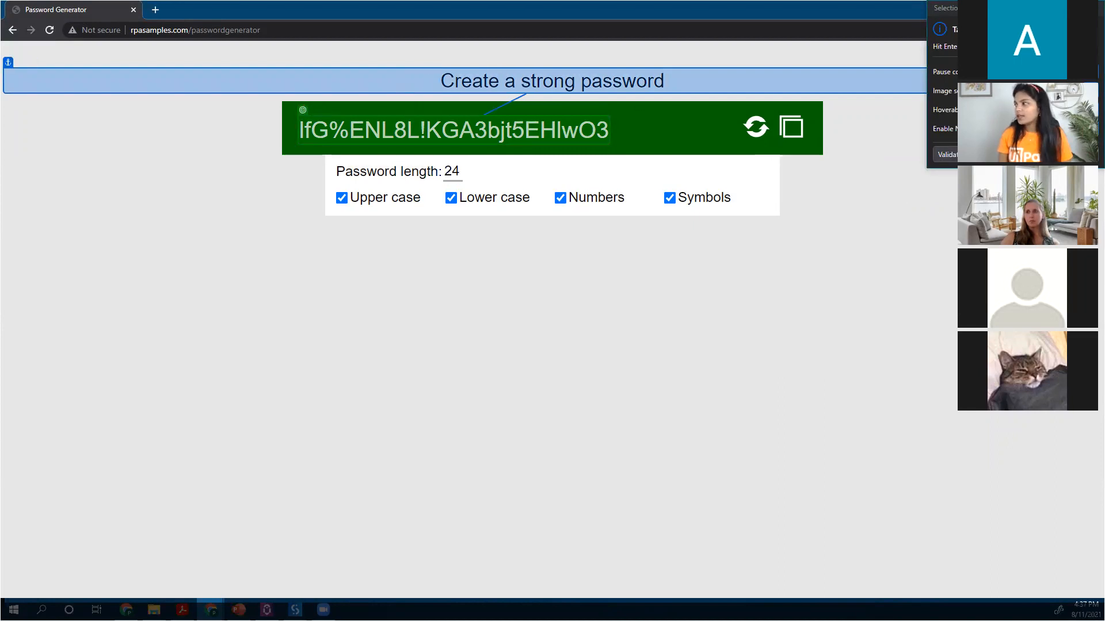
{"action": "key", "text": "Return"}
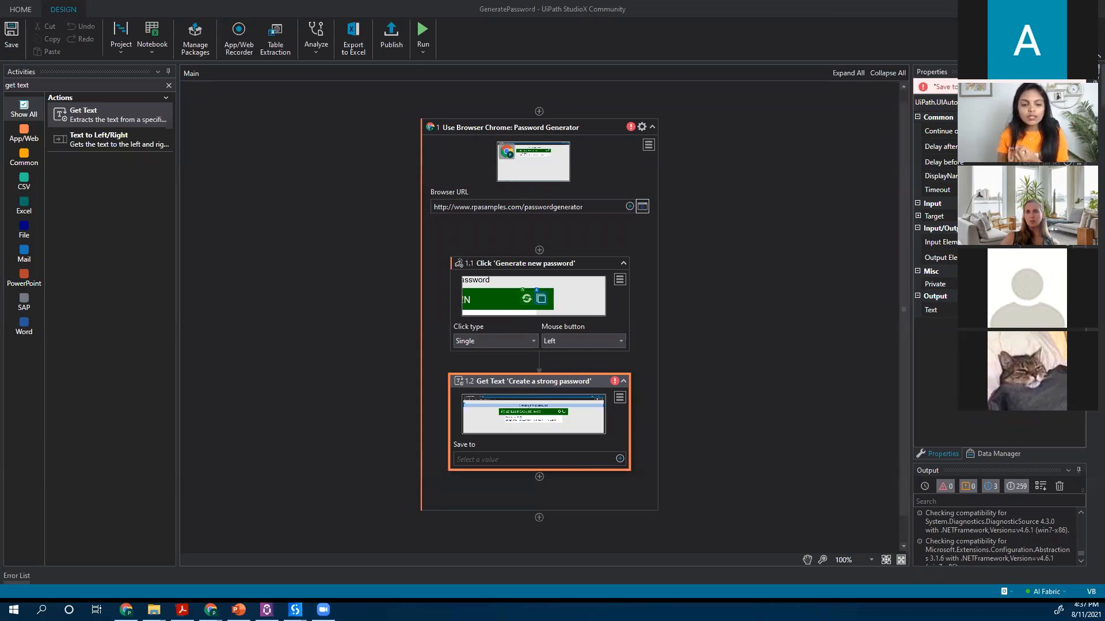
{"action": "left_click_drag", "start_coordinate": [488, 379], "coordinate": [483, 361]}
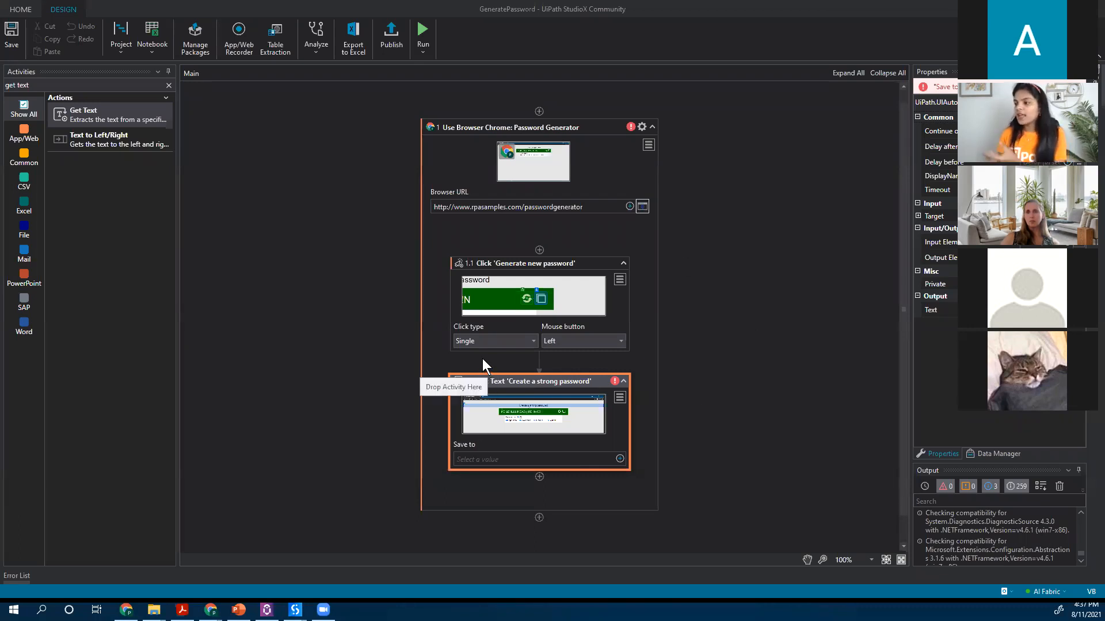
{"action": "left_click_drag", "start_coordinate": [483, 361], "coordinate": [484, 361]}
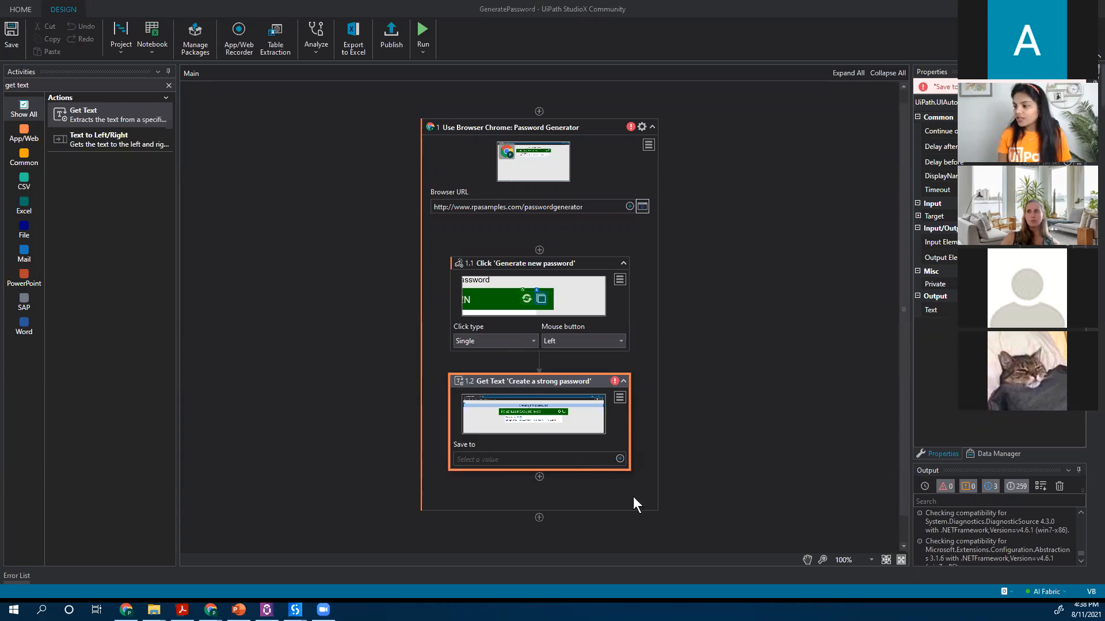
- Save the Get Text output for later use under the value name generatedPassword
{"action": "left_click", "coordinate": [620, 459]}
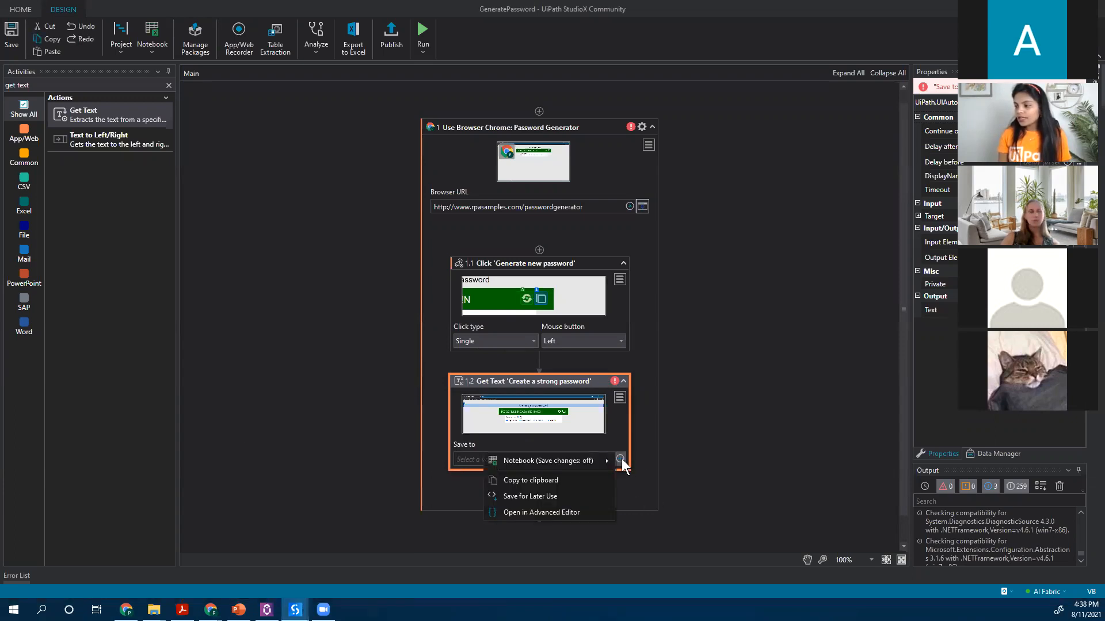
{"action": "left_click", "coordinate": [546, 494]}
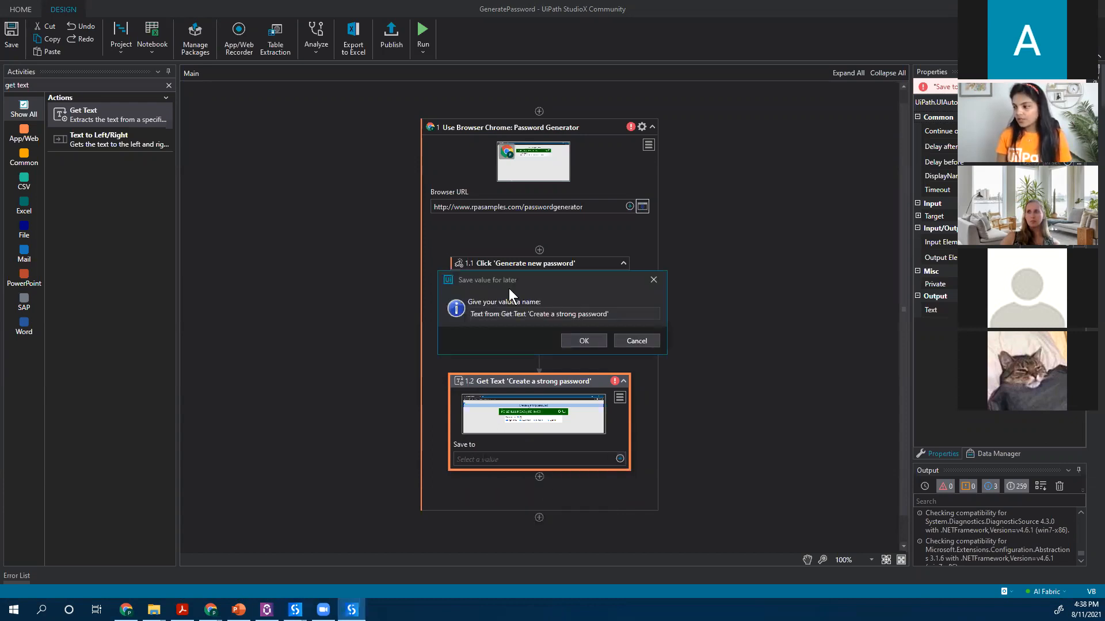
{"action": "left_click_drag", "start_coordinate": [614, 315], "coordinate": [428, 283]}
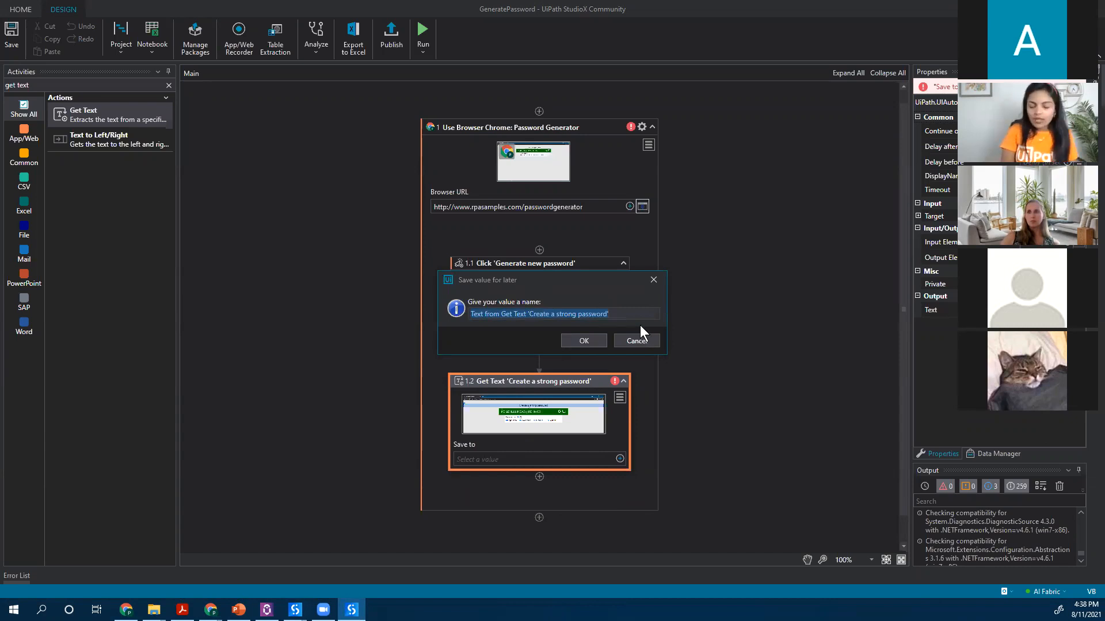
{"action": "type", "text": "gen"}
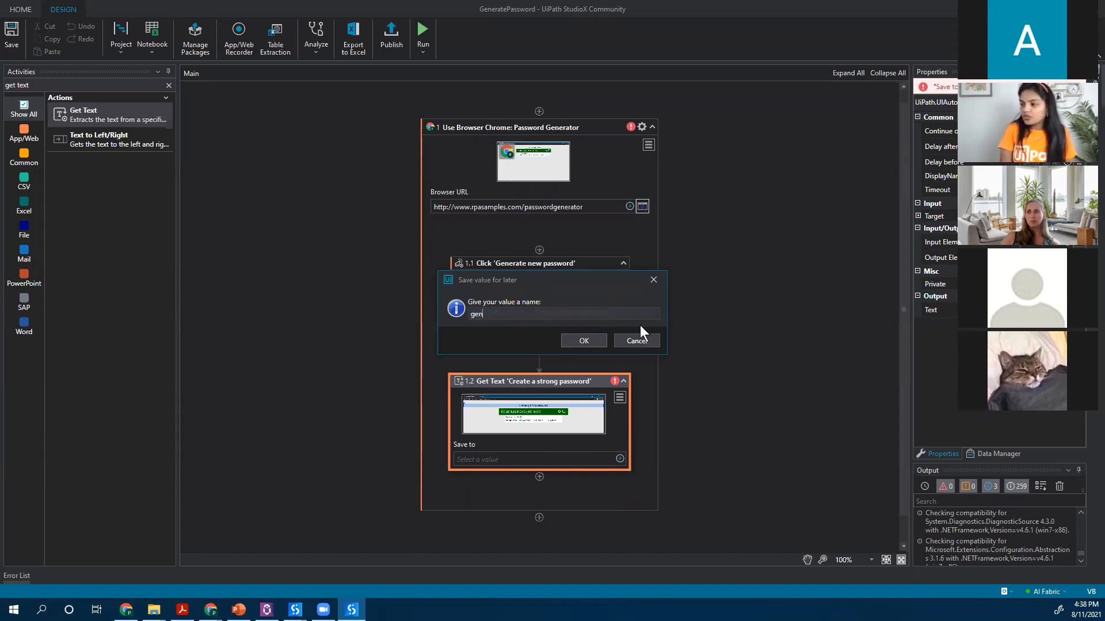
{"action": "type", "text": "erated"}
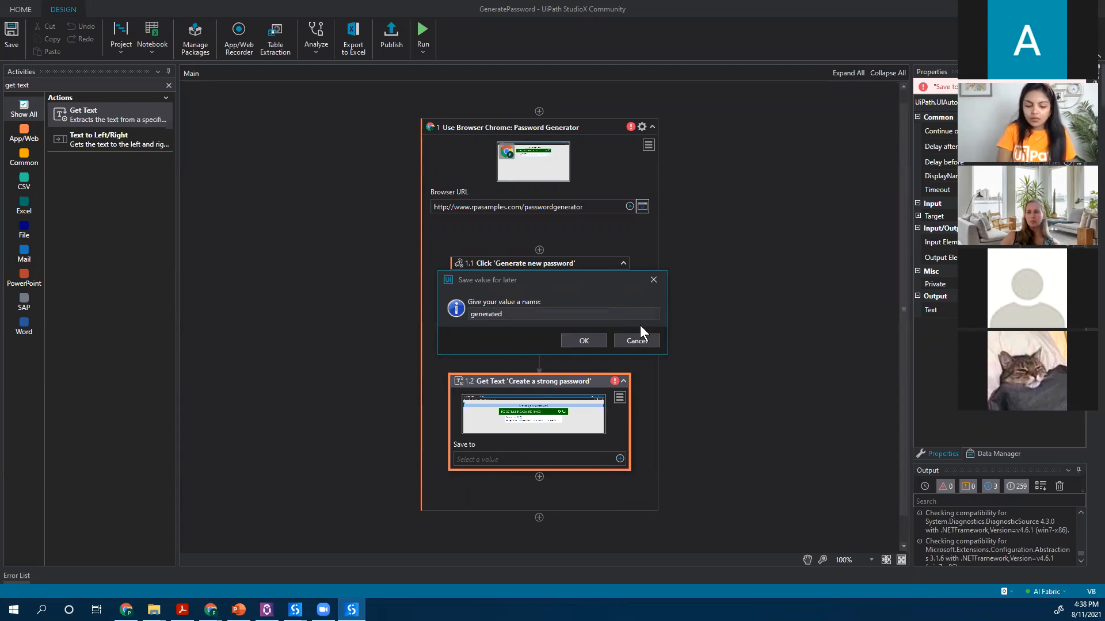
{"action": "type", "text": "Password"}
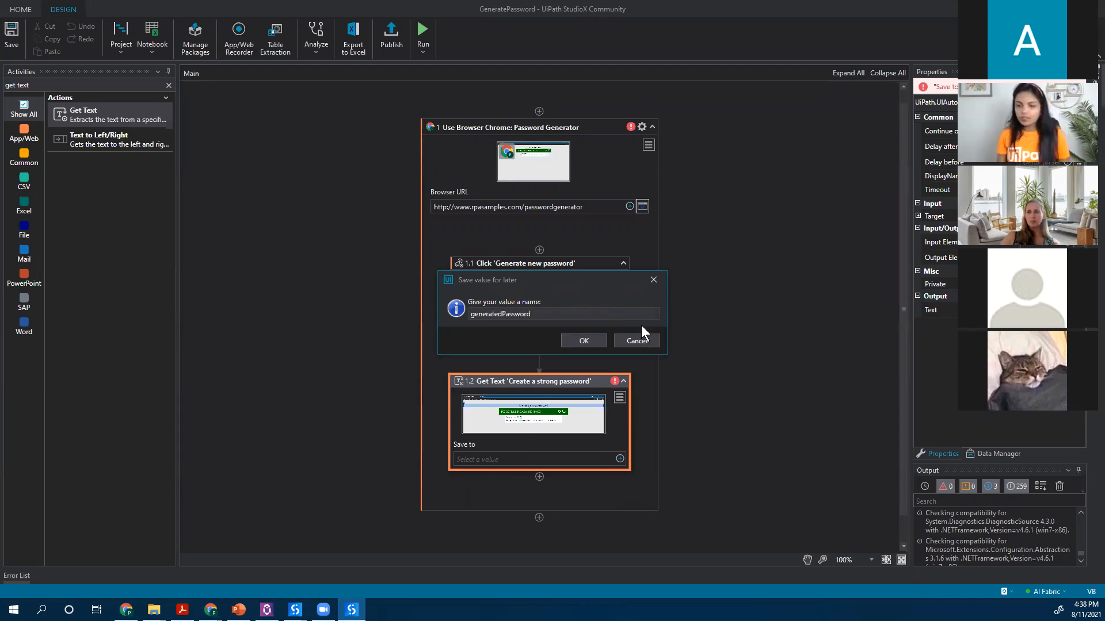
{"action": "left_click", "coordinate": [584, 341]}
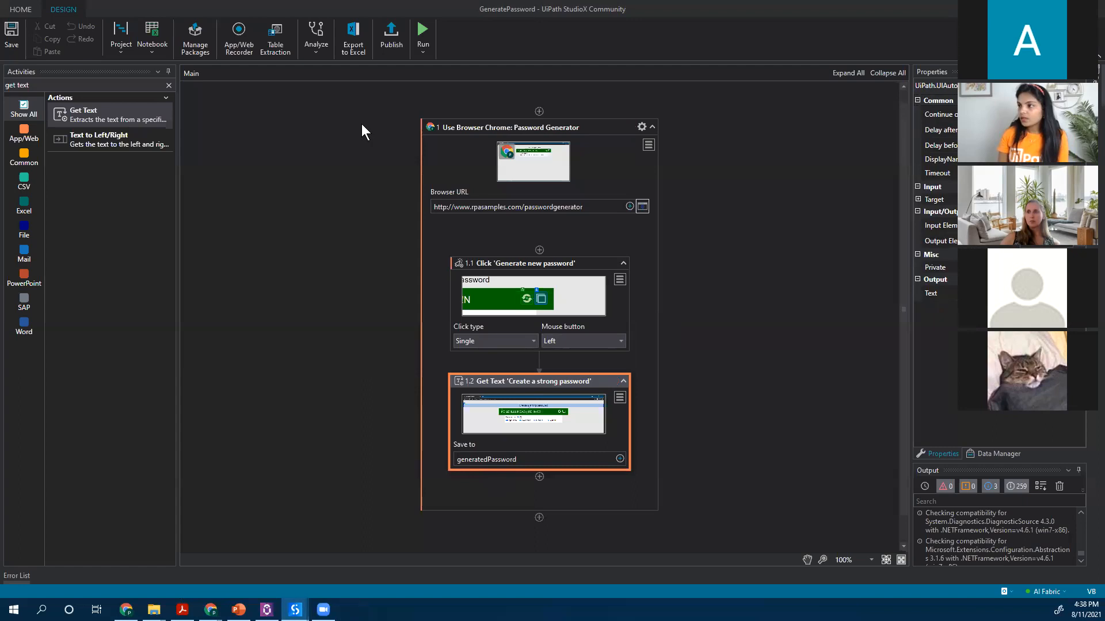
- Clear the "get text" search from the activities list
{"action": "left_click", "coordinate": [168, 84]}
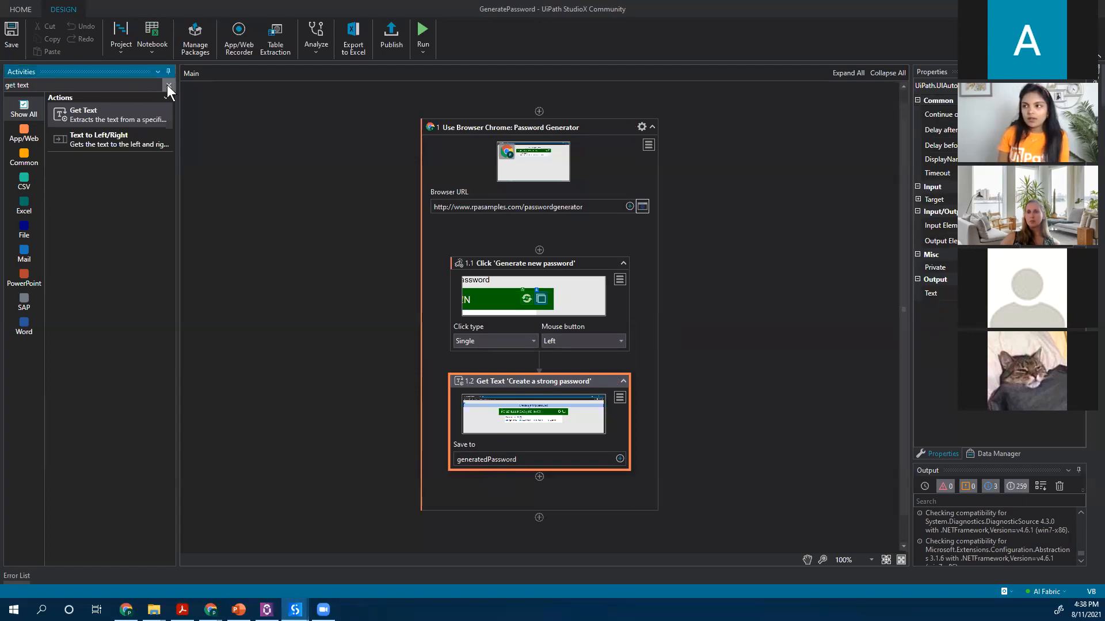
{"action": "left_click", "coordinate": [169, 84]}
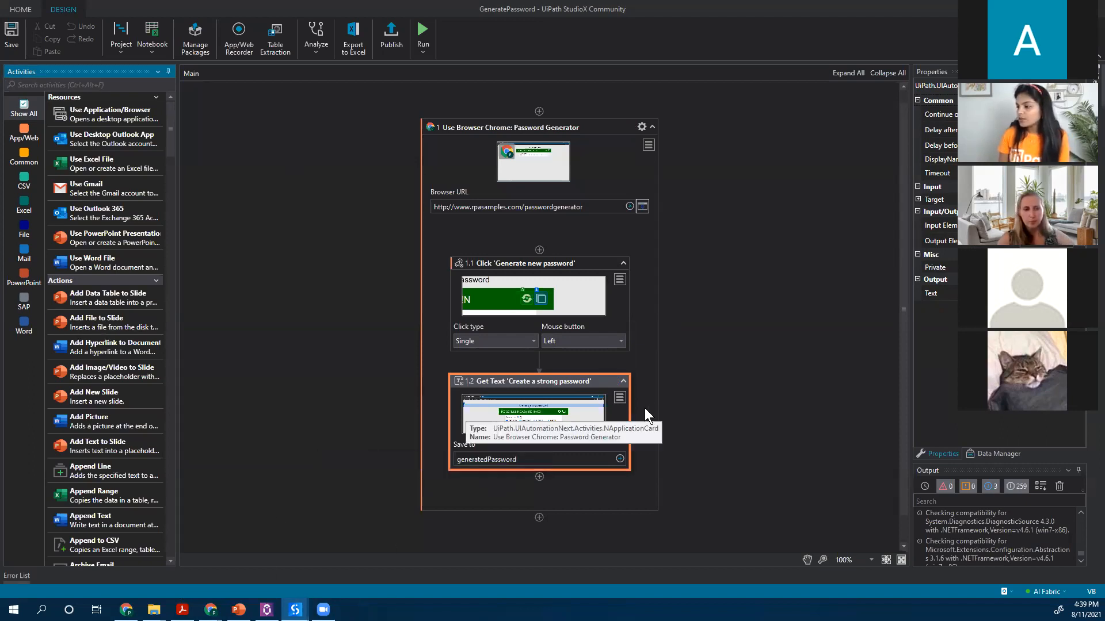
{"action": "left_click", "coordinate": [619, 398]}
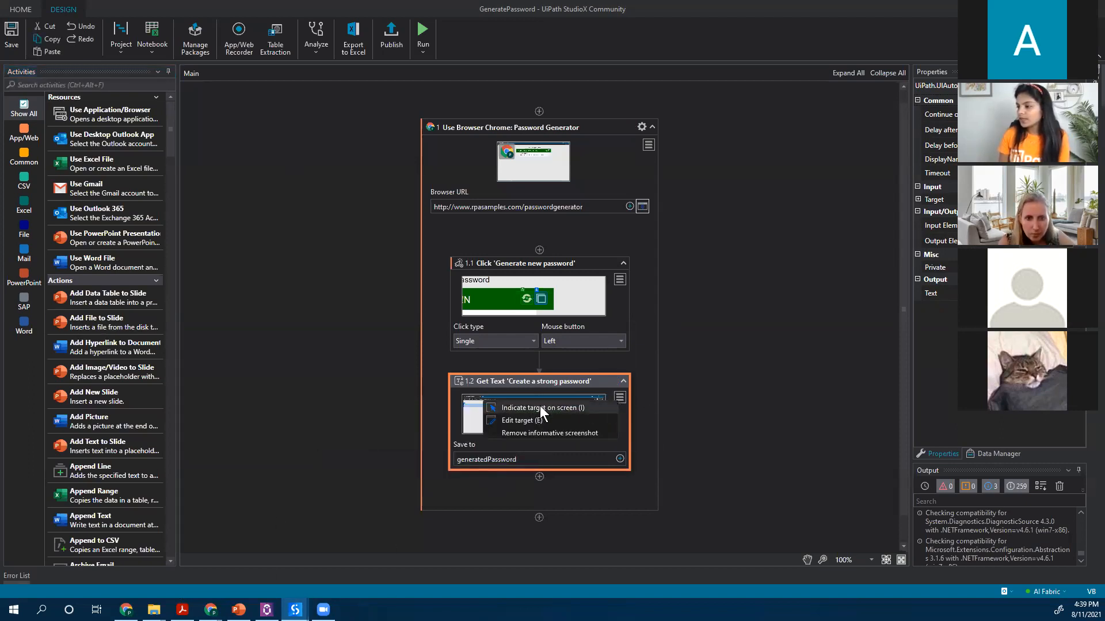
{"action": "left_click", "coordinate": [540, 408]}
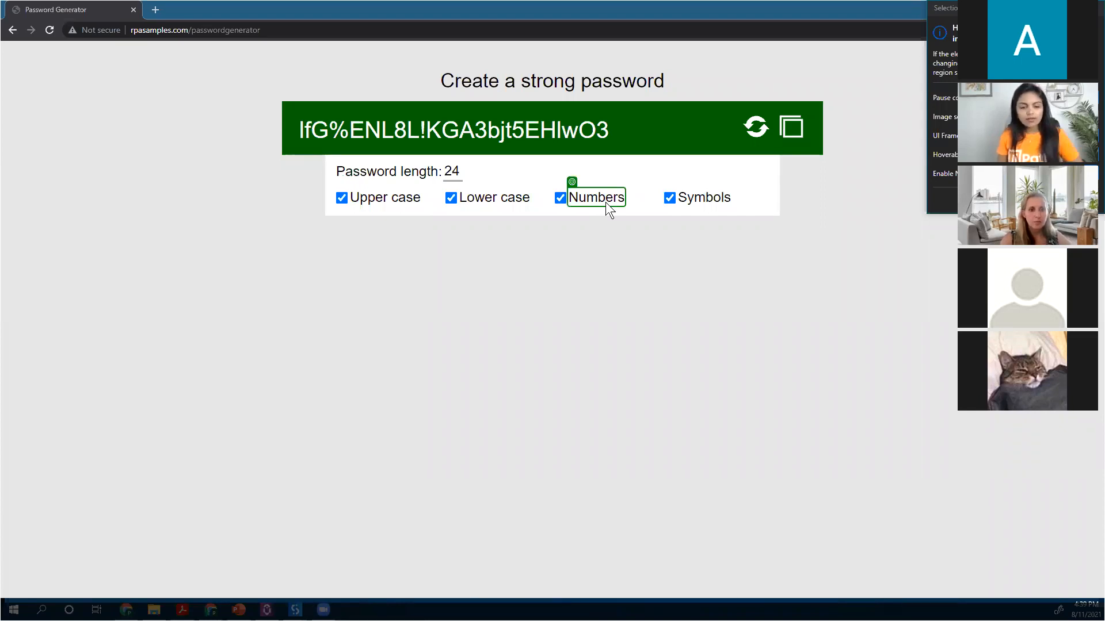
{"action": "key", "text": "Escape"}
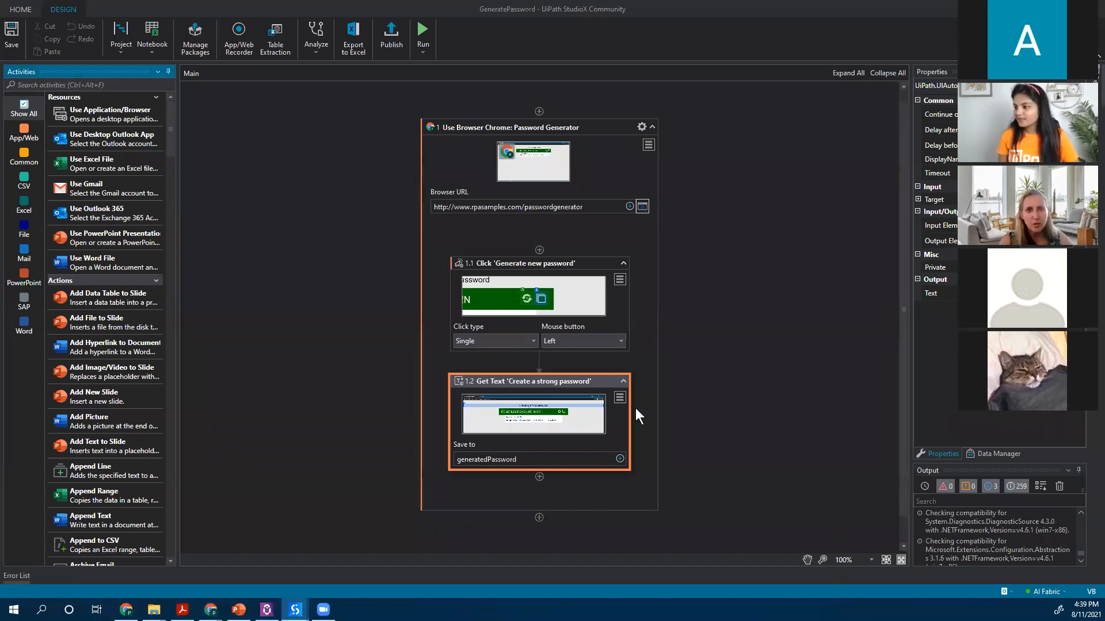
- Re-indicate the generated password text as the Get Text target, anchor it to the "Create a strong password" heading and confirm
{"action": "left_click", "coordinate": [621, 399]}
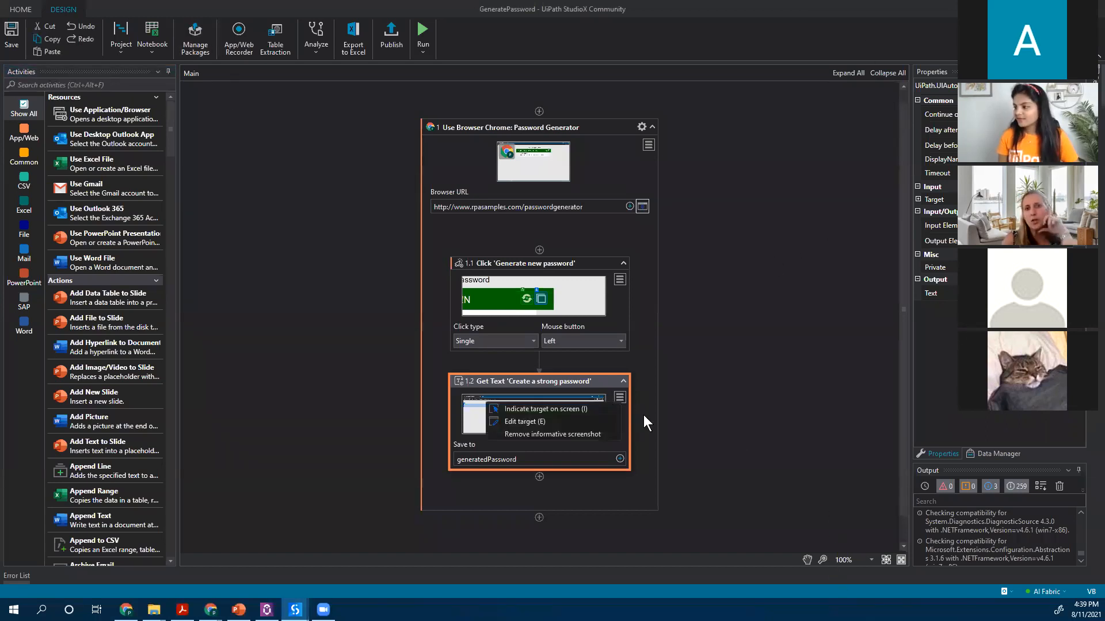
{"action": "left_click", "coordinate": [569, 409]}
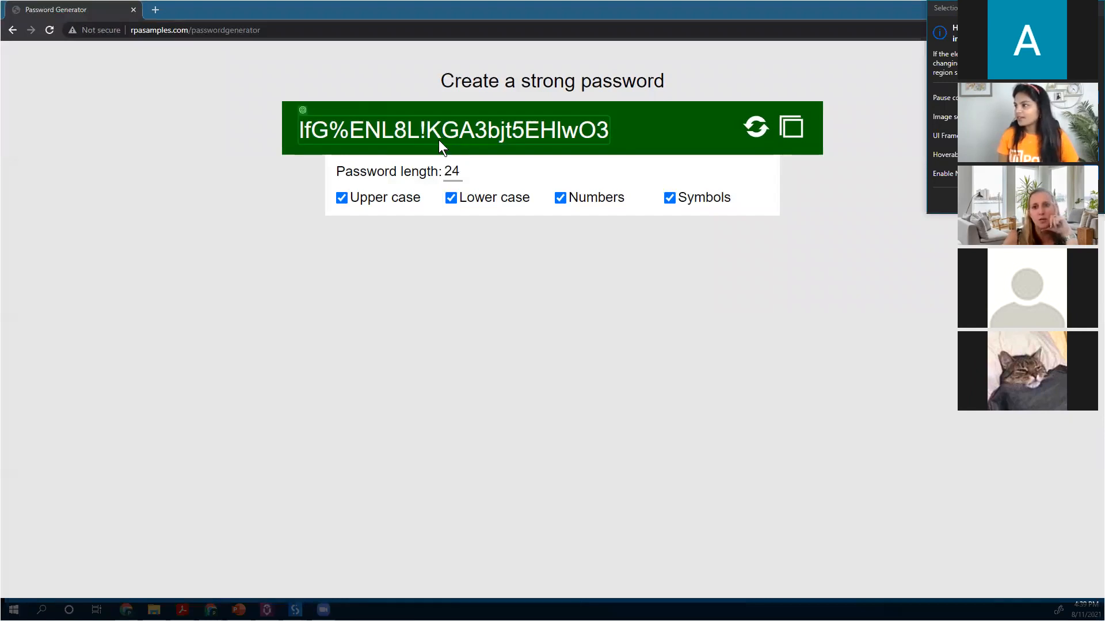
{"action": "left_click", "coordinate": [439, 139]}
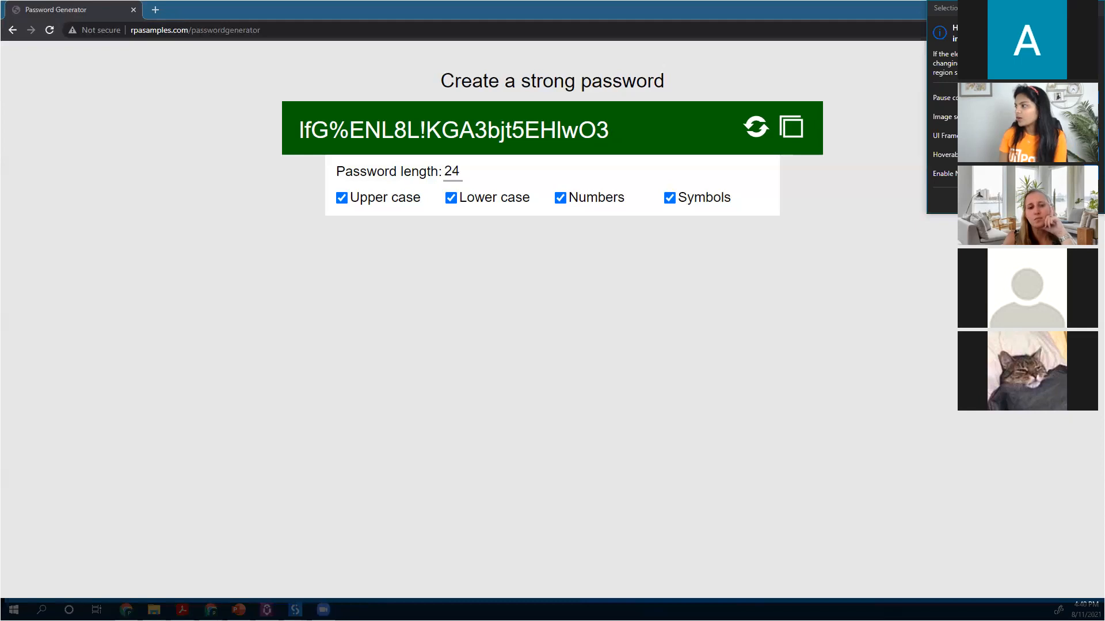
{"action": "left_click", "coordinate": [366, 130]}
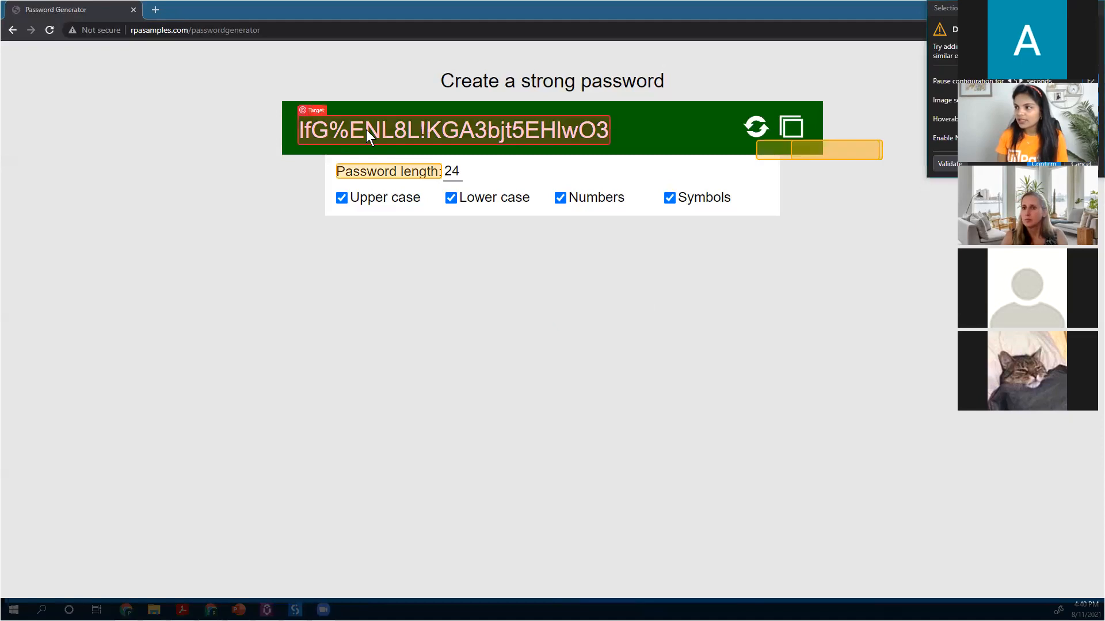
{"action": "left_click", "coordinate": [471, 85]}
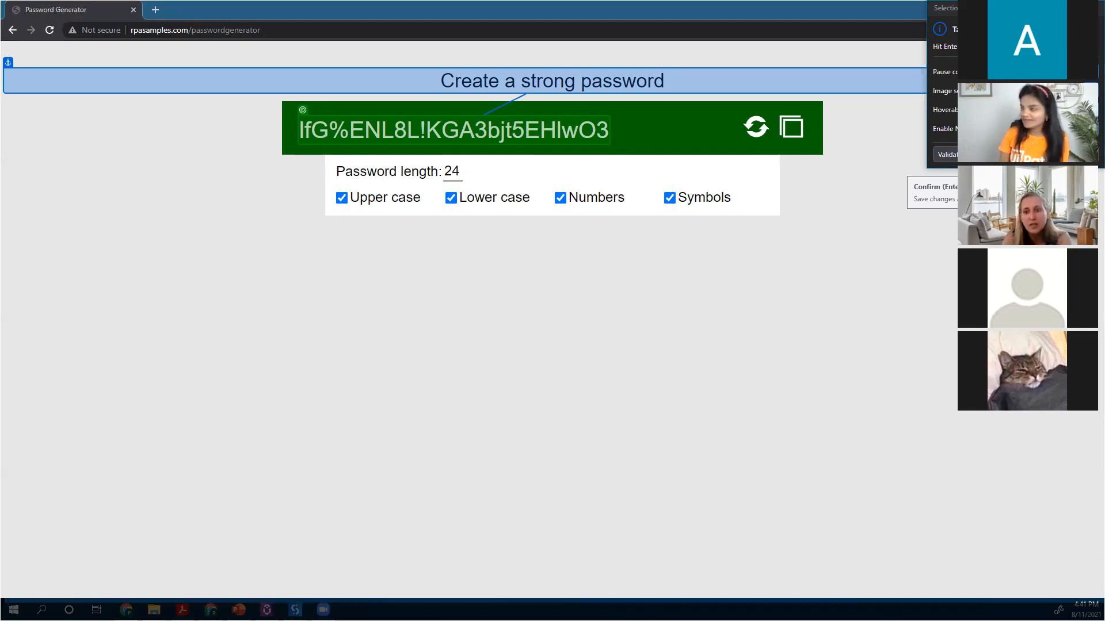
{"action": "key", "text": "Return"}
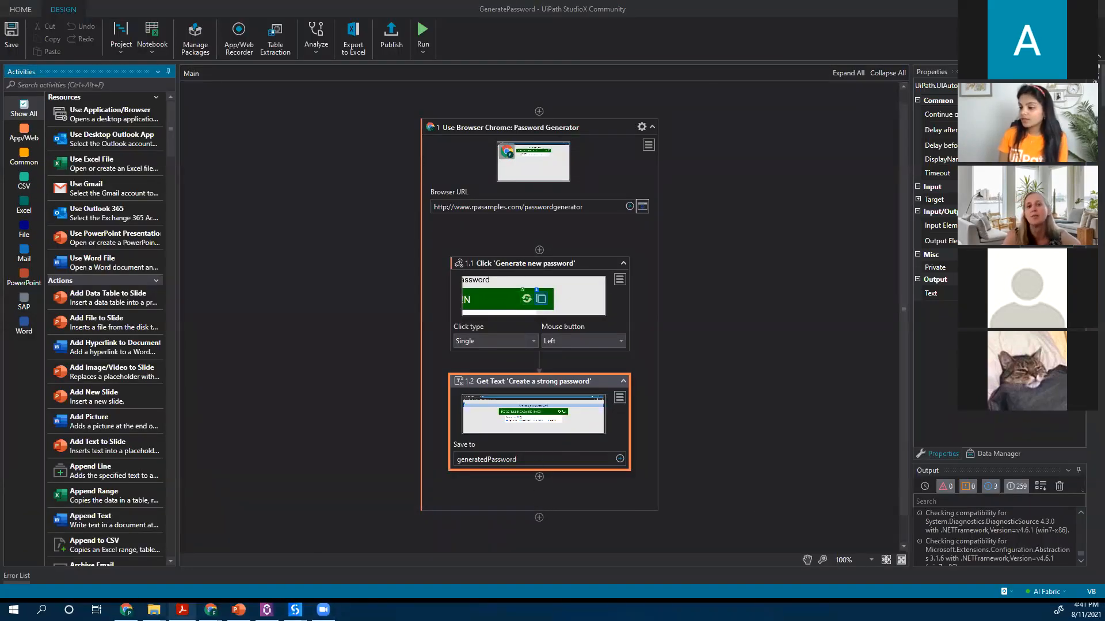
- Switch to the Password Generator page in Chrome, highlight and deselect the generated password text, and return to StudioX
{"action": "mouse_move", "coordinate": [211, 609]}
{"action": "left_click", "coordinate": [332, 574]}
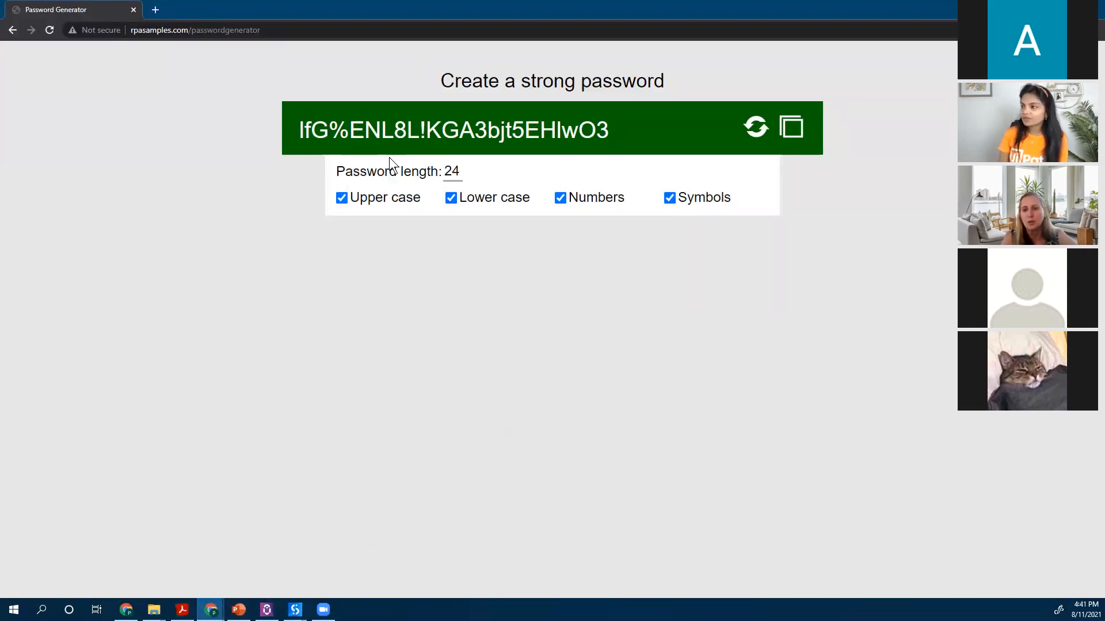
{"action": "left_click_drag", "start_coordinate": [298, 129], "coordinate": [574, 147]}
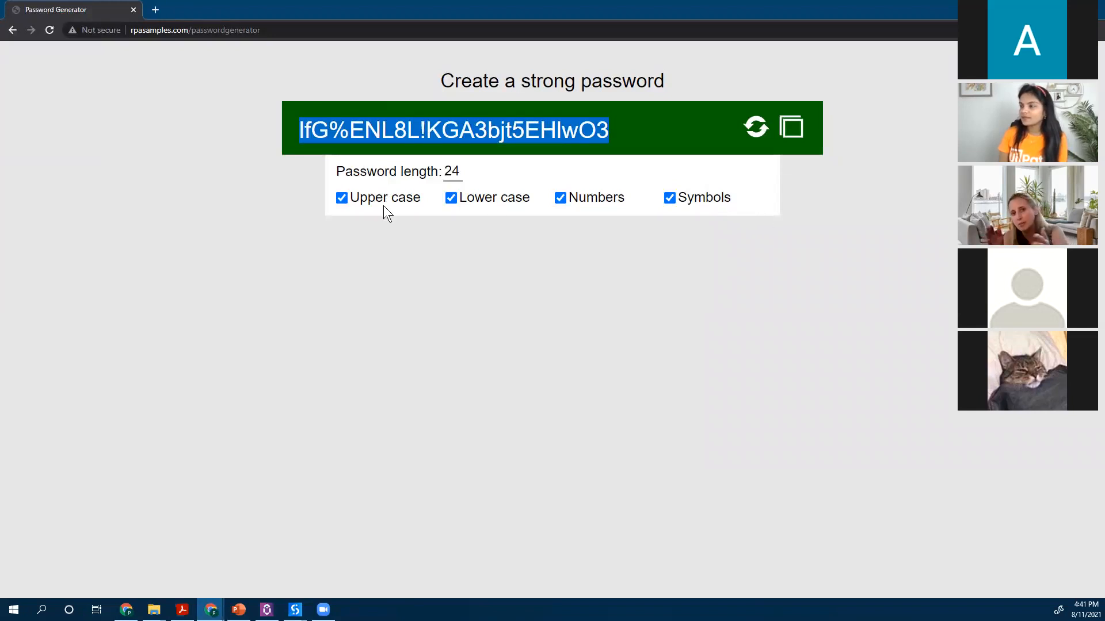
{"action": "left_click", "coordinate": [450, 288]}
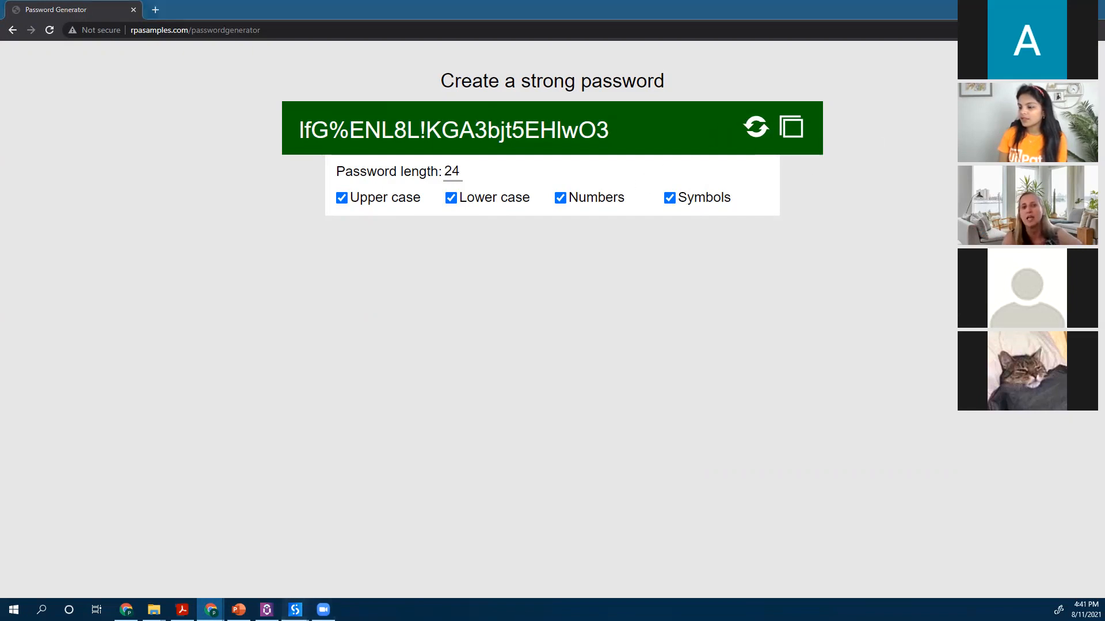
{"action": "mouse_move", "coordinate": [295, 609]}
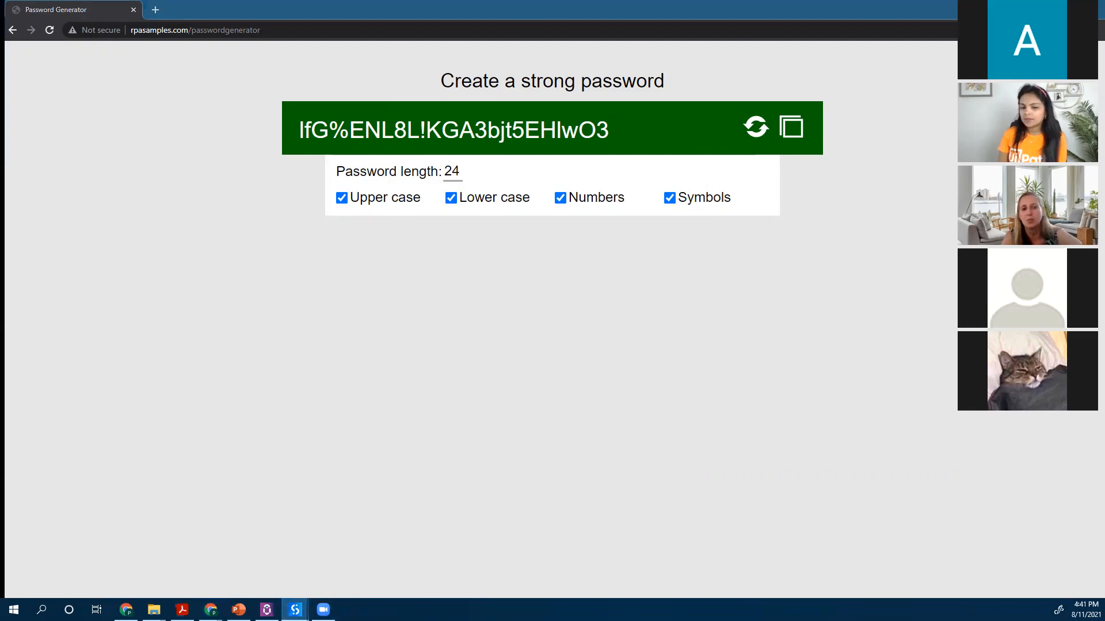
{"action": "key", "text": "alt+Tab"}
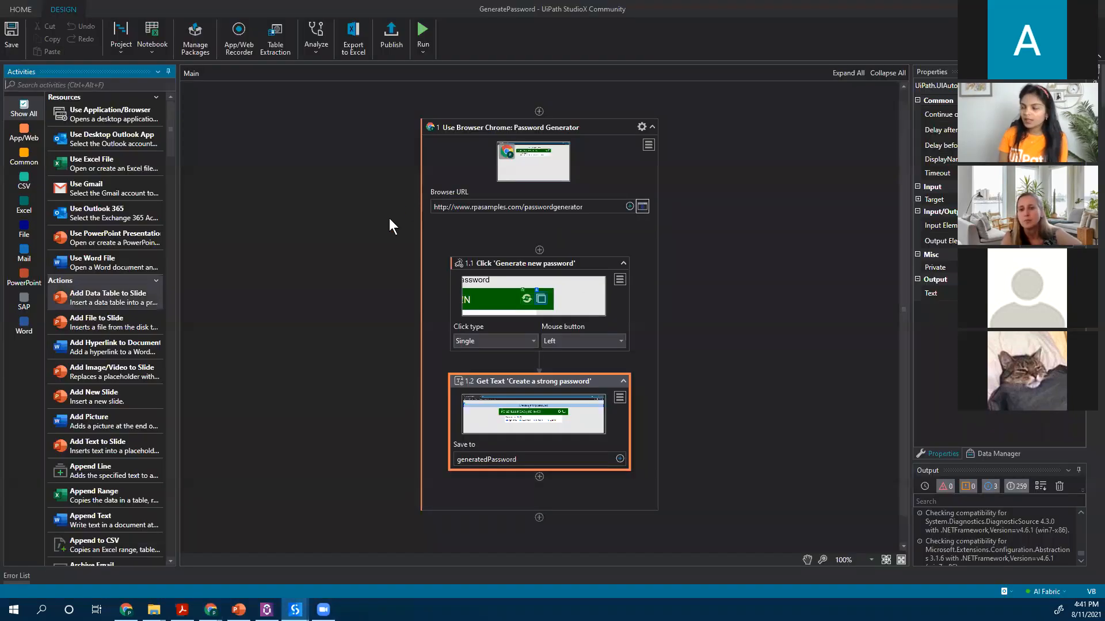
- Re-indicate the generated password text as the Get Text target, anchor it to the "Generate new password" refresh icon and confirm
{"action": "left_click", "coordinate": [619, 397]}
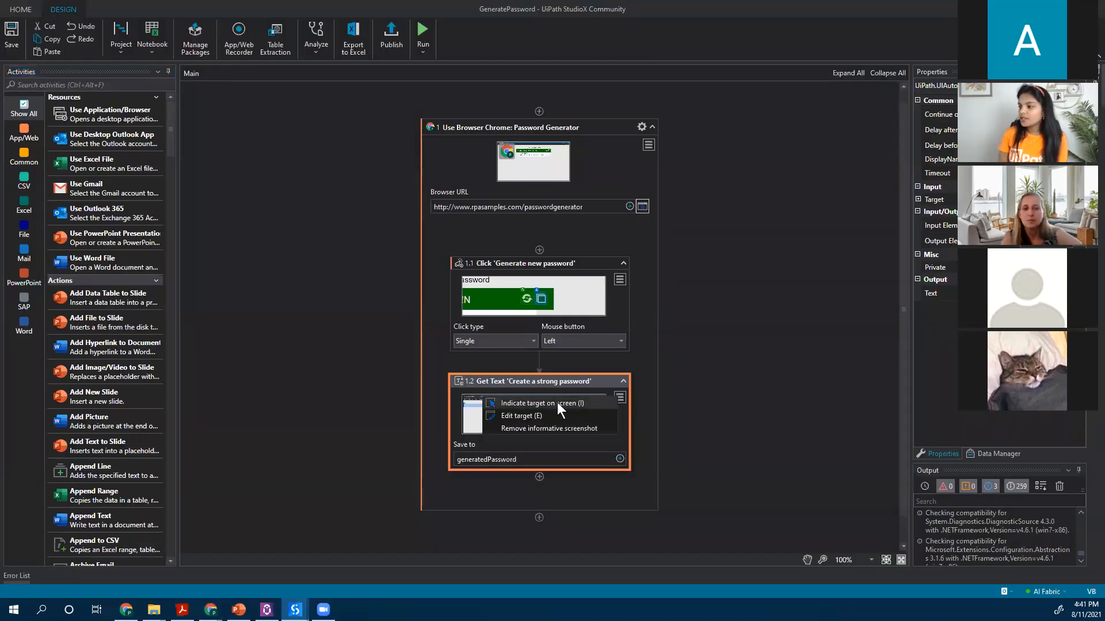
{"action": "left_click", "coordinate": [557, 402]}
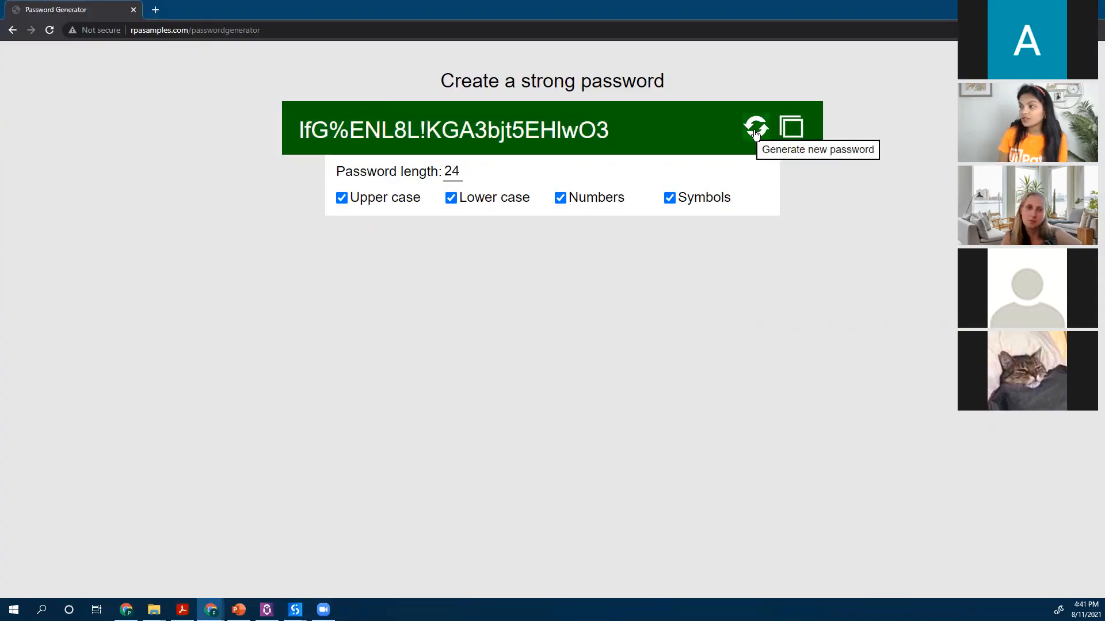
{"action": "left_click", "coordinate": [521, 126]}
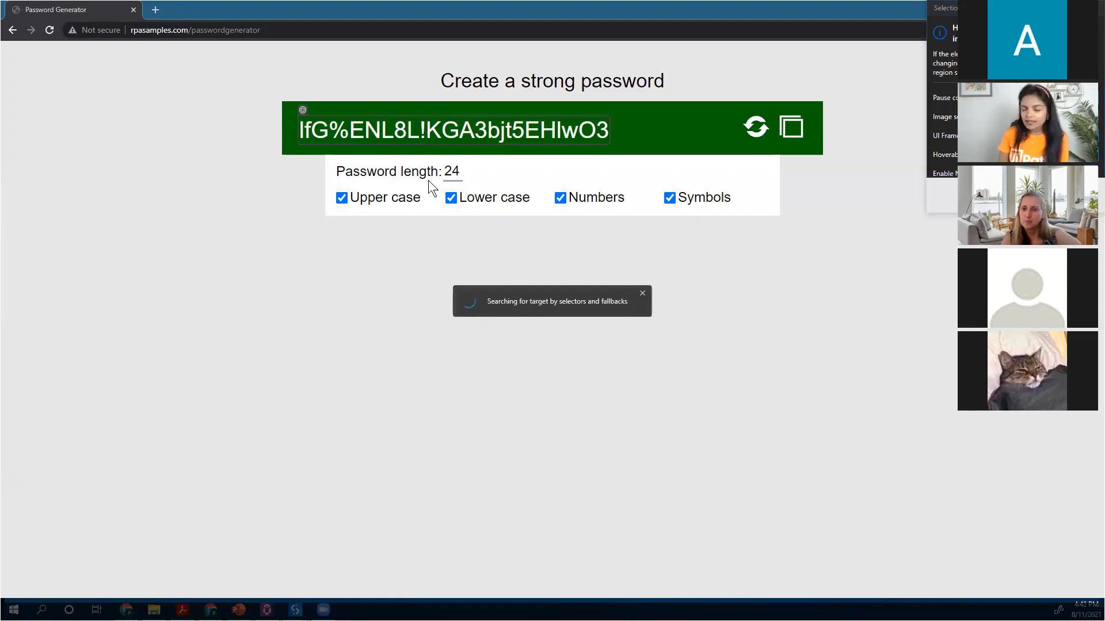
{"action": "left_click", "coordinate": [405, 177]}
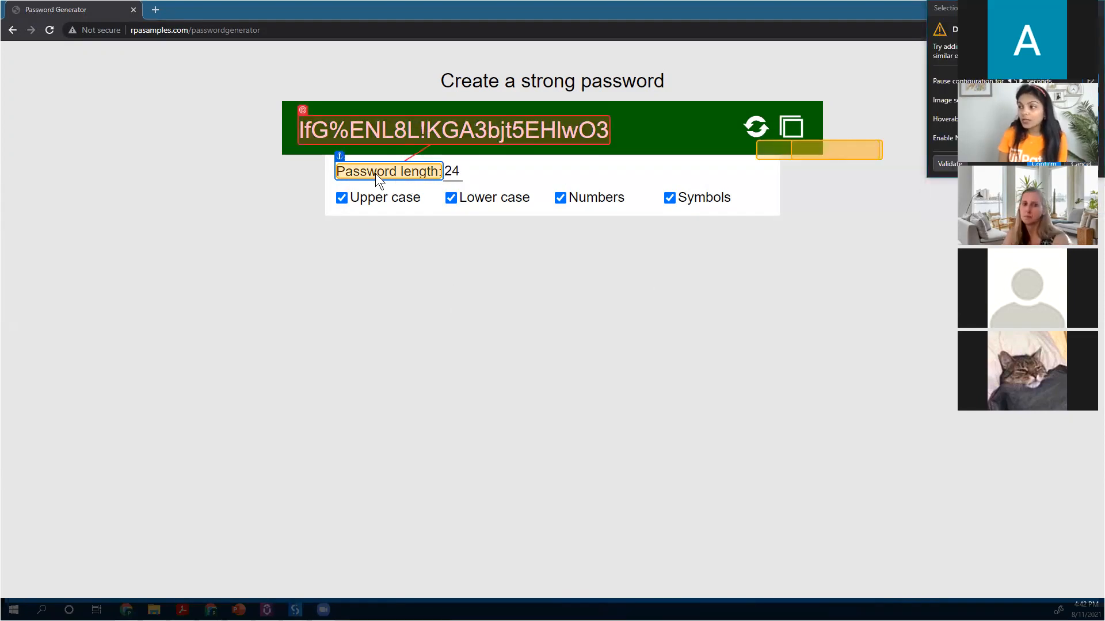
{"action": "left_click", "coordinate": [452, 172]}
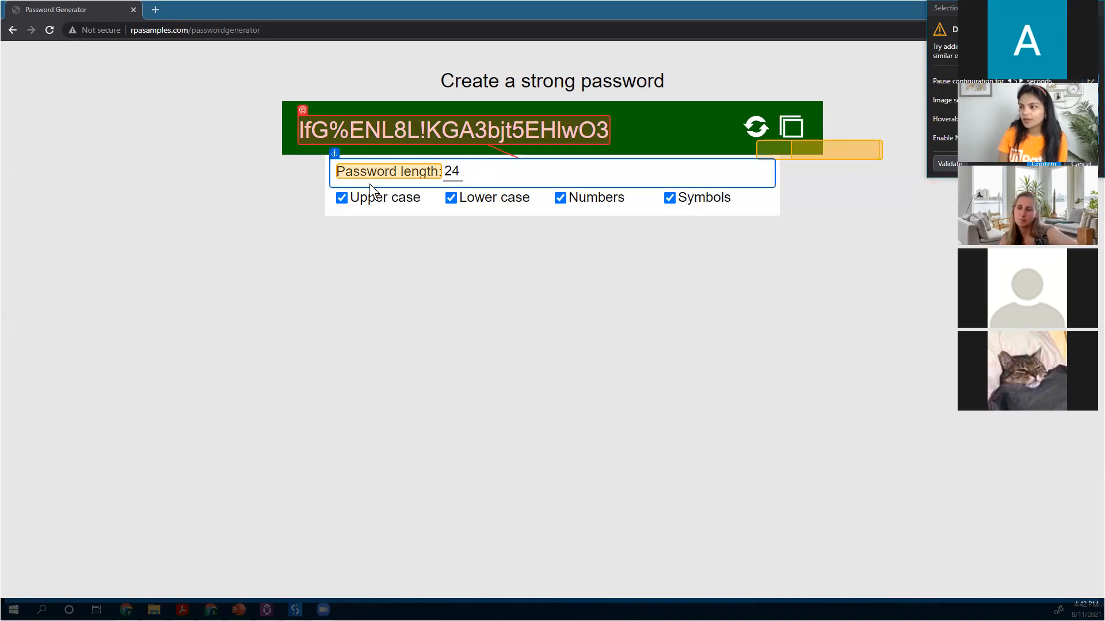
{"action": "left_click", "coordinate": [374, 199]}
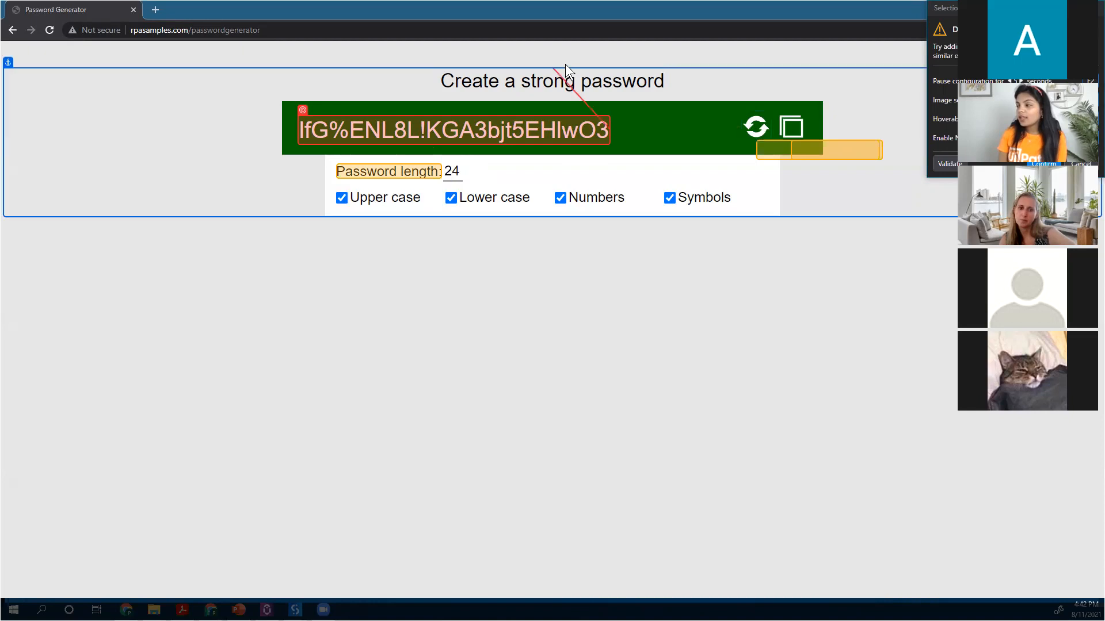
{"action": "left_click", "coordinate": [752, 130]}
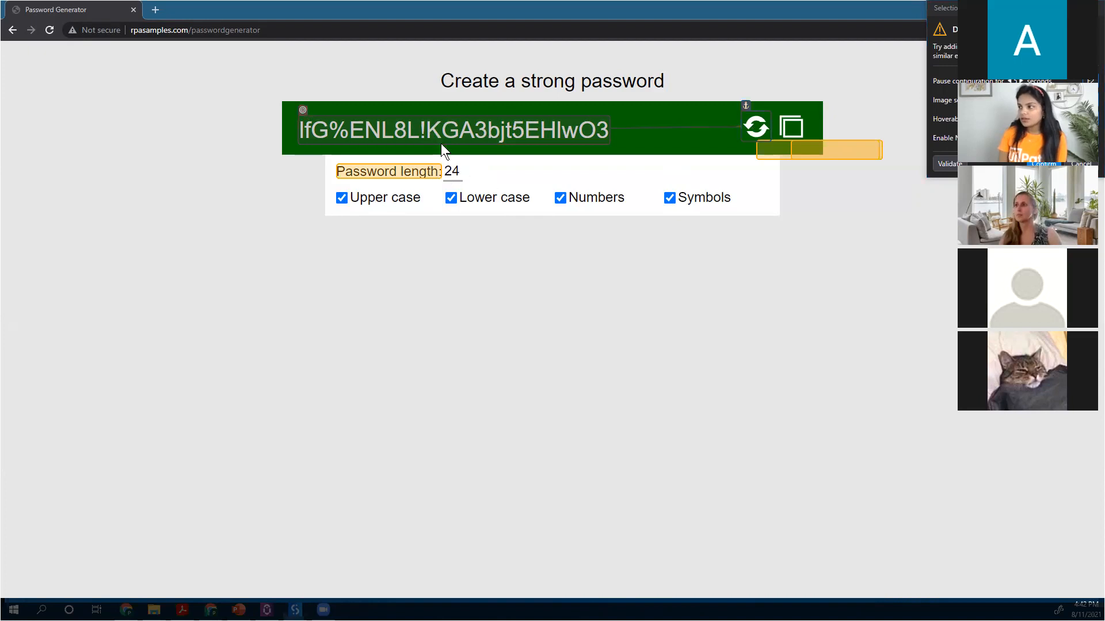
{"action": "left_click", "coordinate": [972, 154]}
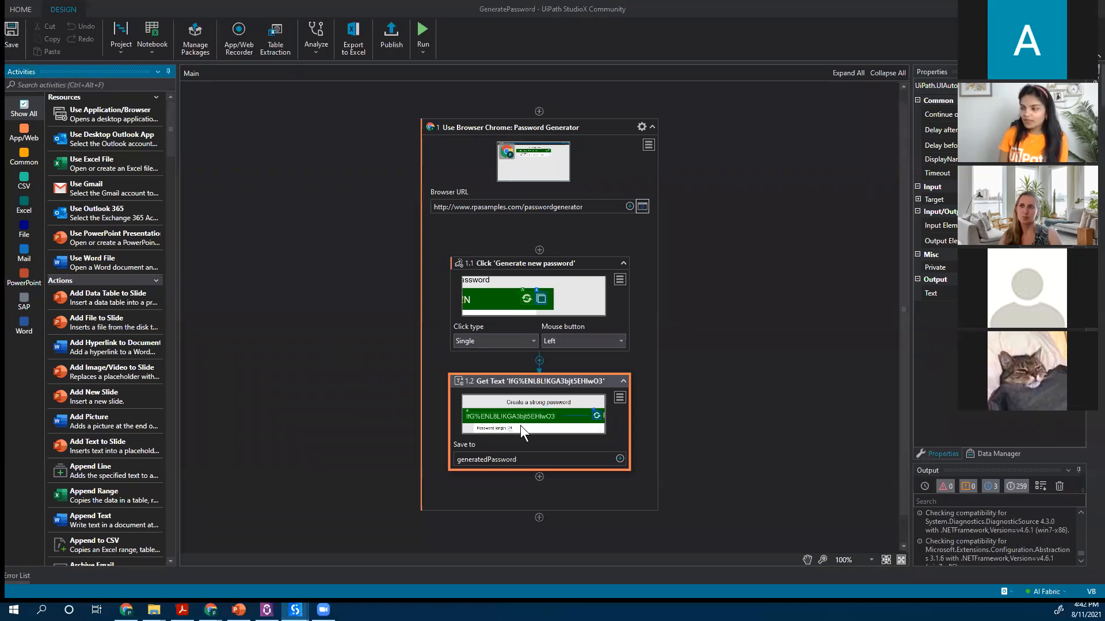
- Return to StudioX from the blank Notepad window and collapse the Use Browser Chrome activity
{"action": "scroll", "coordinate": [523, 423], "scroll_direction": "down", "scroll_amount": 1}
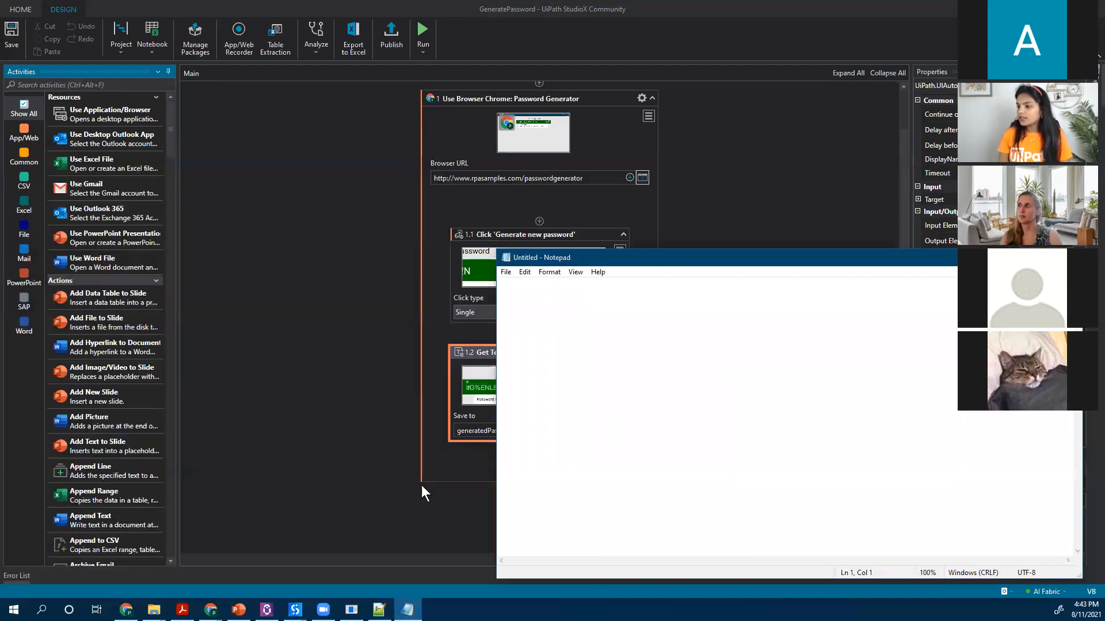
{"action": "left_click", "coordinate": [467, 492]}
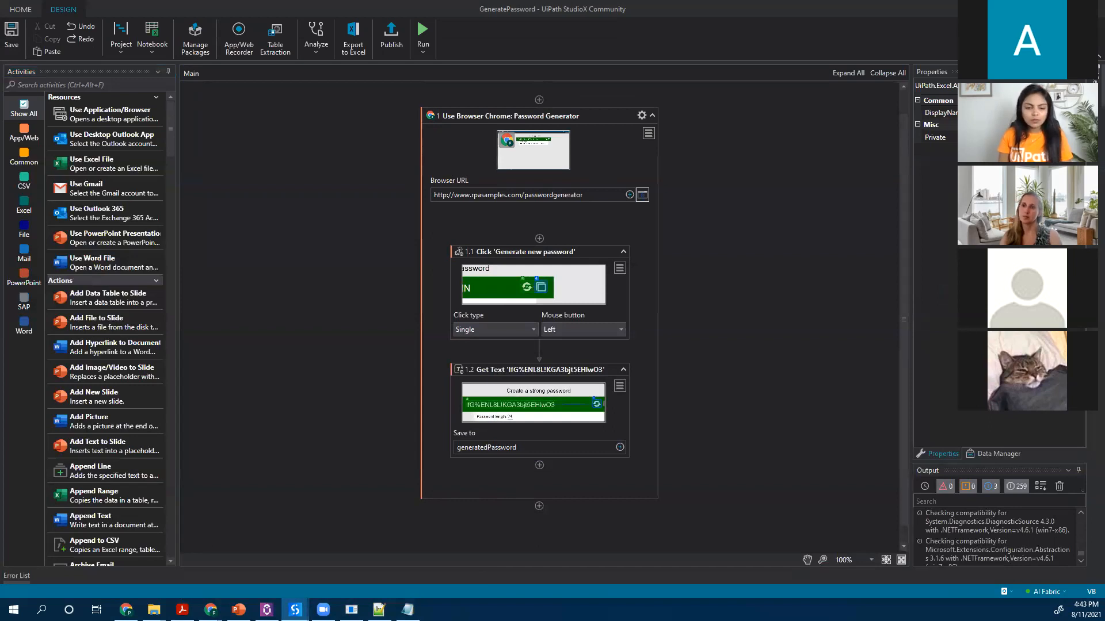
{"action": "key", "text": "alt+Tab"}
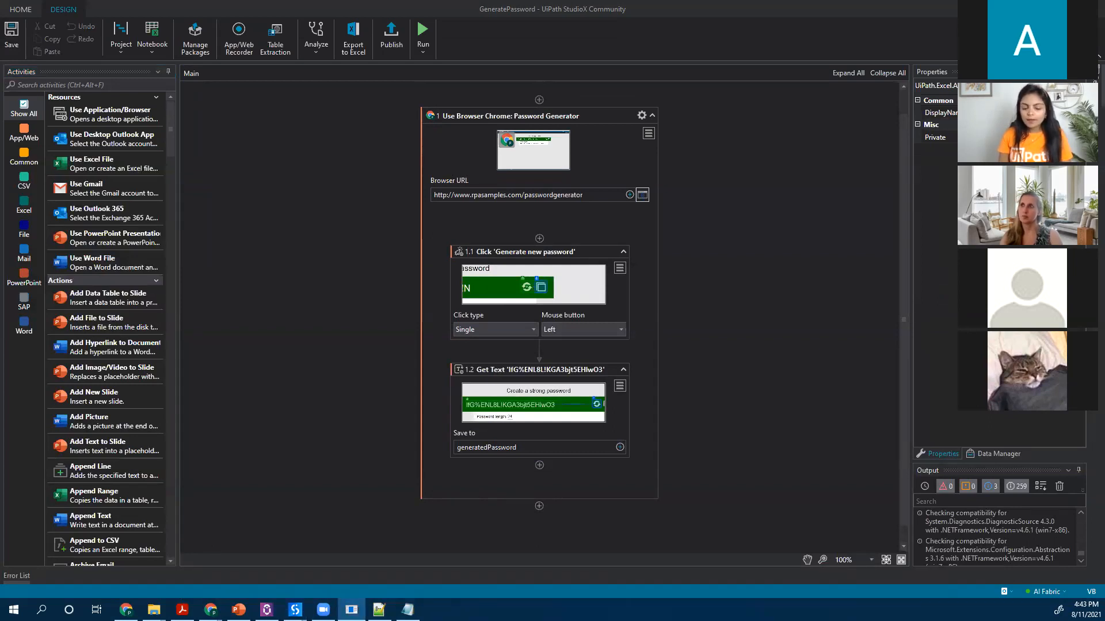
{"action": "left_click", "coordinate": [96, 112]}
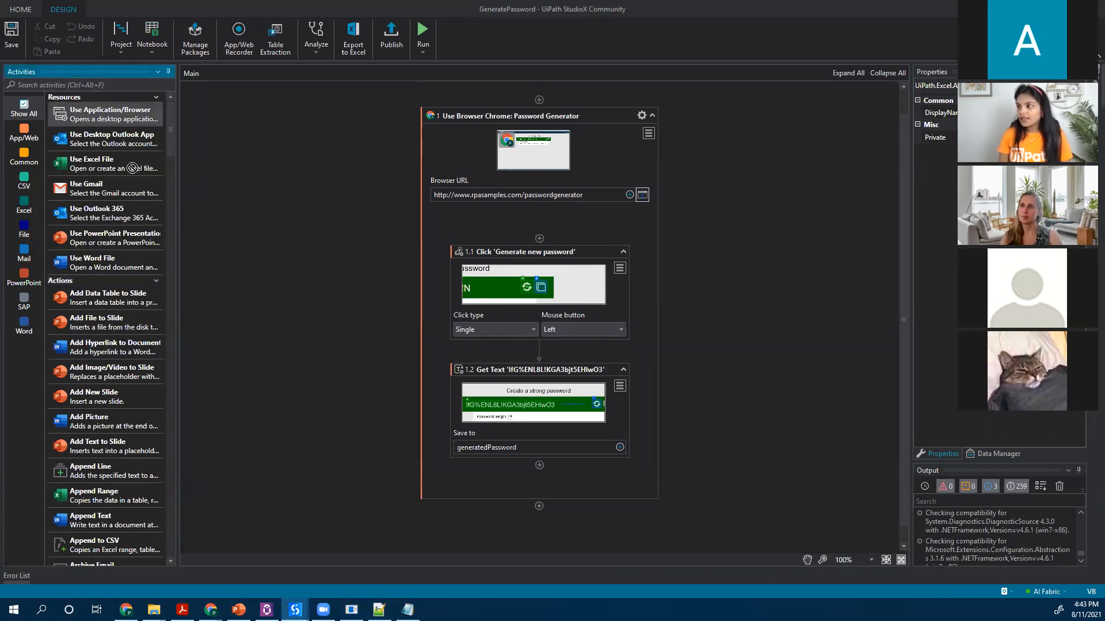
{"action": "left_click", "coordinate": [652, 115]}
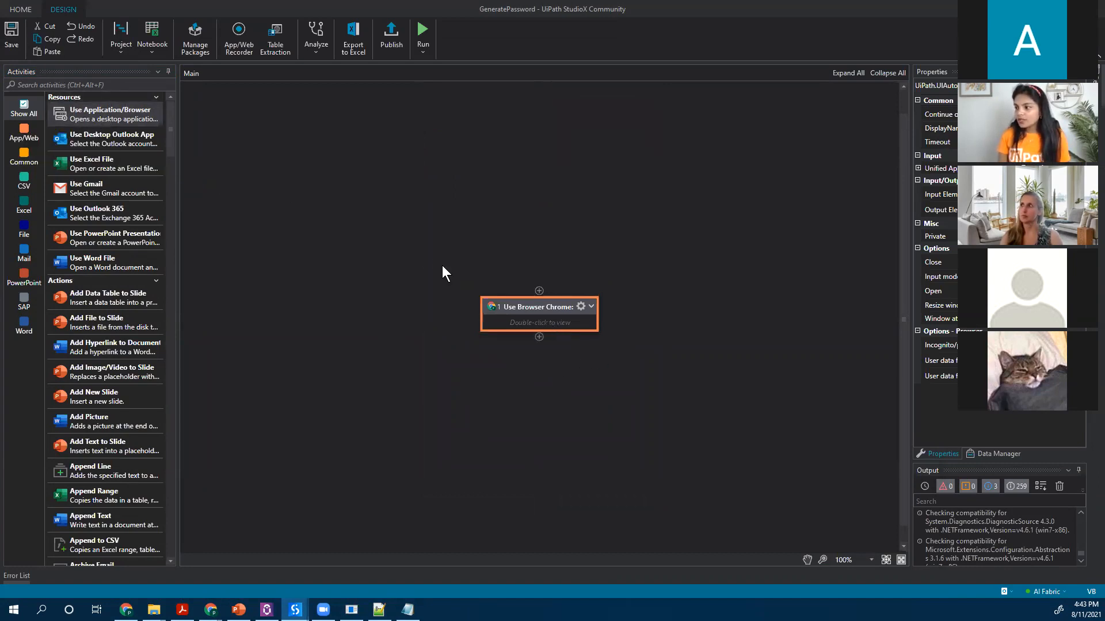
{"action": "left_click", "coordinate": [589, 306]}
{"action": "left_click", "coordinate": [653, 115]}
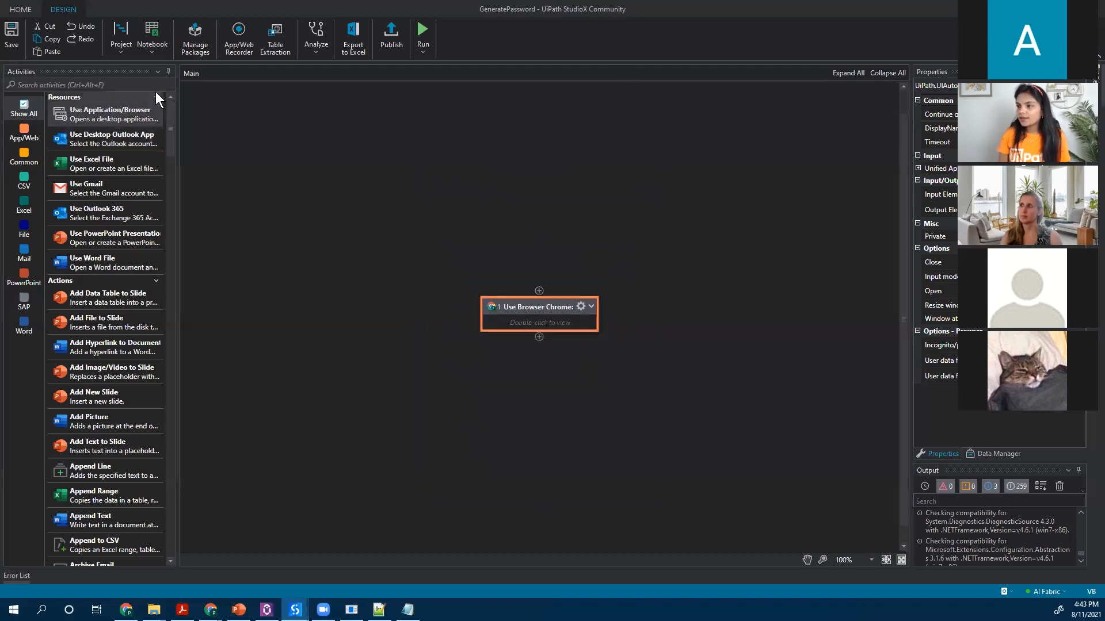
- Add a Use Application/Browser activity below the Use Browser activity and indicate the untitled Notepad window as its application
{"action": "left_click_drag", "start_coordinate": [109, 111], "coordinate": [543, 343]}
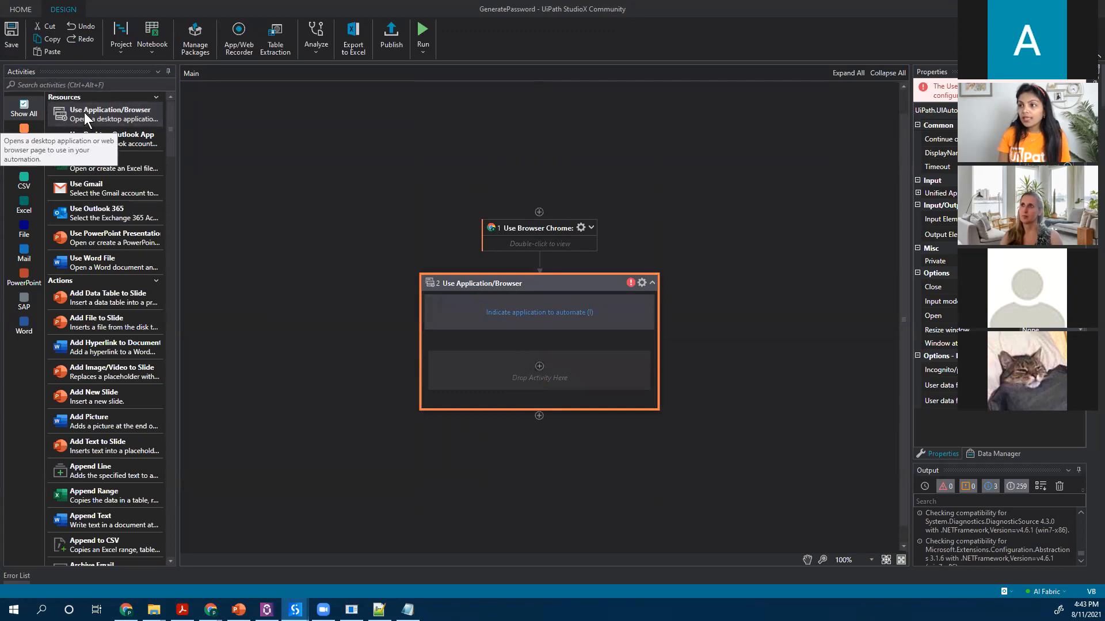
{"action": "left_click", "coordinate": [509, 316]}
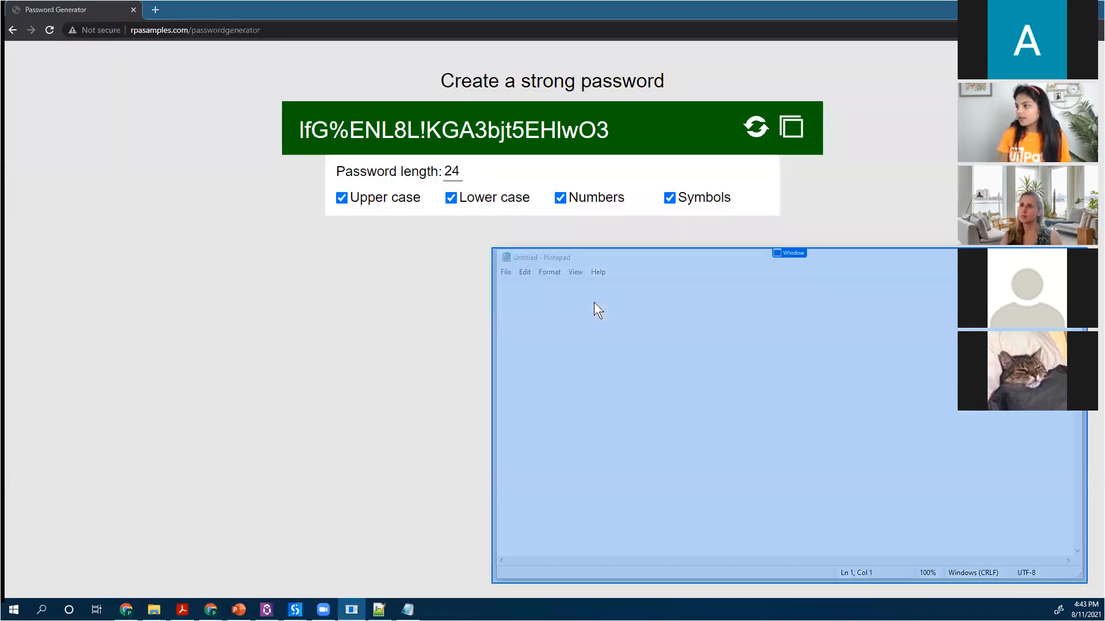
{"action": "left_click", "coordinate": [652, 370]}
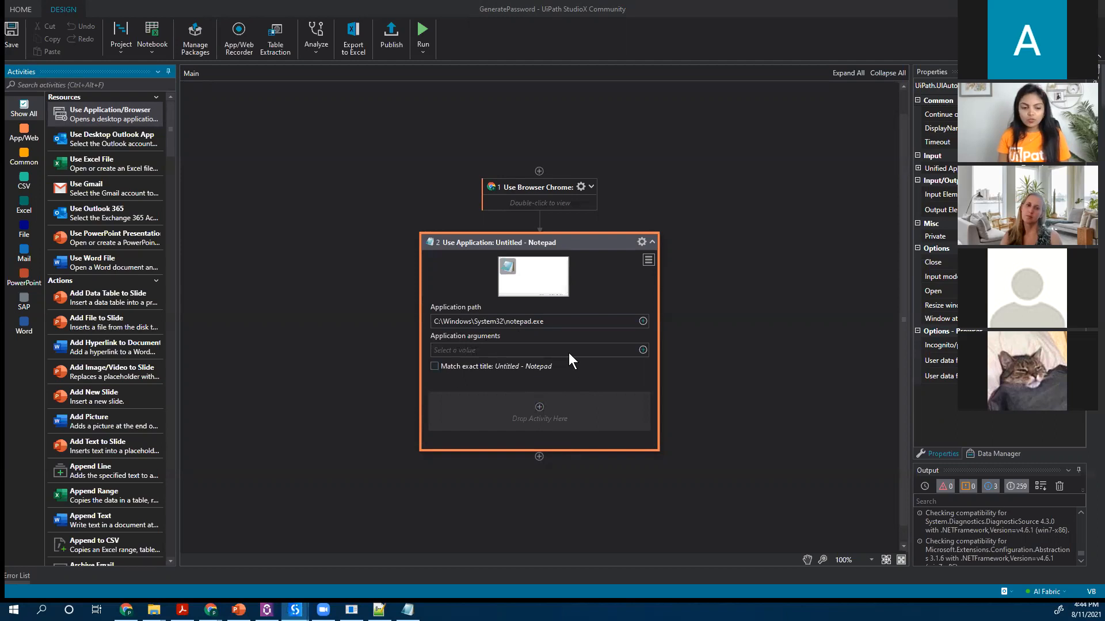
- Search the activities for "type" and add a Type Into activity inside the Notepad Use Application activity
{"action": "scroll", "coordinate": [568, 353], "scroll_direction": "down", "scroll_amount": 1}
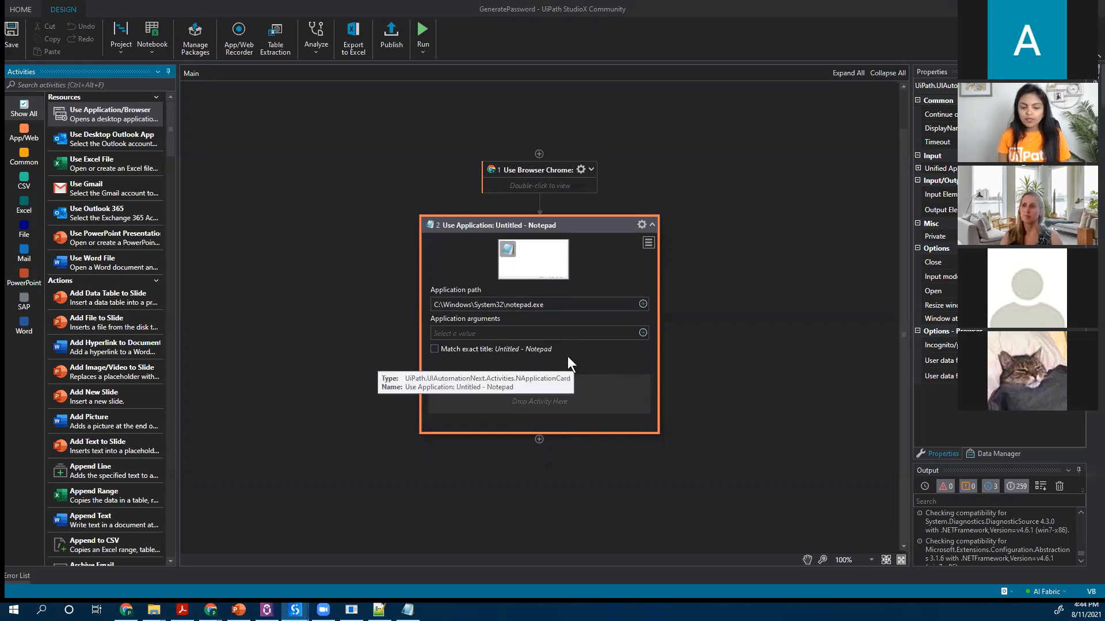
{"action": "left_click", "coordinate": [56, 84]}
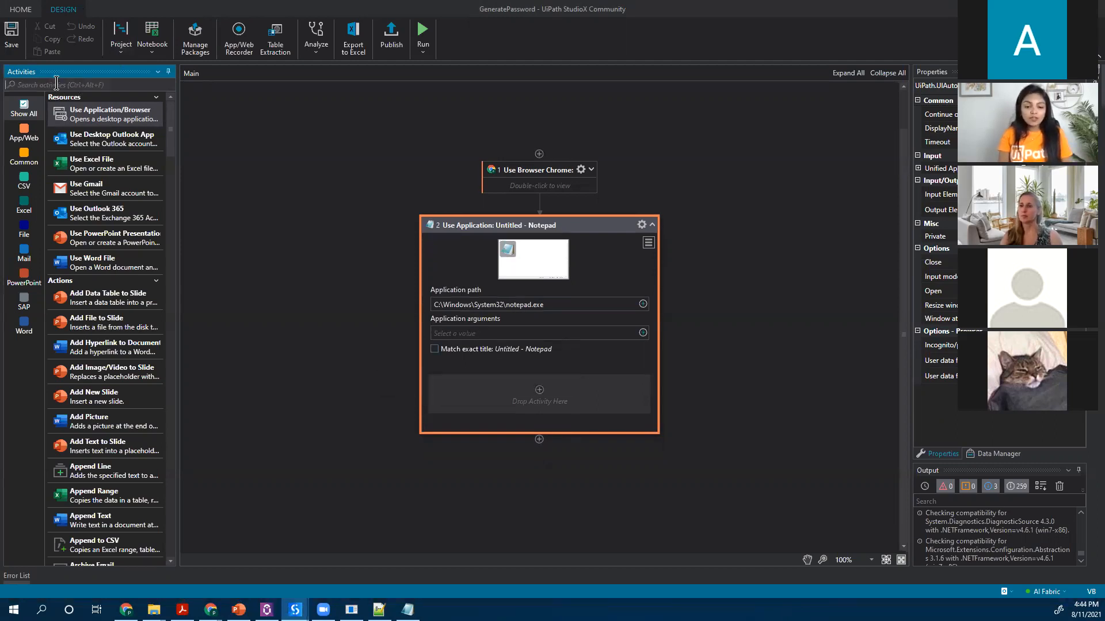
{"action": "type", "text": "type"}
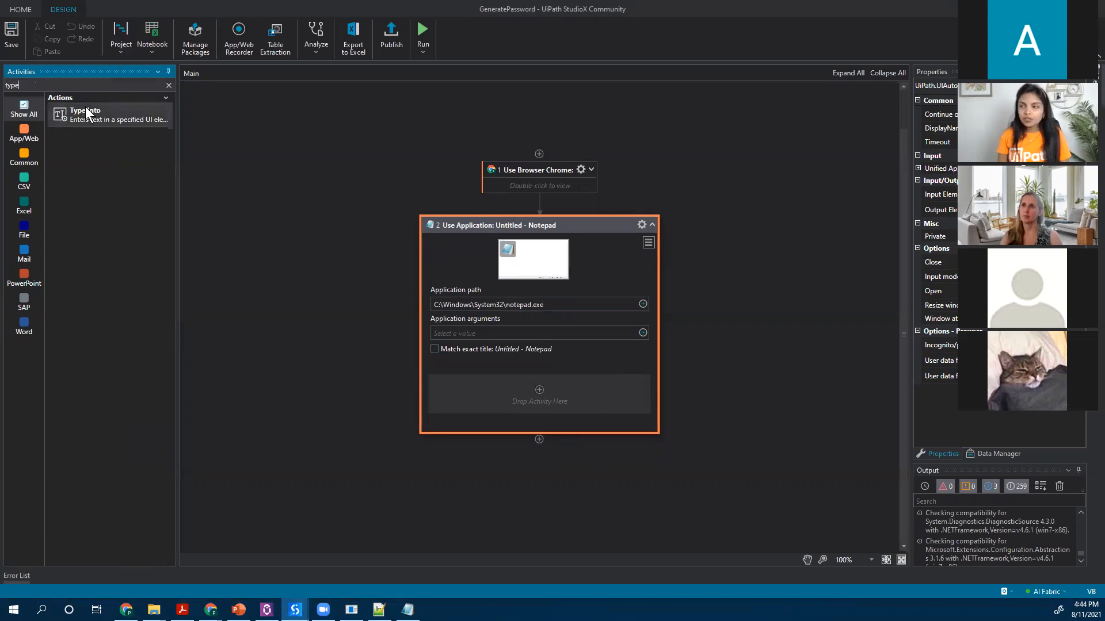
{"action": "left_click_drag", "start_coordinate": [83, 111], "coordinate": [581, 434]}
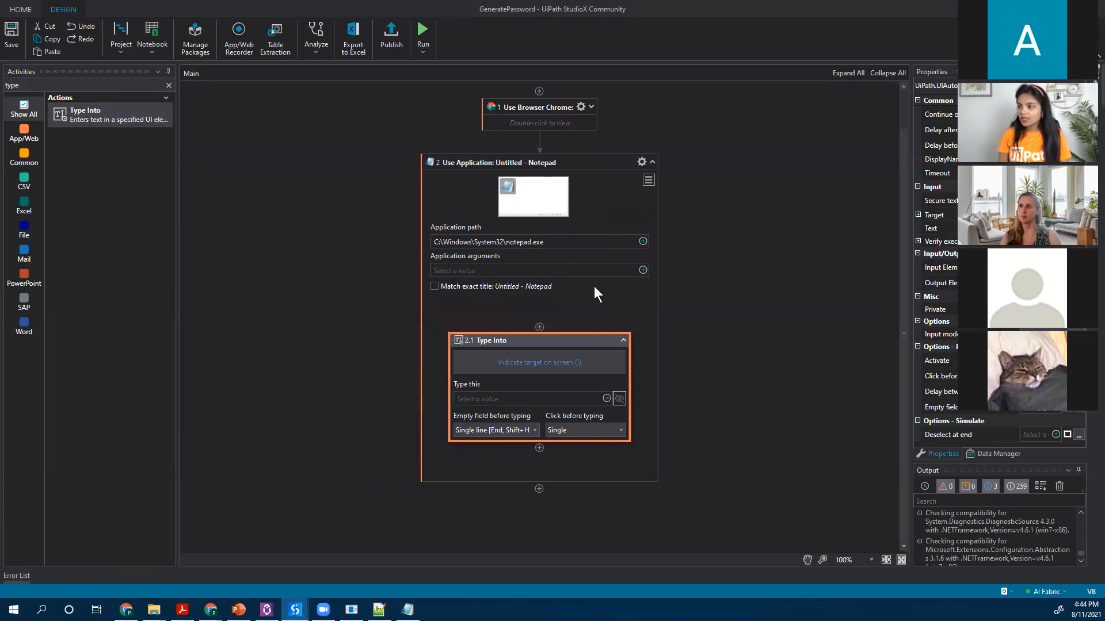
- Indicate Notepad's text editing area as the Type Into target and confirm it without an anchor
{"action": "left_click", "coordinate": [569, 363]}
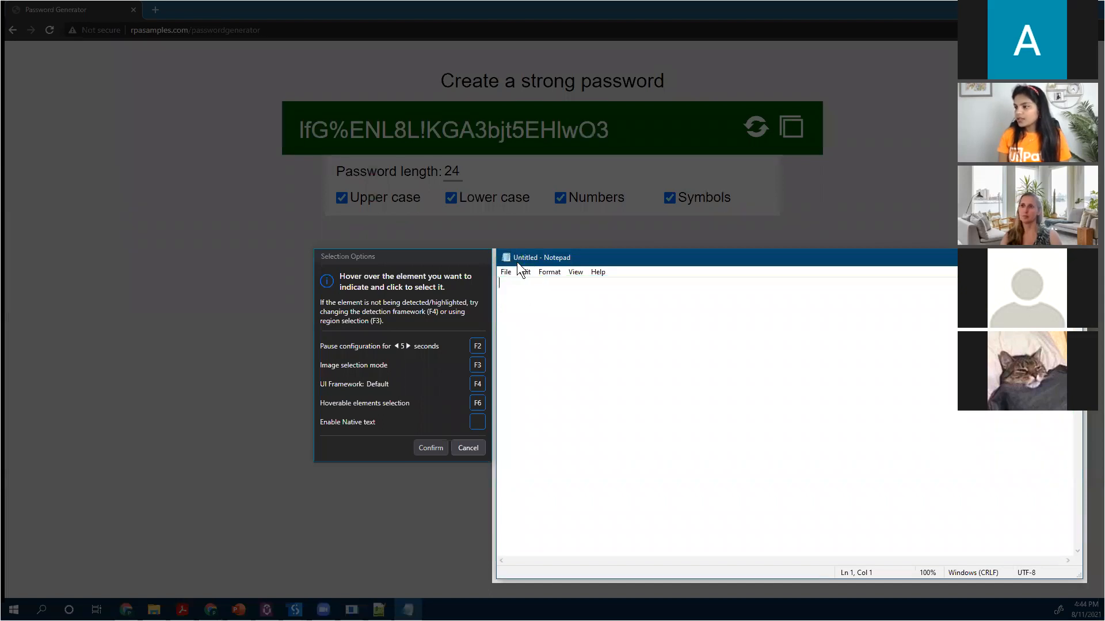
{"action": "left_click", "coordinate": [515, 295]}
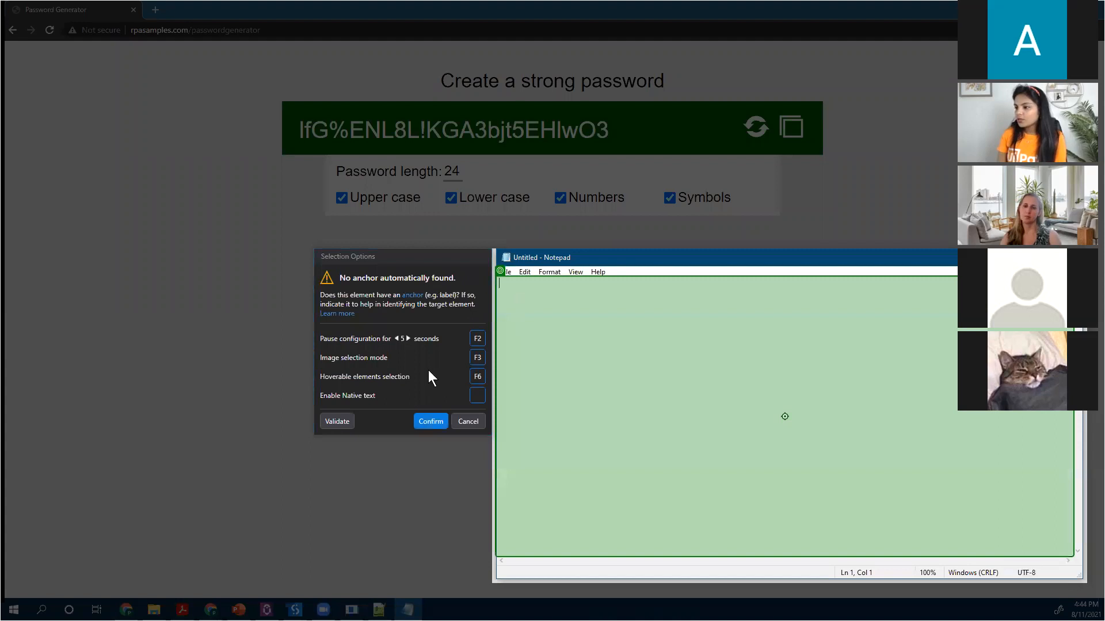
{"action": "left_click", "coordinate": [431, 423]}
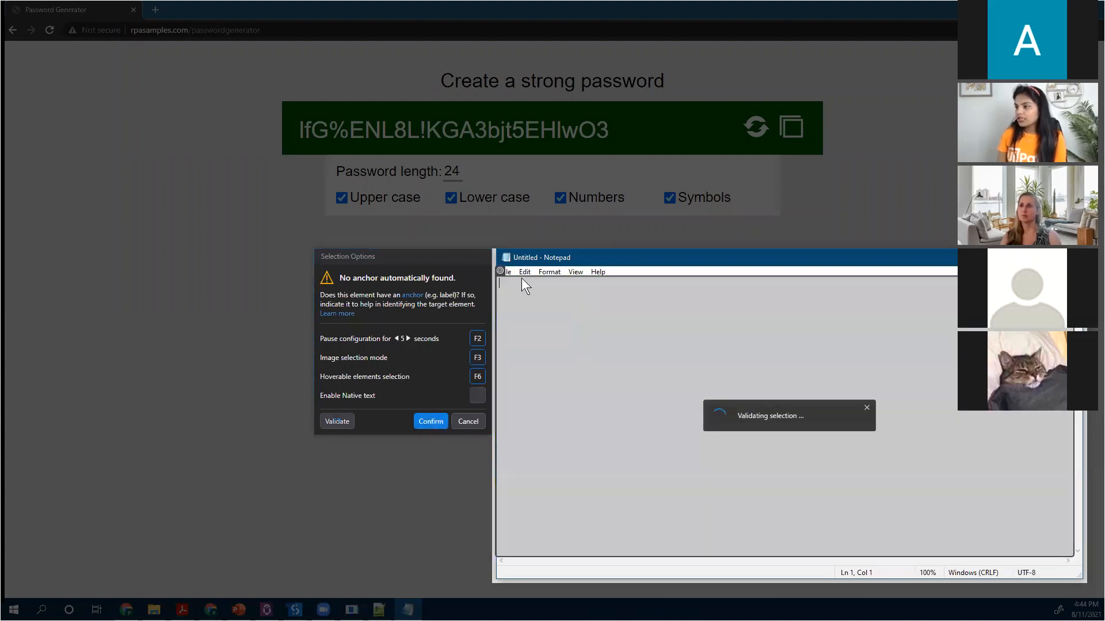
- Confirm the Notepad text area as the Type Into target and expand the Use Browser Chrome activity
{"action": "left_click", "coordinate": [432, 421]}
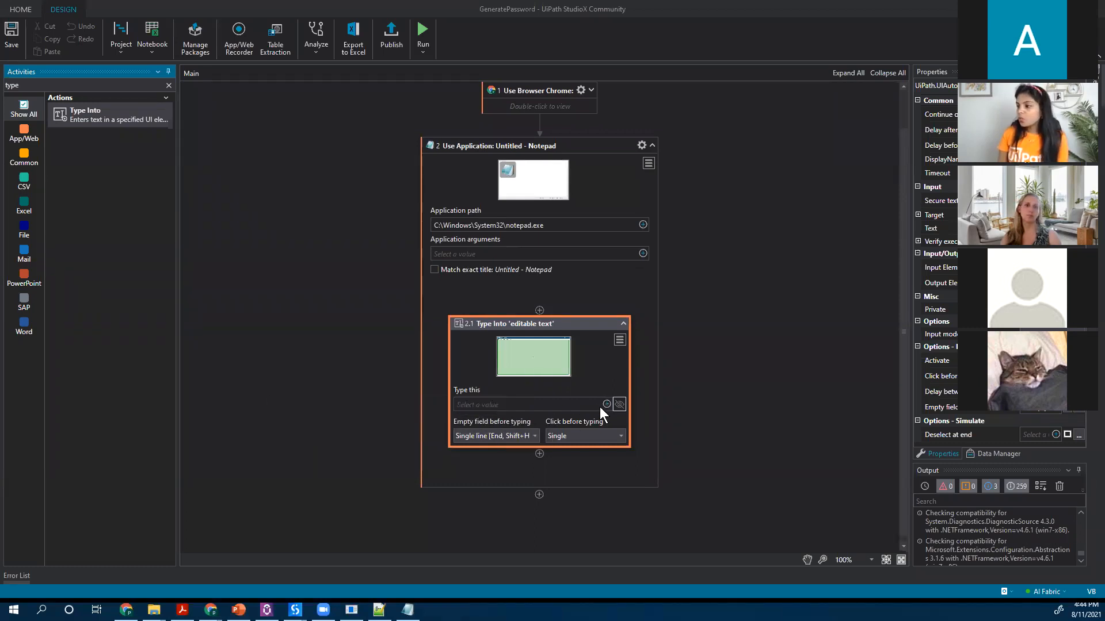
{"action": "scroll", "coordinate": [600, 407], "scroll_direction": "down", "scroll_amount": 1}
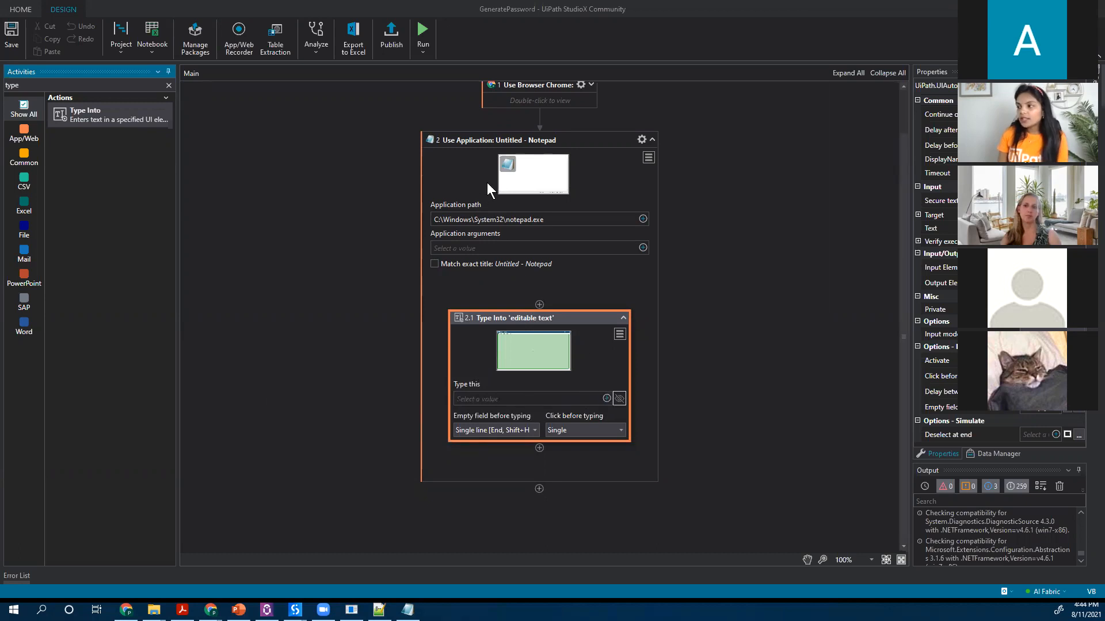
{"action": "scroll", "coordinate": [518, 207], "scroll_direction": "up", "scroll_amount": 2}
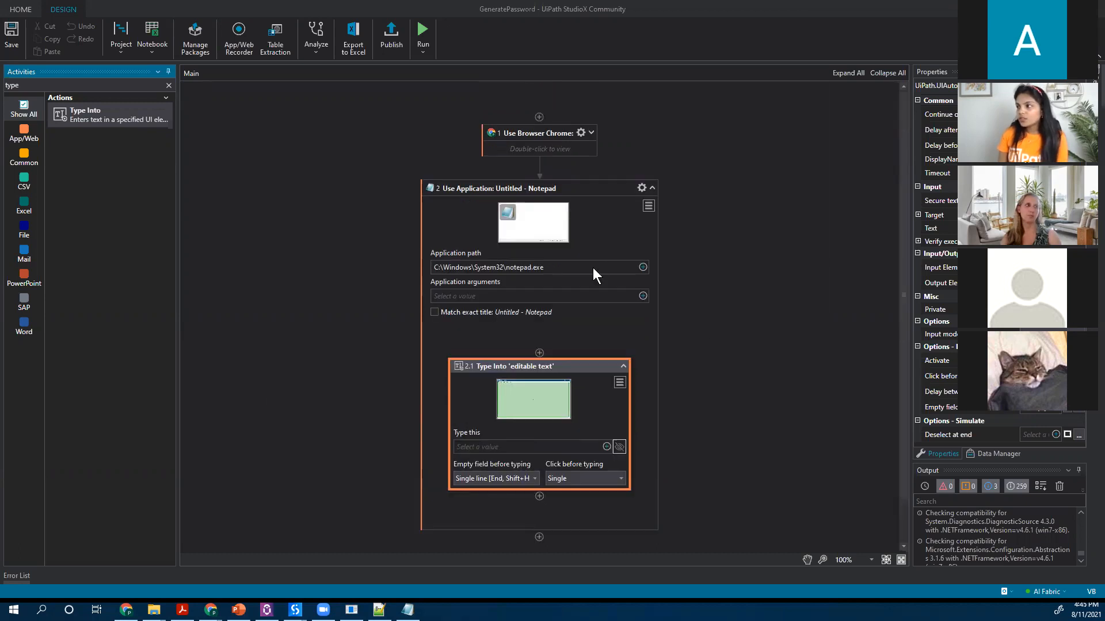
{"action": "left_click", "coordinate": [592, 133]}
{"action": "left_click", "coordinate": [497, 468]}
{"action": "scroll", "coordinate": [468, 447], "scroll_direction": "down", "scroll_amount": 10}
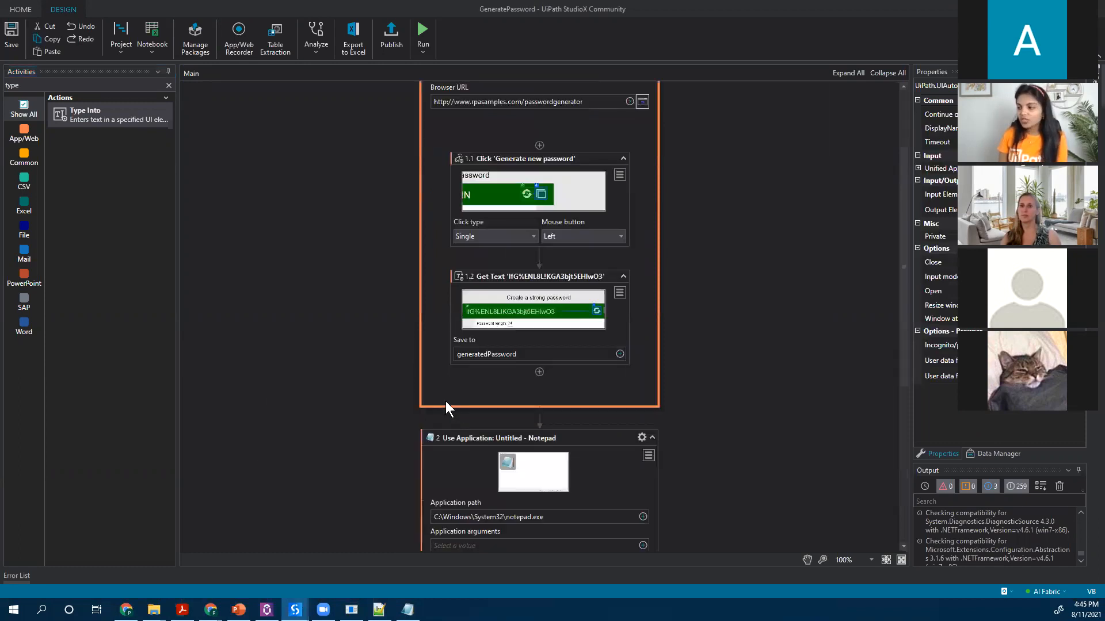
- Set the text of the Notepad Type Into activity to the saved value generatedPassword
{"action": "scroll", "coordinate": [483, 489], "scroll_direction": "down", "scroll_amount": 1}
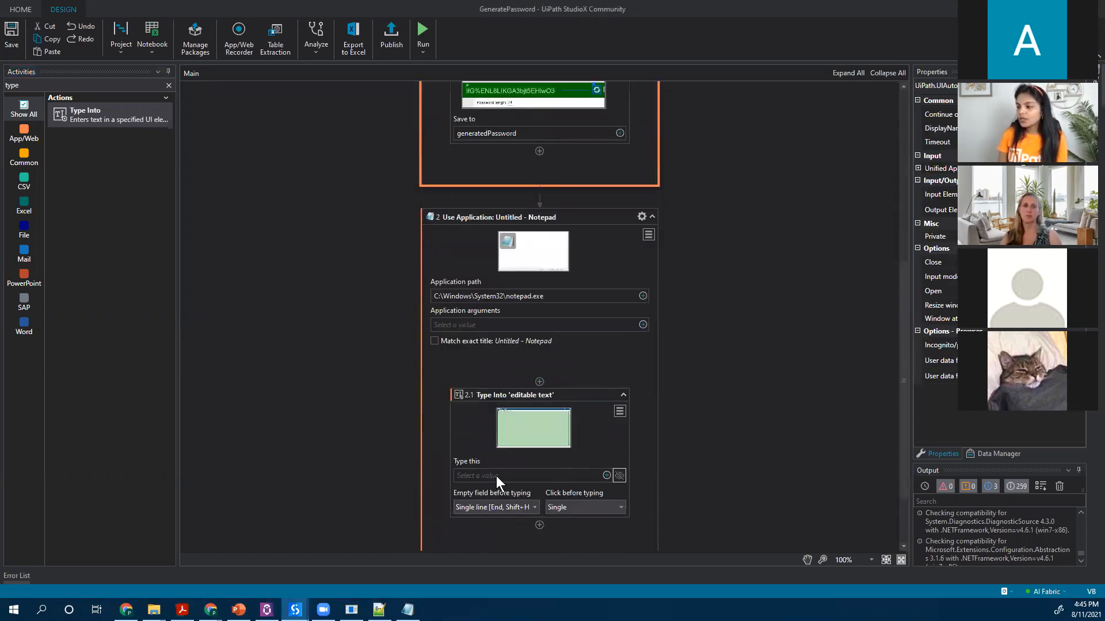
{"action": "left_click", "coordinate": [492, 471]}
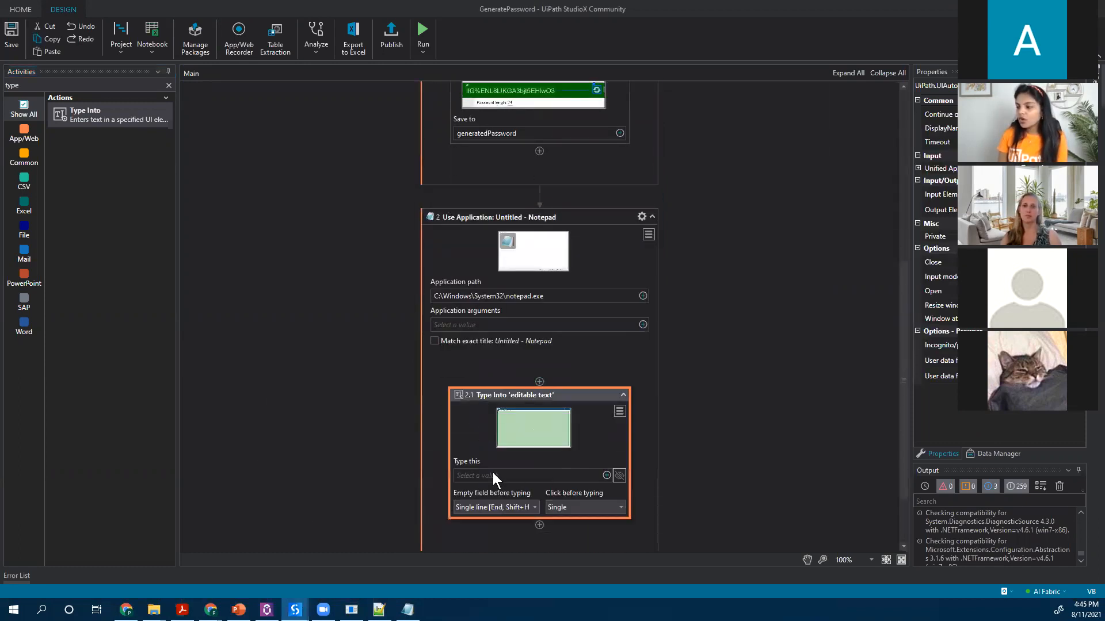
{"action": "left_click", "coordinate": [605, 475]}
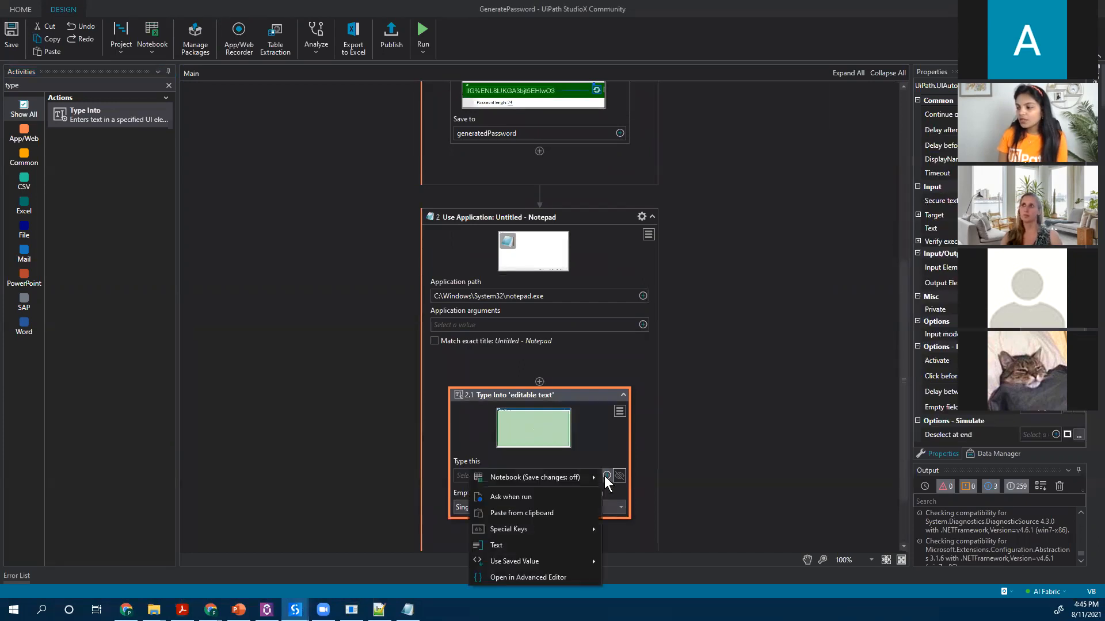
{"action": "mouse_move", "coordinate": [511, 562]}
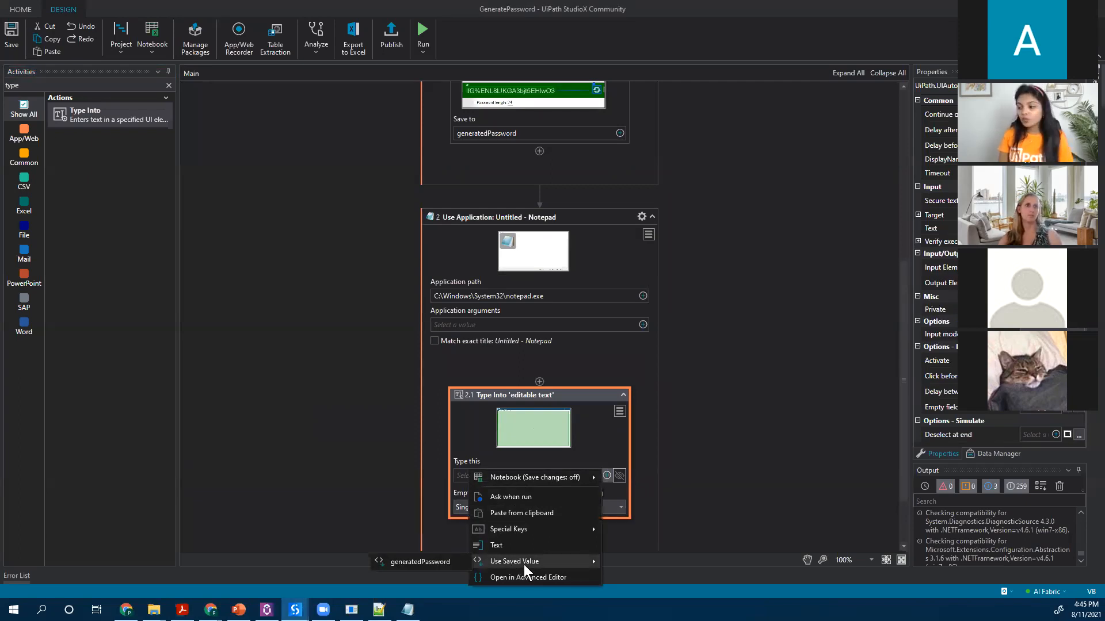
{"action": "left_click", "coordinate": [428, 560]}
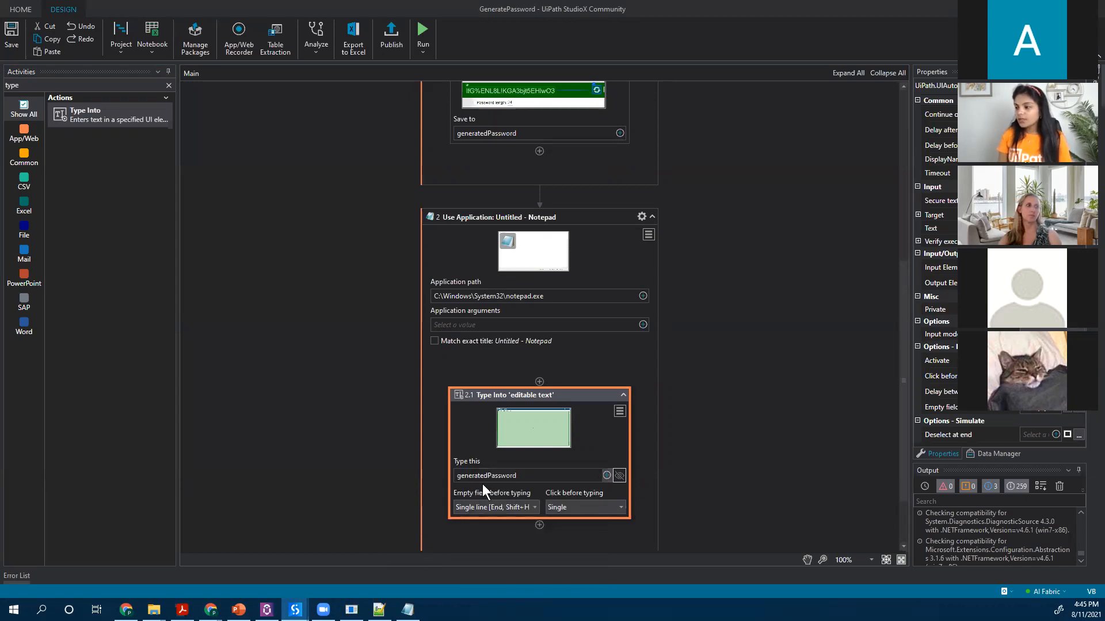
- Clear the activities search and run the GeneratePassword automation
{"action": "scroll", "coordinate": [814, 449], "scroll_direction": "down", "scroll_amount": 3}
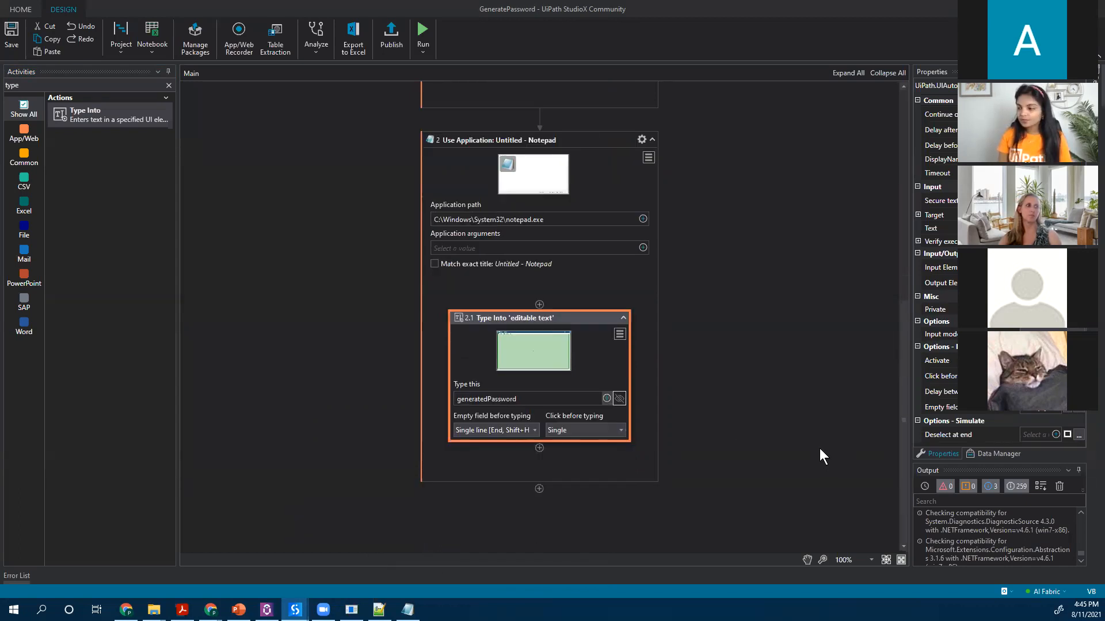
{"action": "scroll", "coordinate": [817, 449], "scroll_direction": "up", "scroll_amount": 6}
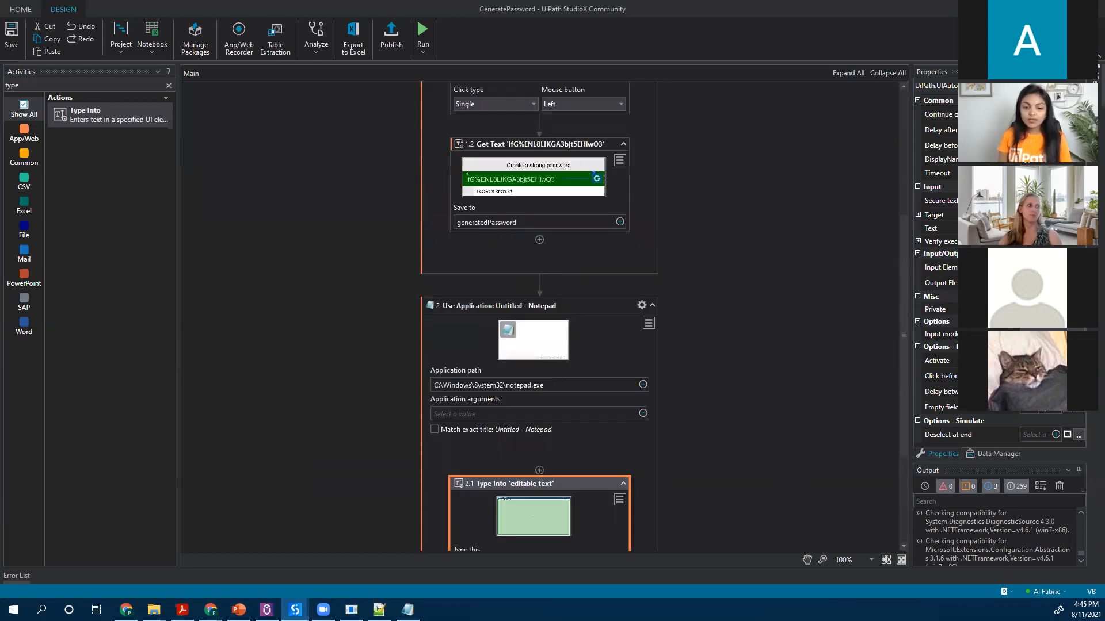
{"action": "scroll", "coordinate": [297, 282], "scroll_direction": "up", "scroll_amount": 6}
{"action": "scroll", "coordinate": [297, 282], "scroll_direction": "up", "scroll_amount": 3}
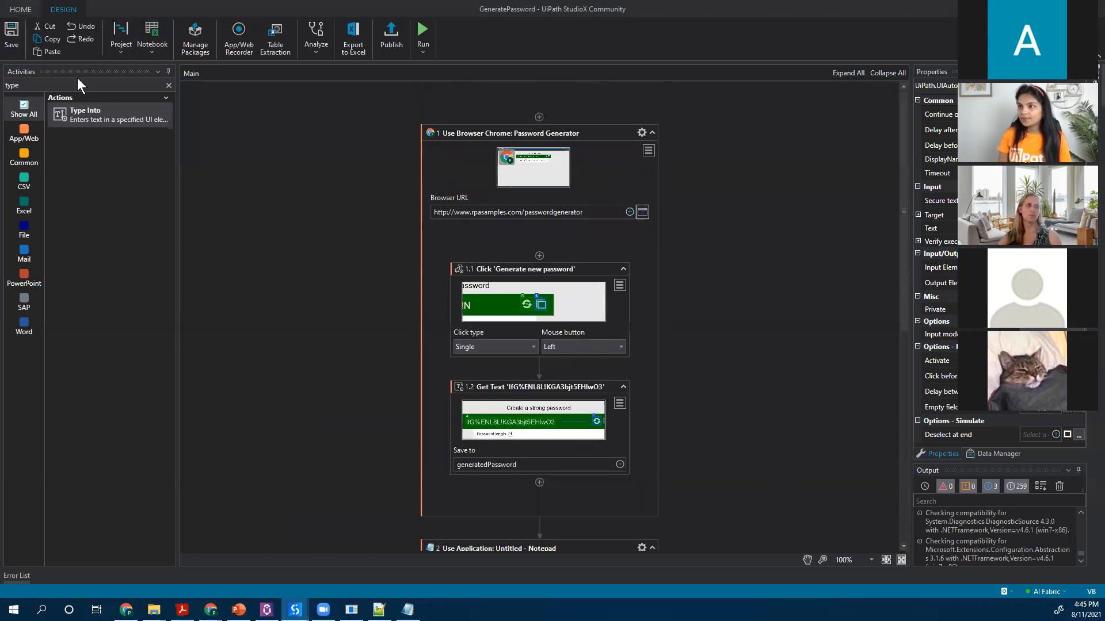
{"action": "left_click", "coordinate": [165, 84]}
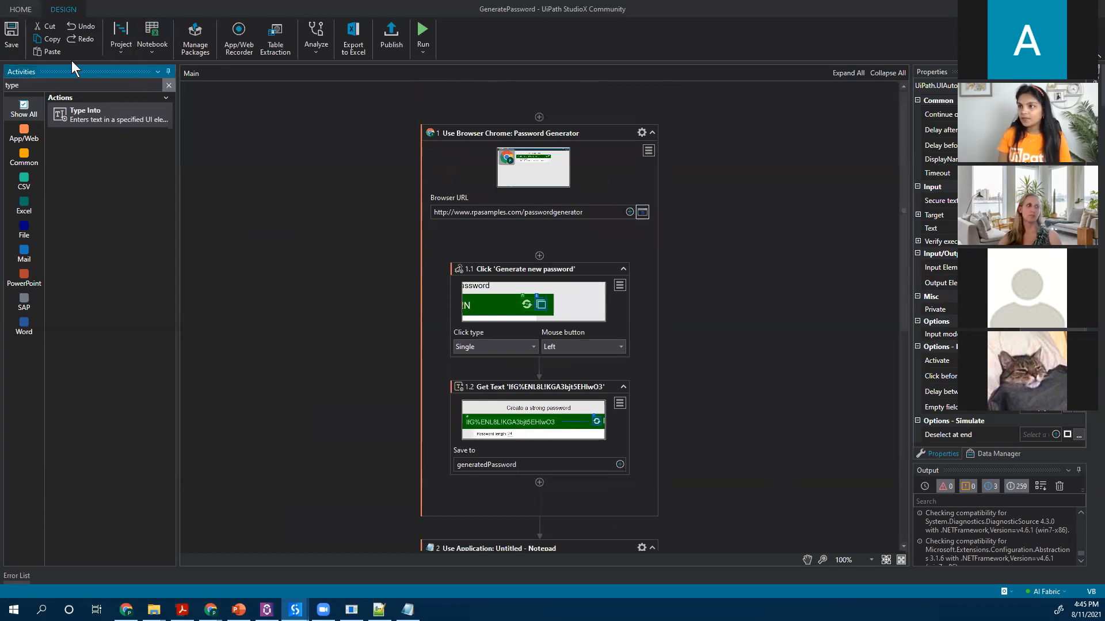
{"action": "left_click", "coordinate": [419, 30]}
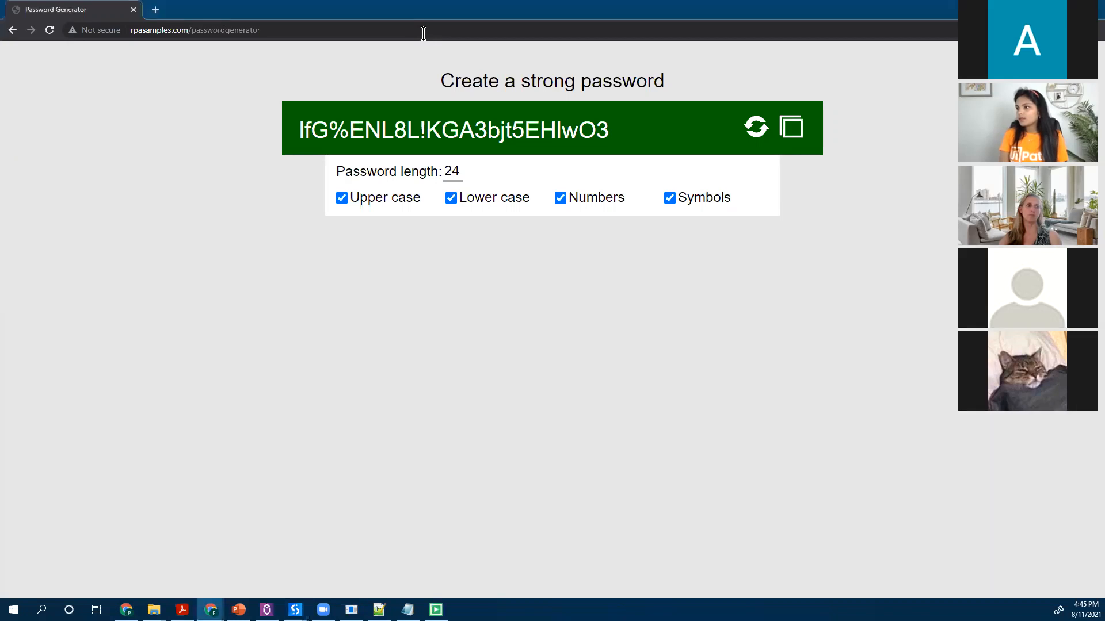
{"action": "left_click", "coordinate": [757, 128]}
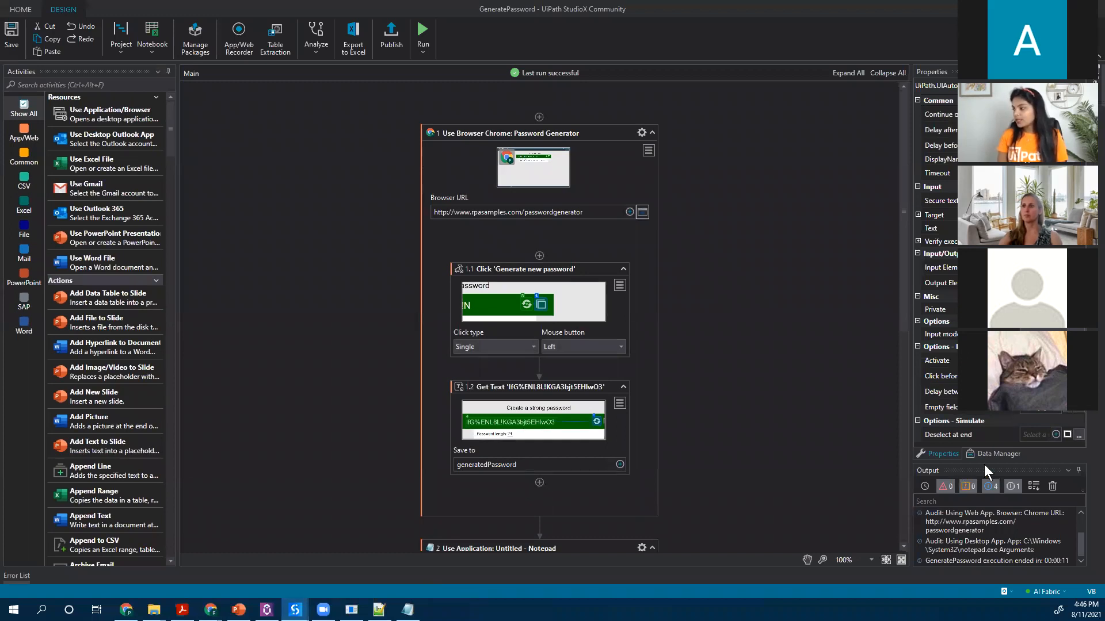
- Enlarge the Output area to read the run's log messages and review the Get Text and Notepad activities
{"action": "left_click_drag", "start_coordinate": [1008, 462], "coordinate": [1008, 361]}
{"action": "scroll", "coordinate": [996, 219], "scroll_direction": "down", "scroll_amount": 2}
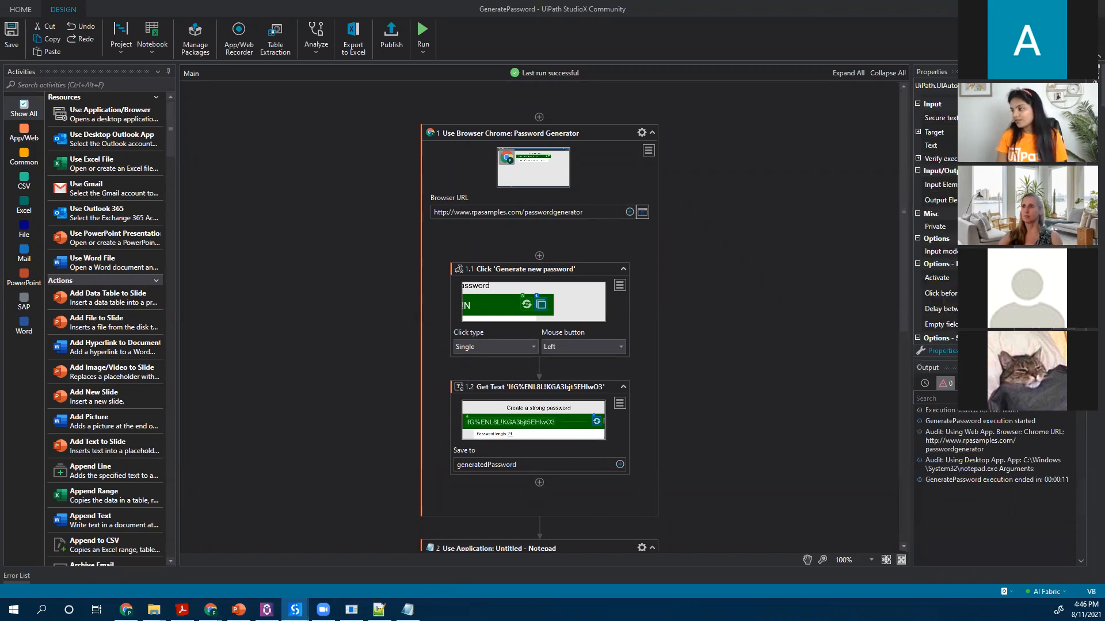
{"action": "left_click_drag", "start_coordinate": [1008, 358], "coordinate": [1008, 297]}
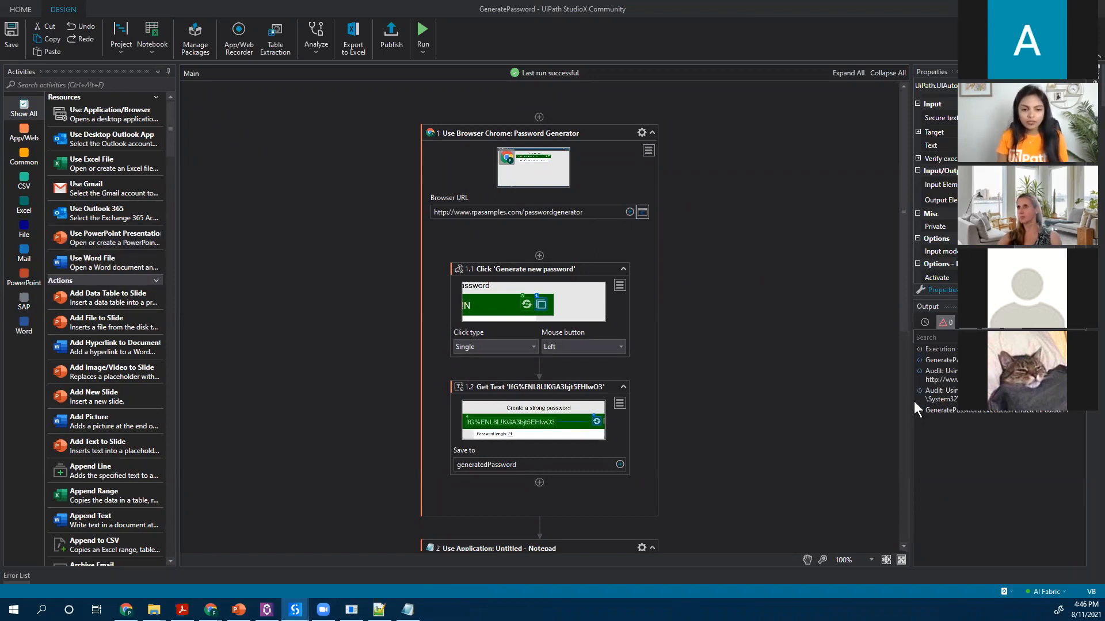
{"action": "scroll", "coordinate": [588, 350], "scroll_direction": "down", "scroll_amount": 3}
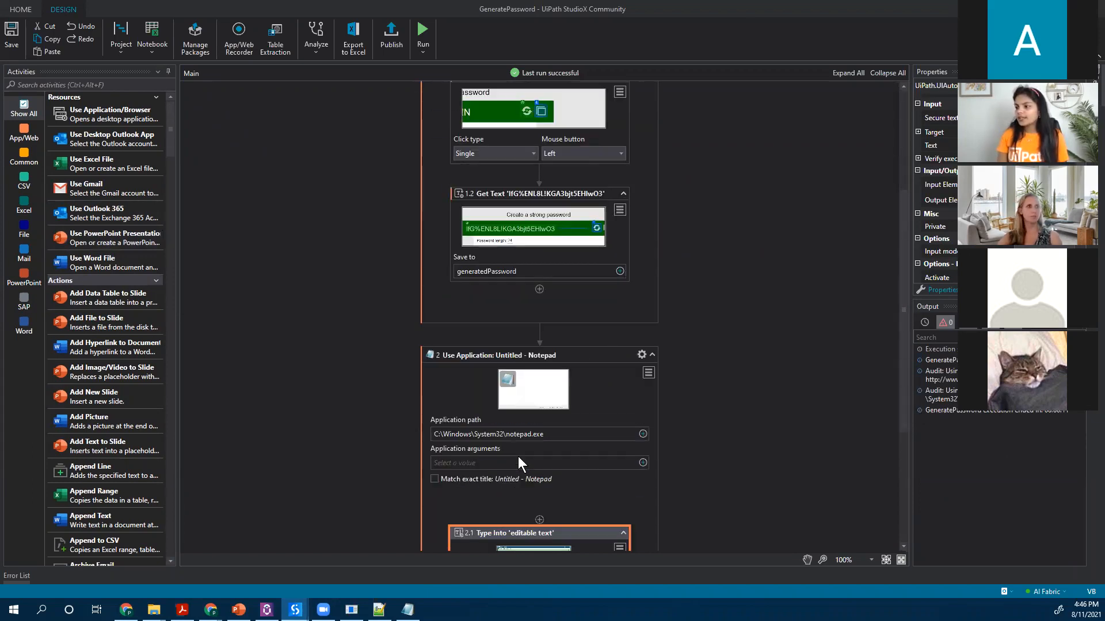
{"action": "left_click", "coordinate": [512, 194]}
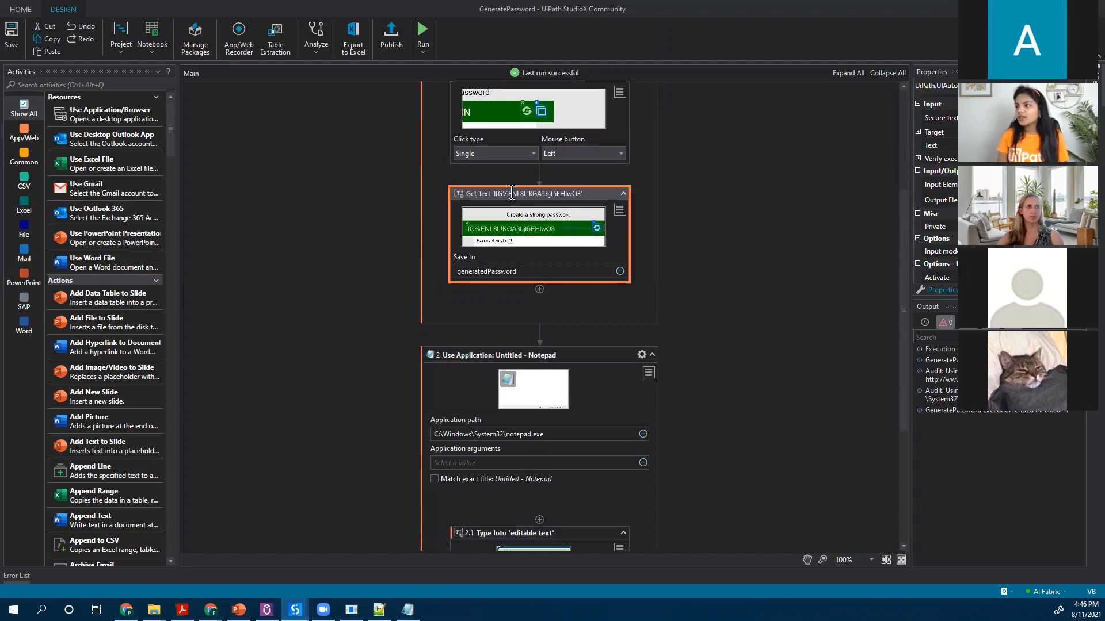
{"action": "left_click", "coordinate": [592, 381]}
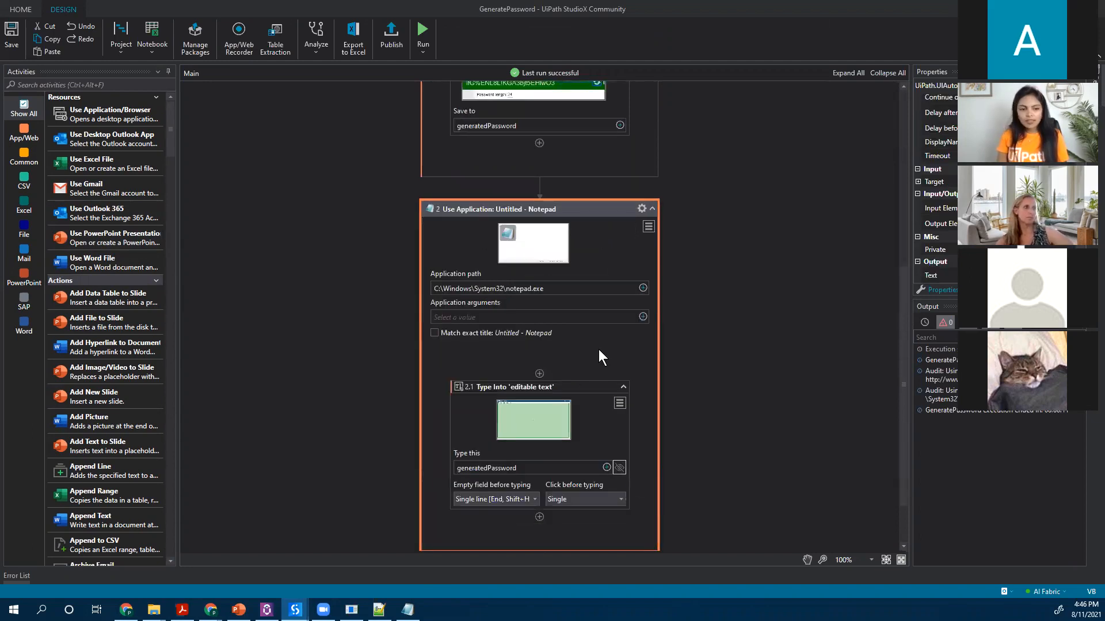
{"action": "key", "text": "Up"}
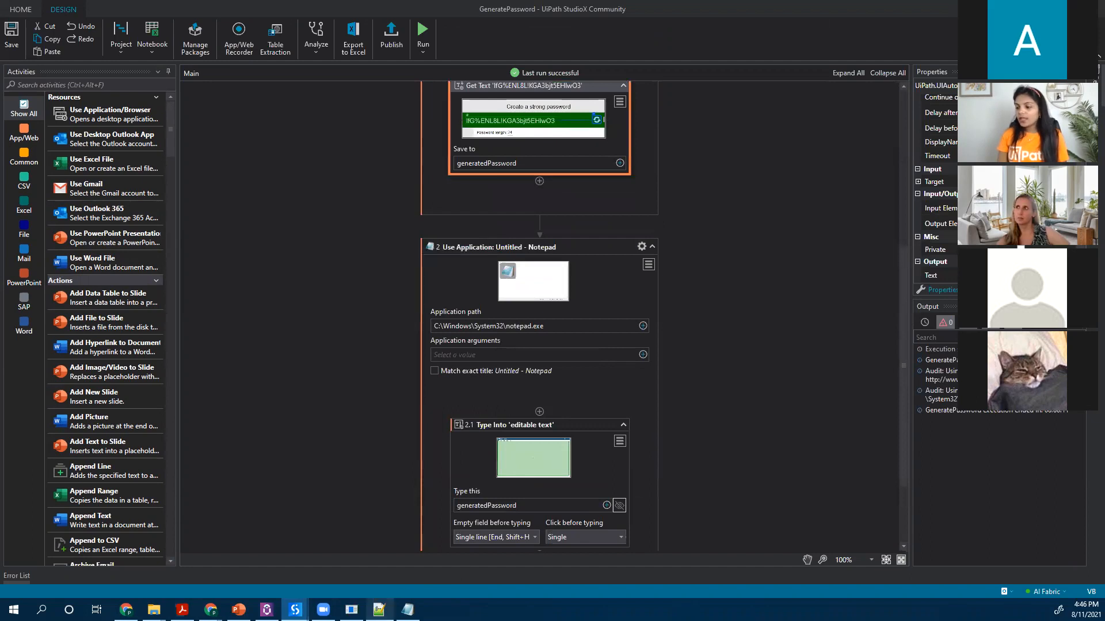
- Compare the password typed in Notepad with the one on the Password Generator page, moving the Notepad window below the page's password
{"action": "left_click", "coordinate": [407, 609]}
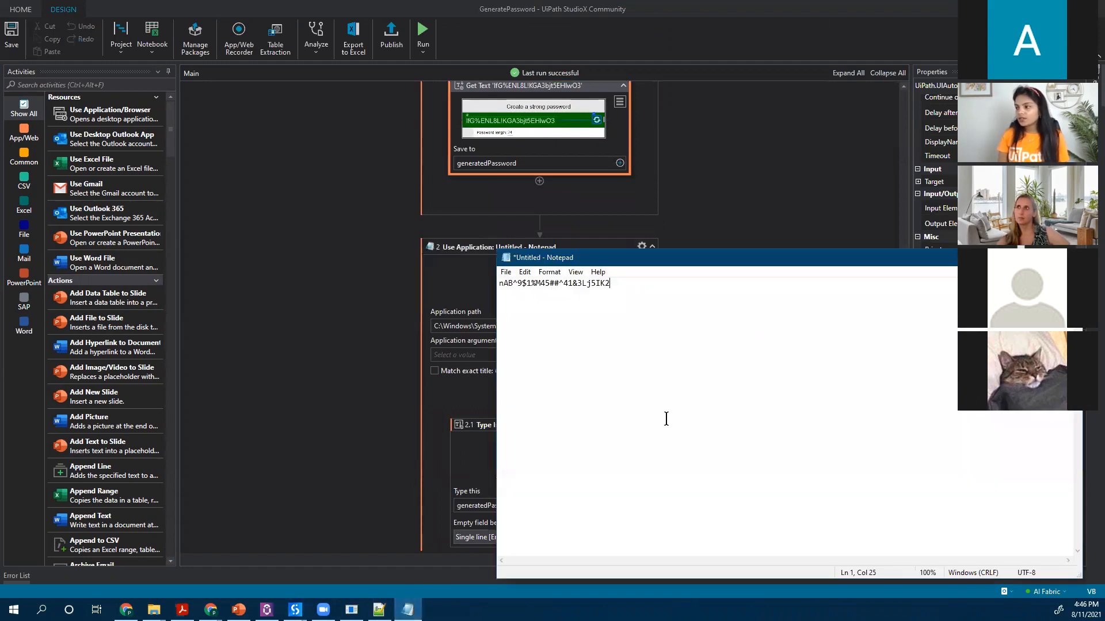
{"action": "left_click", "coordinate": [211, 610]}
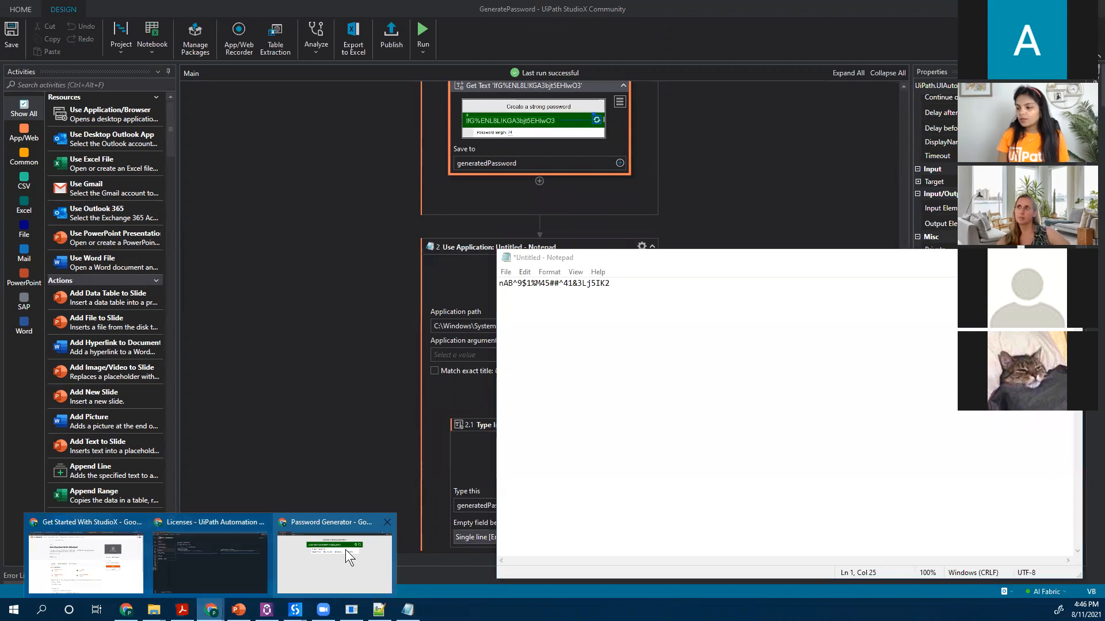
{"action": "left_click", "coordinate": [345, 550]}
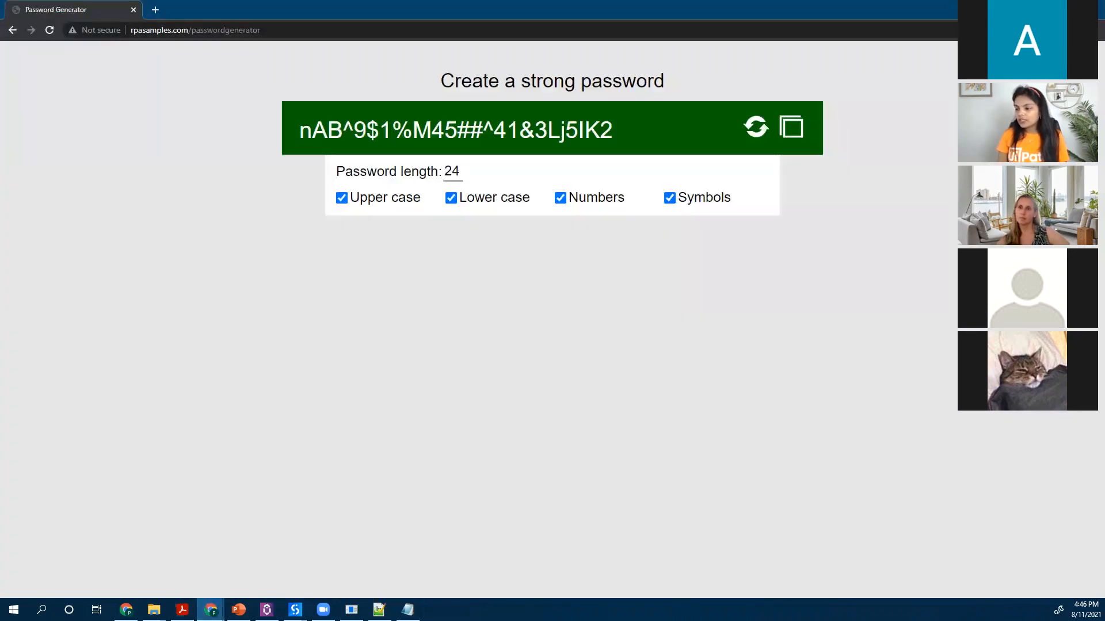
{"action": "left_click", "coordinate": [407, 609]}
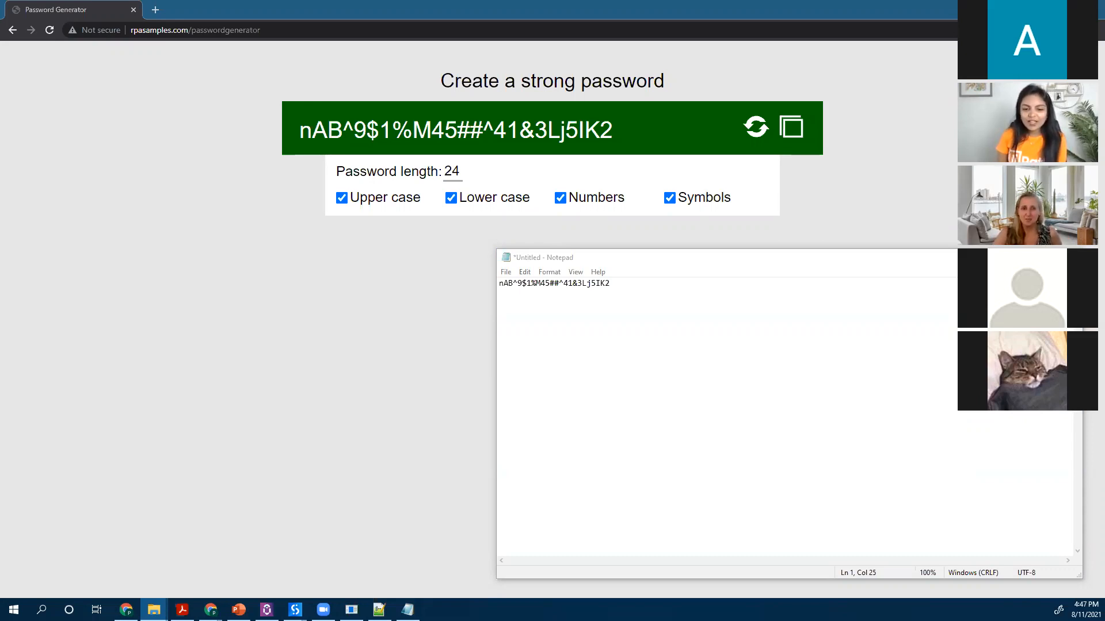
{"action": "left_click_drag", "start_coordinate": [764, 260], "coordinate": [529, 192]}
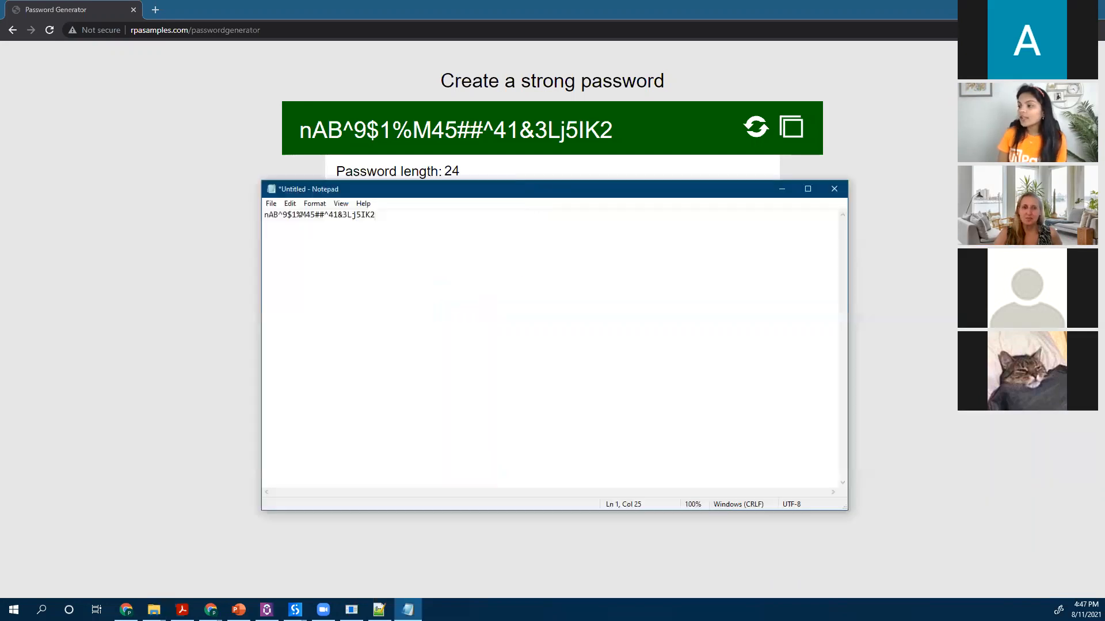
- Open a new blank Notepad window and switch back to the GeneratePassword project in StudioX
{"action": "left_click", "coordinate": [295, 610]}
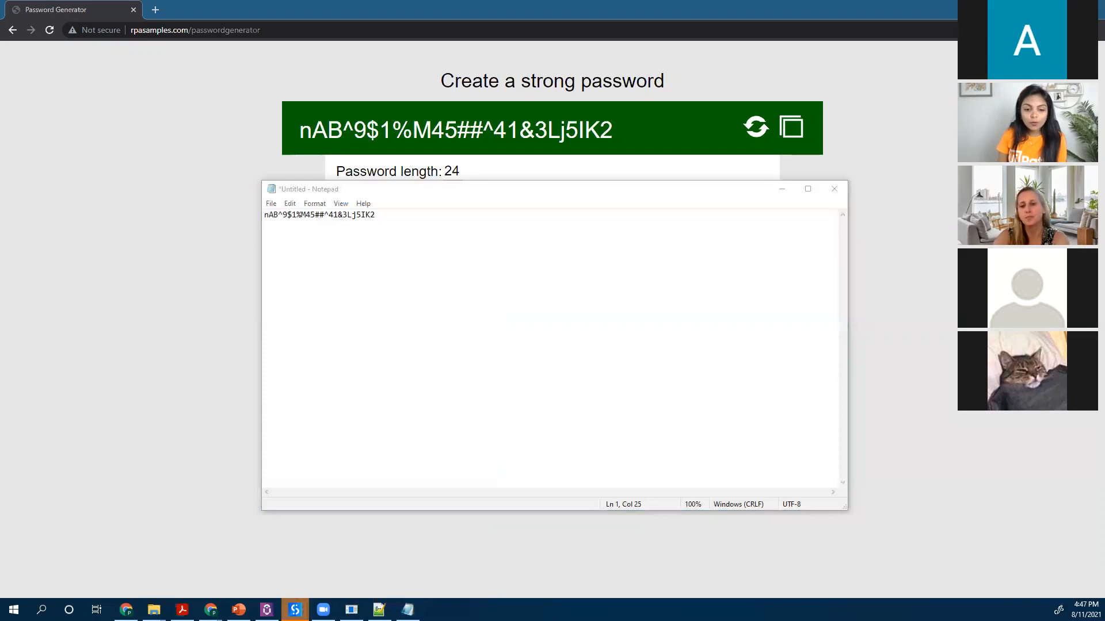
{"action": "left_click", "coordinate": [582, 187]}
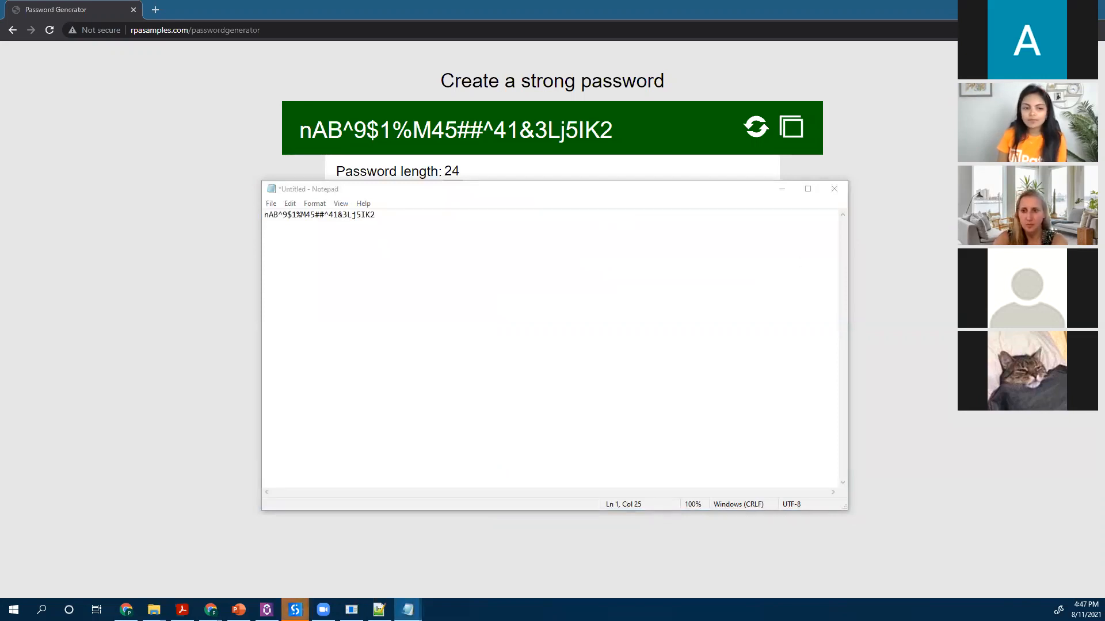
{"action": "key", "text": "ctrl+shift+n"}
{"action": "left_click", "coordinate": [295, 610]}
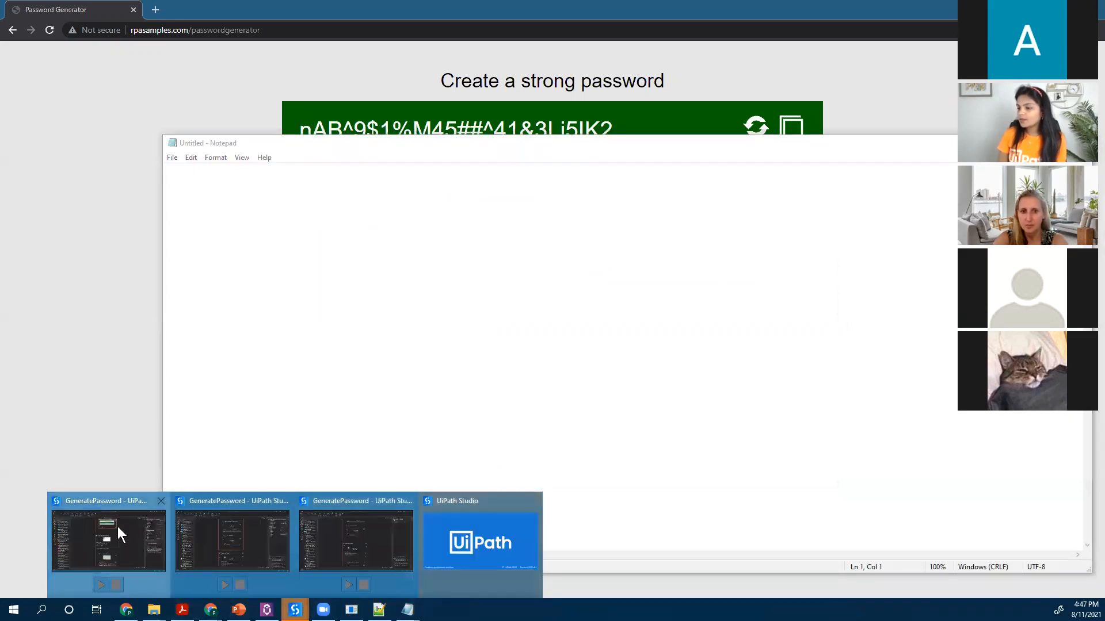
{"action": "left_click", "coordinate": [117, 527]}
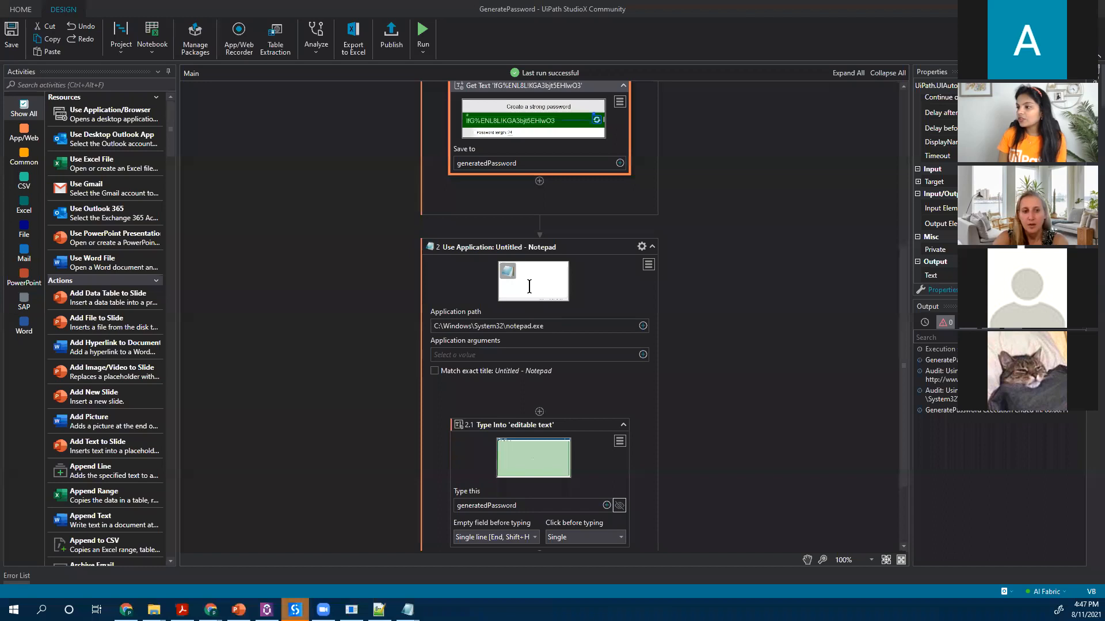
- Select the Notepad Use Application activity, close one of the blank Notepad windows and go to the activities search
{"action": "left_click", "coordinate": [509, 259]}
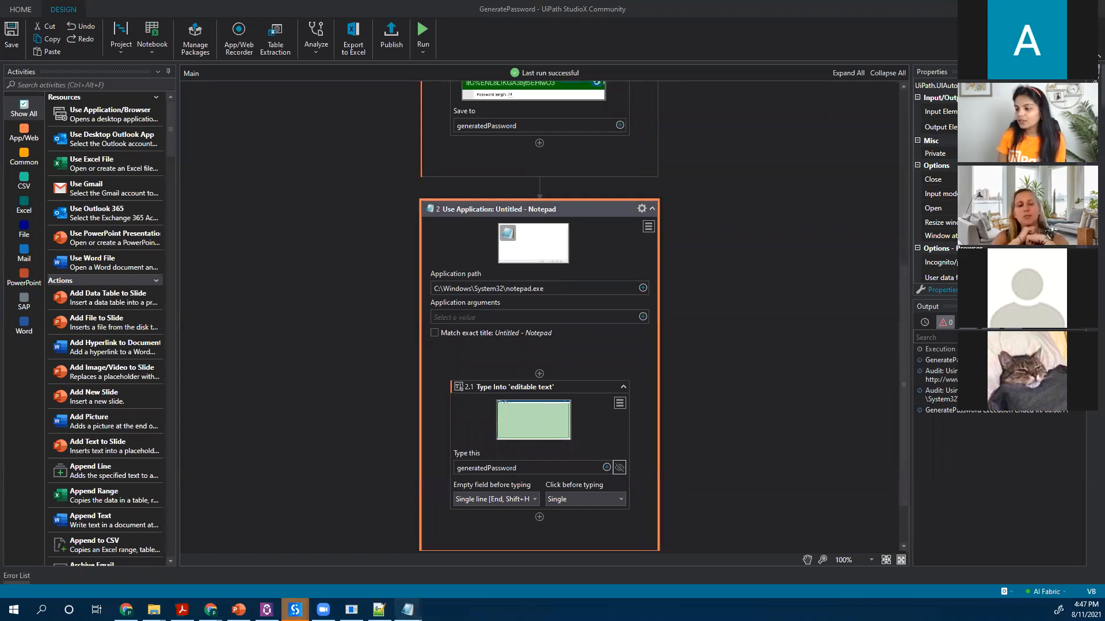
{"action": "left_click", "coordinate": [407, 609]}
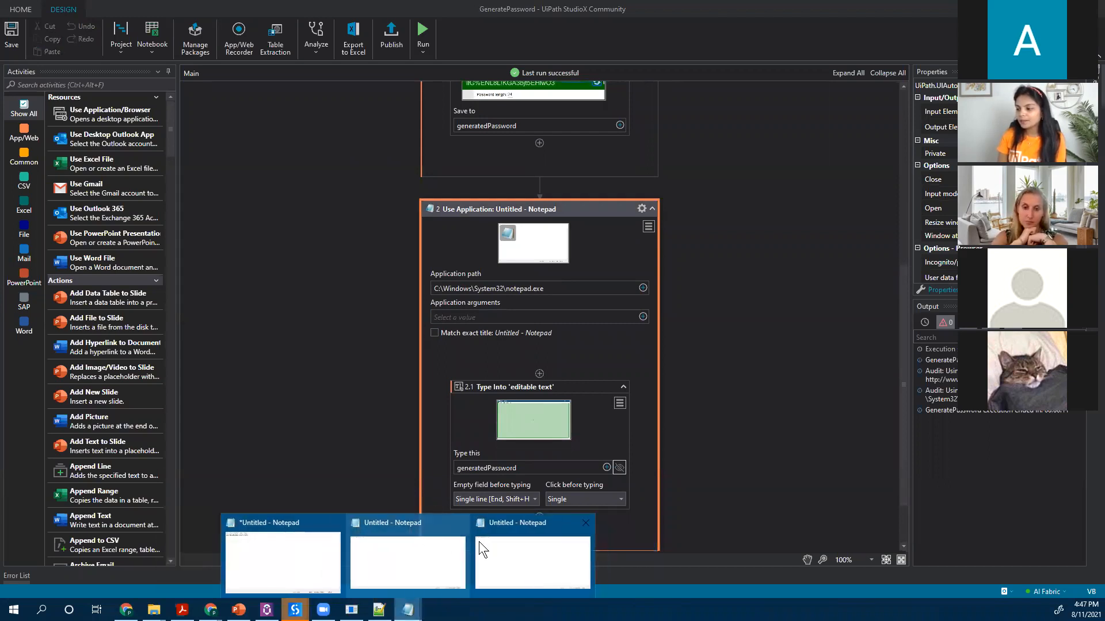
{"action": "left_click", "coordinate": [461, 522]}
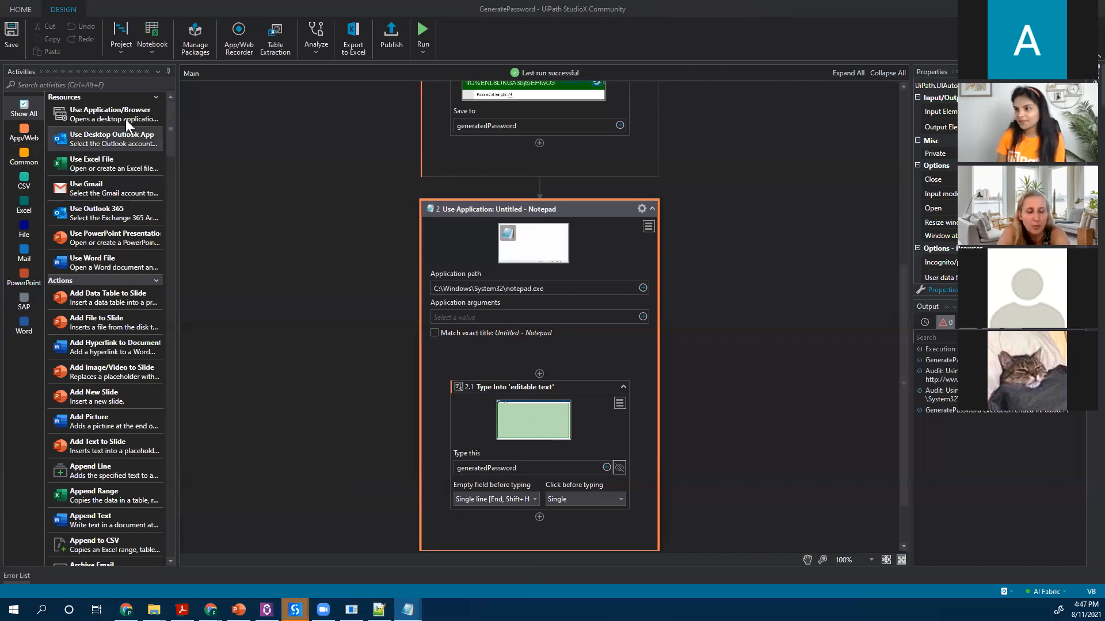
{"action": "scroll", "coordinate": [486, 403], "scroll_direction": "down", "scroll_amount": 2}
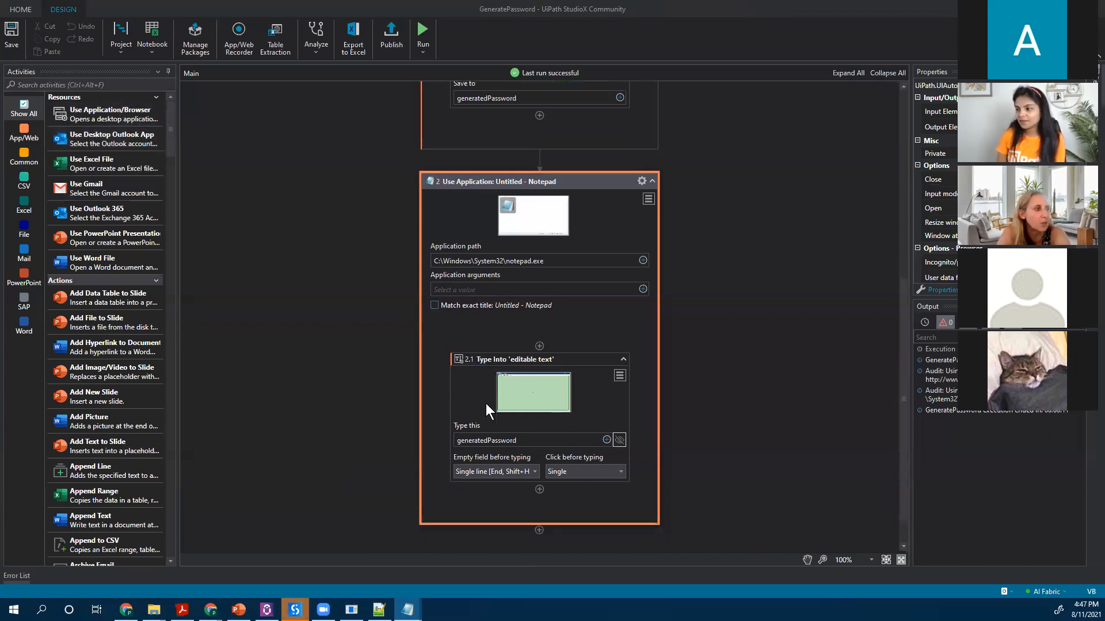
{"action": "left_click", "coordinate": [112, 85]}
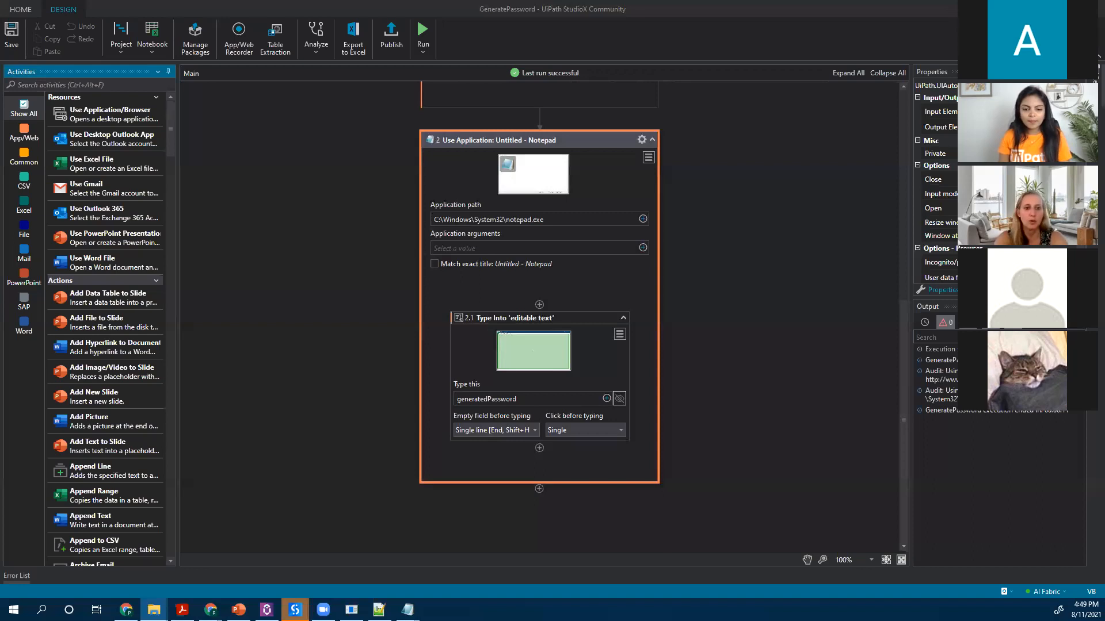
- Examine the Log Message's log level options and the Use Excel File - Unicorn Name activity, collapsed and expanded, in the FindYourUnicornName project
{"action": "scroll", "coordinate": [765, 420], "scroll_direction": "up", "scroll_amount": 4}
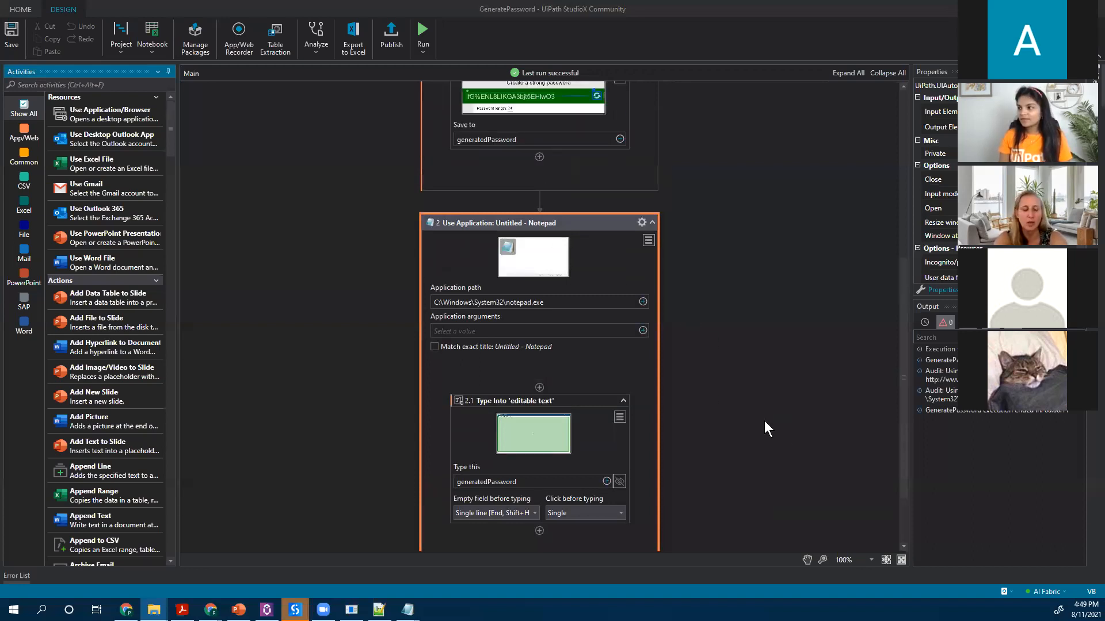
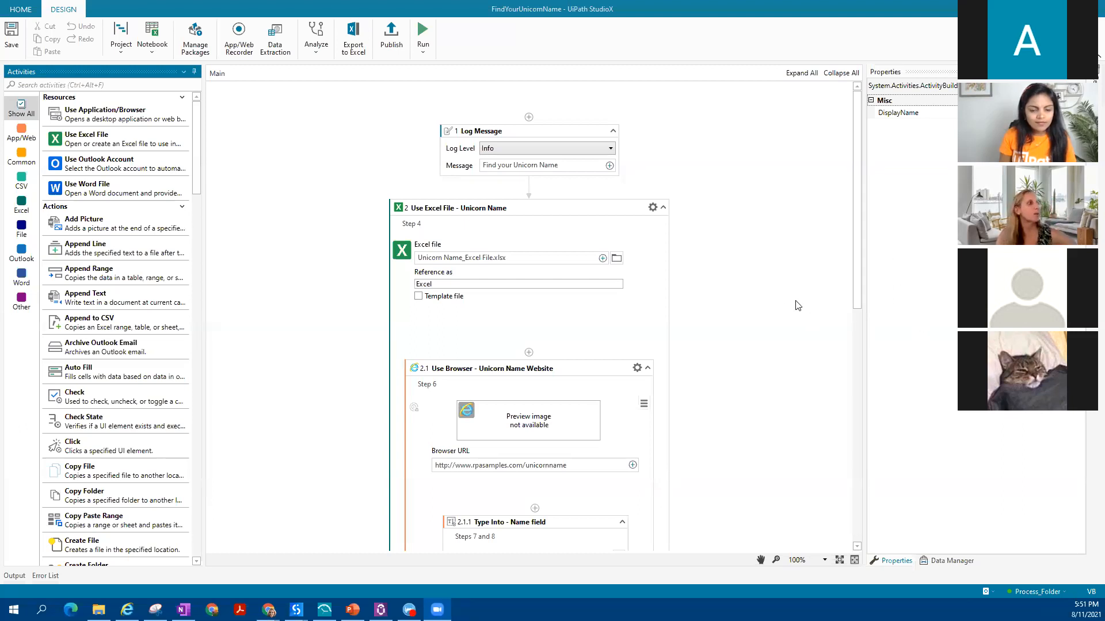
{"action": "left_click", "coordinate": [843, 108]}
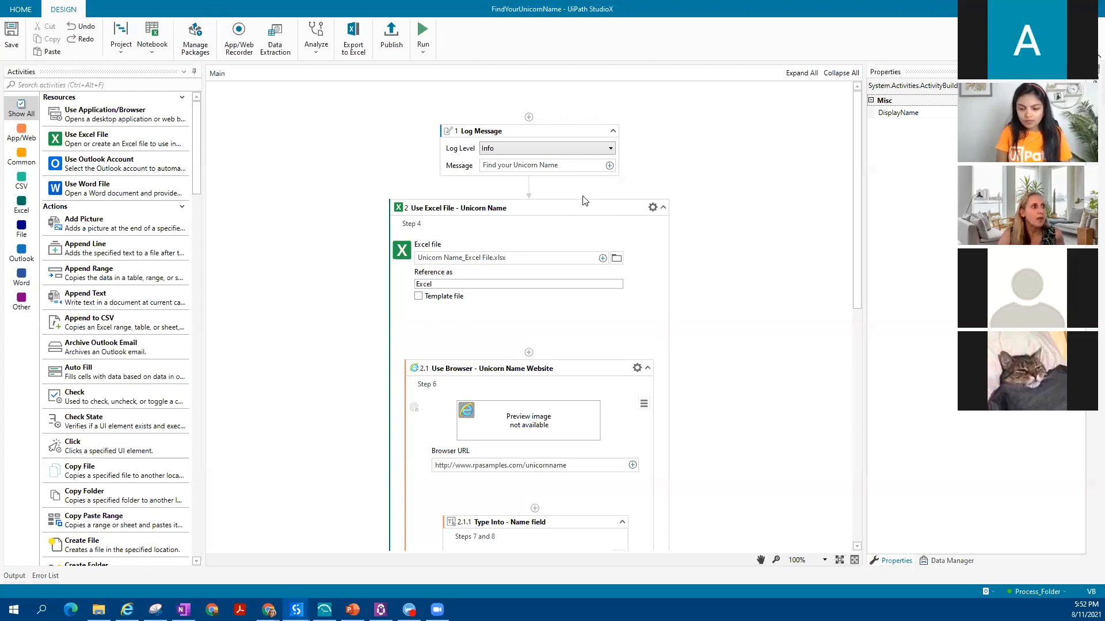
{"action": "left_click", "coordinate": [591, 214]}
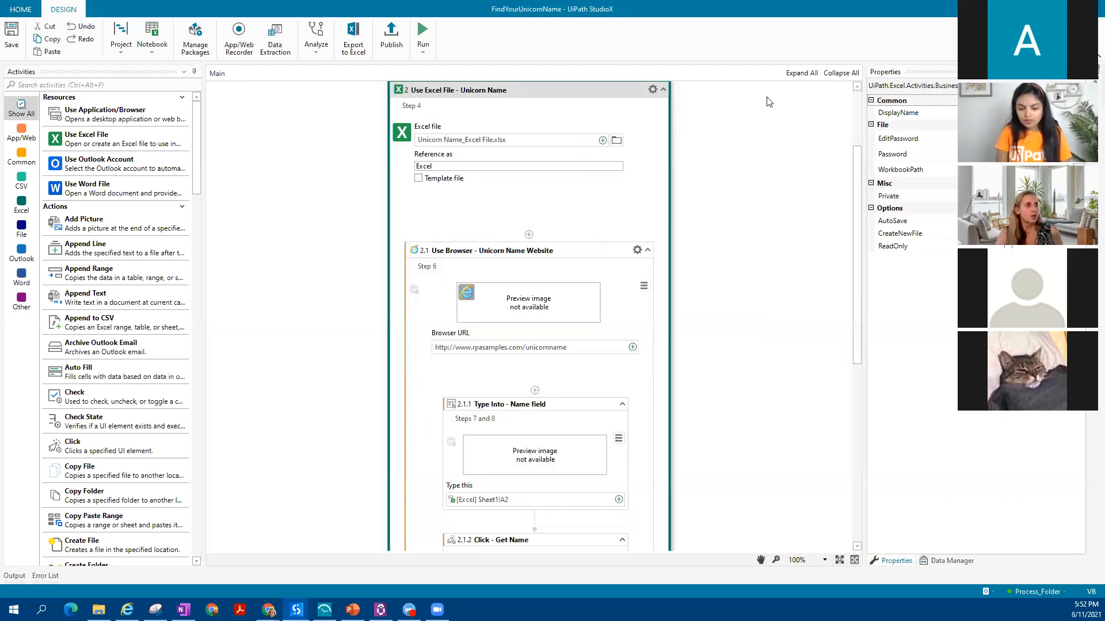
{"action": "scroll", "coordinate": [542, 167], "scroll_direction": "up", "scroll_amount": 2}
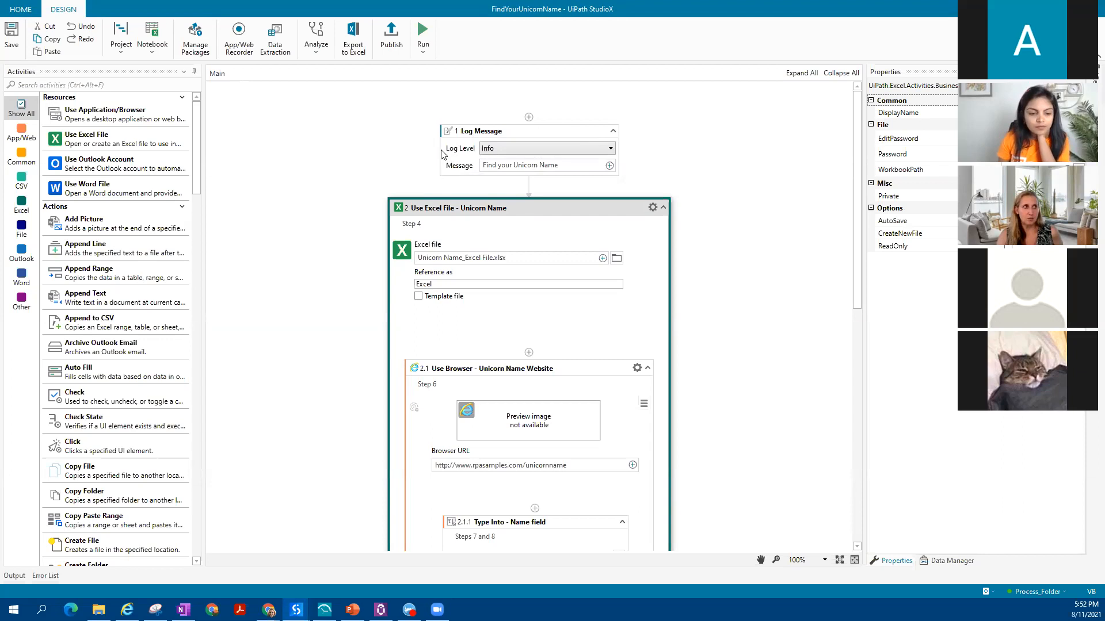
{"action": "left_click", "coordinate": [606, 151]}
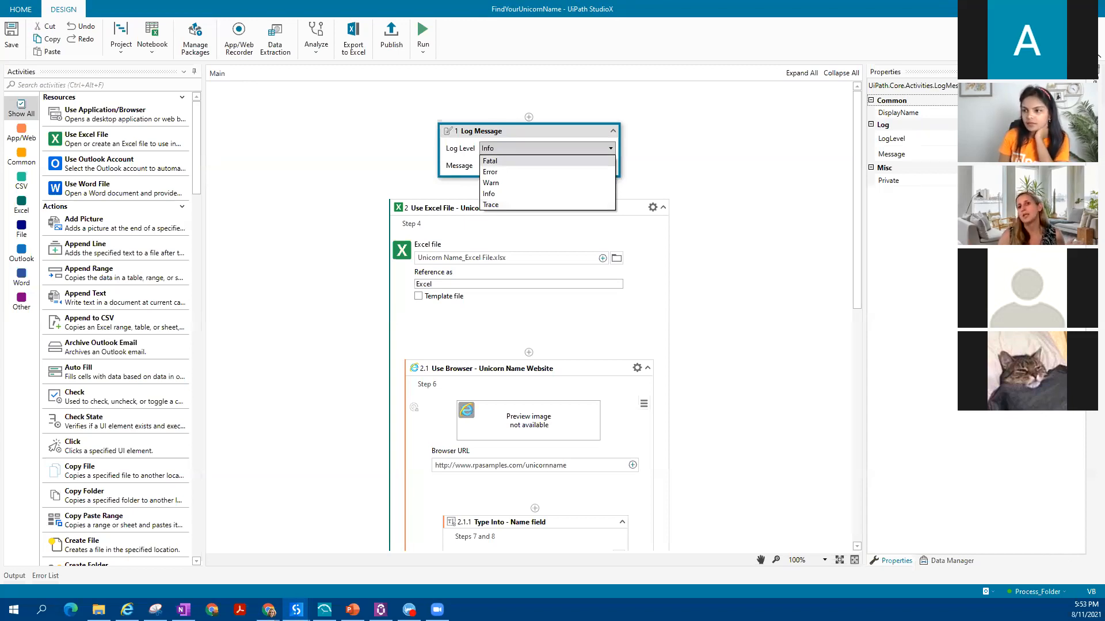
{"action": "key", "text": "Escape"}
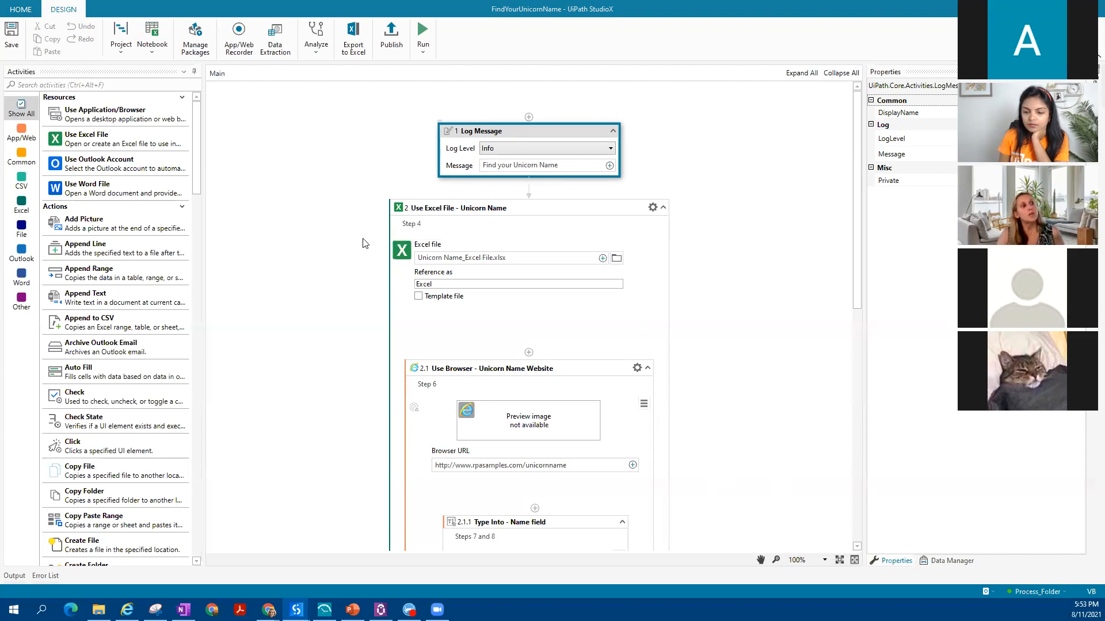
{"action": "left_click", "coordinate": [665, 209]}
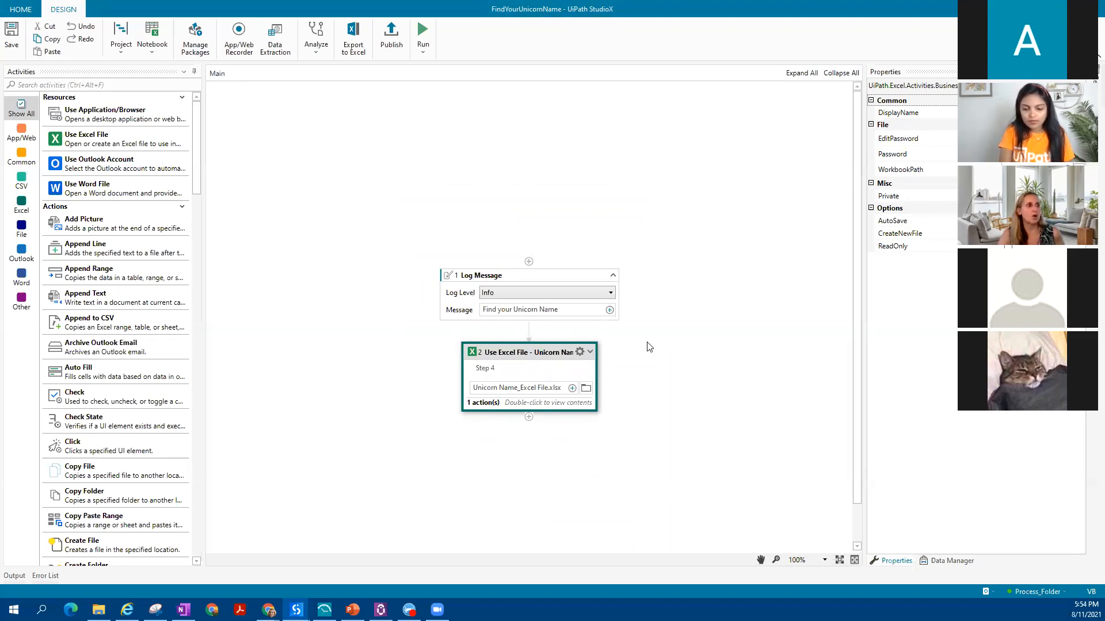
{"action": "left_click", "coordinate": [590, 355]}
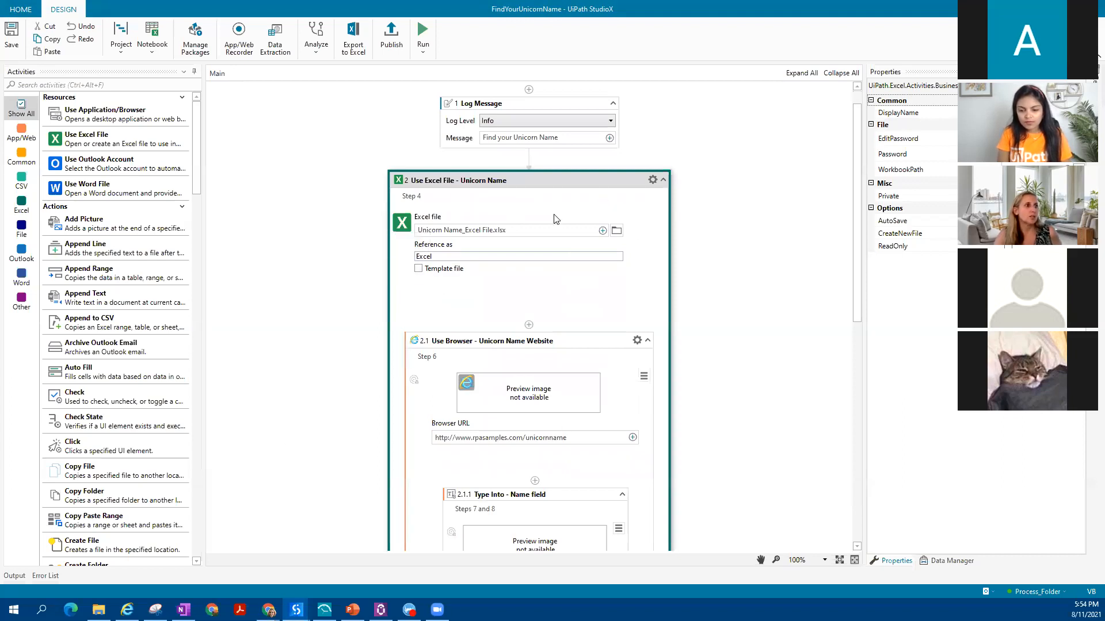
{"action": "scroll", "coordinate": [552, 242], "scroll_direction": "down", "scroll_amount": 1}
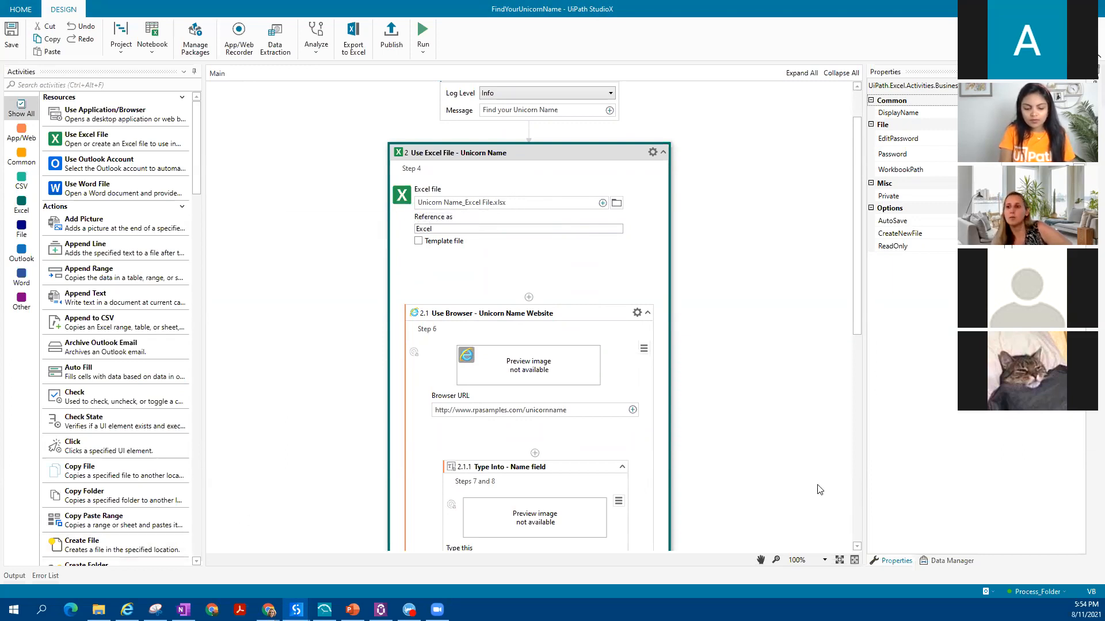
{"action": "key", "text": "alt+Tab"}
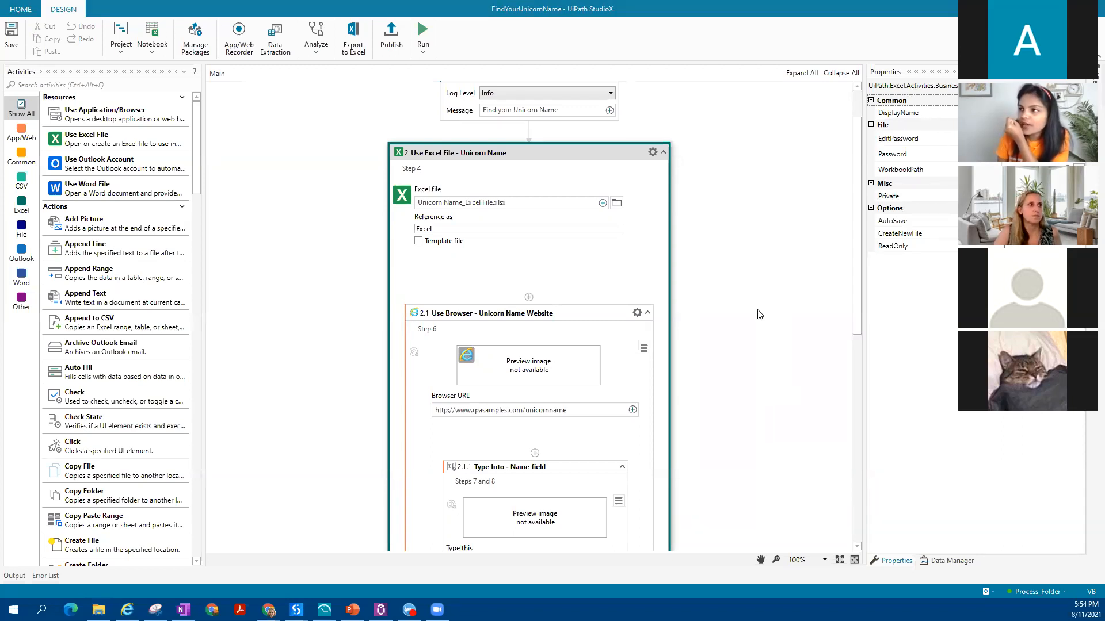
{"action": "scroll", "coordinate": [758, 314], "scroll_direction": "up", "scroll_amount": 1}
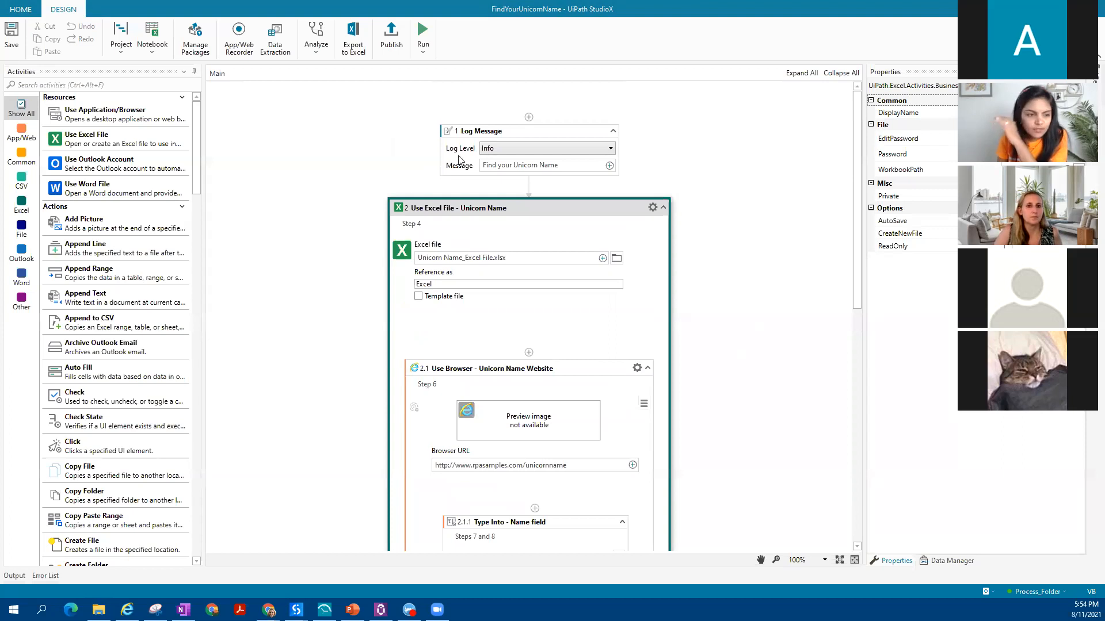
- Search the available activities for "log" and select the existing Log Message activity
{"action": "left_click", "coordinate": [581, 134]}
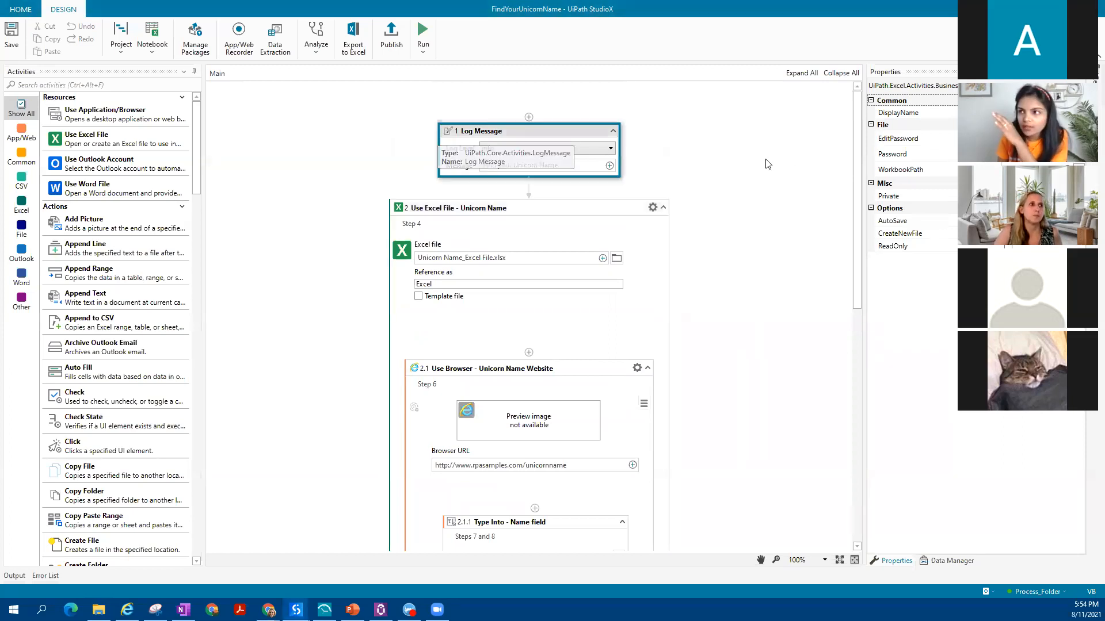
{"action": "left_click", "coordinate": [161, 82]}
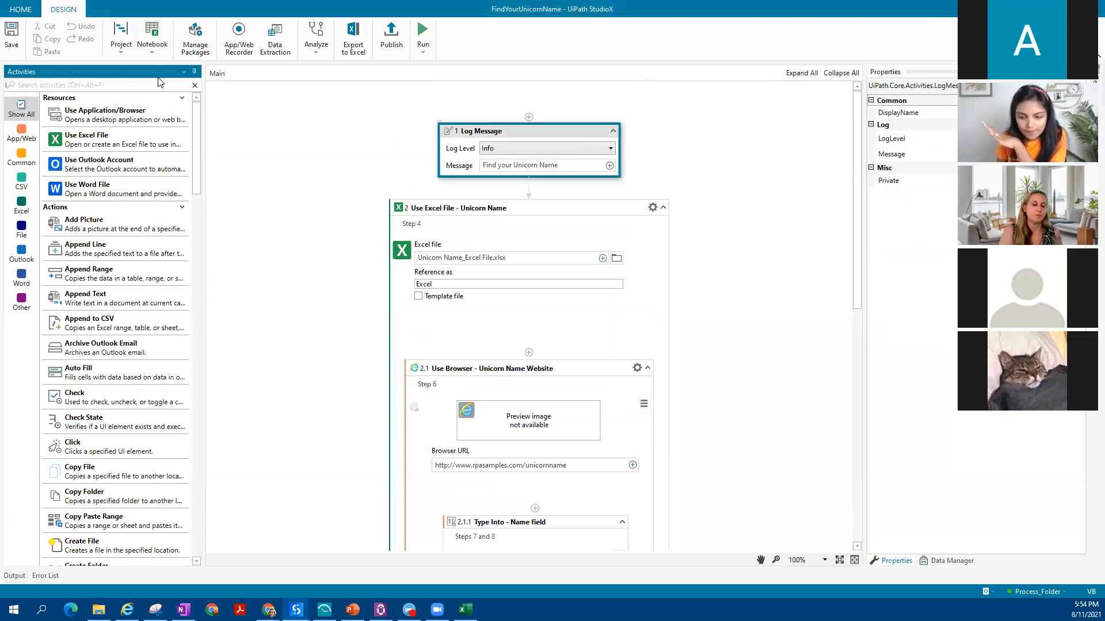
{"action": "type", "text": "log"}
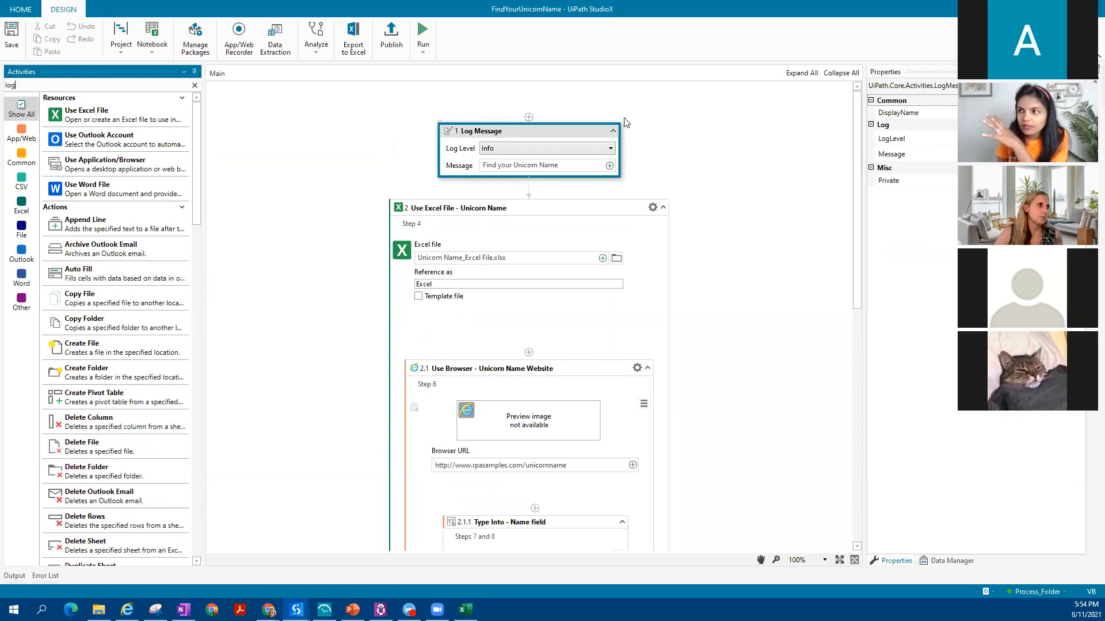
{"action": "left_click", "coordinate": [555, 131]}
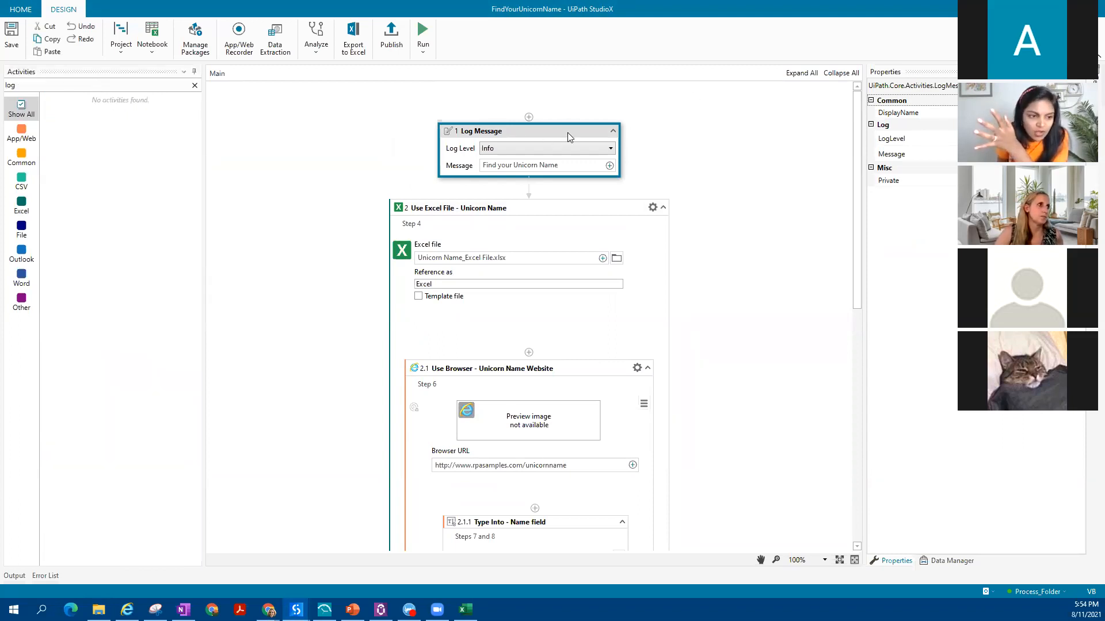
- Search the activities for "wri" and add a Write Line activity between Log Message and Use Excel File
{"action": "left_click", "coordinate": [76, 85]}
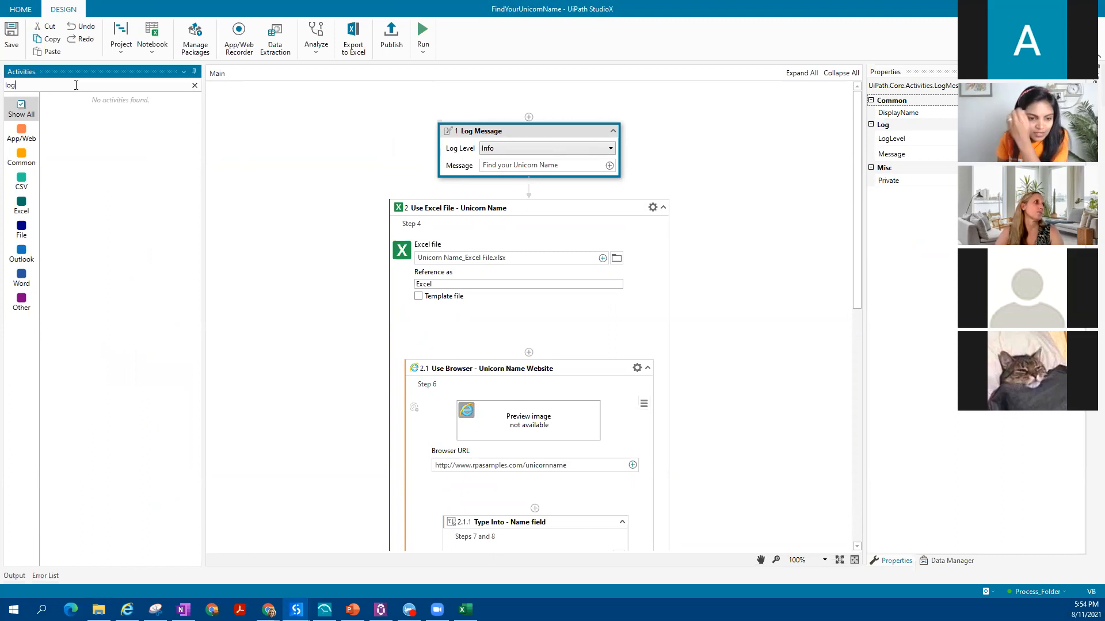
{"action": "type", "text": "wri"}
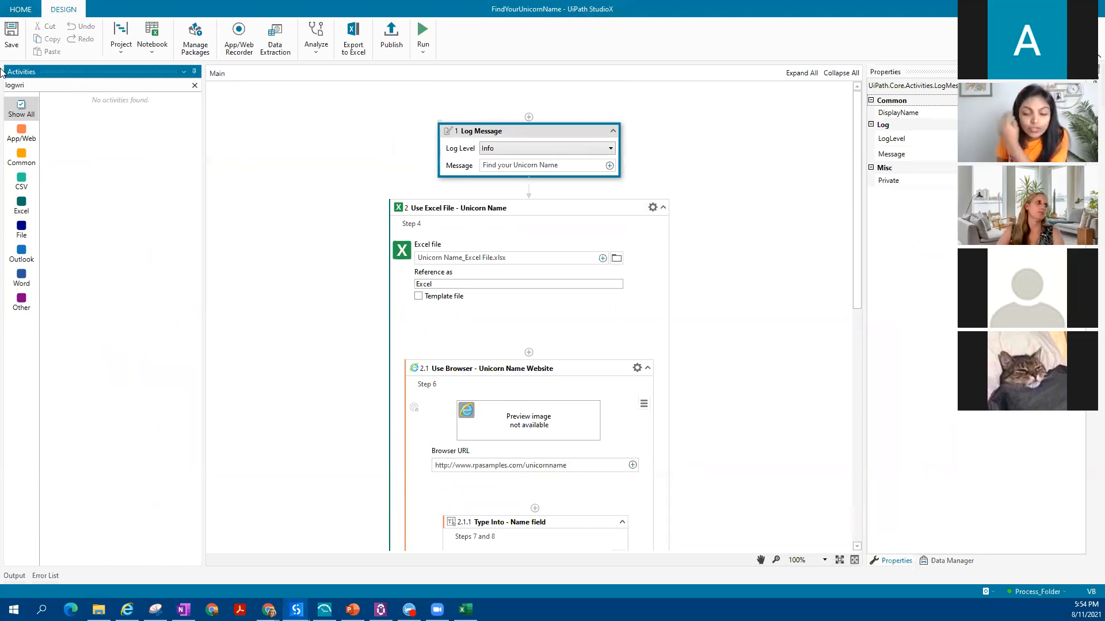
{"action": "left_click_drag", "start_coordinate": [16, 85], "coordinate": [4, 85]}
{"action": "key", "text": "BackSpace"}
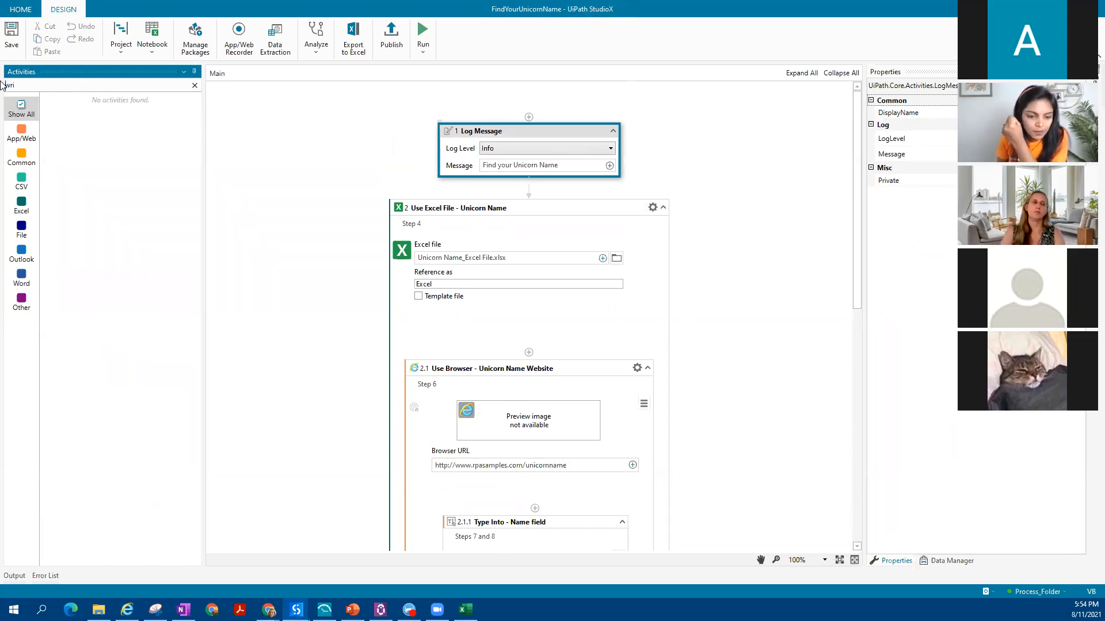
{"action": "left_click_drag", "start_coordinate": [103, 118], "coordinate": [518, 199]}
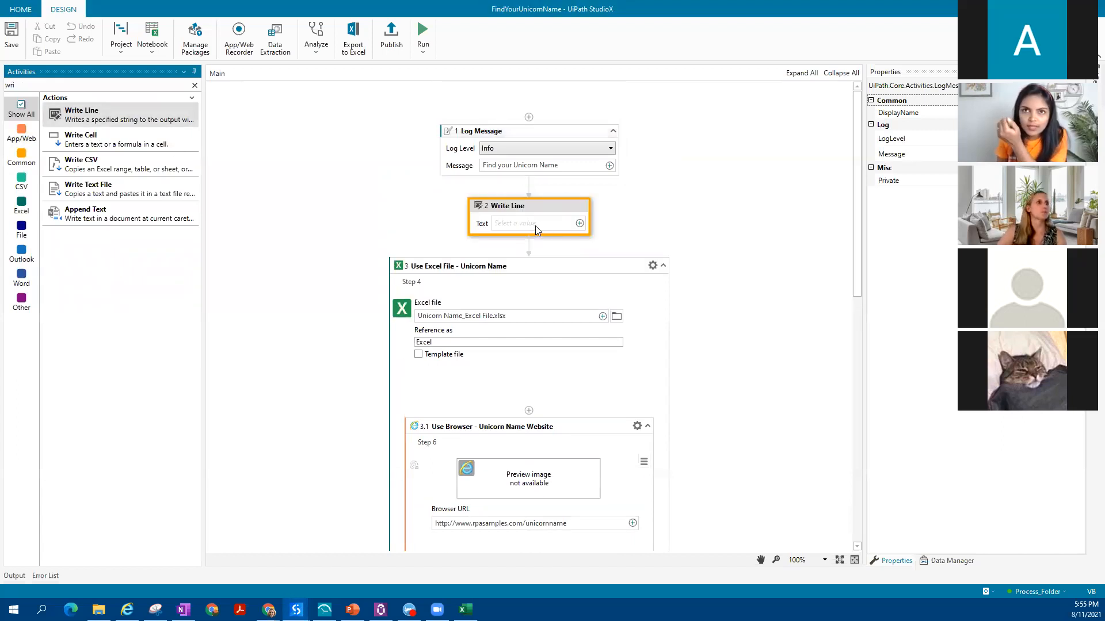
- Set the Write Line activity's text to "Find your Unicorn Name", matching the Log Message, using the Text Builder
{"action": "left_click", "coordinate": [451, 156]}
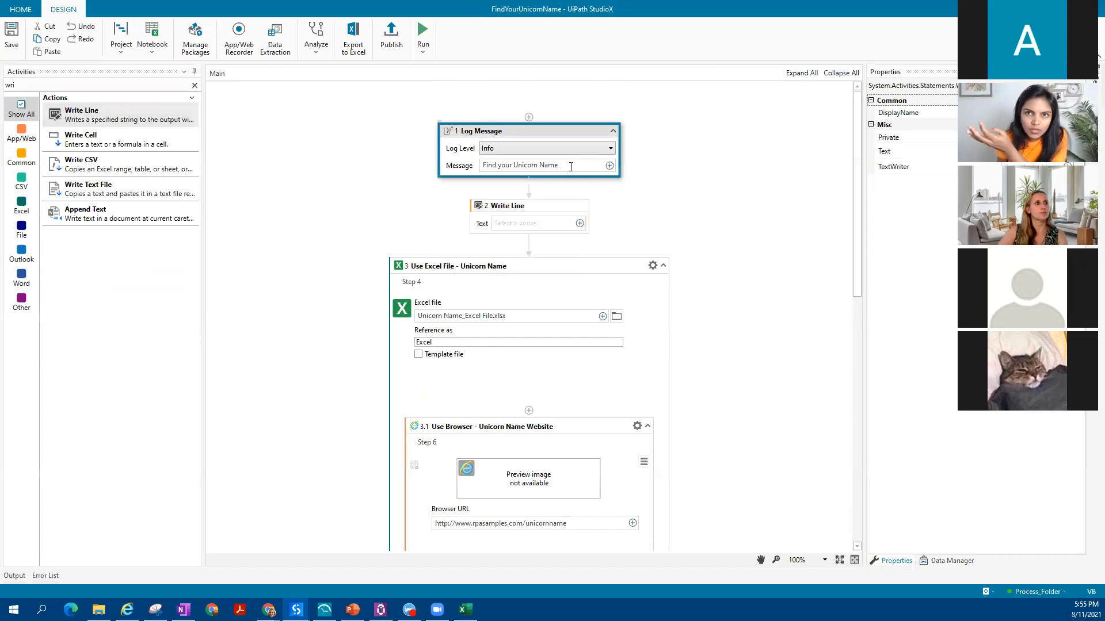
{"action": "left_click", "coordinate": [609, 166]}
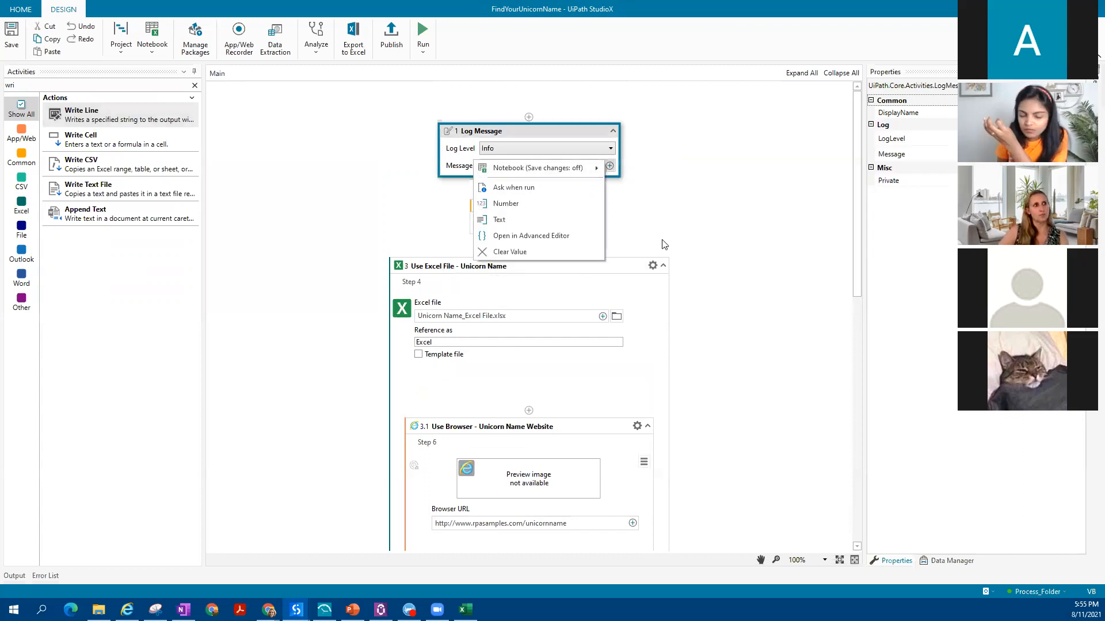
{"action": "left_click", "coordinate": [519, 228]}
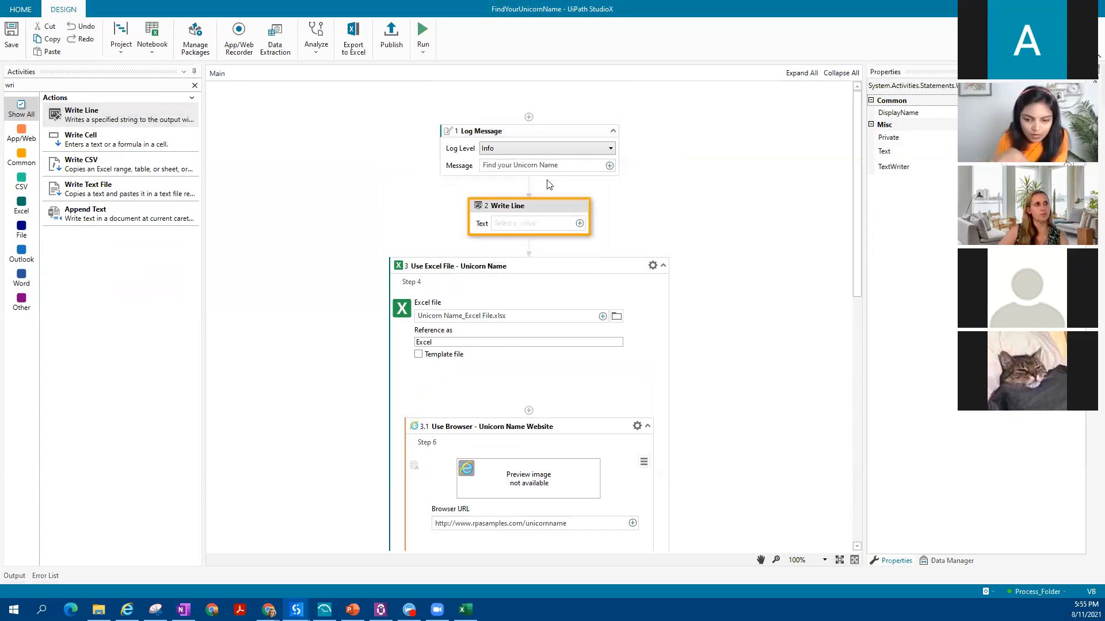
{"action": "left_click", "coordinate": [579, 223]}
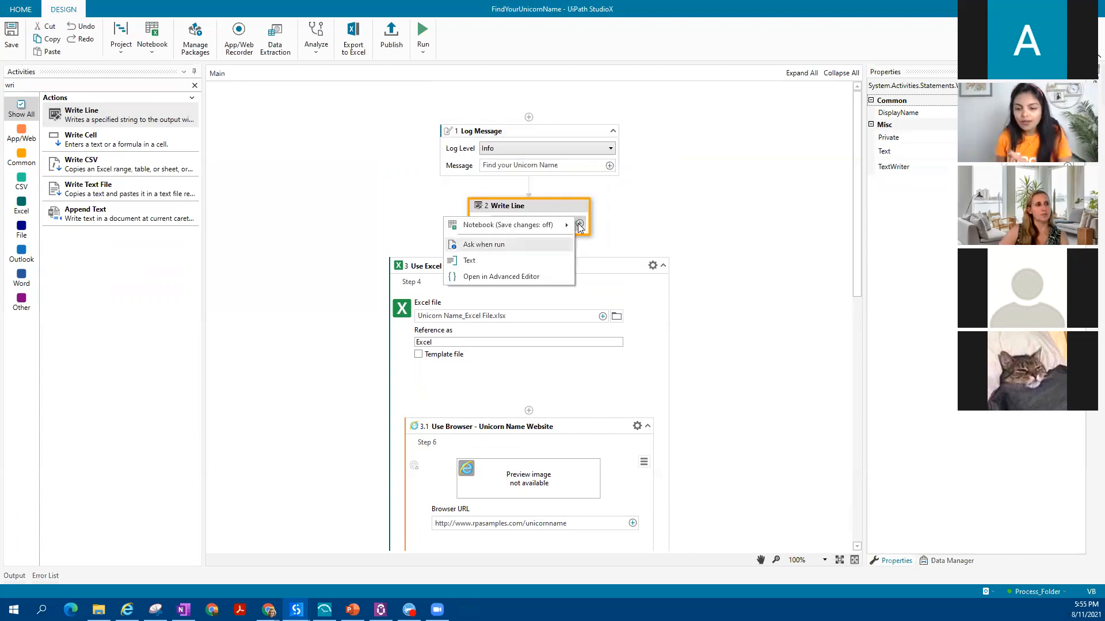
{"action": "left_click", "coordinate": [496, 261]}
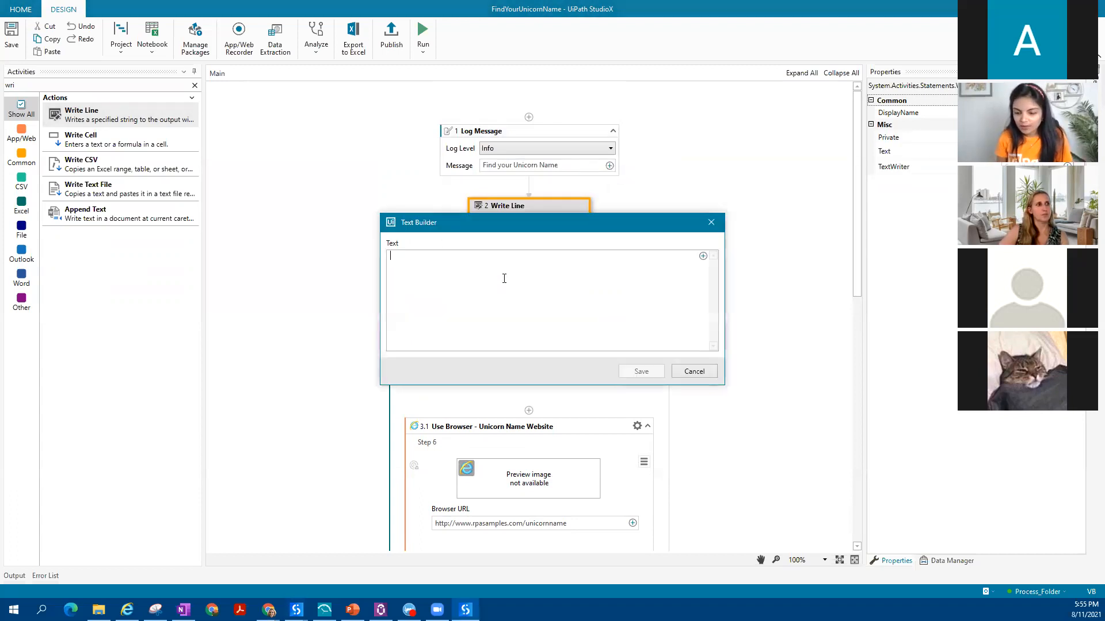
{"action": "type", "text": "Find yo"}
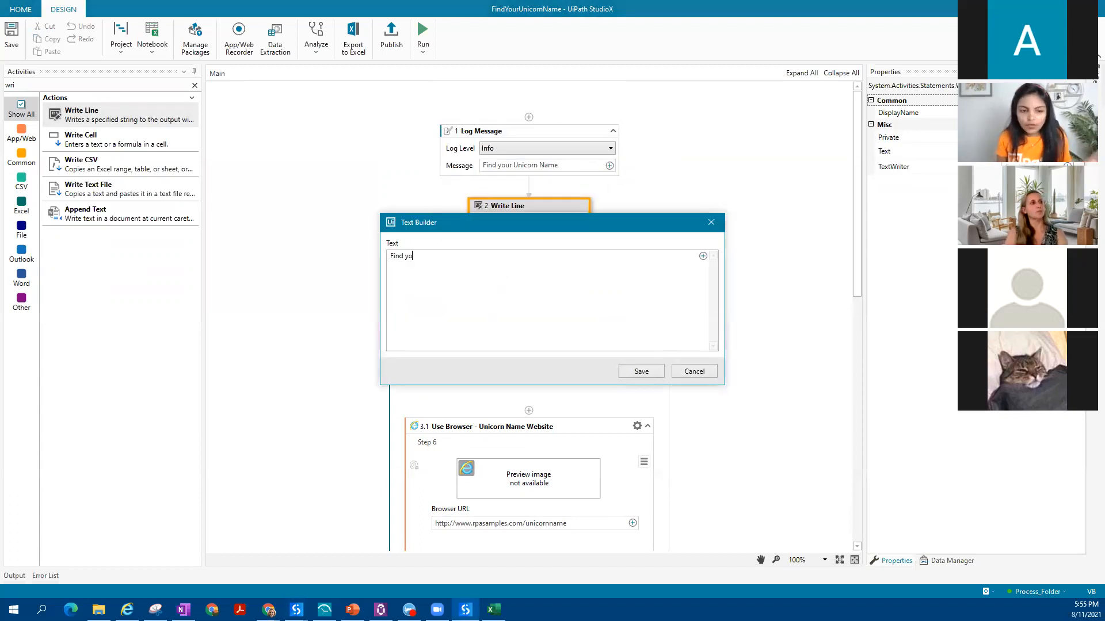
{"action": "type", "text": "ur Unicorn Name"}
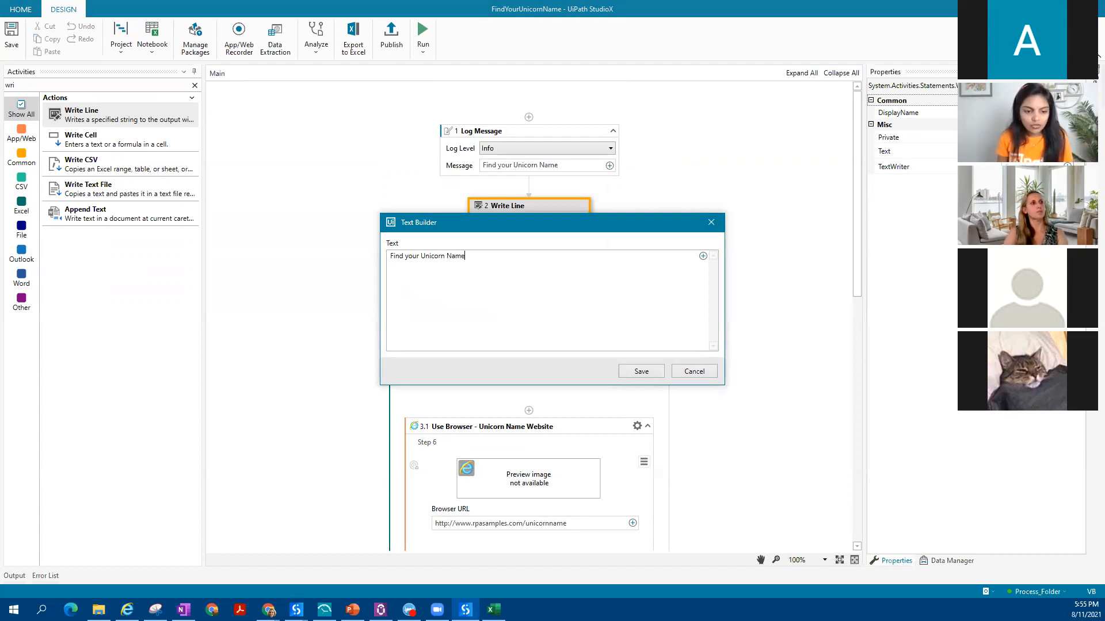
{"action": "left_click", "coordinate": [645, 373]}
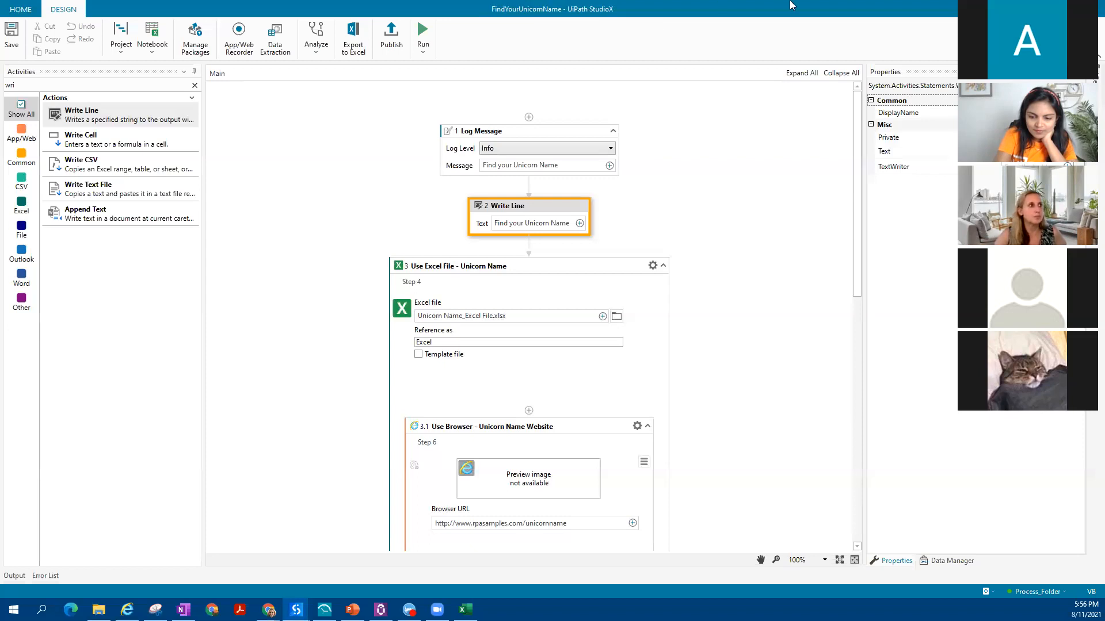
- Try removing the Log Message activity above Write Line, undo the deletion and select Log Message
{"action": "left_click", "coordinate": [574, 137]}
{"action": "key", "text": "Delete"}
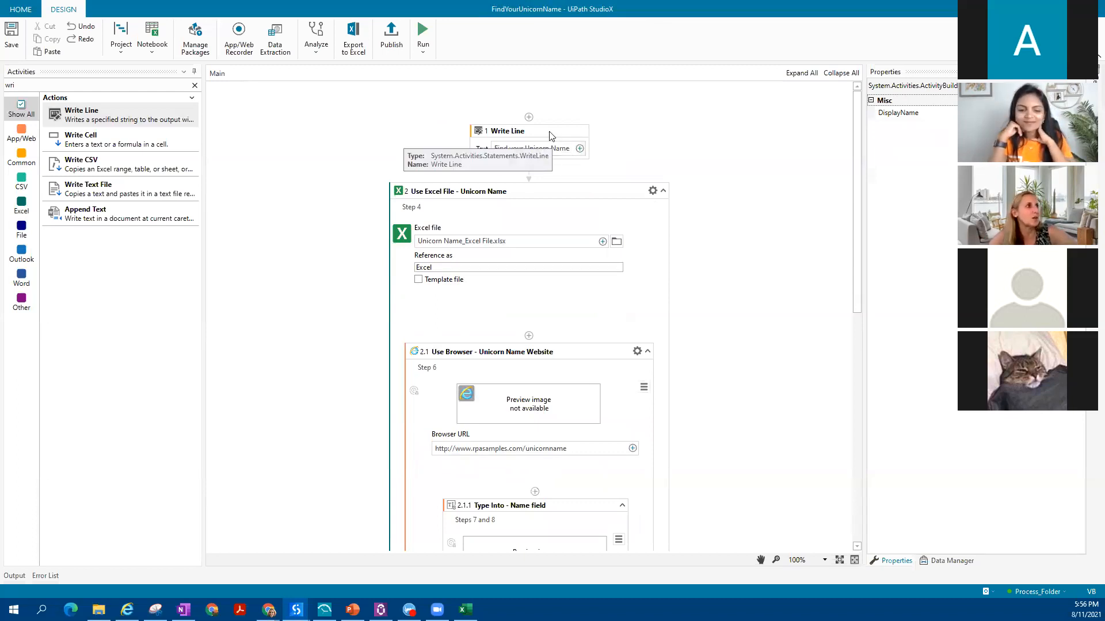
{"action": "left_click", "coordinate": [458, 159]}
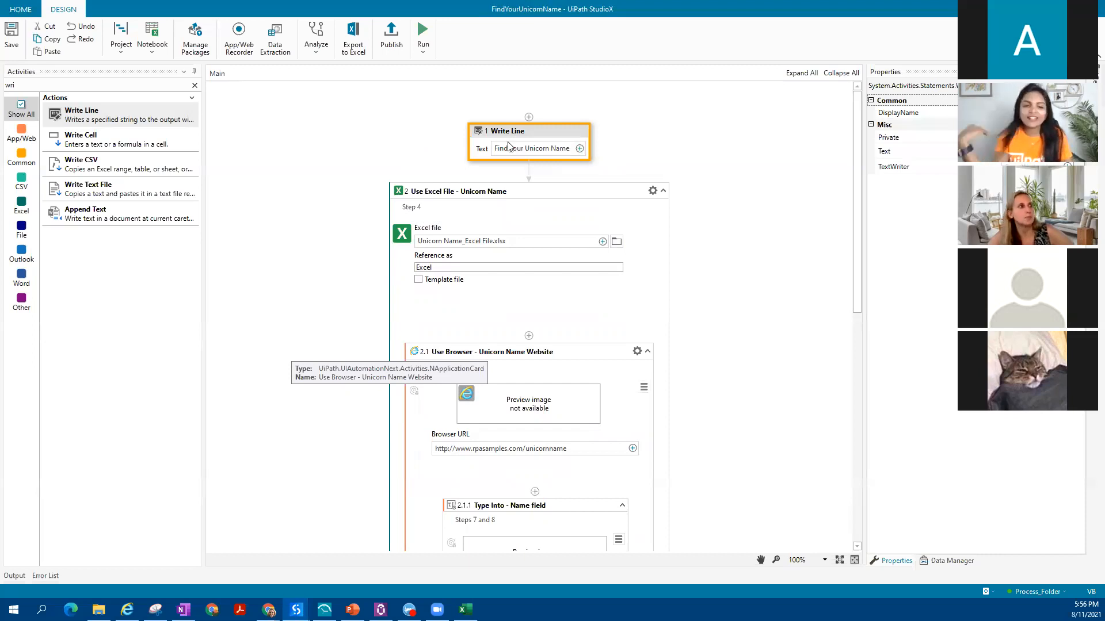
{"action": "left_click", "coordinate": [874, 115]}
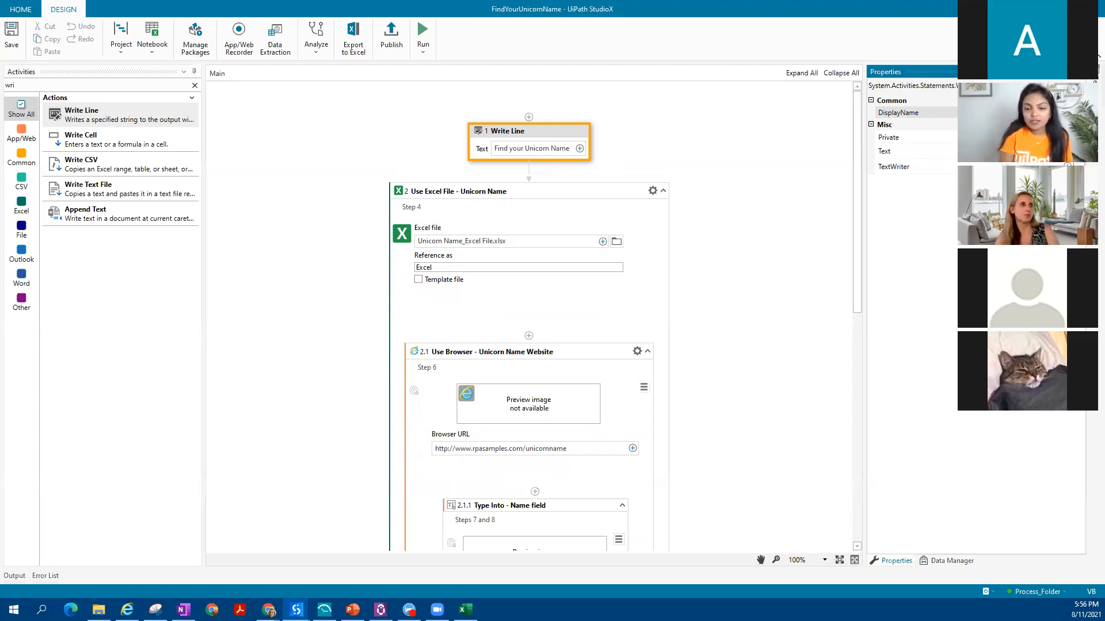
{"action": "left_click", "coordinate": [797, 147]}
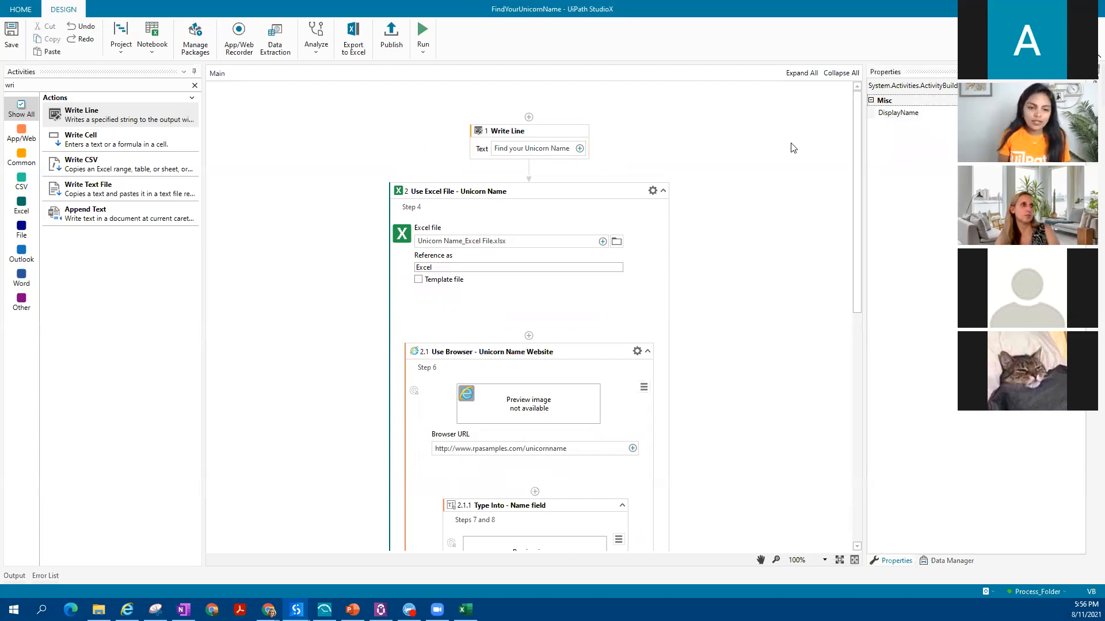
{"action": "key", "text": "ctrl+z"}
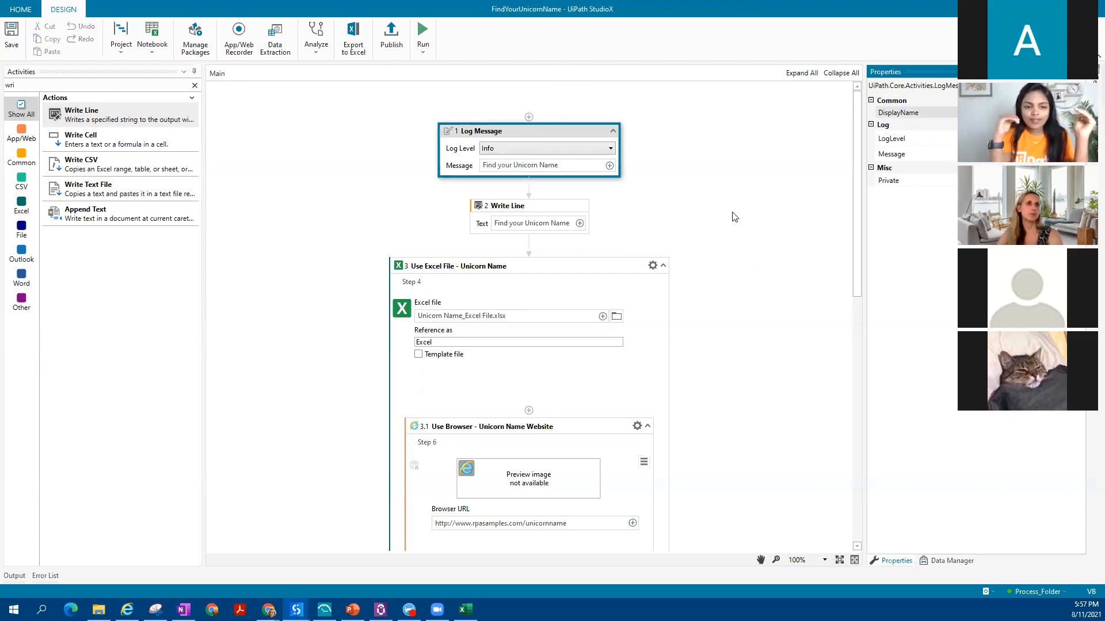
{"action": "left_click", "coordinate": [723, 199]}
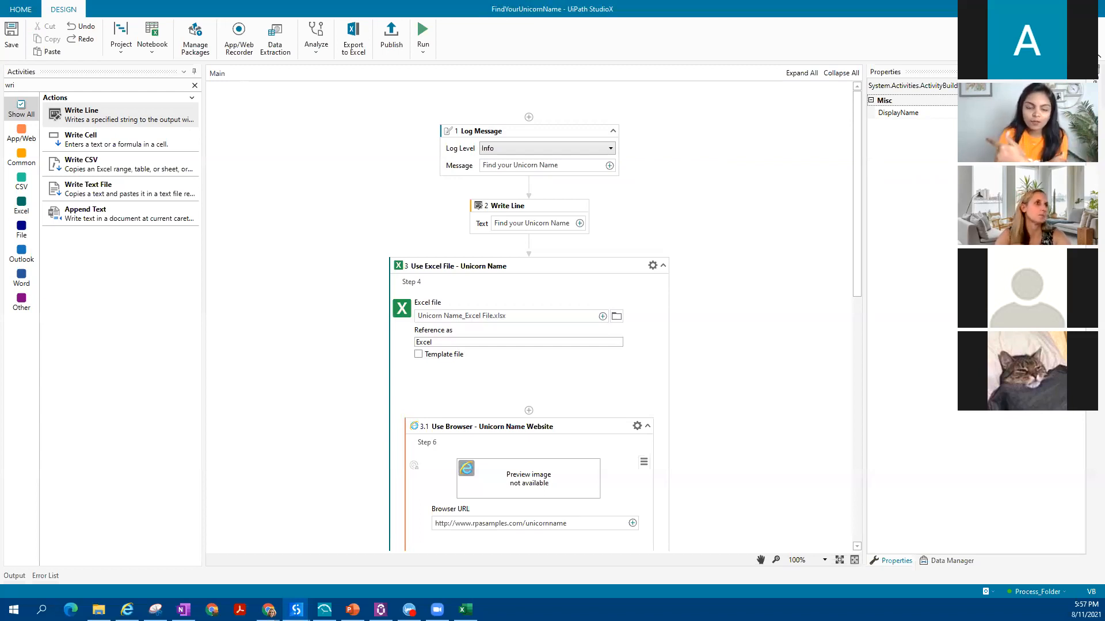
{"action": "left_click", "coordinate": [542, 134]}
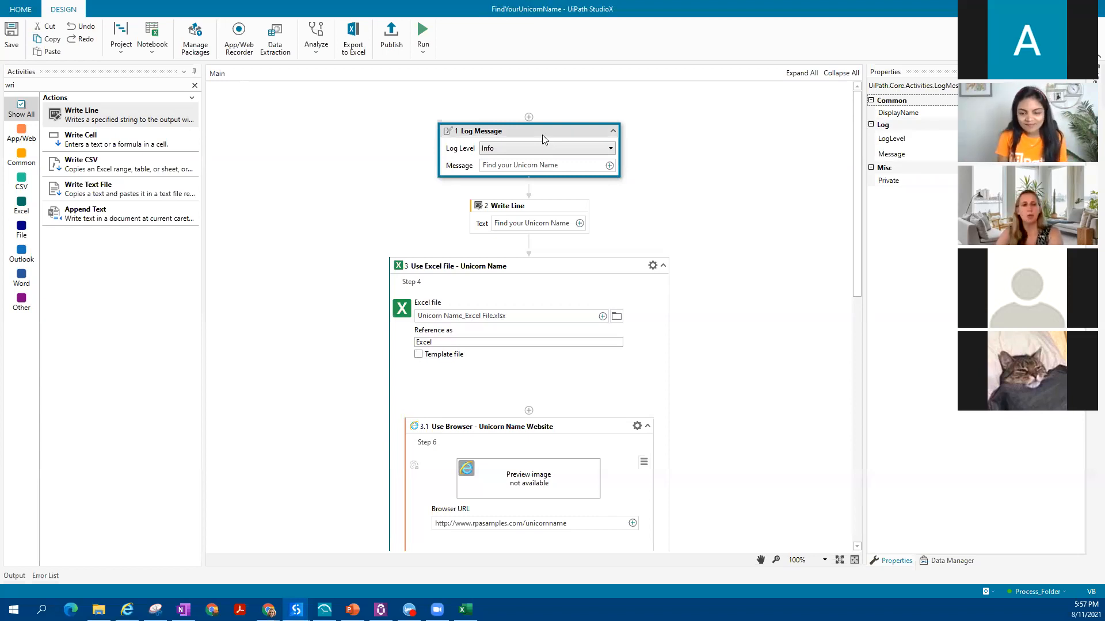
- Remove the Log Message activity and set the Write Line activity's display name to "Log unicorn start"
{"action": "key", "text": "Delete"}
{"action": "left_click", "coordinate": [547, 131]}
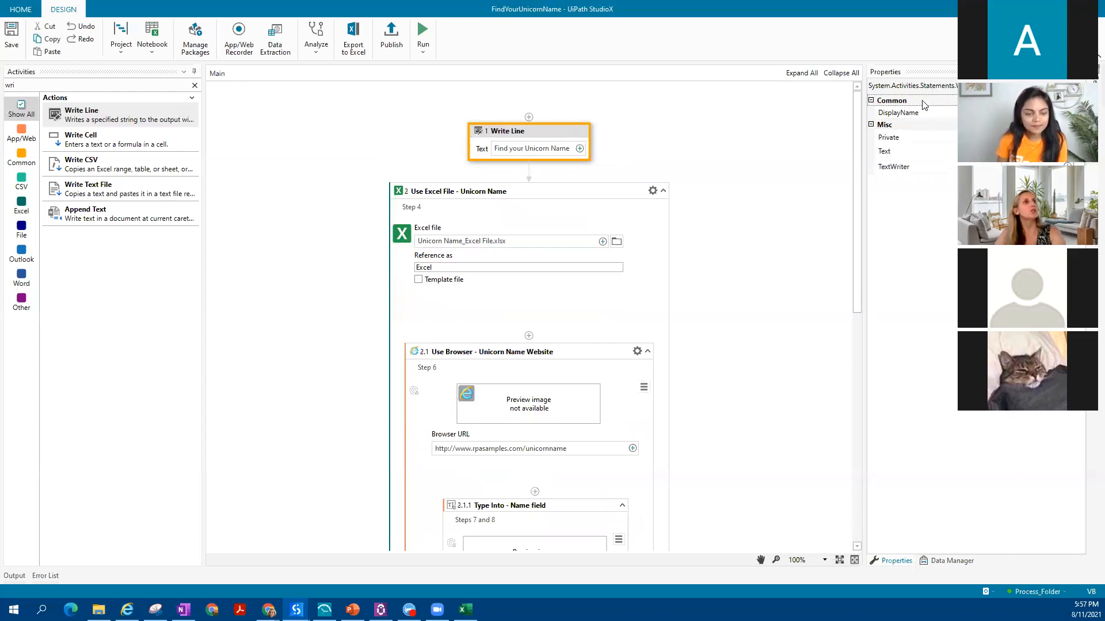
{"action": "left_click", "coordinate": [943, 117]}
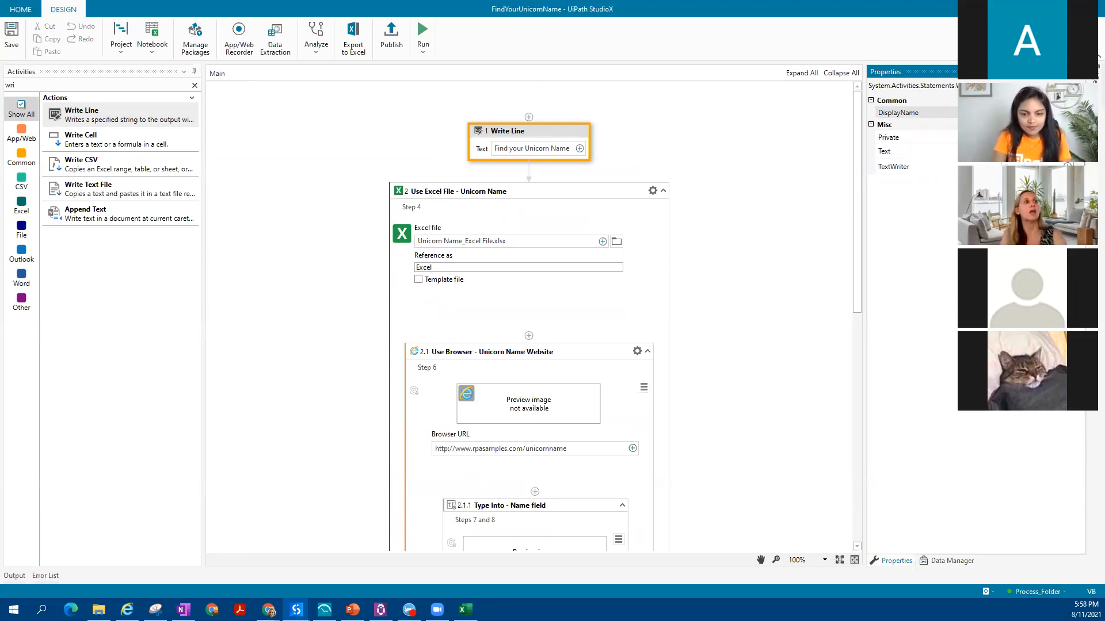
{"action": "type", "text": "Log Message"}
{"action": "key", "text": "Return"}
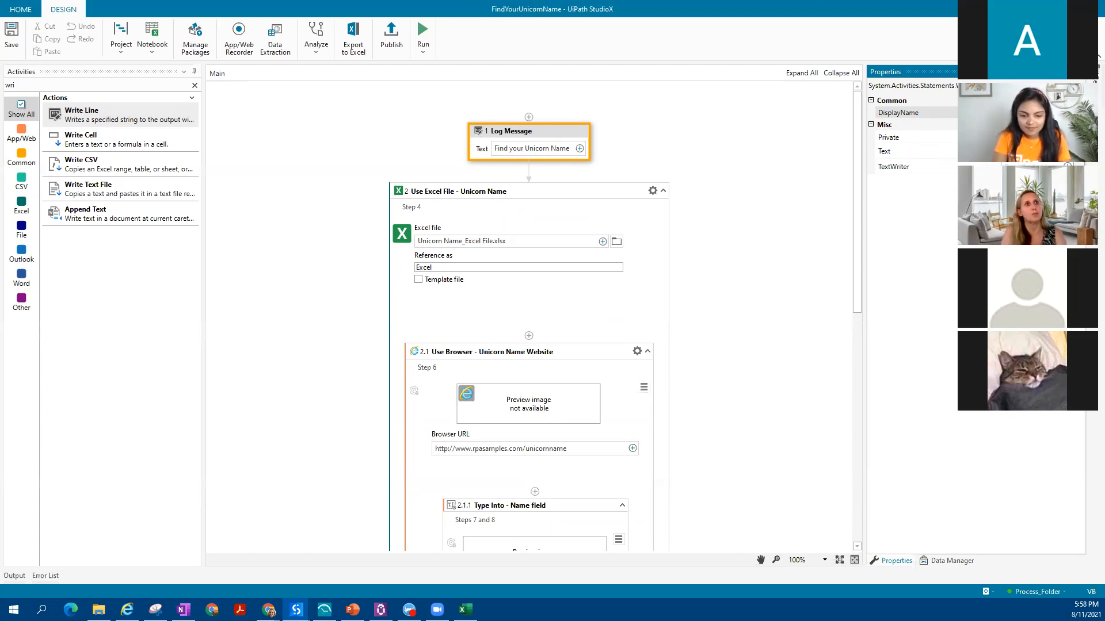
{"action": "key", "text": "Return"}
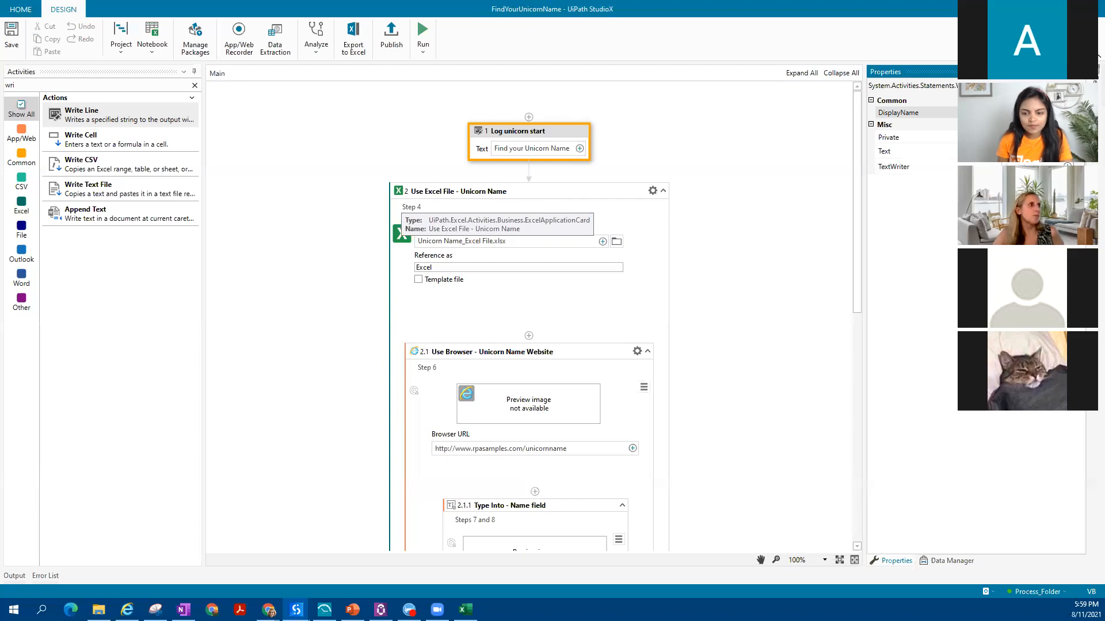
- Switch to the Unicorn Name_Excel File.xlsx workbook in Excel and clear the unicorn name from cell B2
{"action": "left_click", "coordinate": [461, 195]}
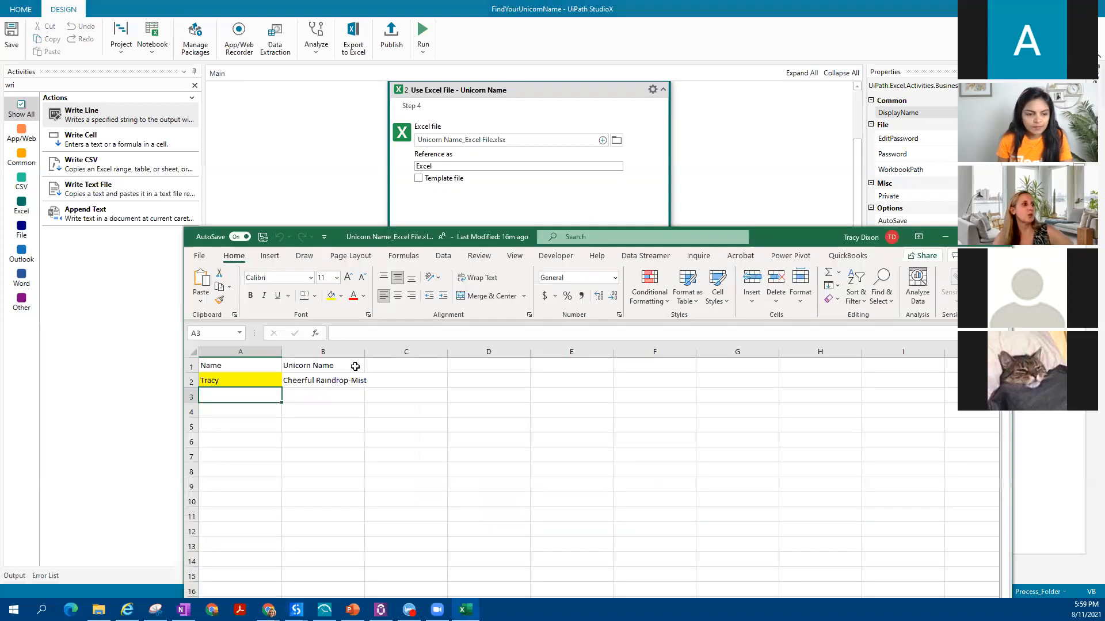
{"action": "left_click", "coordinate": [253, 380]}
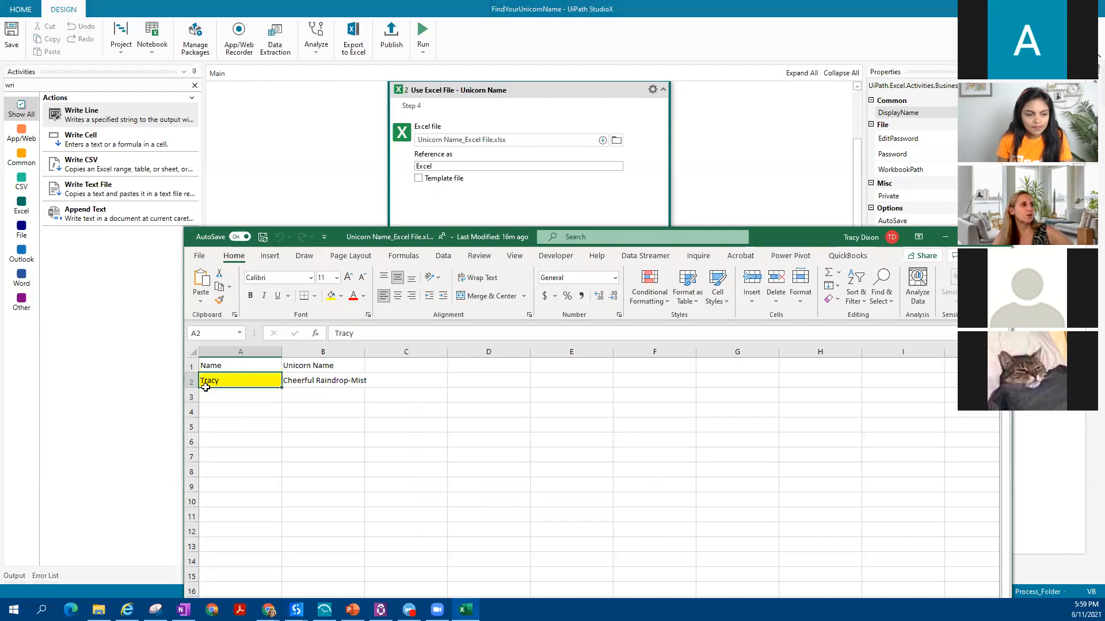
{"action": "left_click", "coordinate": [349, 380]}
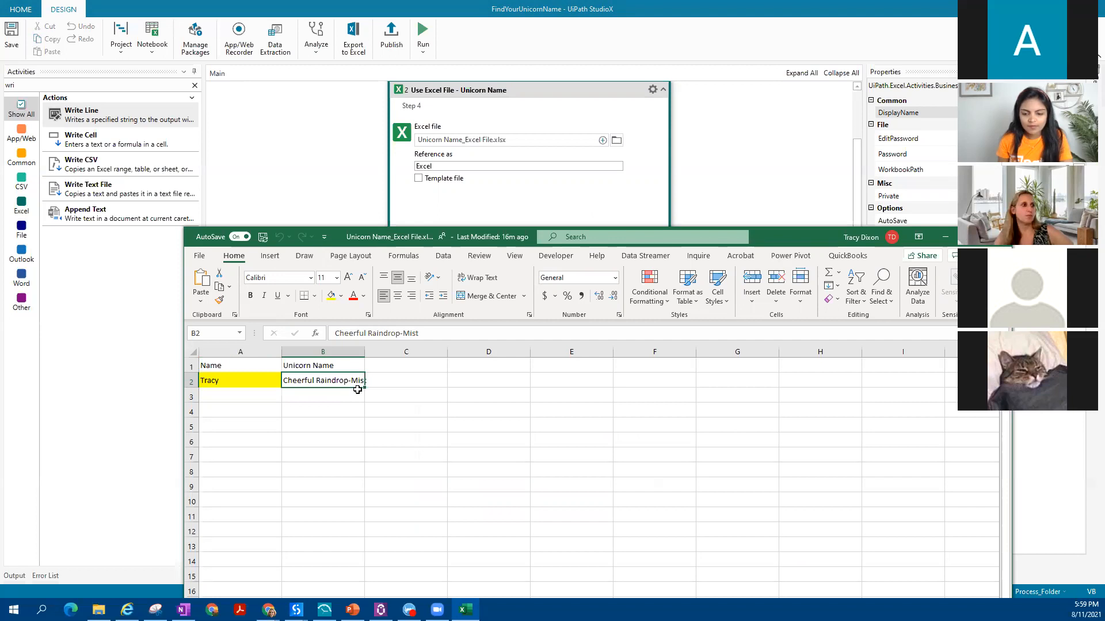
{"action": "key", "text": "Delete"}
{"action": "key", "text": "Down"}
{"action": "key", "text": "Down"}
{"action": "key", "text": "Down"}
{"action": "key", "text": "Down"}
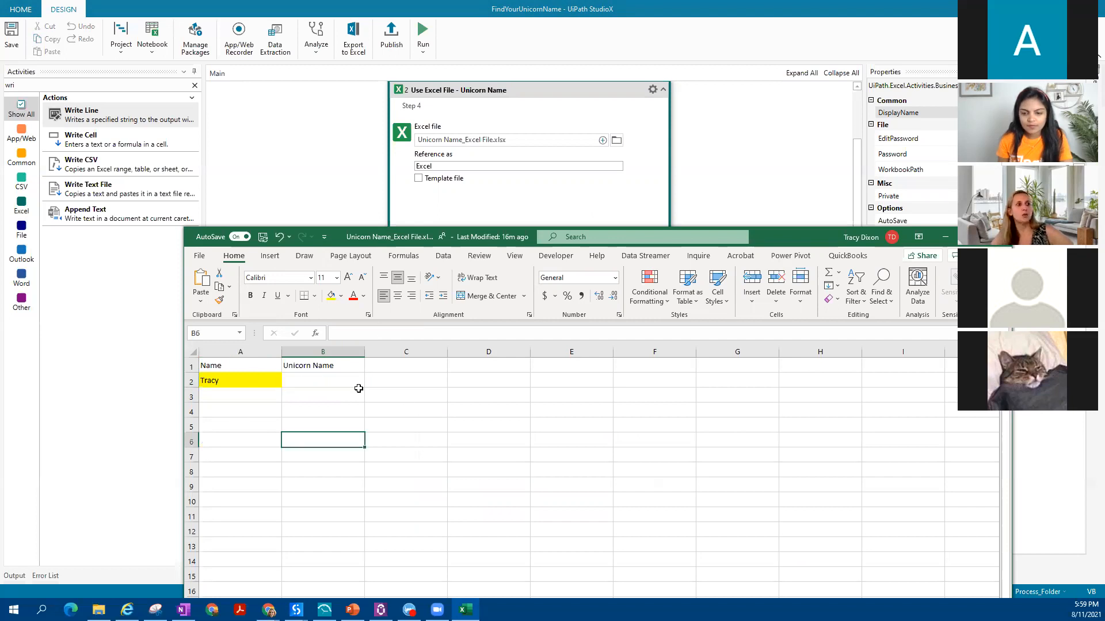
{"action": "key", "text": "Up"}
{"action": "key", "text": "Up"}
{"action": "key", "text": "Up"}
{"action": "key", "text": "Up"}
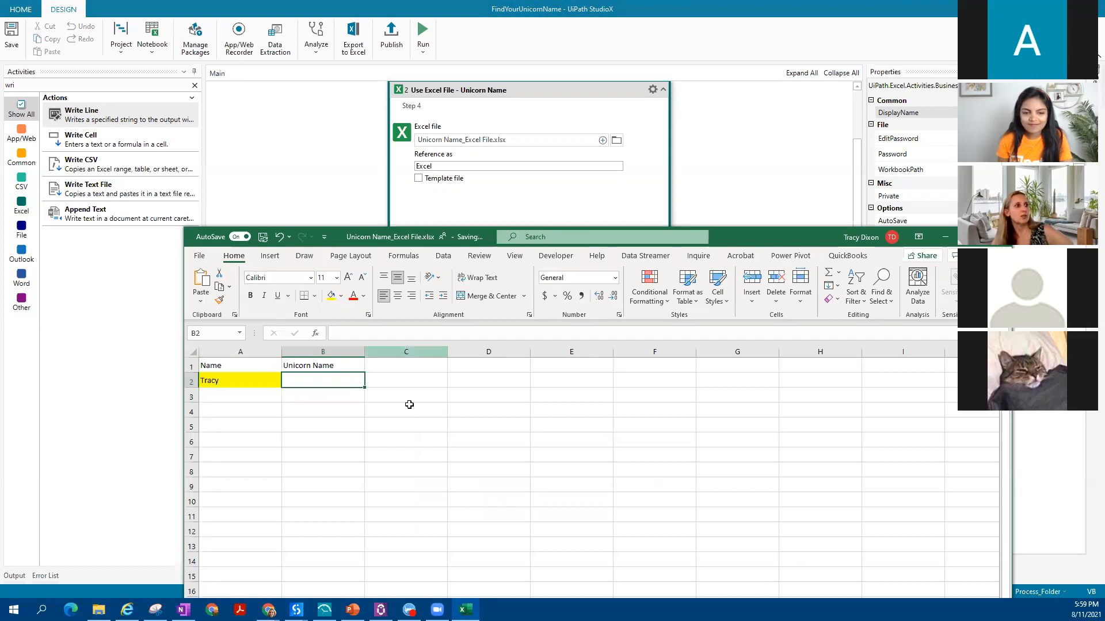
{"action": "key", "text": "Left"}
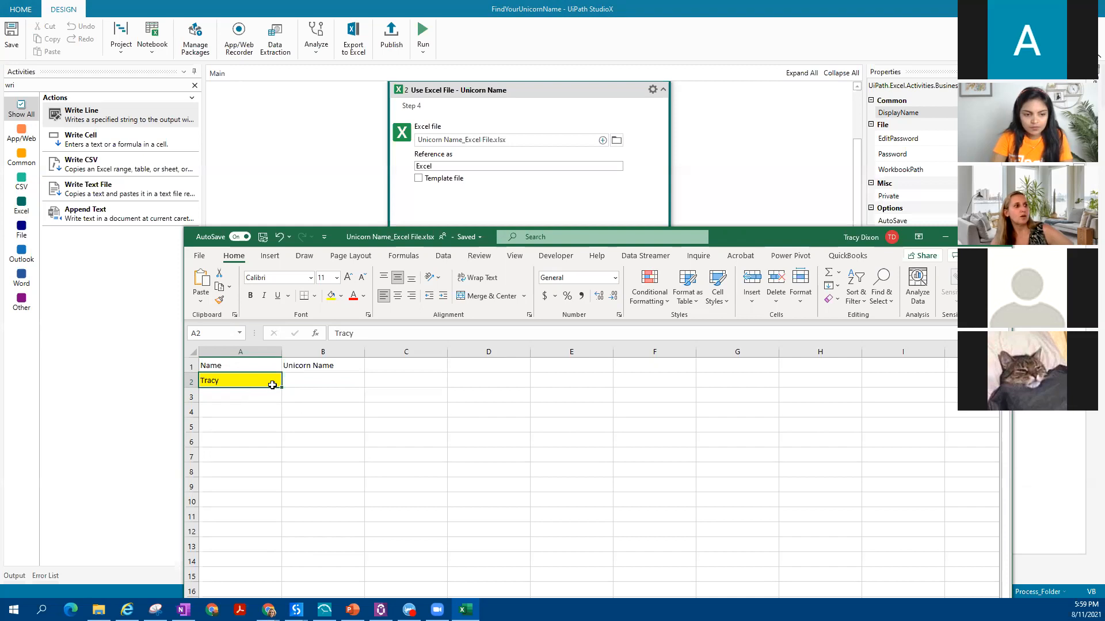
{"action": "key", "text": "Right"}
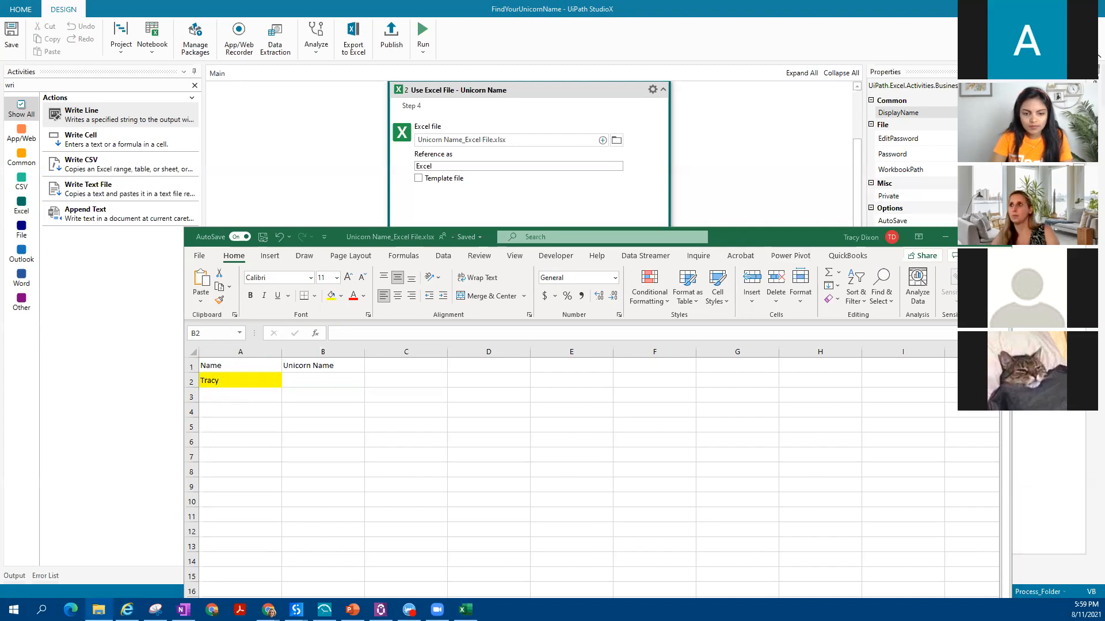
- Switch to File Explorer and preview Find Your Unicorn Name_Walkthrough_4.17.2020.pdf in the 2.FindYourUnicornName folder
{"action": "key", "text": "alt+Tab"}
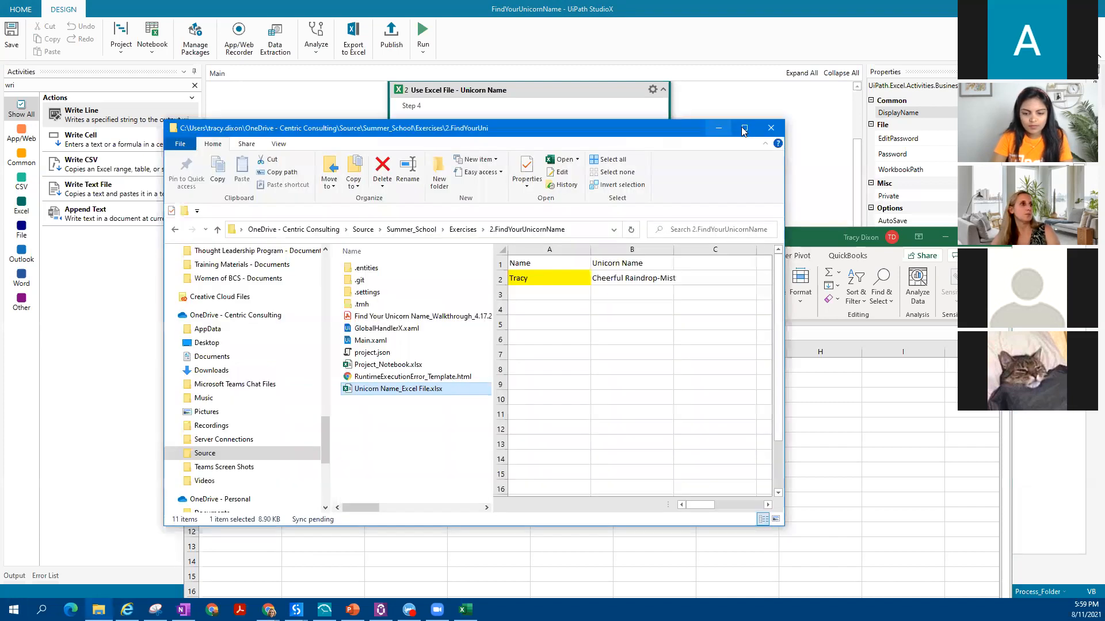
{"action": "key", "text": "super+Up"}
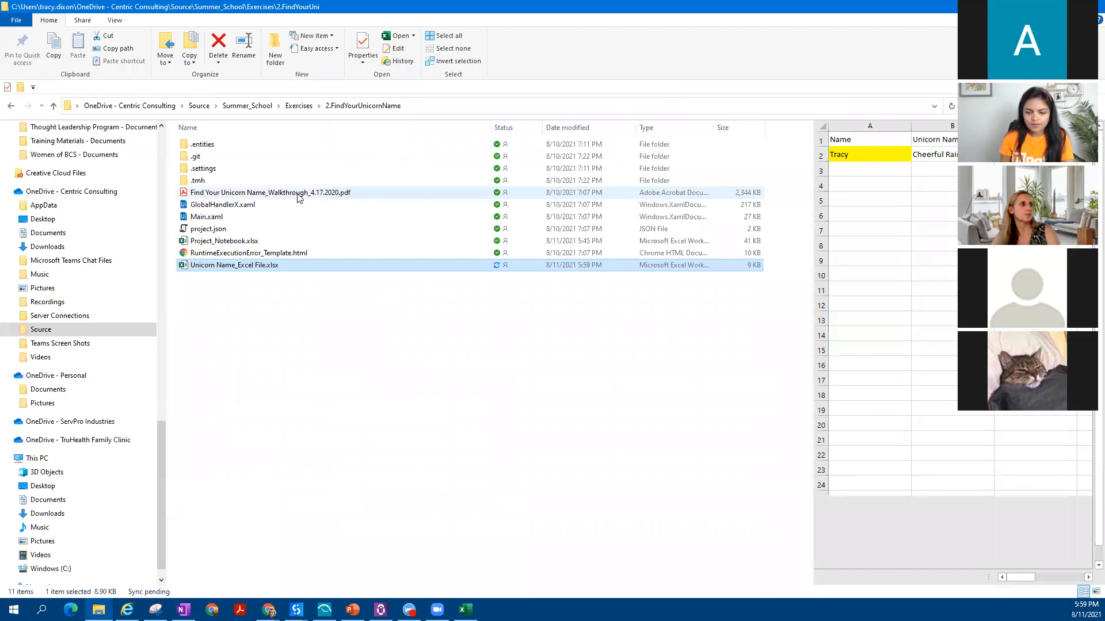
{"action": "key", "text": "f"}
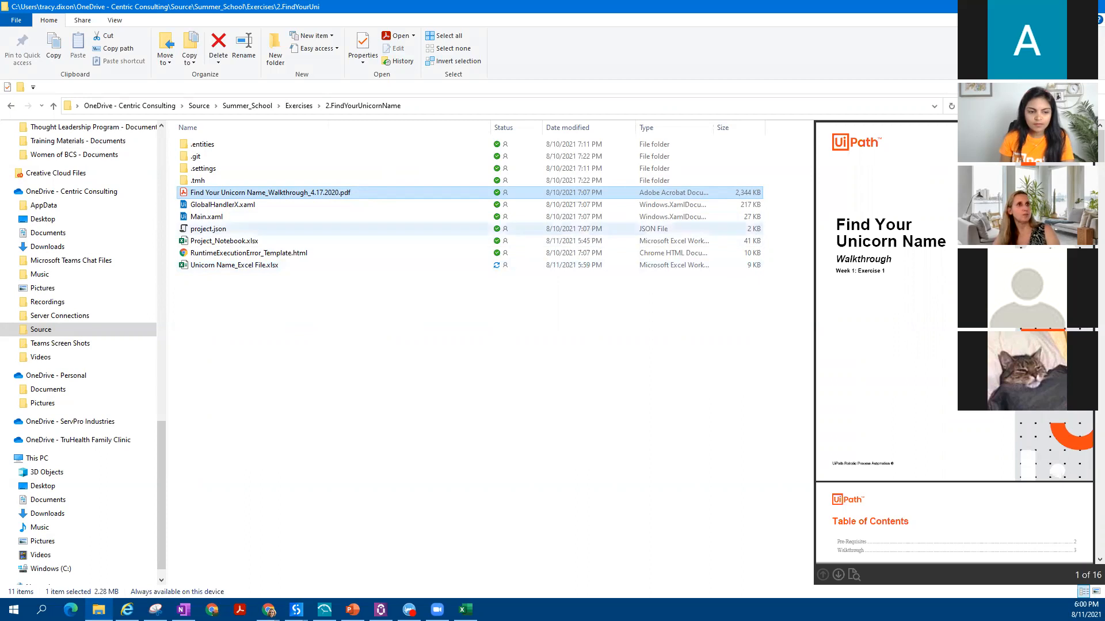
- Switch back to StudioX and examine the input options for the browser URL of the Use Browser - Unicorn Name Website activity
{"action": "key", "text": "alt+Tab"}
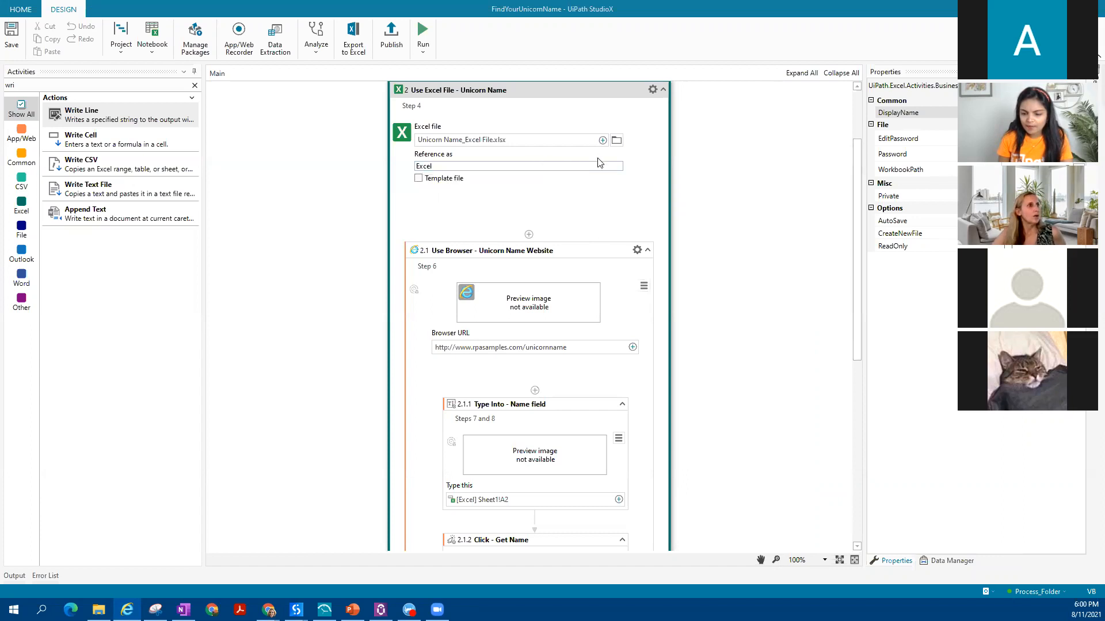
{"action": "scroll", "coordinate": [610, 284], "scroll_direction": "down", "scroll_amount": 1}
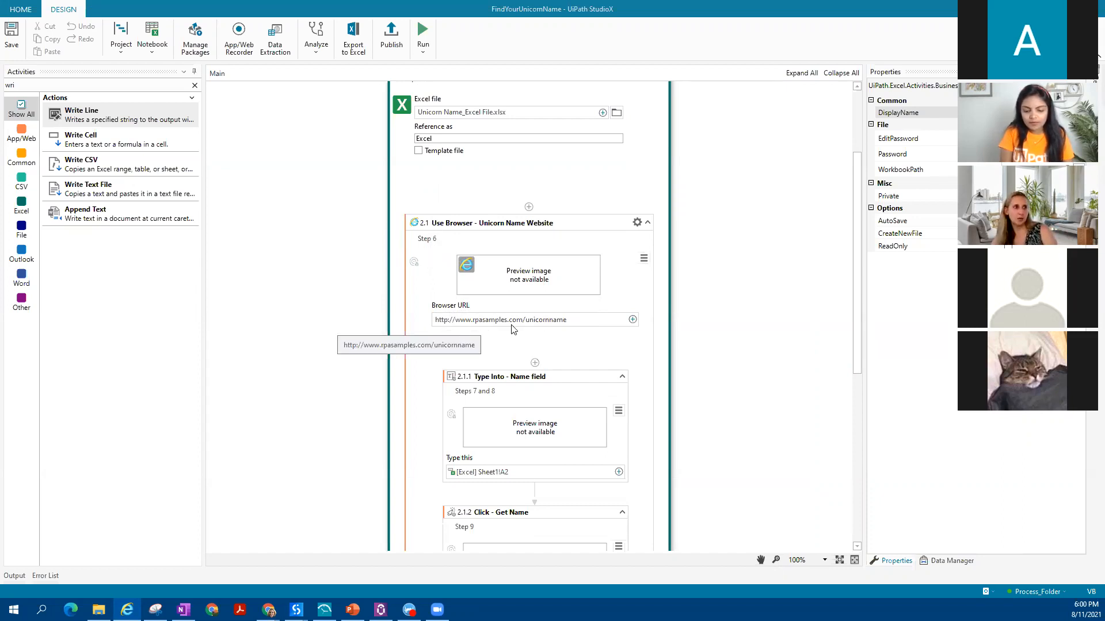
{"action": "scroll", "coordinate": [553, 328], "scroll_direction": "down", "scroll_amount": 5}
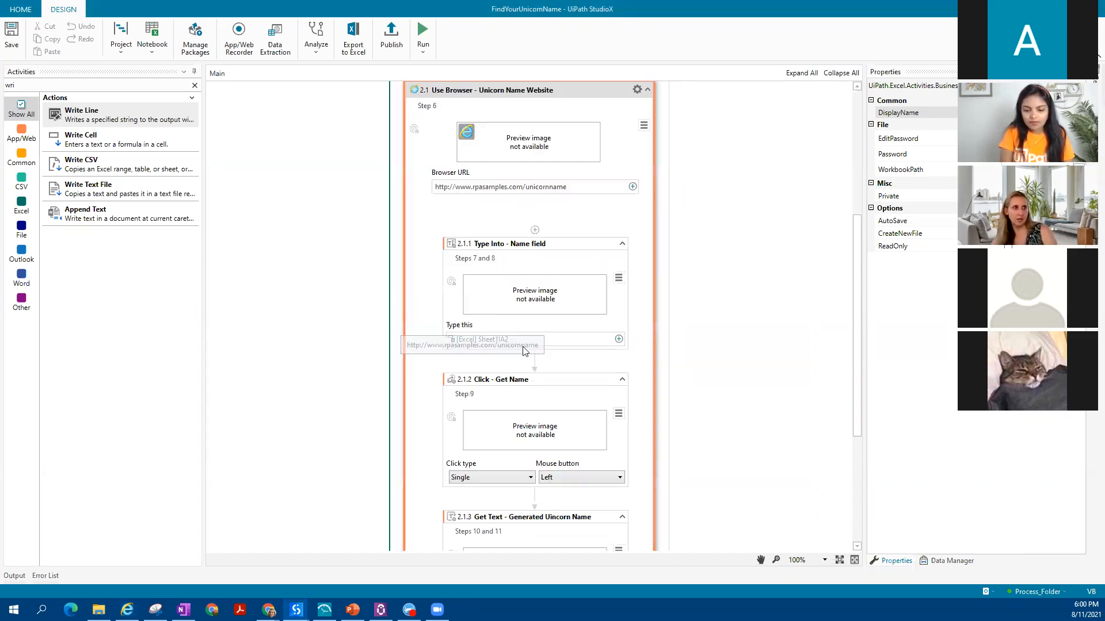
{"action": "left_click", "coordinate": [632, 186]}
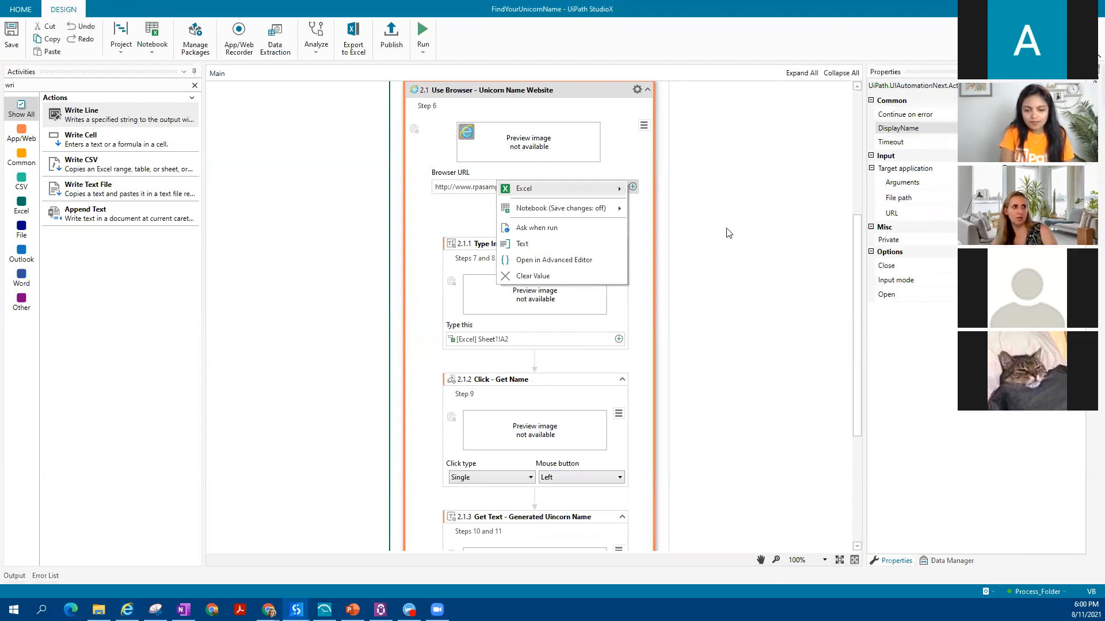
{"action": "left_click", "coordinate": [780, 266]}
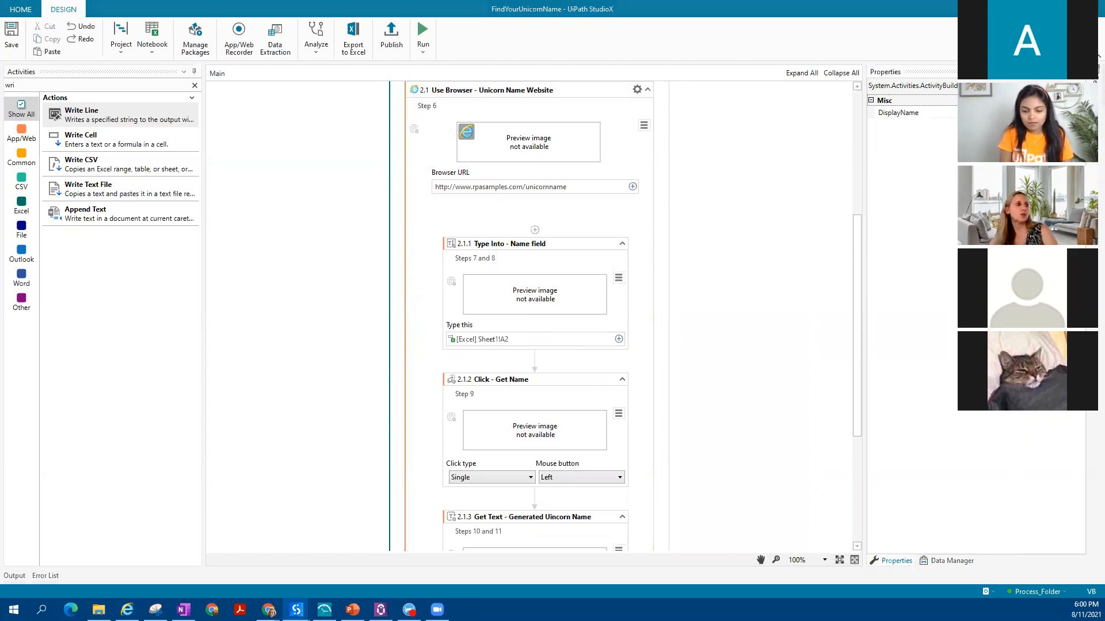
- Switch to Internet Explorer to view the name field on the Find Unicorn Name page, and close the browser
{"action": "key", "text": "alt+Tab"}
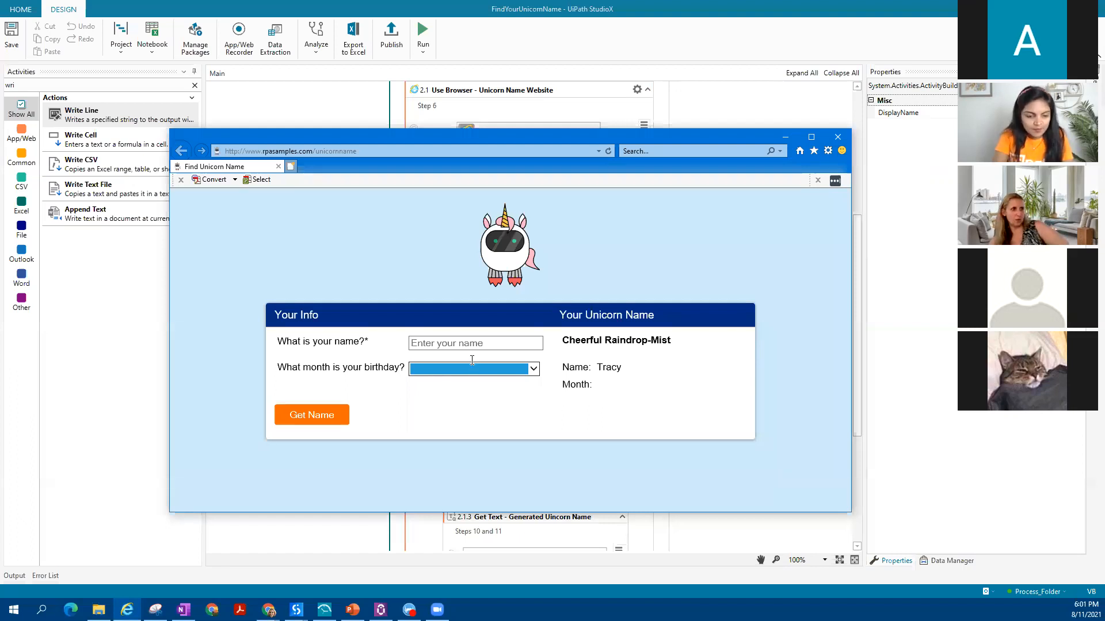
{"action": "left_click", "coordinate": [442, 341]}
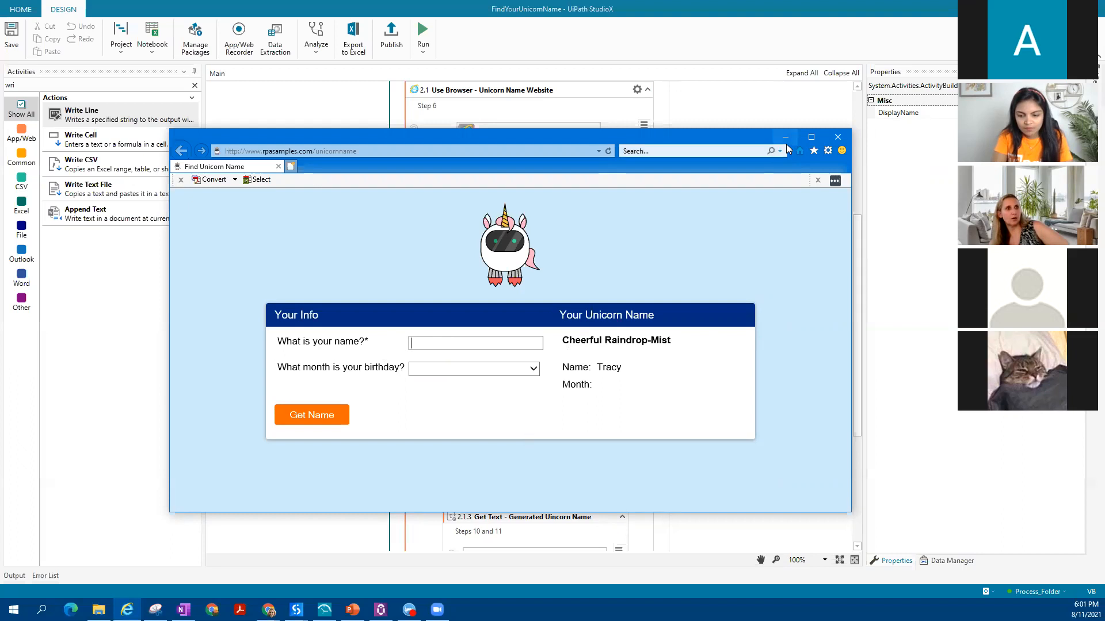
{"action": "left_click", "coordinate": [838, 139]}
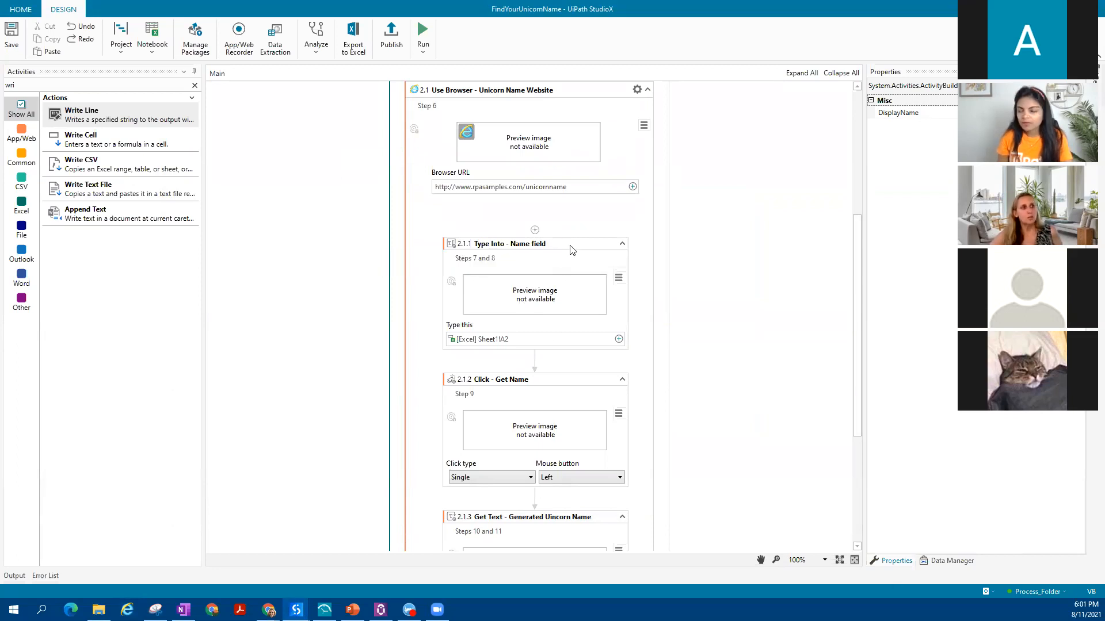
- Select the Type Into - Name field activity, enlarge the workflow view to 150% and widen the property area
{"action": "left_click", "coordinate": [441, 277]}
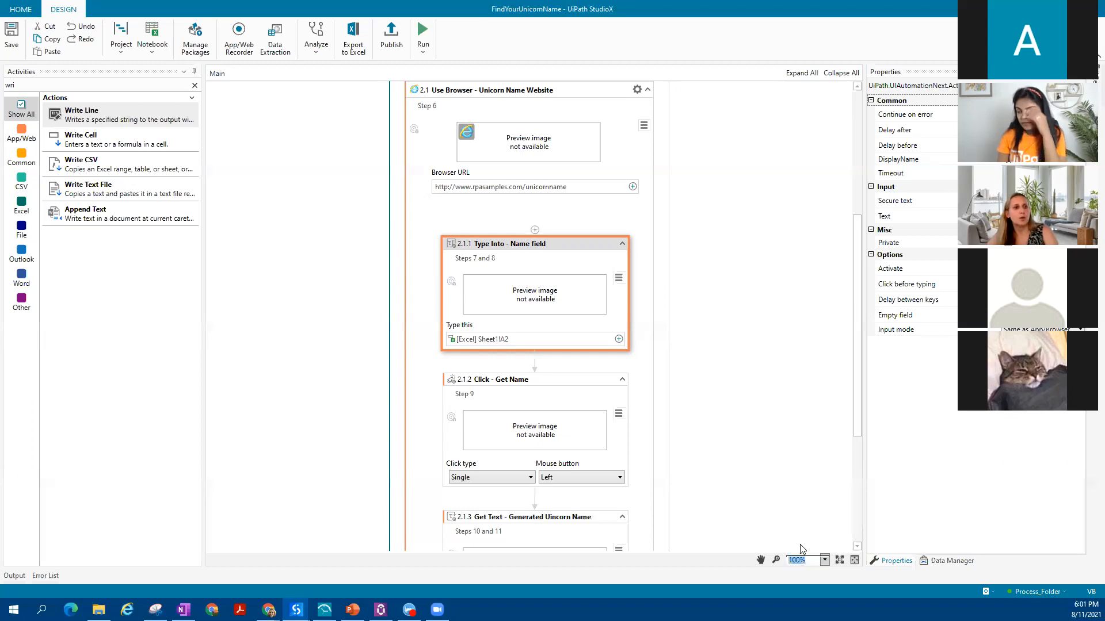
{"action": "left_click", "coordinate": [824, 560]}
{"action": "left_click", "coordinate": [815, 561]}
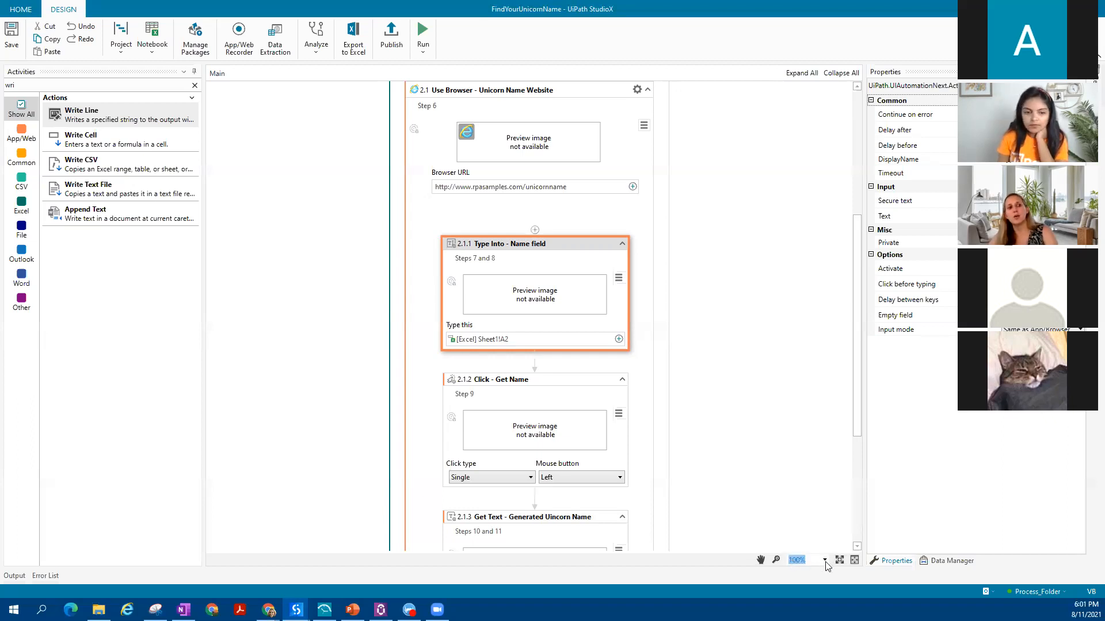
{"action": "type", "text": "150"}
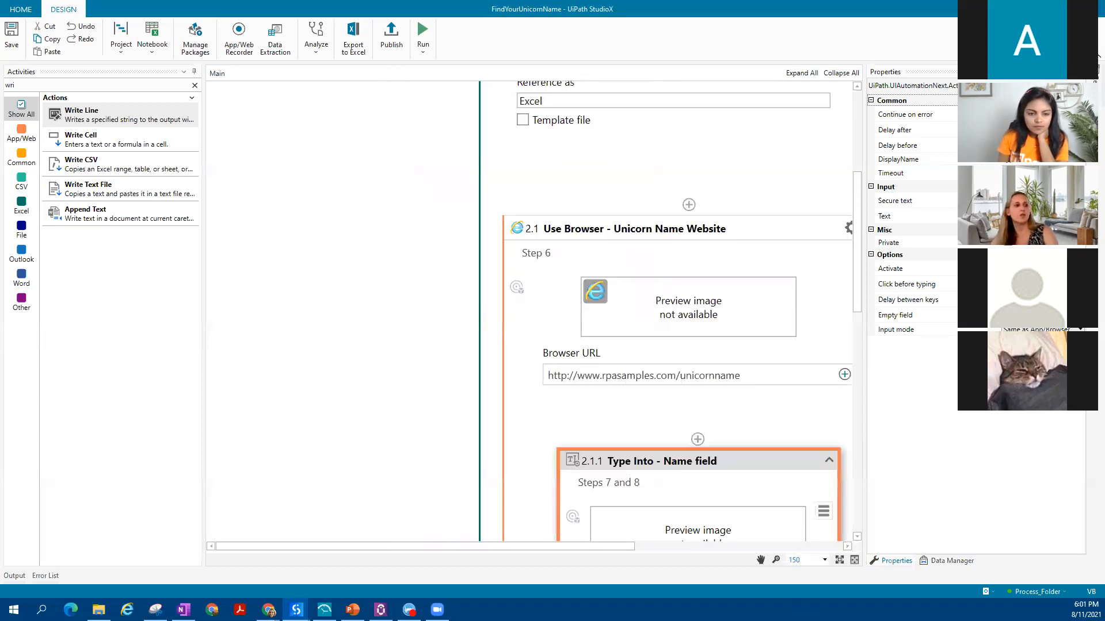
{"action": "left_click_drag", "start_coordinate": [623, 544], "coordinate": [713, 555]}
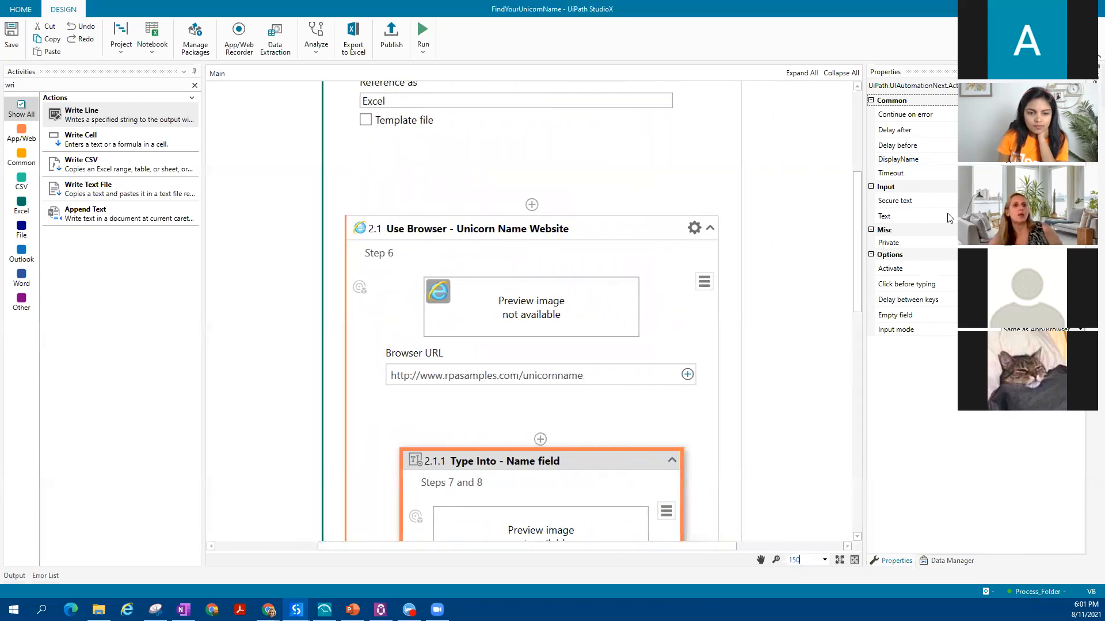
{"action": "left_click_drag", "start_coordinate": [866, 242], "coordinate": [823, 243]}
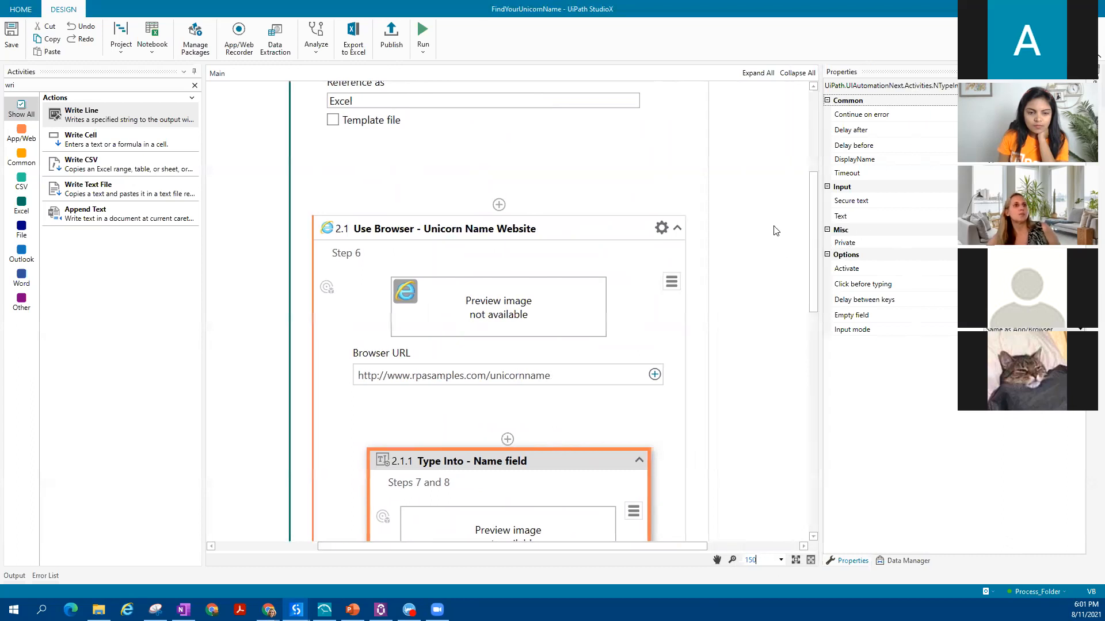
- View the Type Into activity's Text property in the Text Builder and close it without saving
{"action": "left_click", "coordinate": [841, 216]}
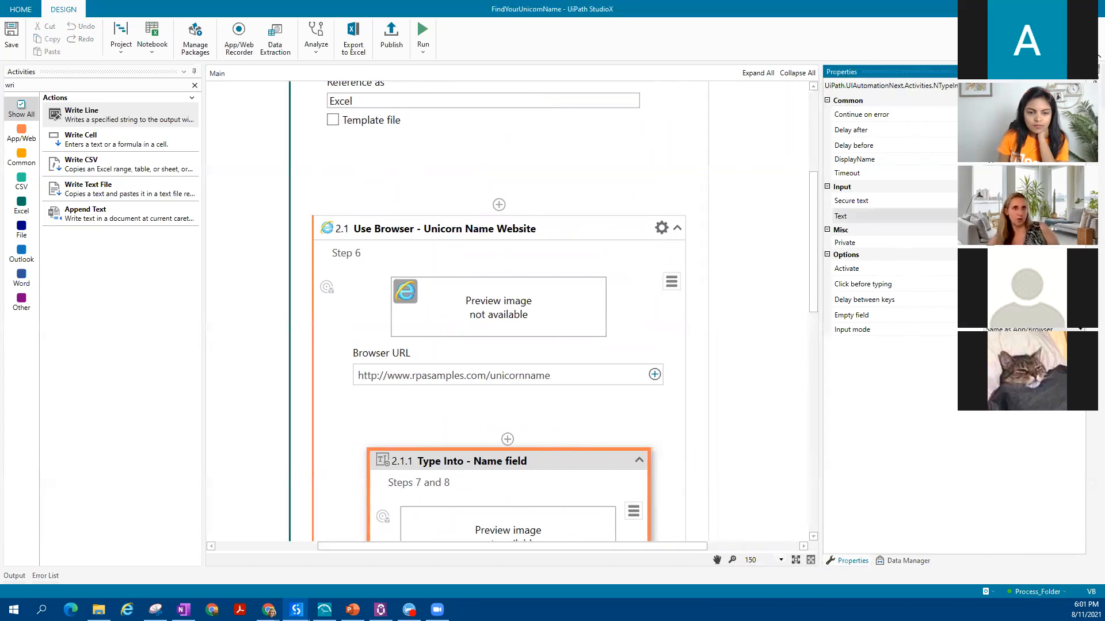
{"action": "left_click", "coordinate": [870, 223]}
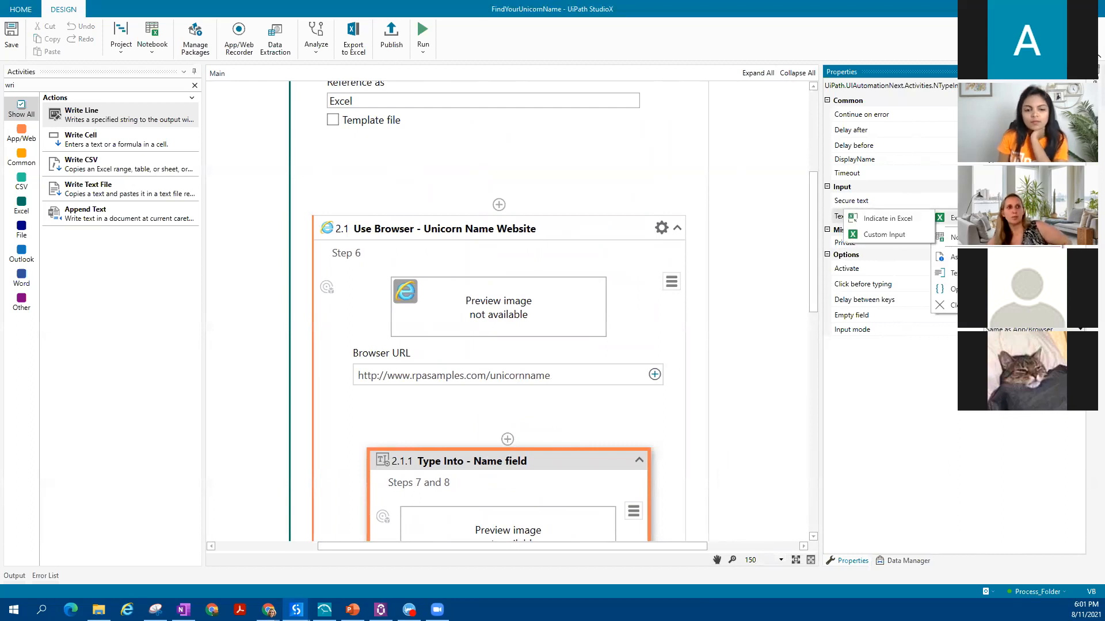
{"action": "left_click", "coordinate": [948, 289]}
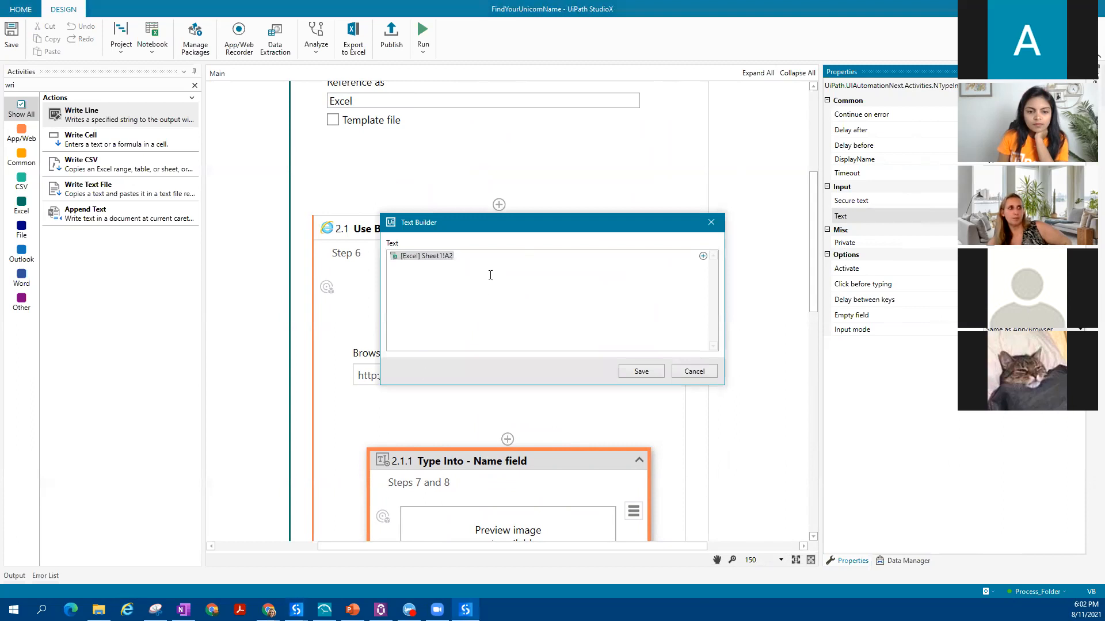
{"action": "left_click", "coordinate": [694, 371]}
- Set the Type Into - Name field activity's Text to cell A2 of Sheet1 by indicating and confirming it in Excel
{"action": "left_click", "coordinate": [1079, 216]}
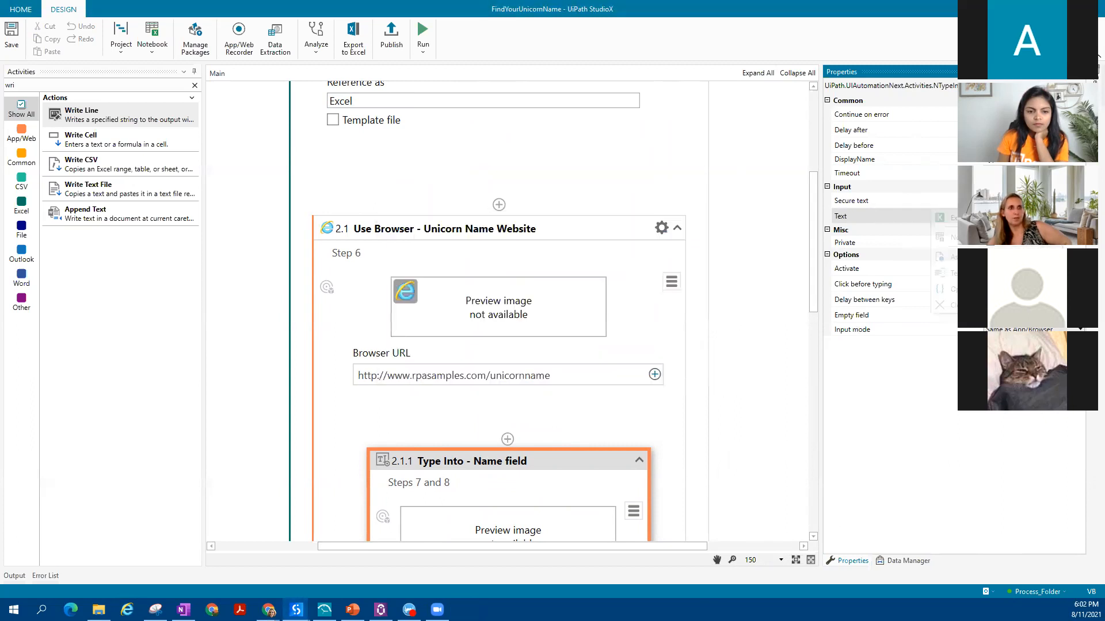
{"action": "mouse_move", "coordinate": [946, 217]}
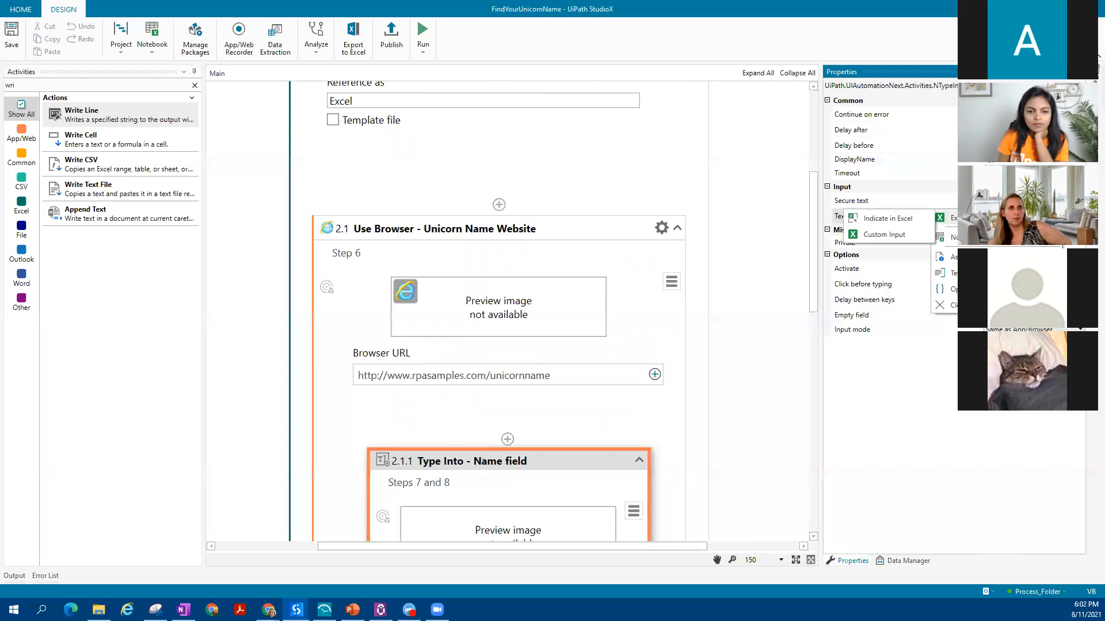
{"action": "left_click", "coordinate": [893, 219]}
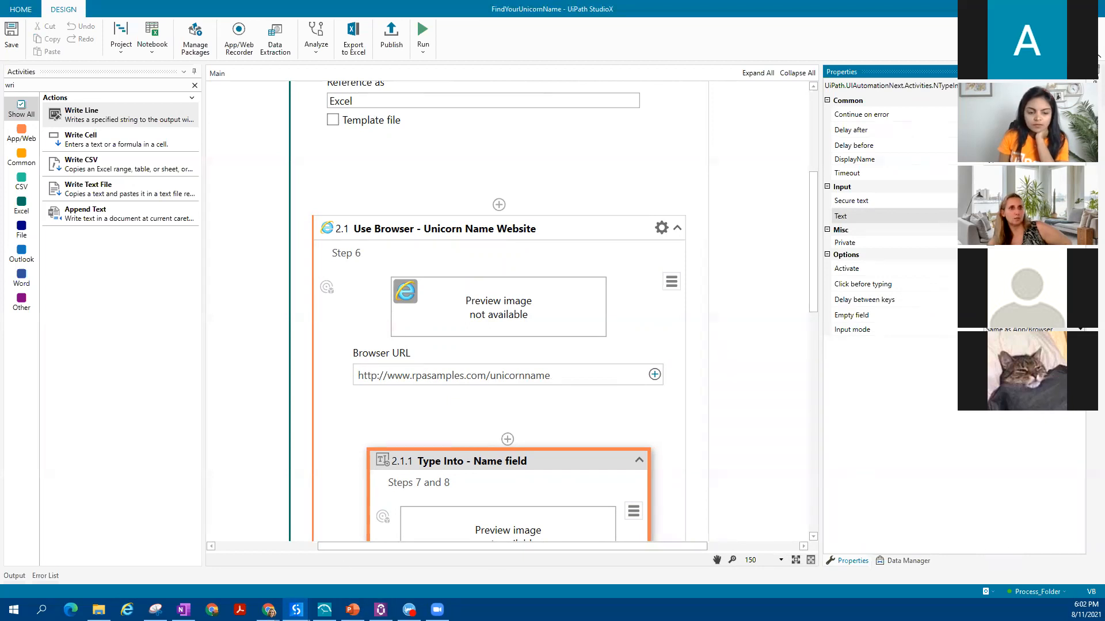
{"action": "left_click", "coordinate": [1079, 216]}
{"action": "mouse_move", "coordinate": [978, 218]}
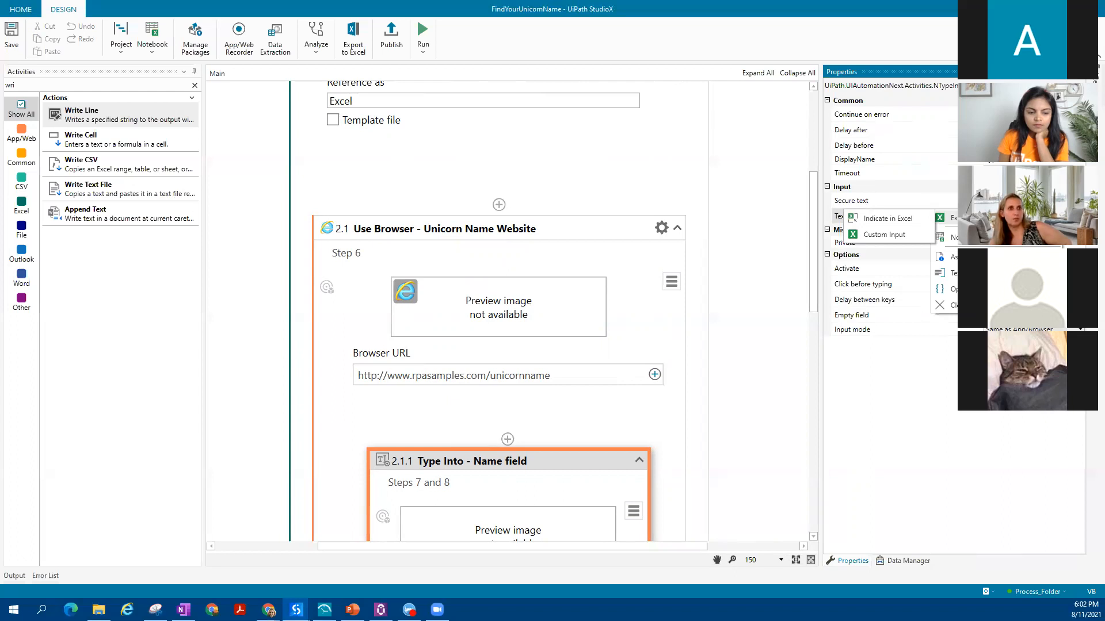
{"action": "left_click", "coordinate": [888, 218]}
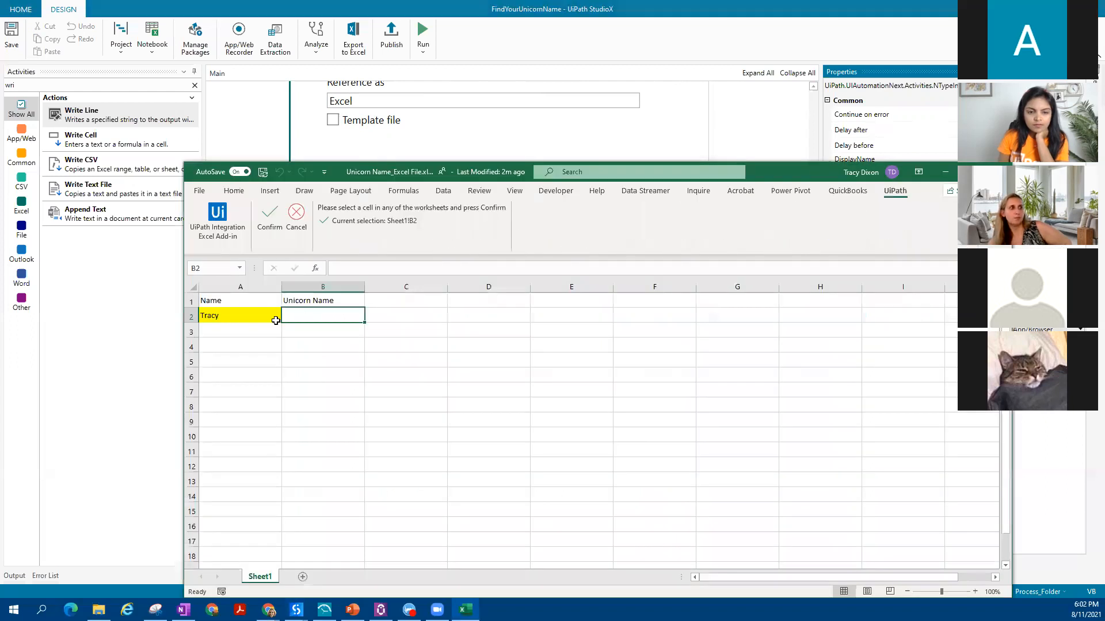
{"action": "left_click", "coordinate": [233, 316]}
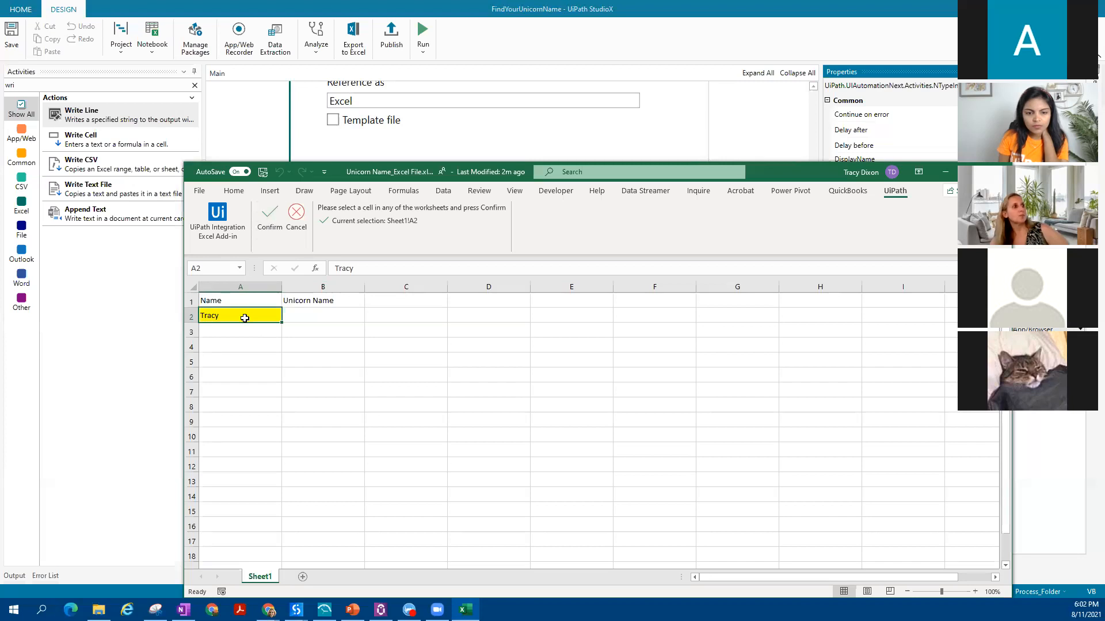
{"action": "left_click", "coordinate": [273, 222]}
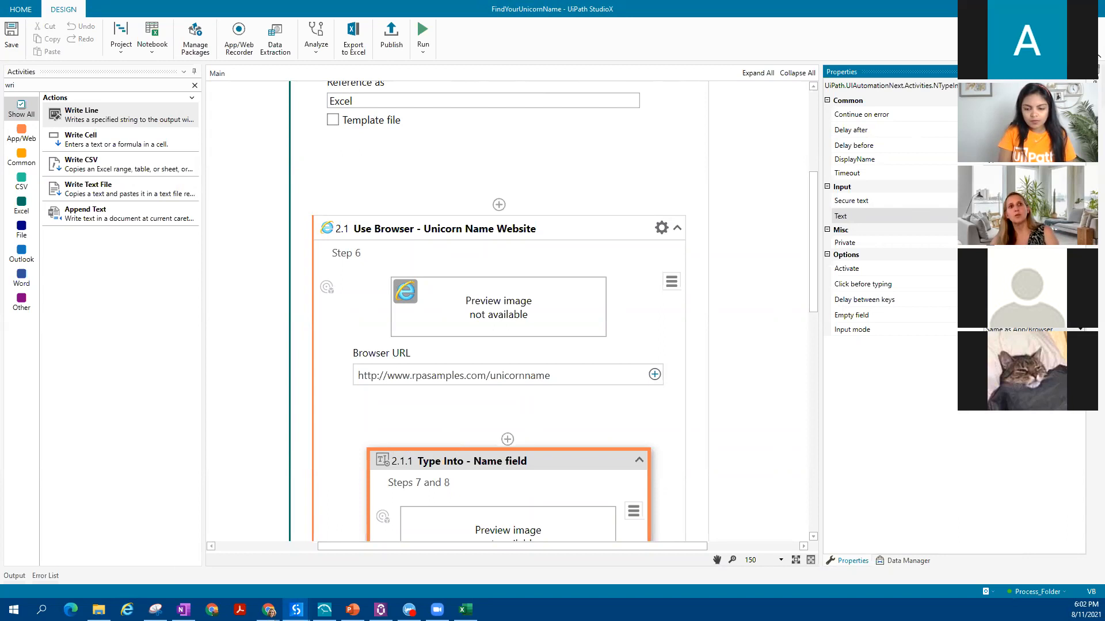
- View the cell reference in the Type Into activity's Text Builder and close it without saving
{"action": "left_click", "coordinate": [1076, 216]}
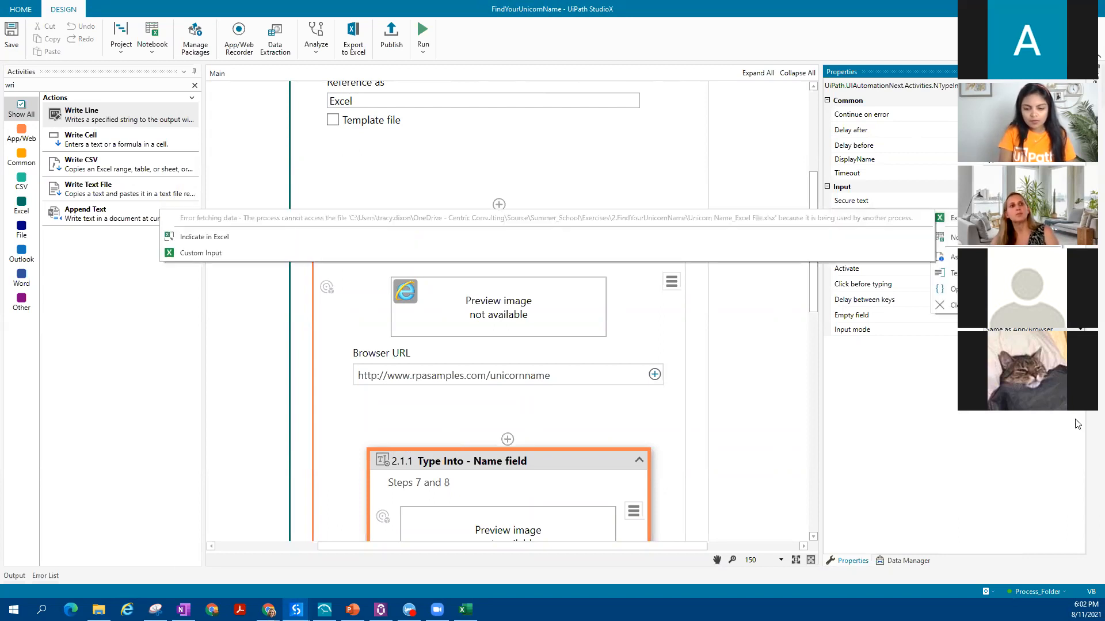
{"action": "left_click", "coordinate": [954, 273]}
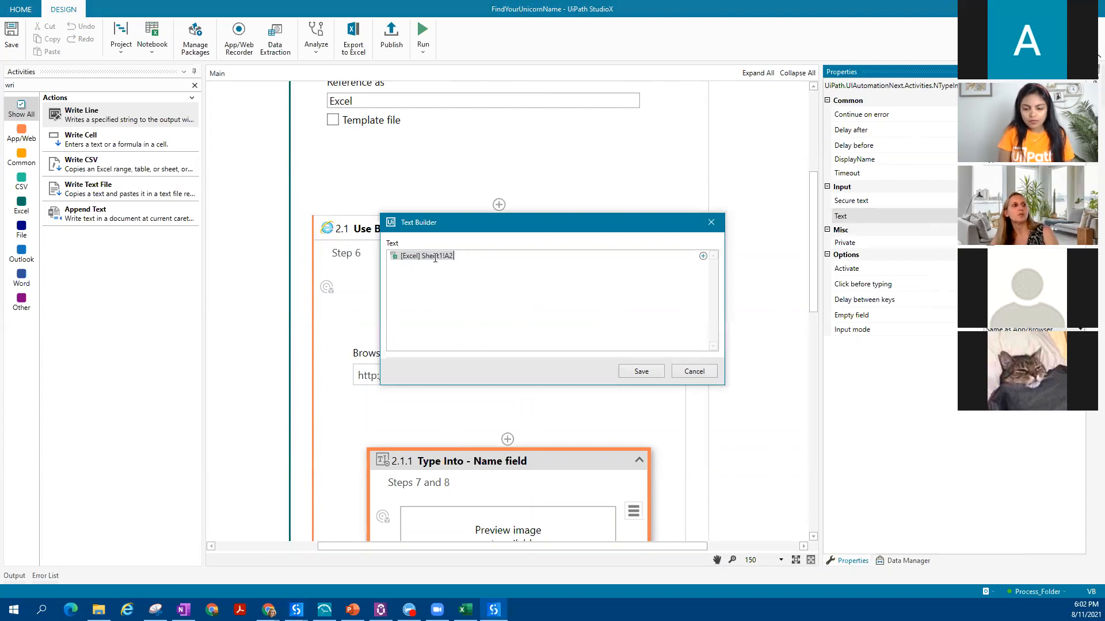
{"action": "right_click", "coordinate": [435, 258]}
{"action": "left_click", "coordinate": [380, 279]}
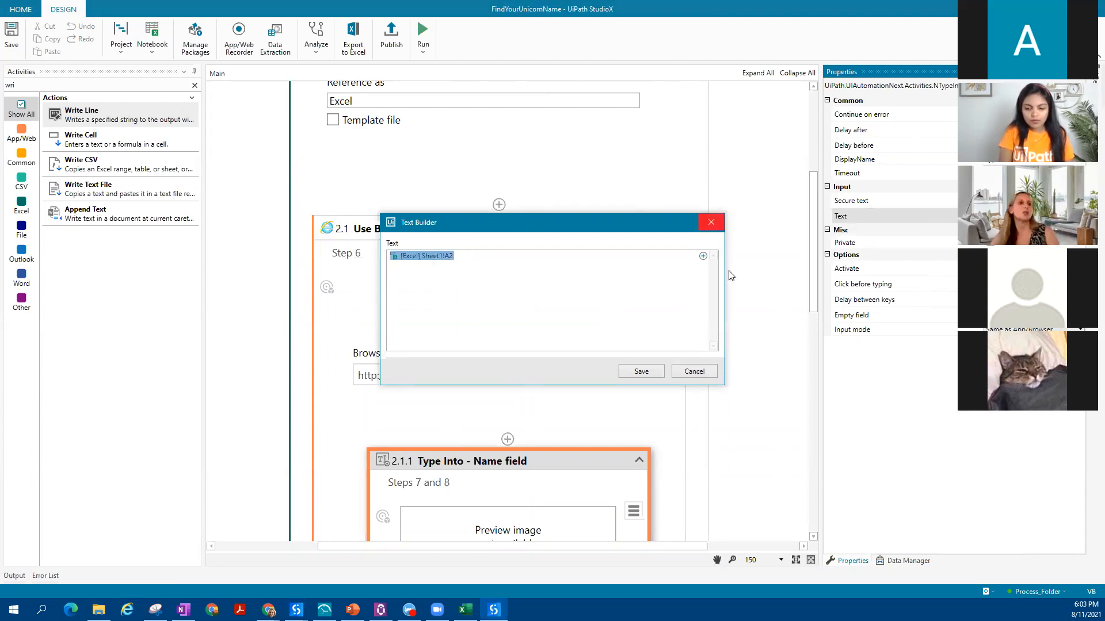
{"action": "left_click", "coordinate": [451, 256]}
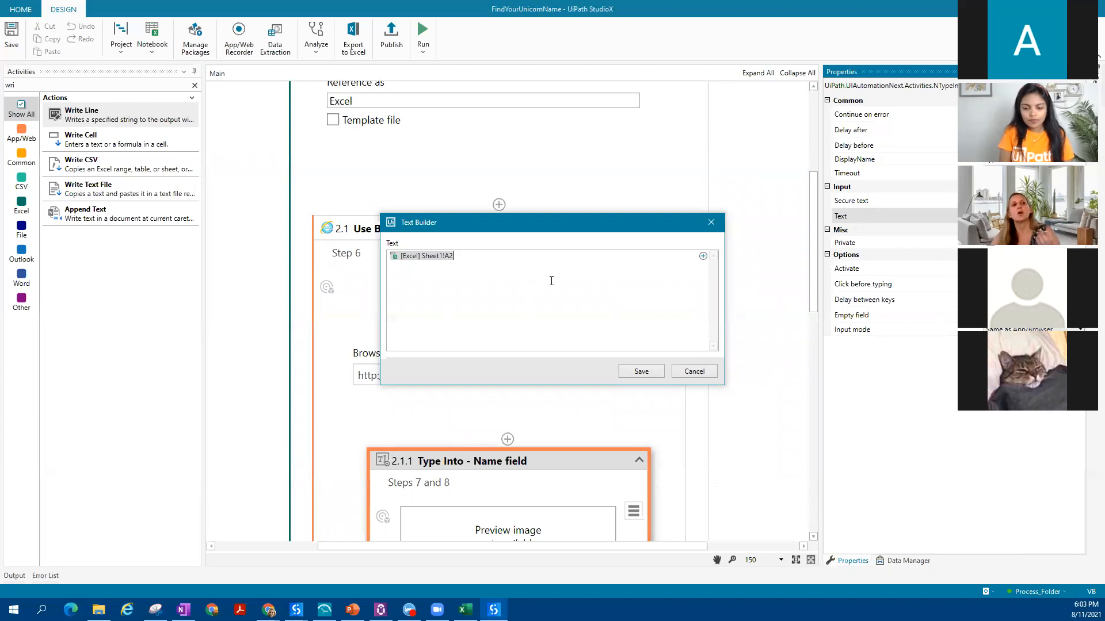
{"action": "left_click", "coordinate": [709, 375]}
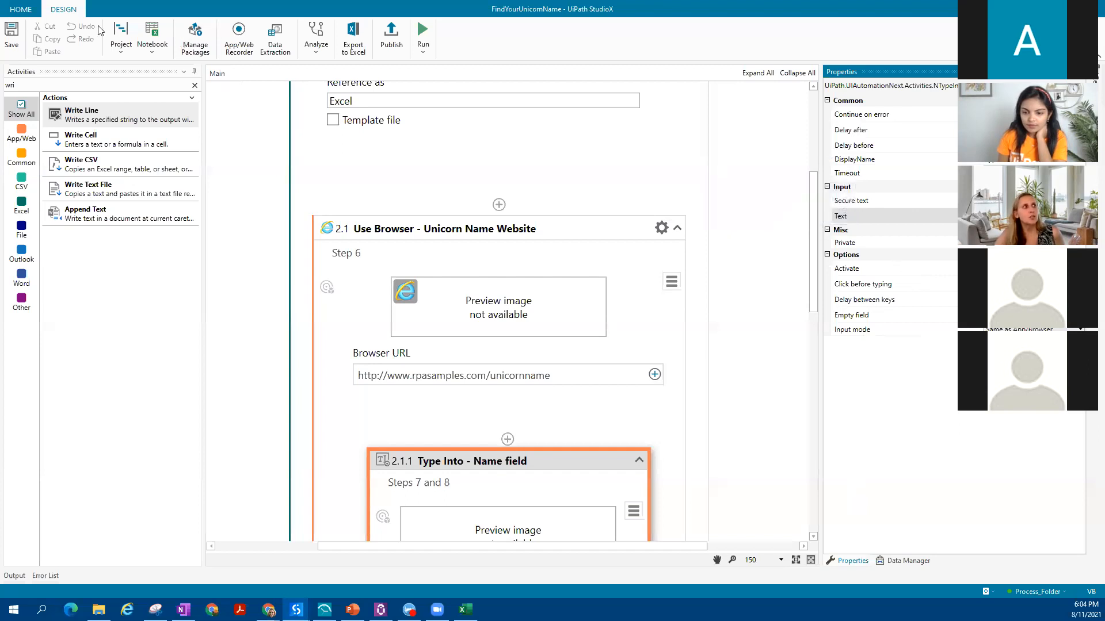
{"action": "left_click", "coordinate": [21, 10]}
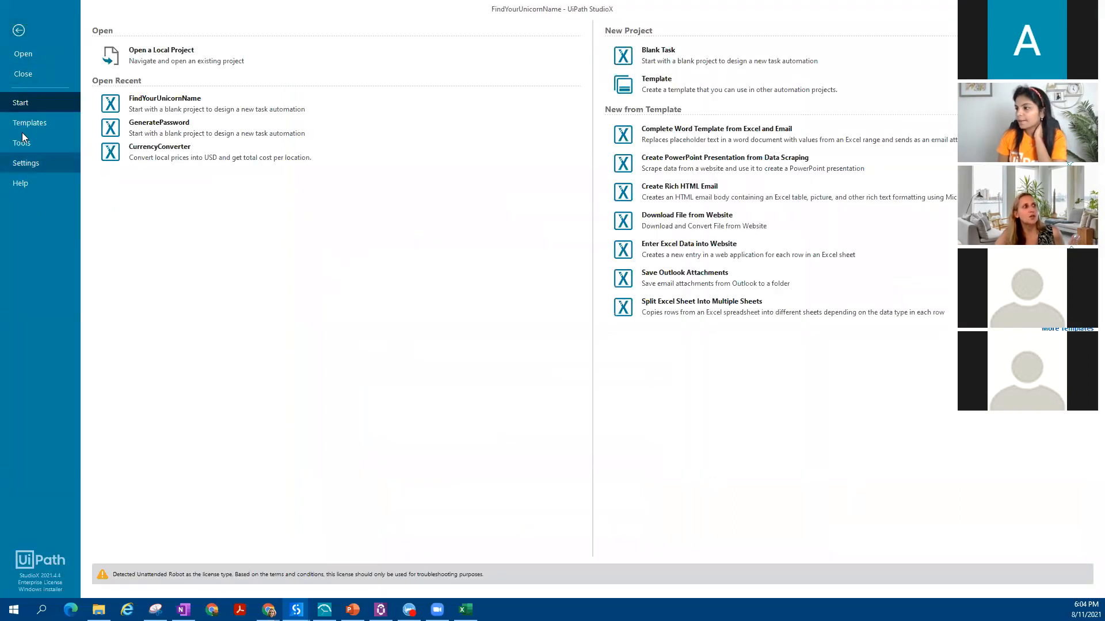
{"action": "left_click", "coordinate": [18, 30]}
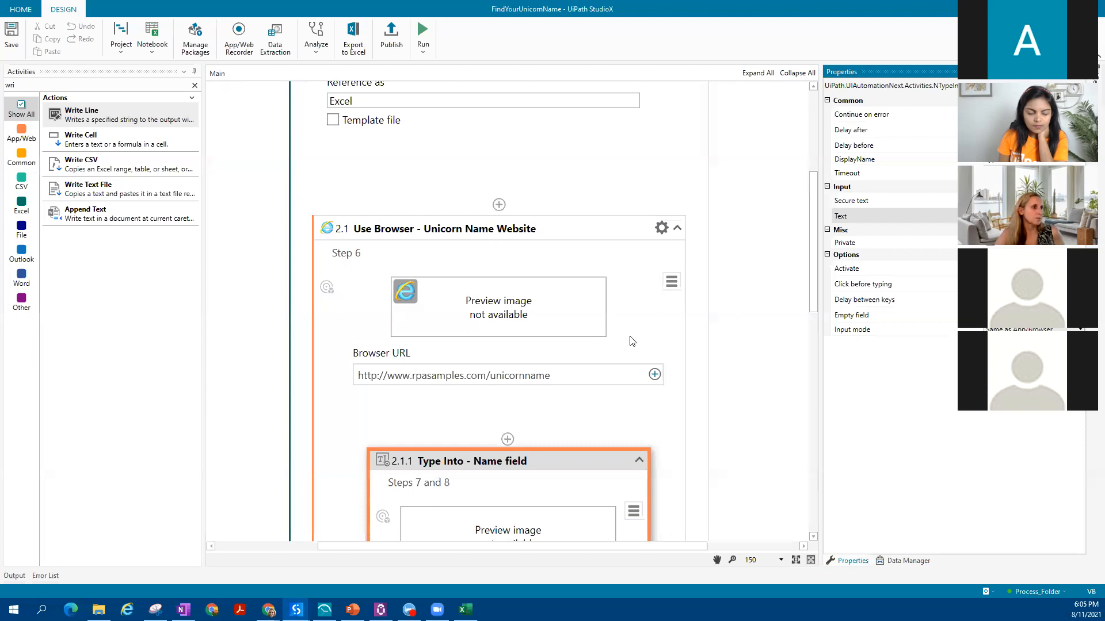
- Review the workflow from Use Excel File through Use Browser and Type Into, and select the Click - Get Name activity
{"action": "scroll", "coordinate": [631, 341], "scroll_direction": "down", "scroll_amount": 4}
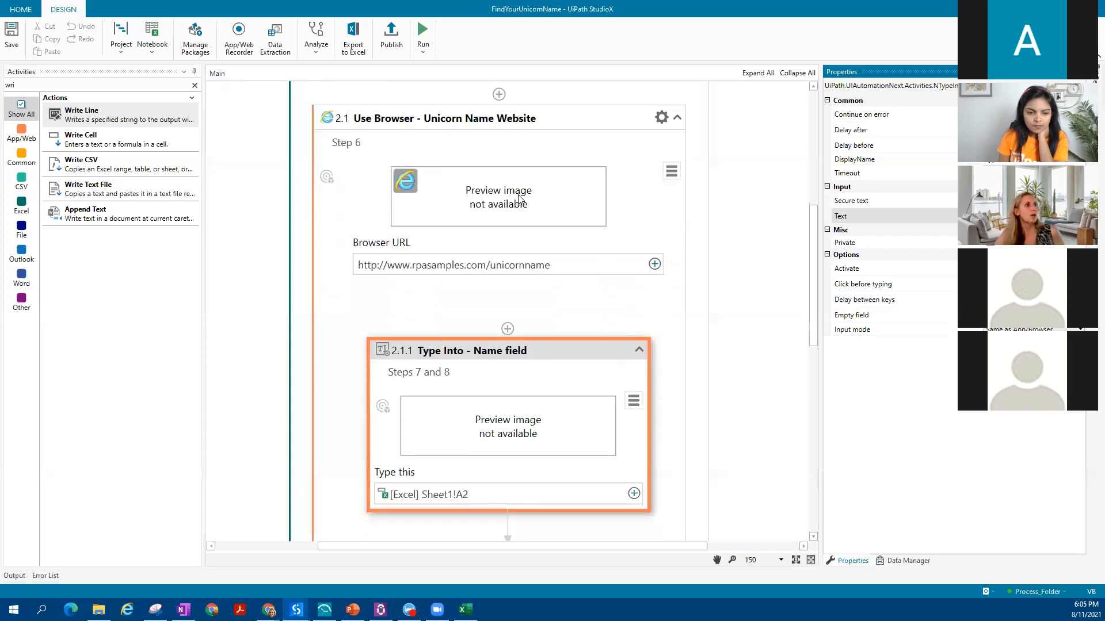
{"action": "scroll", "coordinate": [454, 161], "scroll_direction": "up", "scroll_amount": 3}
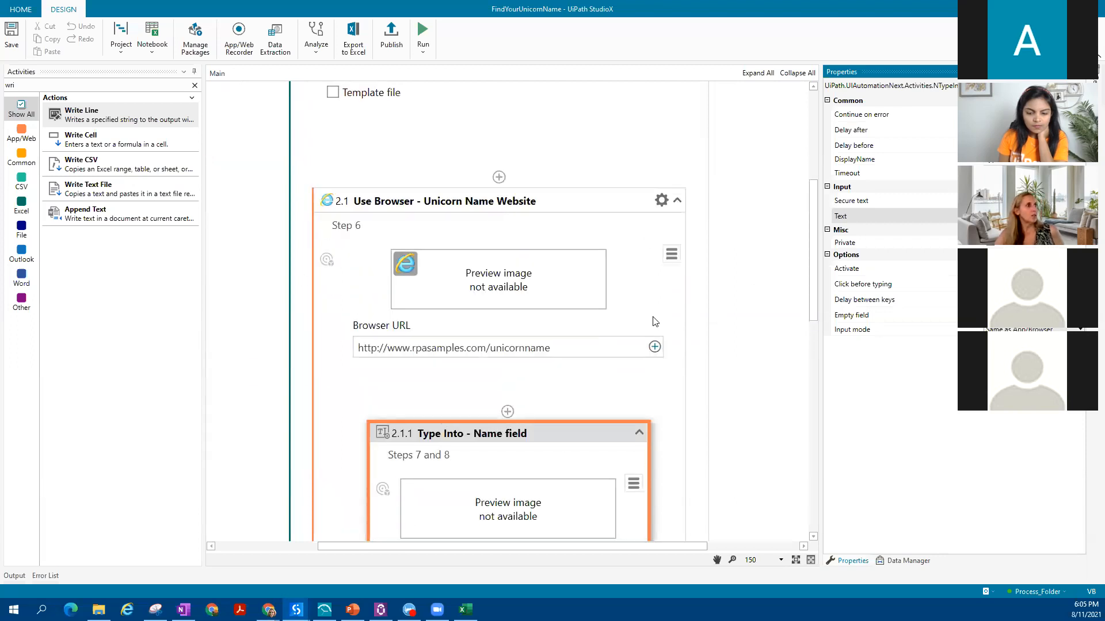
{"action": "scroll", "coordinate": [654, 321], "scroll_direction": "up", "scroll_amount": 5}
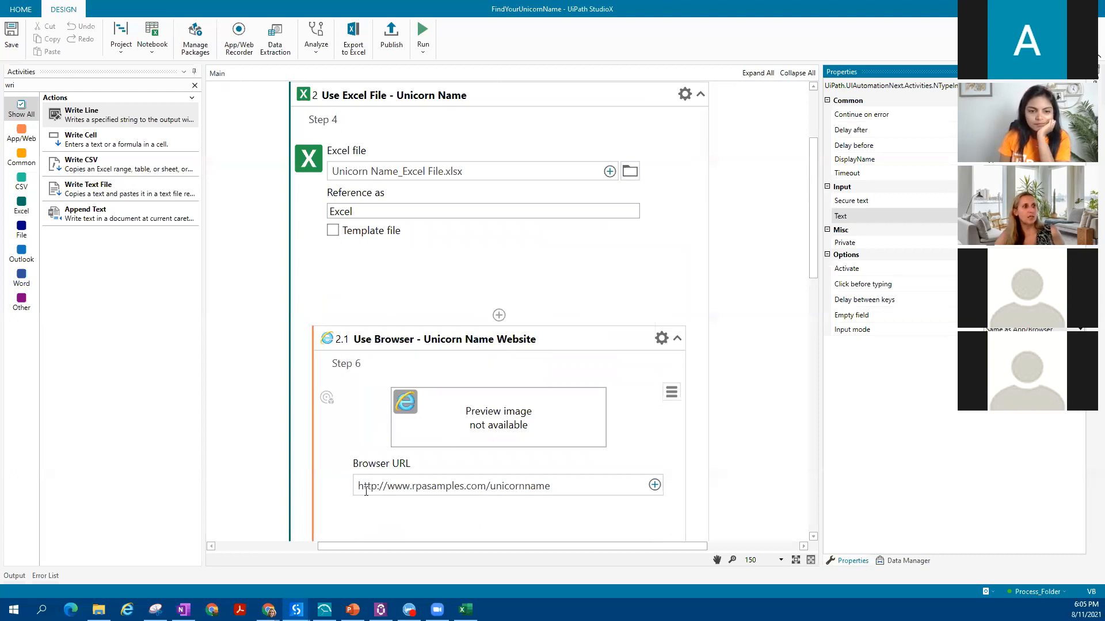
{"action": "scroll", "coordinate": [542, 458], "scroll_direction": "down", "scroll_amount": 5}
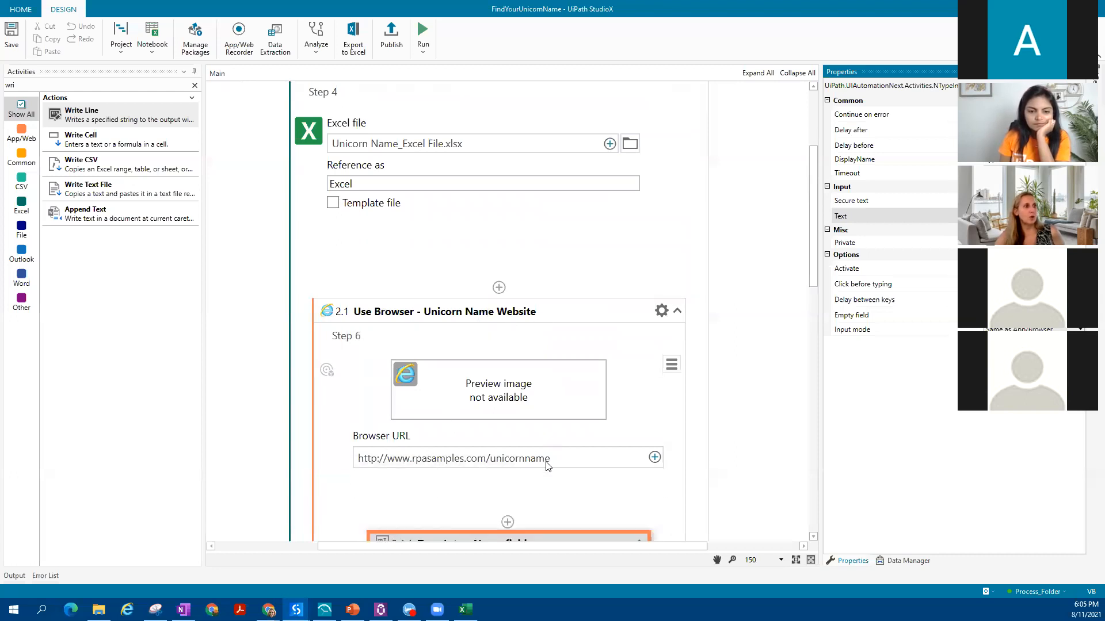
{"action": "scroll", "coordinate": [537, 441], "scroll_direction": "down", "scroll_amount": 4}
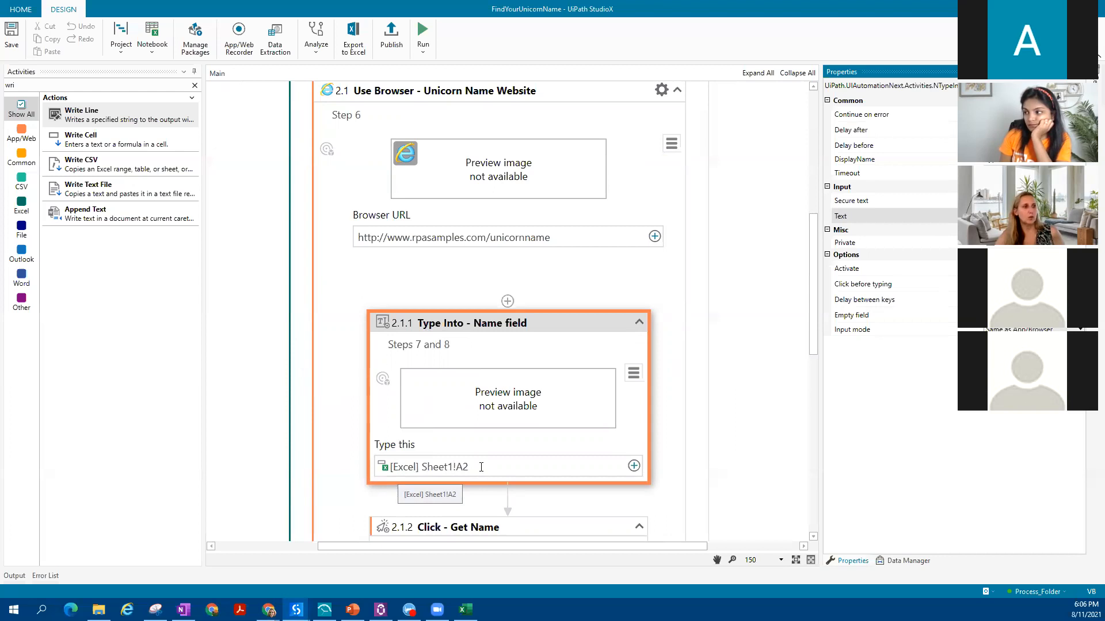
{"action": "scroll", "coordinate": [509, 445], "scroll_direction": "down", "scroll_amount": 1}
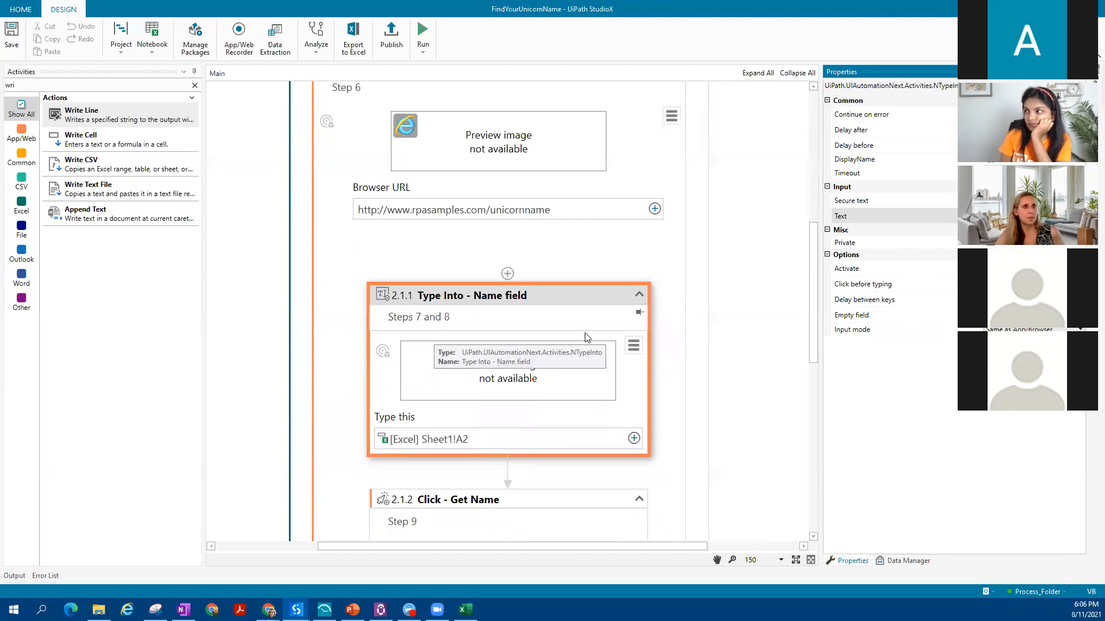
{"action": "scroll", "coordinate": [581, 313], "scroll_direction": "down", "scroll_amount": 1}
{"action": "scroll", "coordinate": [585, 302], "scroll_direction": "down", "scroll_amount": 3}
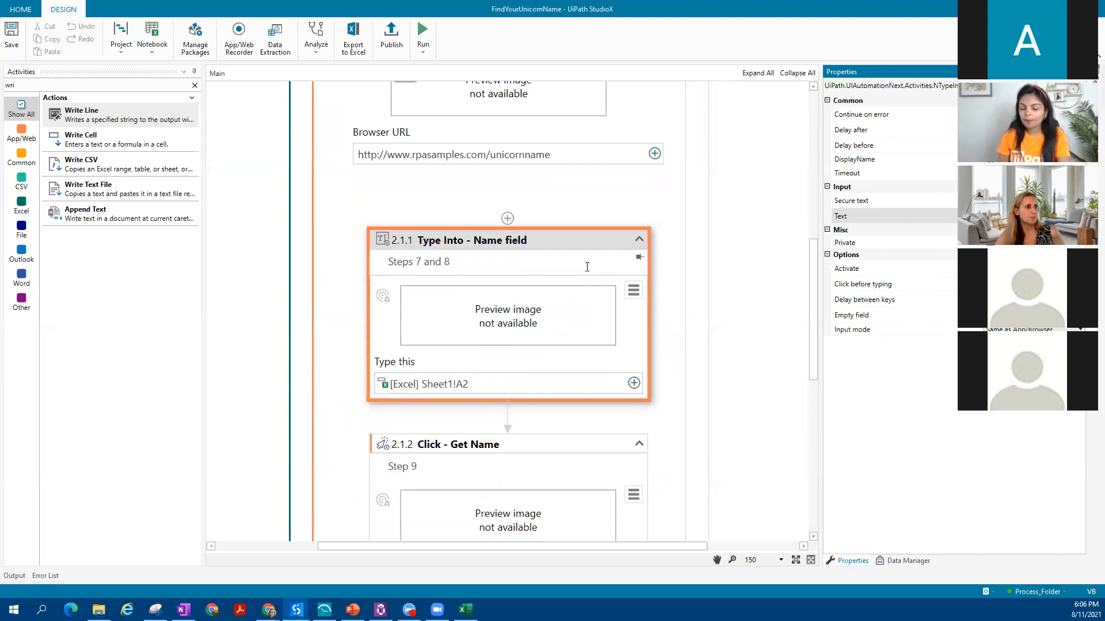
{"action": "left_click", "coordinate": [555, 396]}
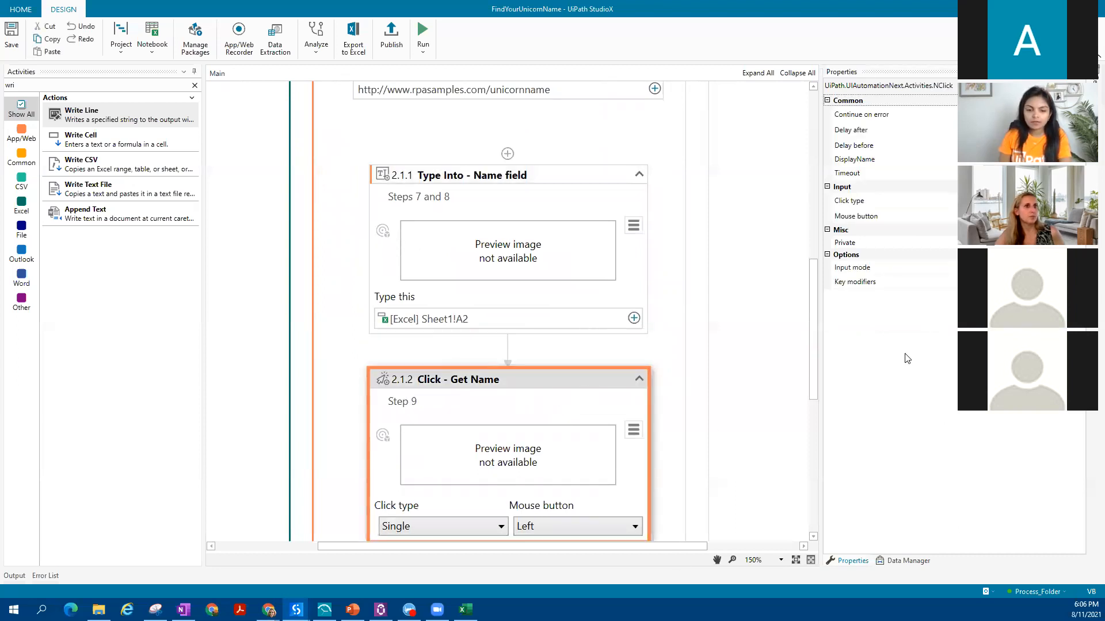
{"action": "scroll", "coordinate": [534, 379], "scroll_direction": "down", "scroll_amount": 6}
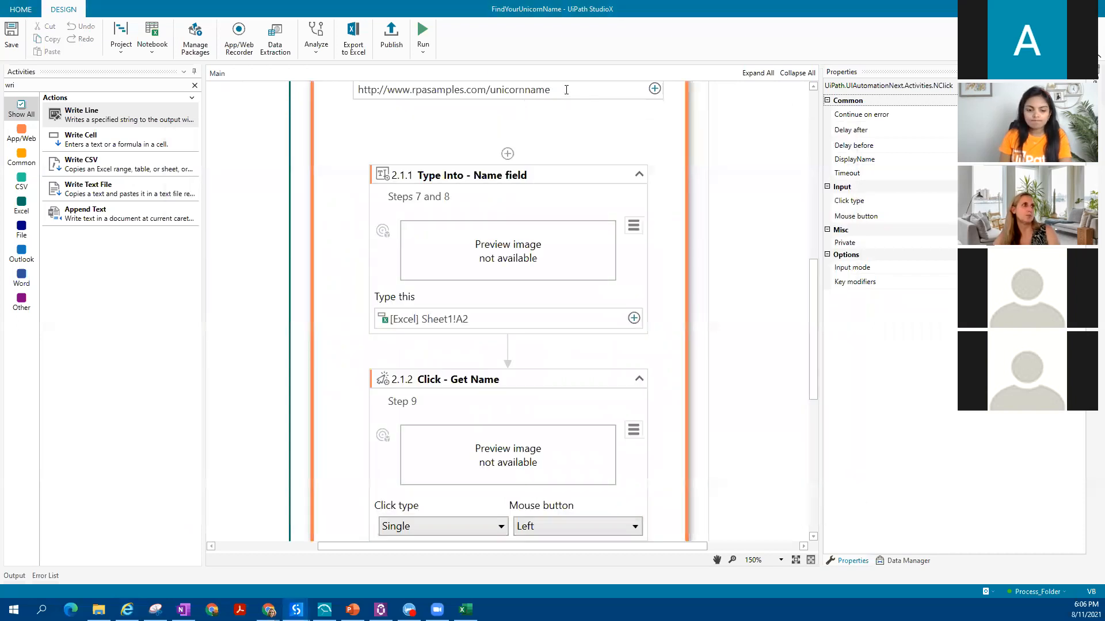
- Copy the browser URL from the Use Browser activity's Text Builder and close it without saving
{"action": "left_click", "coordinate": [496, 90]}
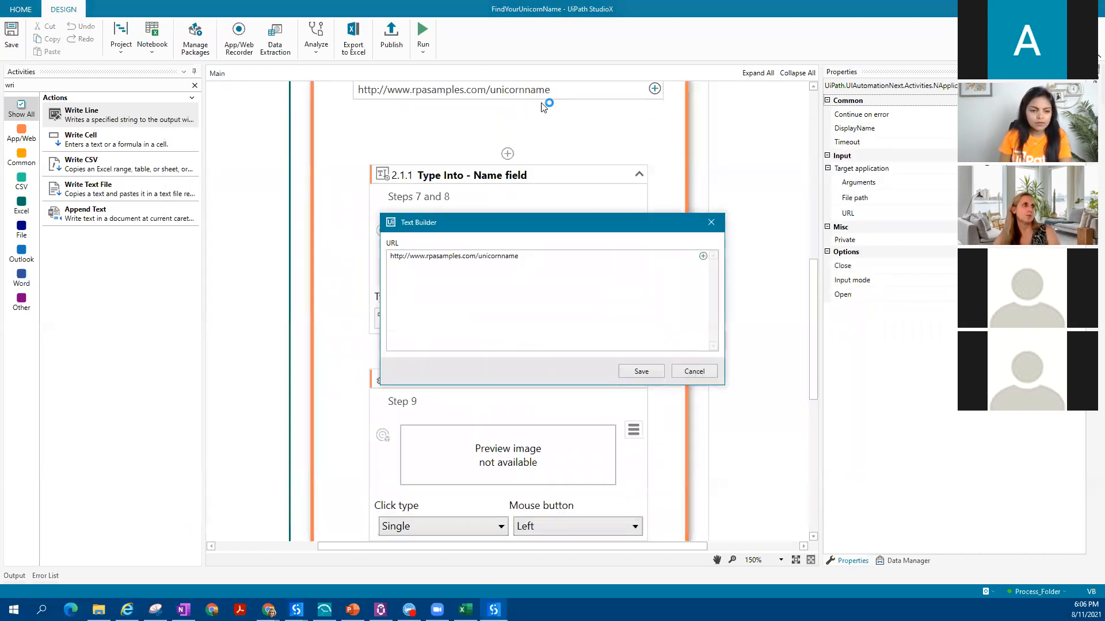
{"action": "left_click_drag", "start_coordinate": [540, 295], "coordinate": [347, 251]}
{"action": "key", "text": "ctrl+c"}
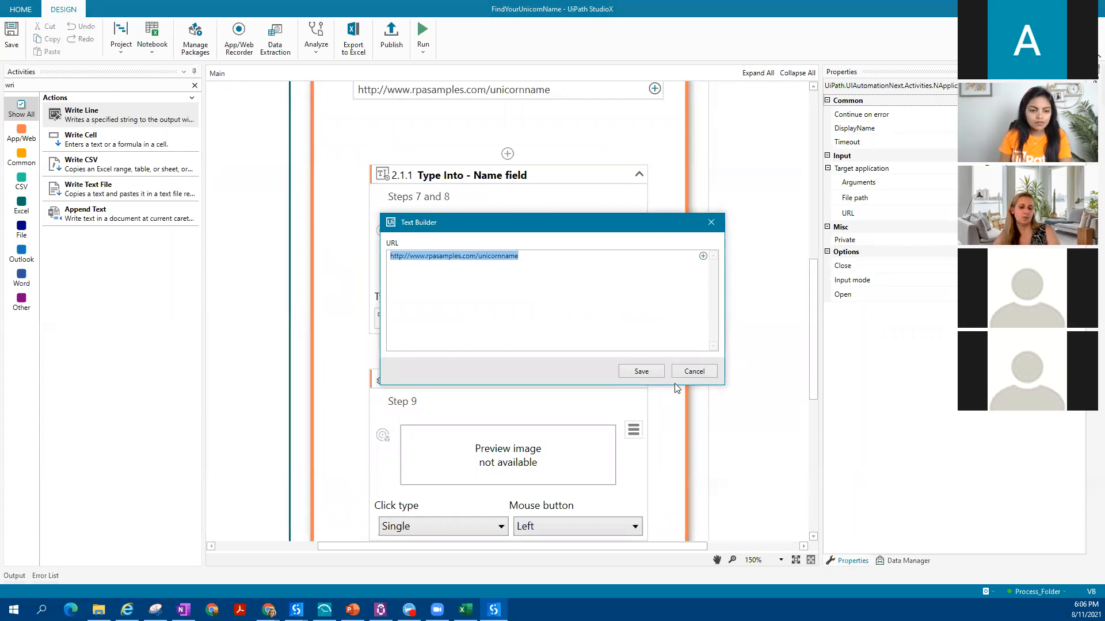
{"action": "left_click", "coordinate": [694, 371]}
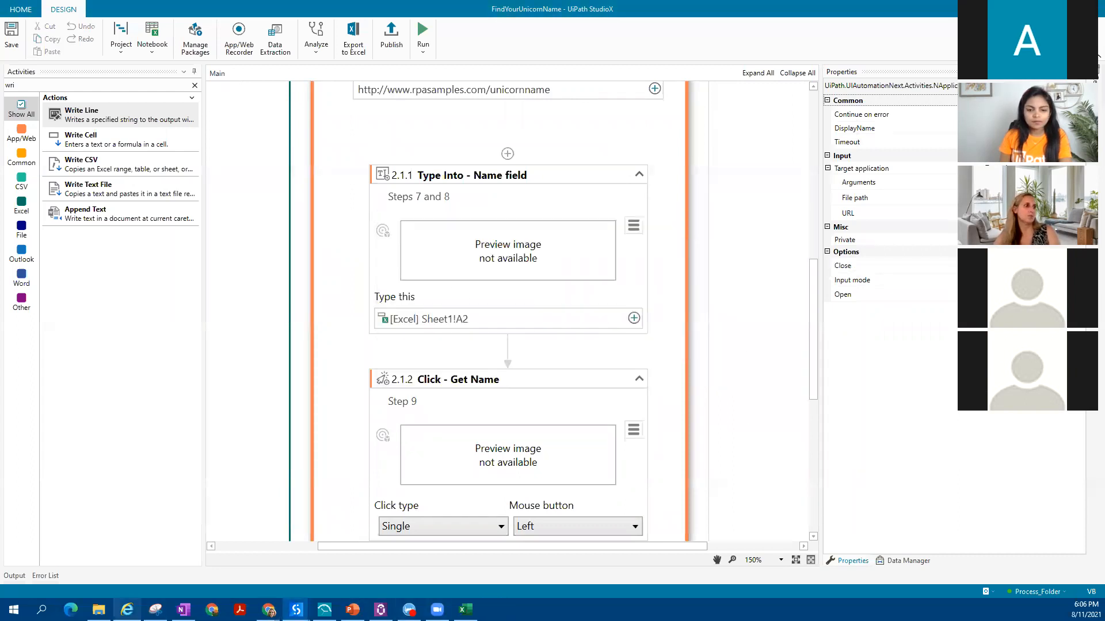
{"action": "left_click", "coordinate": [127, 609]}
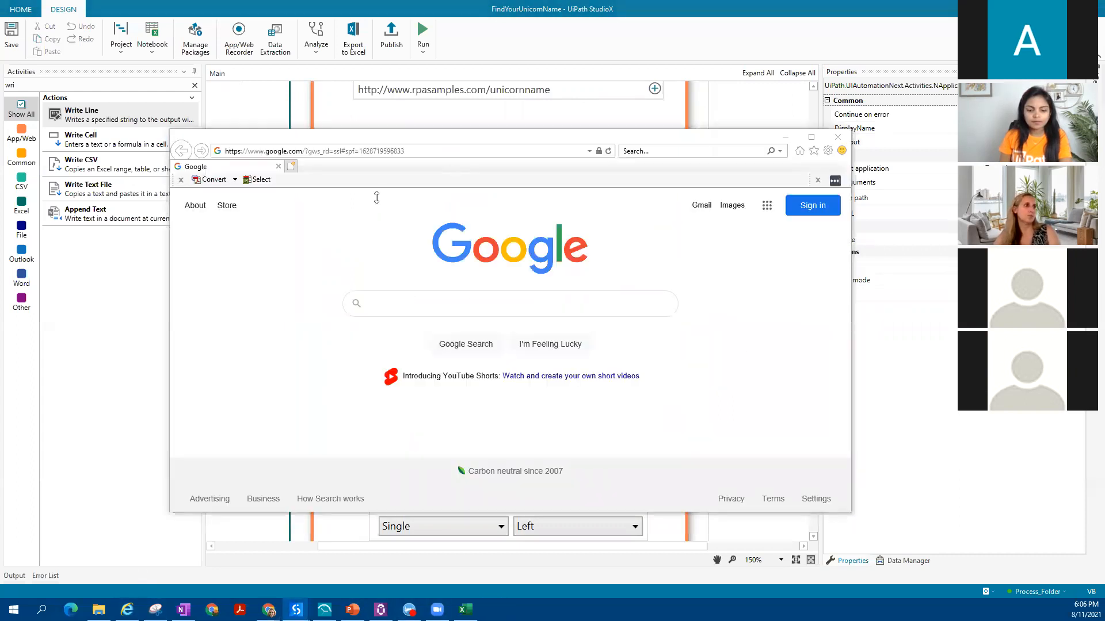
{"action": "left_click", "coordinate": [420, 152]}
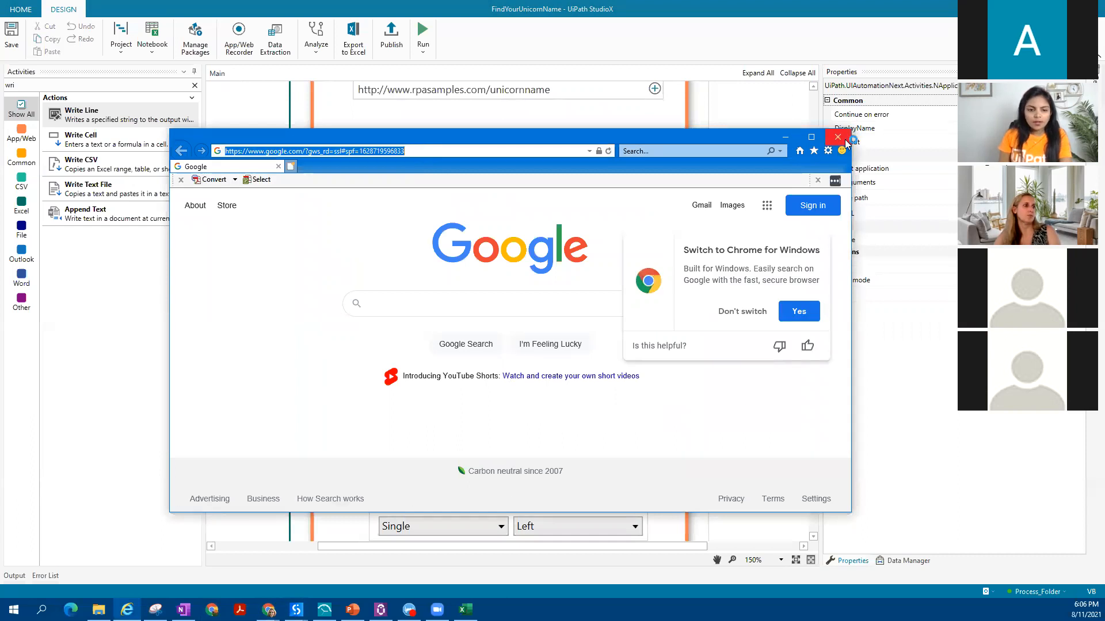
{"action": "key", "text": "ctrl+v"}
{"action": "key", "text": "Return"}
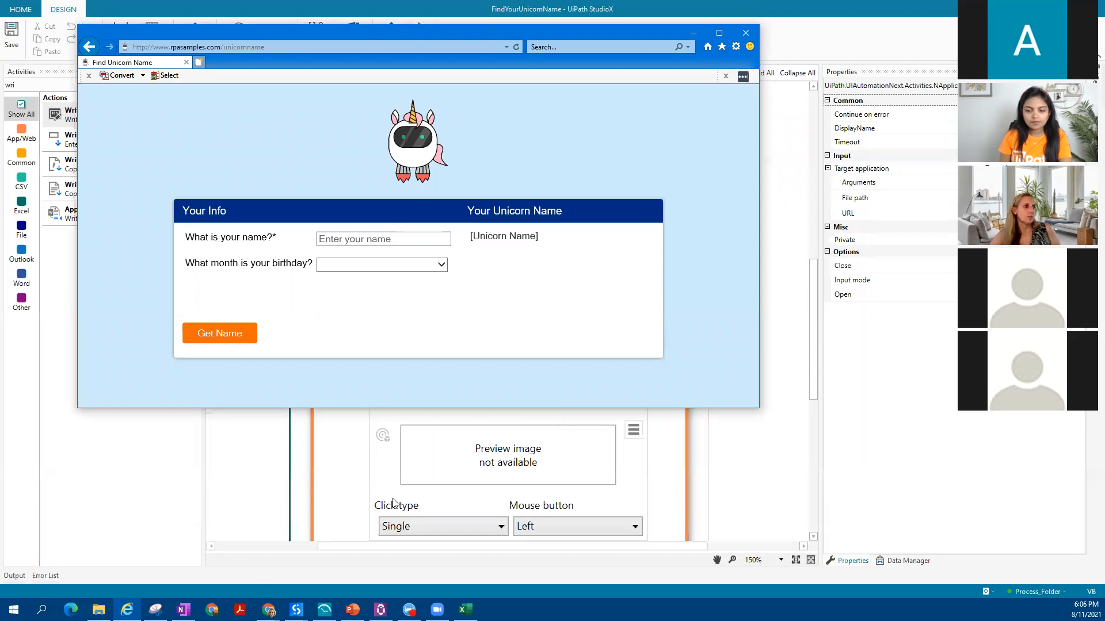
{"action": "left_click", "coordinate": [638, 487]}
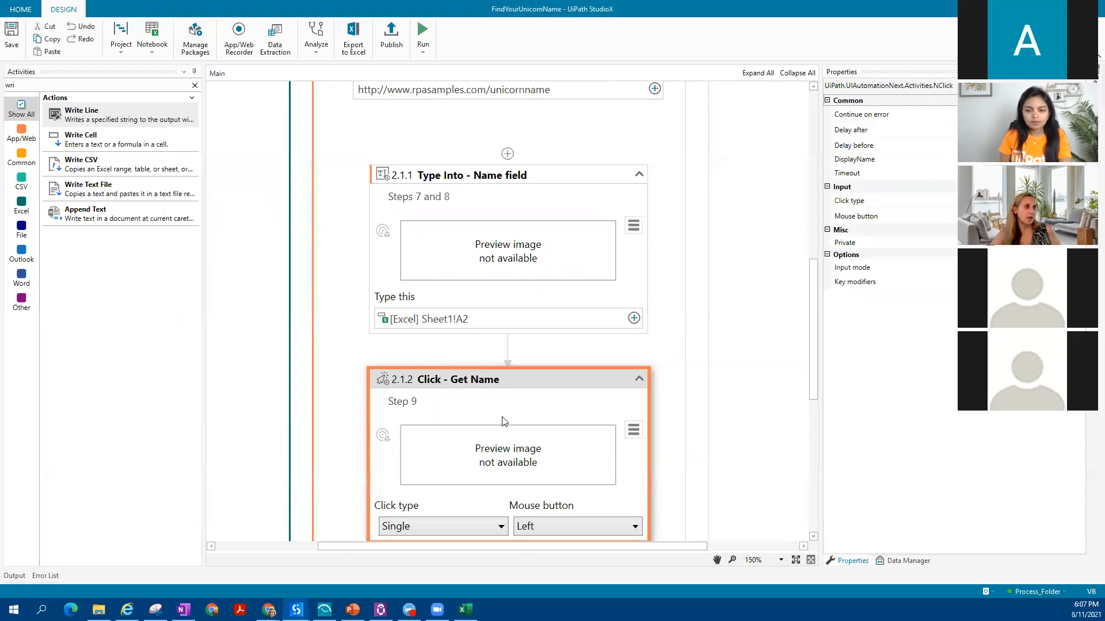
- Correct the misspelled Get Text activity title to "Get Text - Generated Unicorn Name" and view its save location
{"action": "scroll", "coordinate": [504, 422], "scroll_direction": "down", "scroll_amount": 3}
{"action": "scroll", "coordinate": [569, 351], "scroll_direction": "down", "scroll_amount": 2}
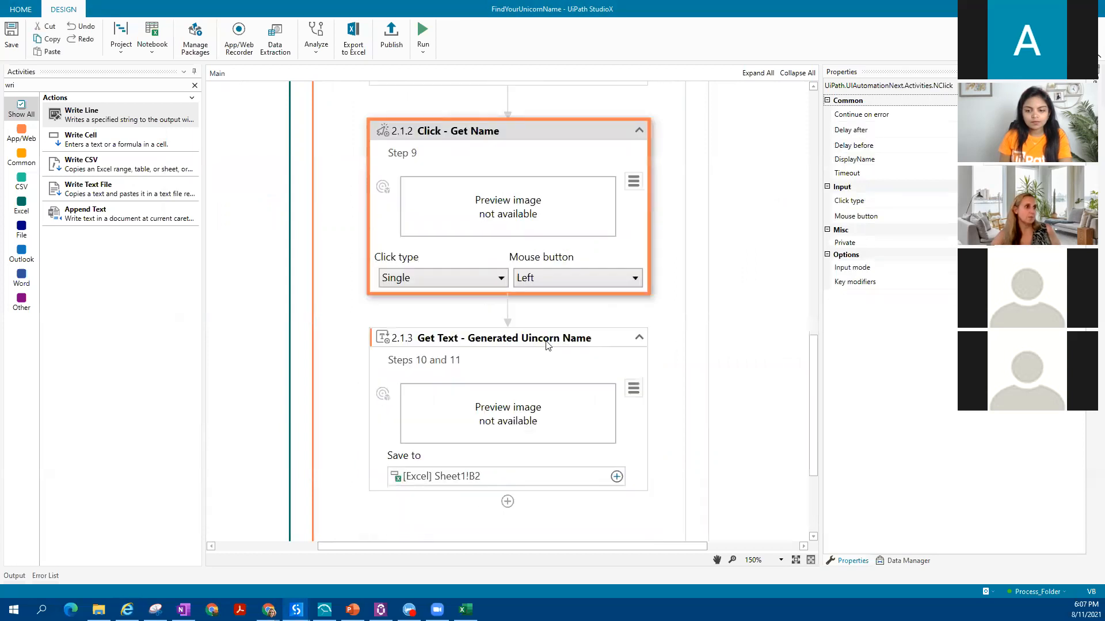
{"action": "left_click", "coordinate": [528, 341]}
{"action": "left_click", "coordinate": [499, 339]}
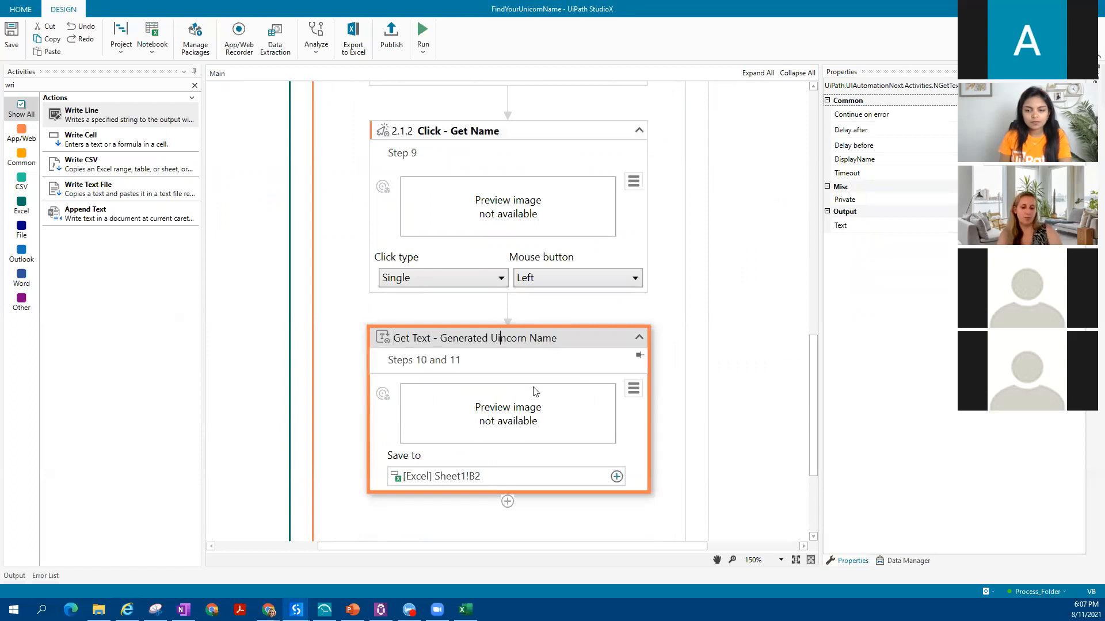
{"action": "key", "text": "BackSpace"}
{"action": "key", "text": "Right"}
{"action": "type", "text": "i"}
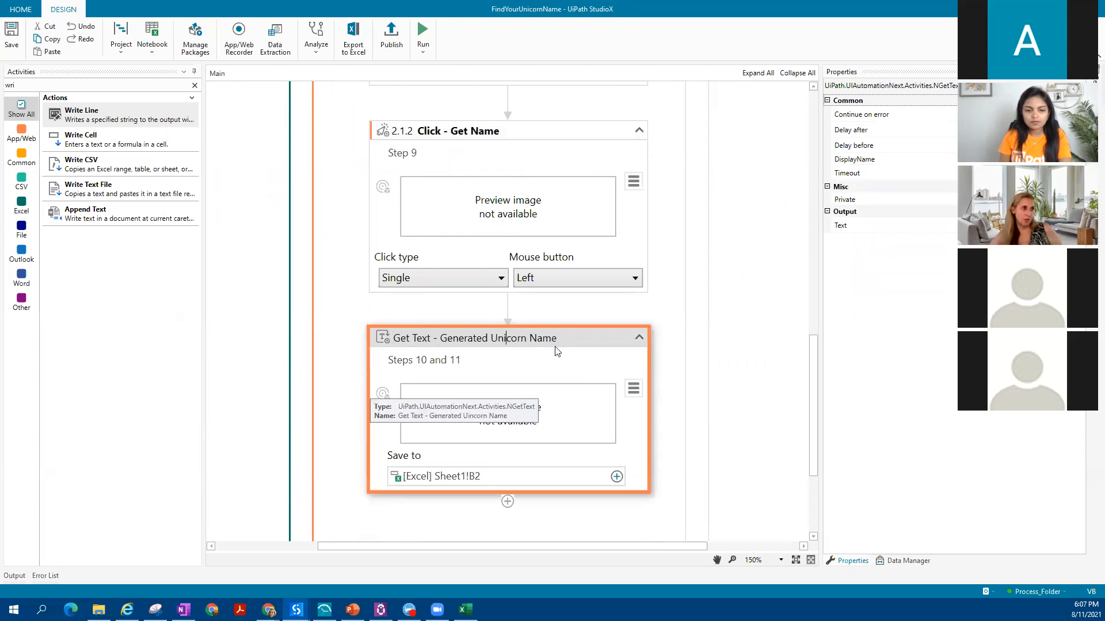
{"action": "left_click", "coordinate": [604, 337]}
{"action": "scroll", "coordinate": [553, 368], "scroll_direction": "down", "scroll_amount": 2}
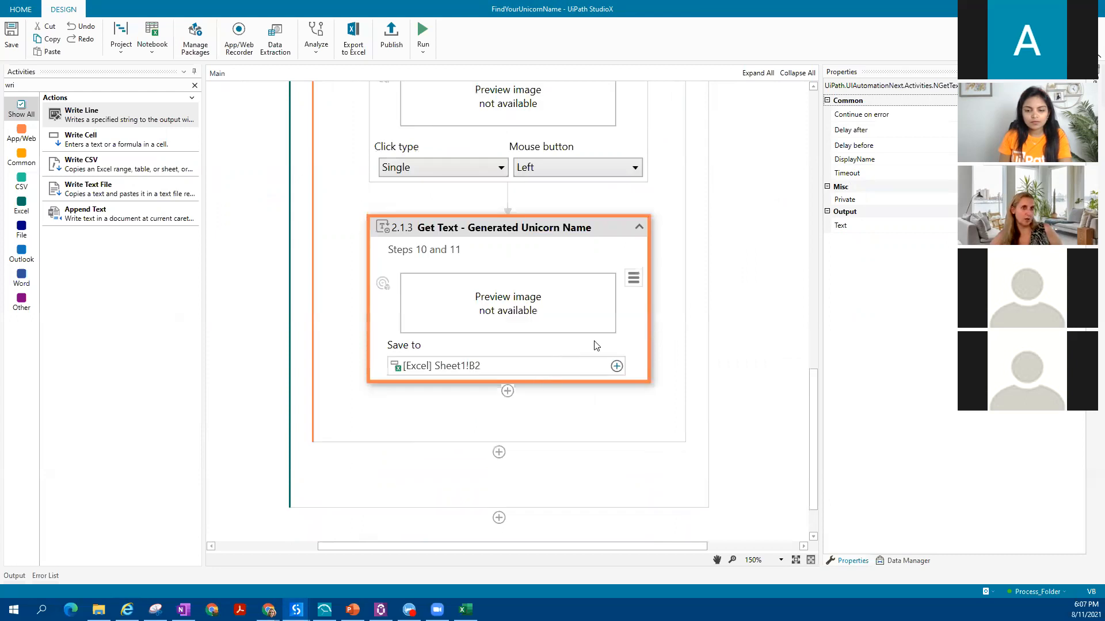
{"action": "scroll", "coordinate": [596, 345], "scroll_direction": "down", "scroll_amount": 1}
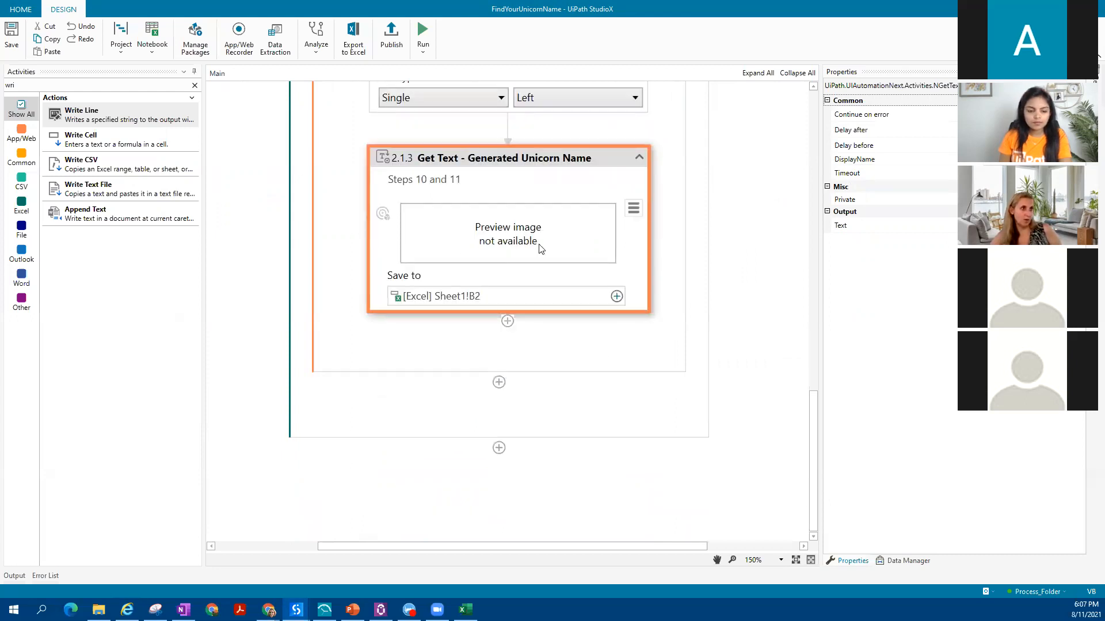
- Select the Click - Get Name activity, return to the start of the workflow and clear the Activities search
{"action": "scroll", "coordinate": [530, 242], "scroll_direction": "up", "scroll_amount": 3}
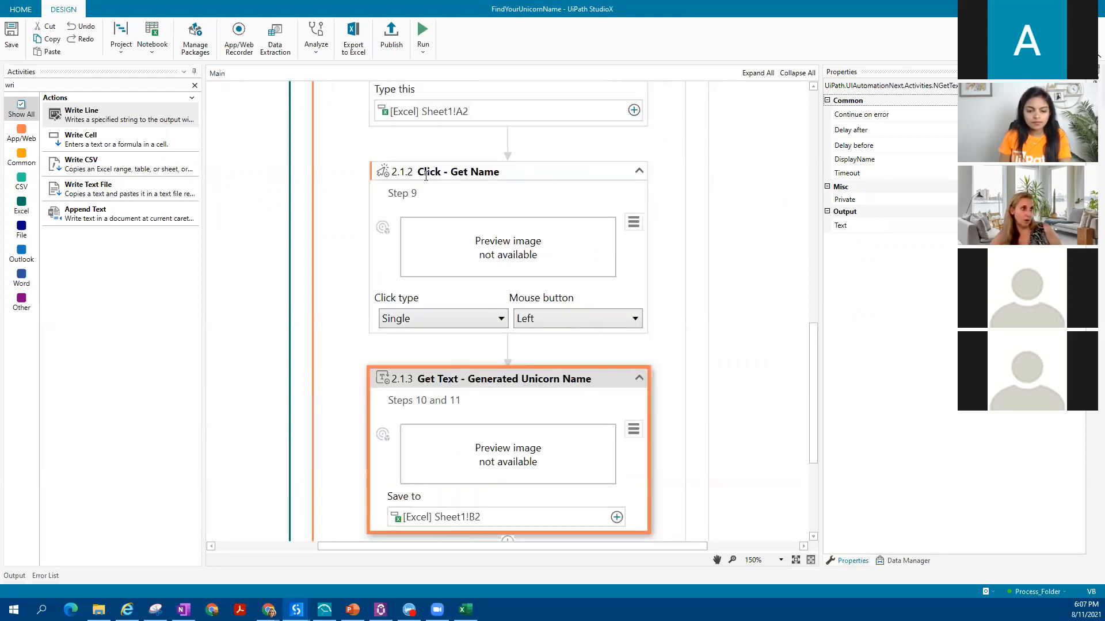
{"action": "left_click", "coordinate": [529, 176]}
{"action": "scroll", "coordinate": [492, 294], "scroll_direction": "up", "scroll_amount": 2}
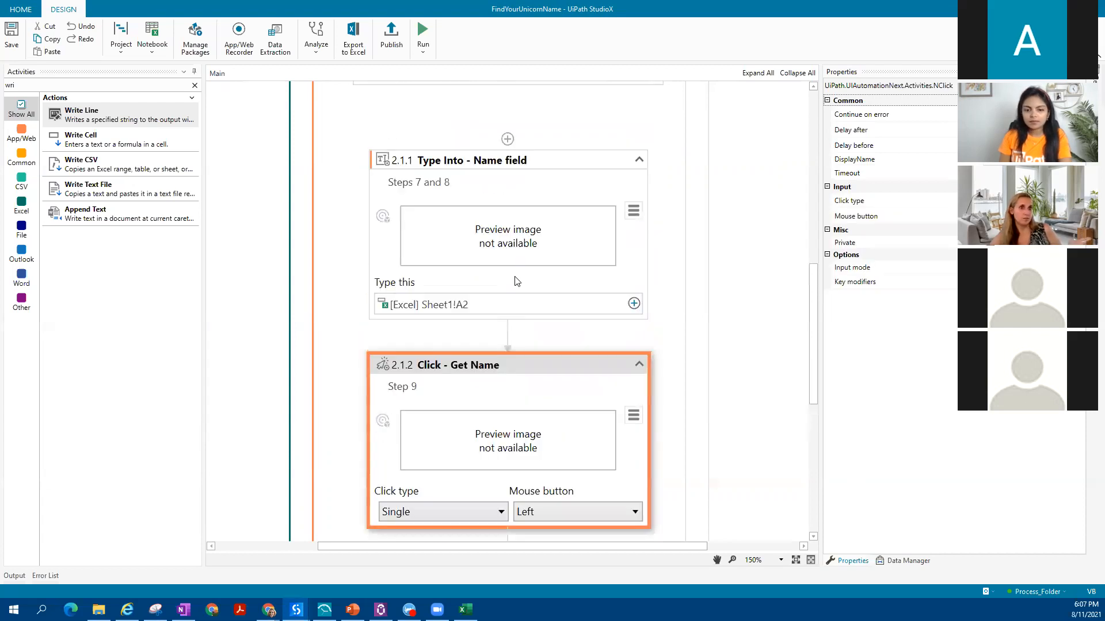
{"action": "scroll", "coordinate": [501, 286], "scroll_direction": "up", "scroll_amount": 5}
{"action": "scroll", "coordinate": [500, 286], "scroll_direction": "up", "scroll_amount": 6}
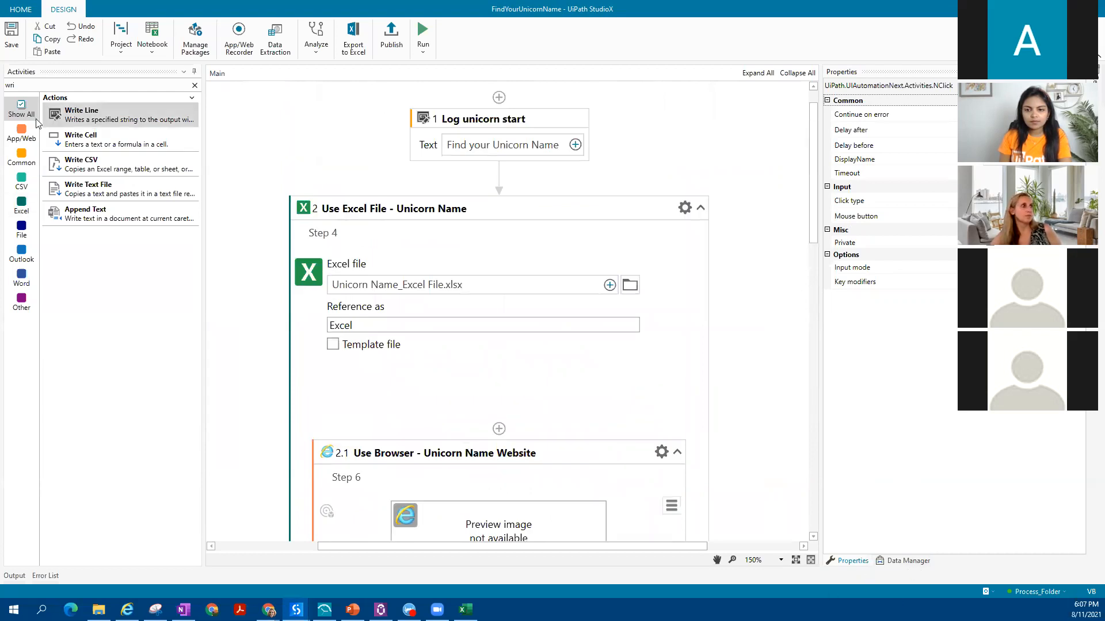
{"action": "left_click", "coordinate": [196, 85]}
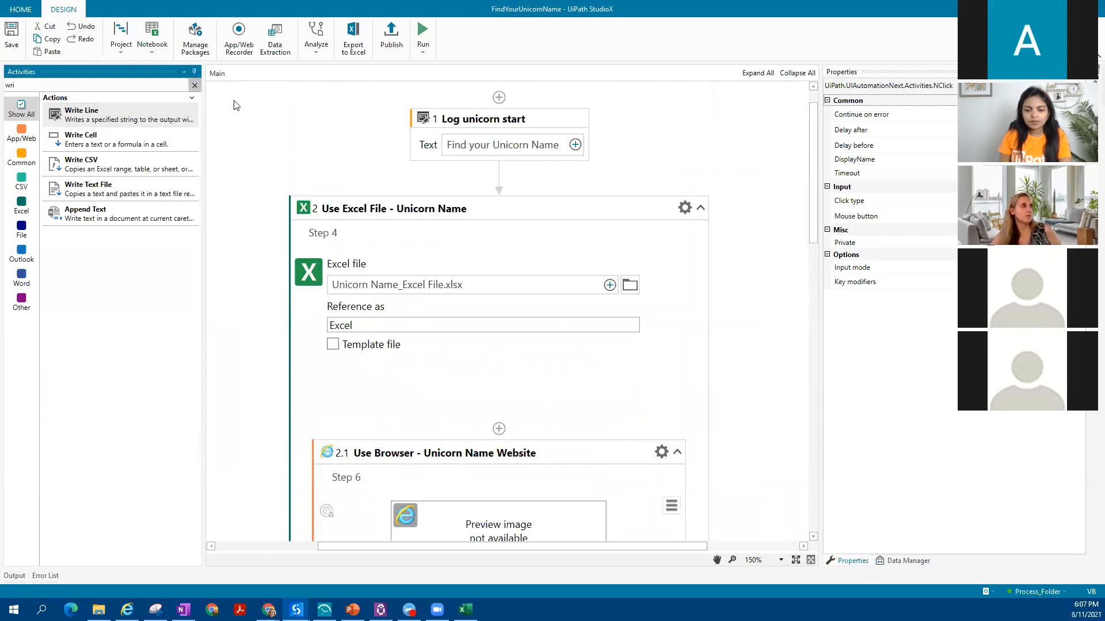
{"action": "key", "text": "Escape"}
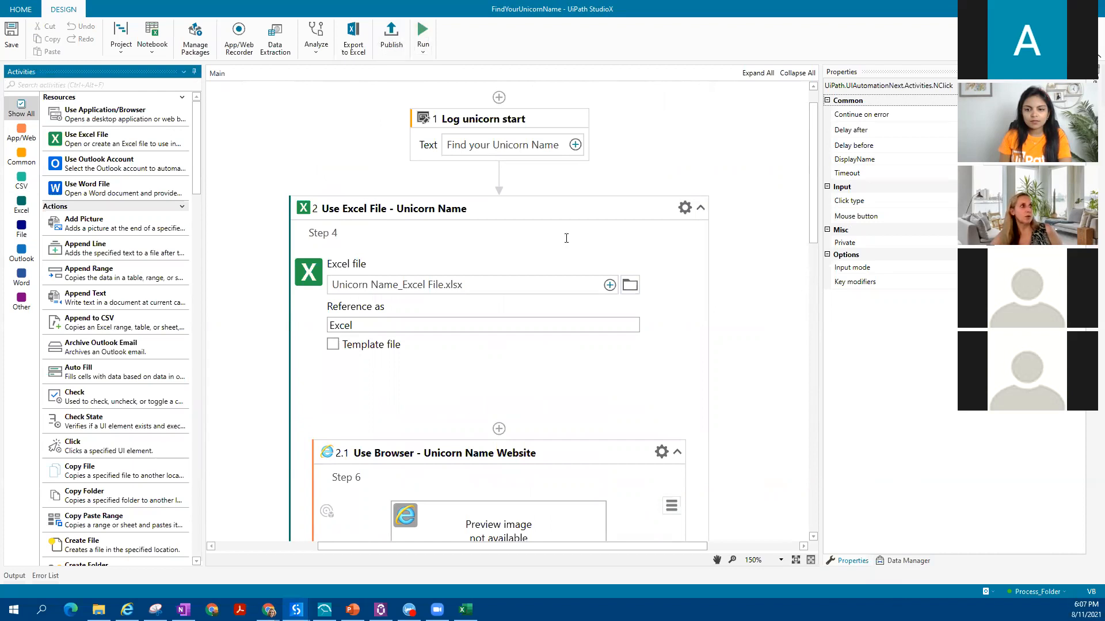
- Run the automation, agree to force close the running Excel instances, and close the Find Unicorn Name browser window left by the run
{"action": "scroll", "coordinate": [593, 204], "scroll_direction": "up", "scroll_amount": 1}
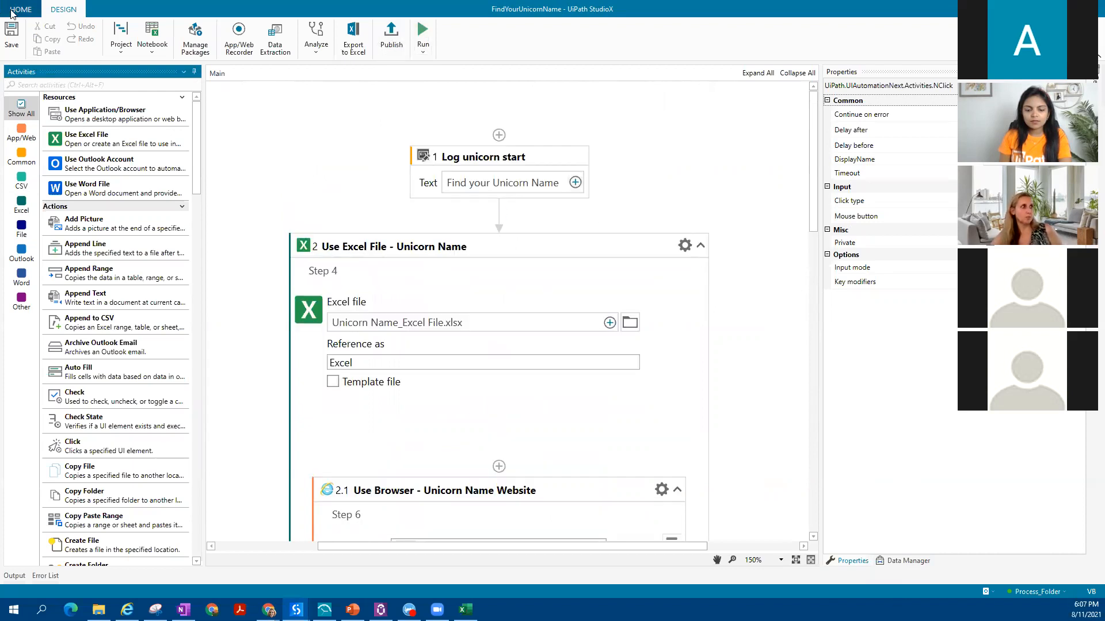
{"action": "left_click", "coordinate": [423, 29]}
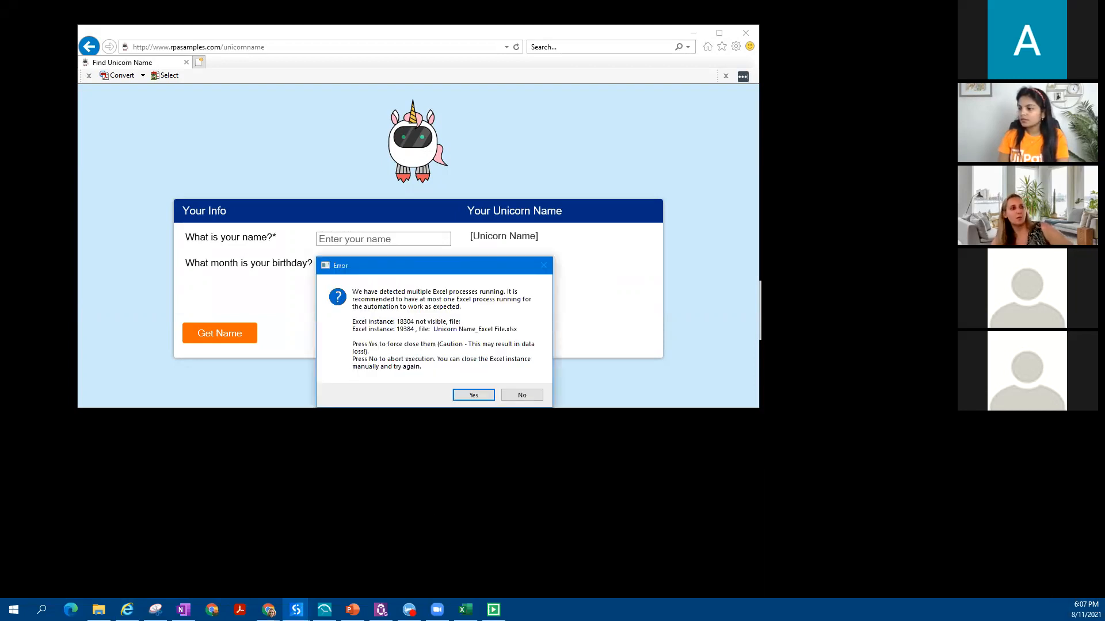
{"action": "left_click", "coordinate": [480, 396]}
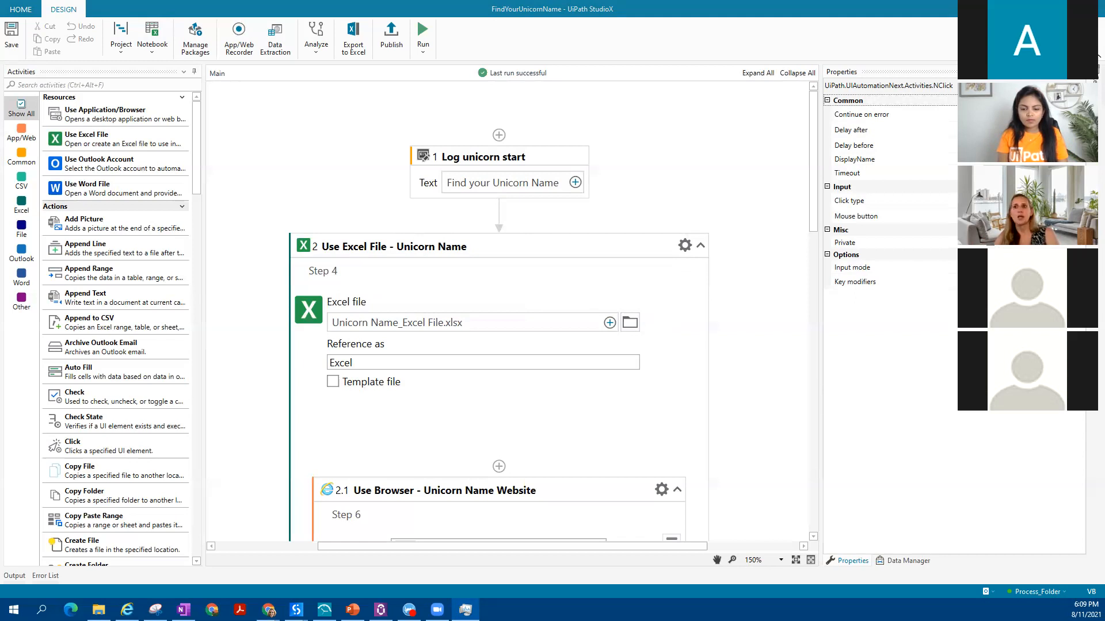
{"action": "left_click", "coordinate": [311, 127]}
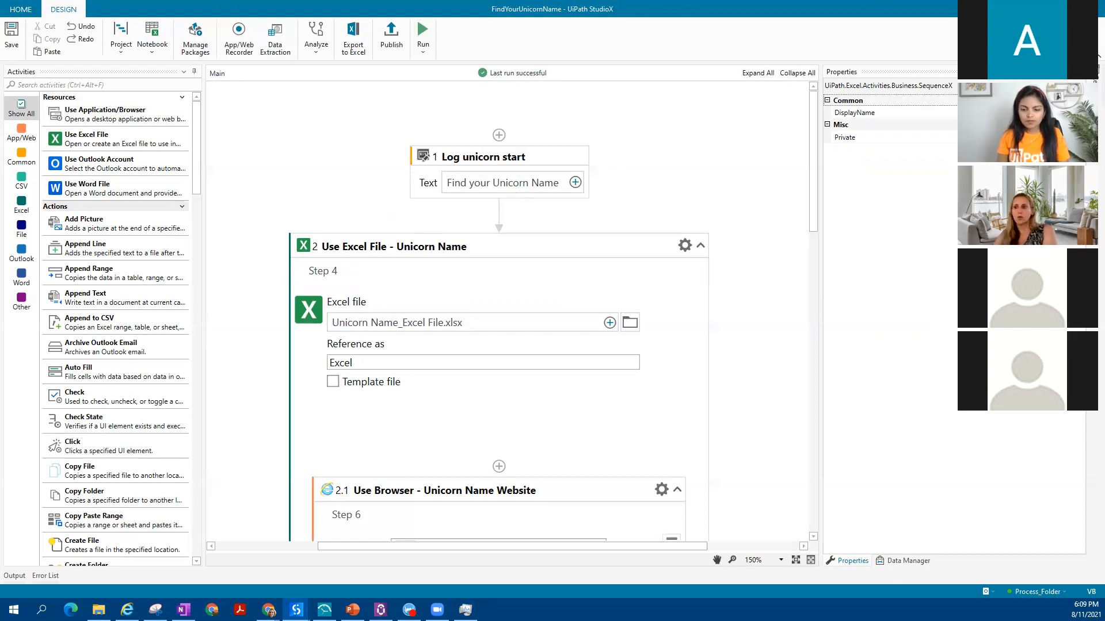
{"action": "key", "text": "alt+Tab"}
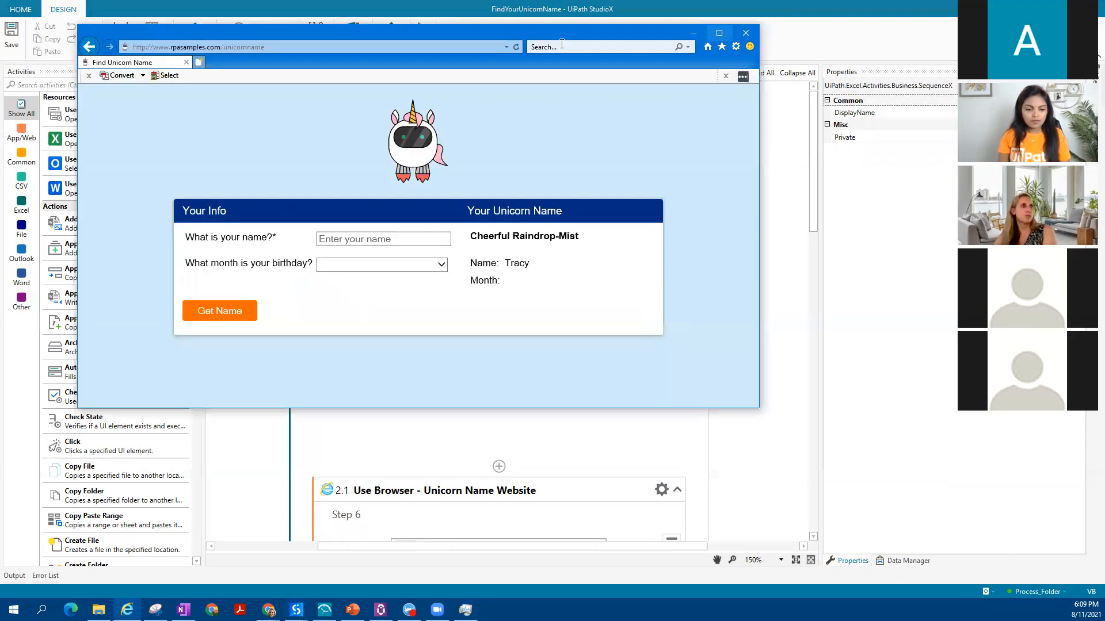
{"action": "left_click", "coordinate": [745, 33]}
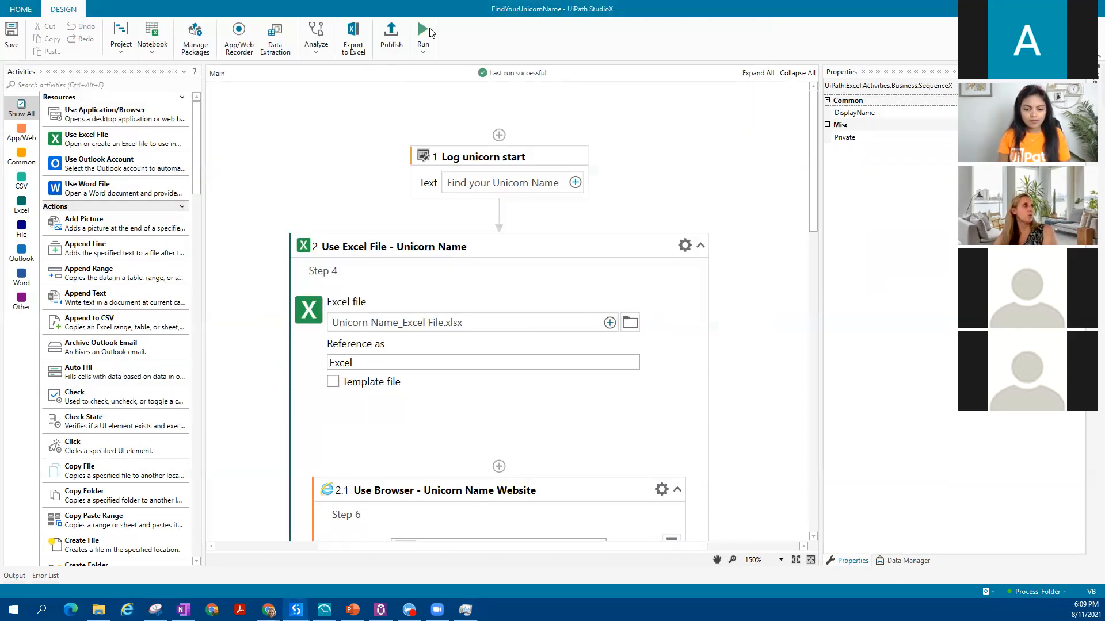
- Rerun the automation to submit the name from Excel on the unicorn website, and close the resulting browser window
{"action": "left_click", "coordinate": [423, 45]}
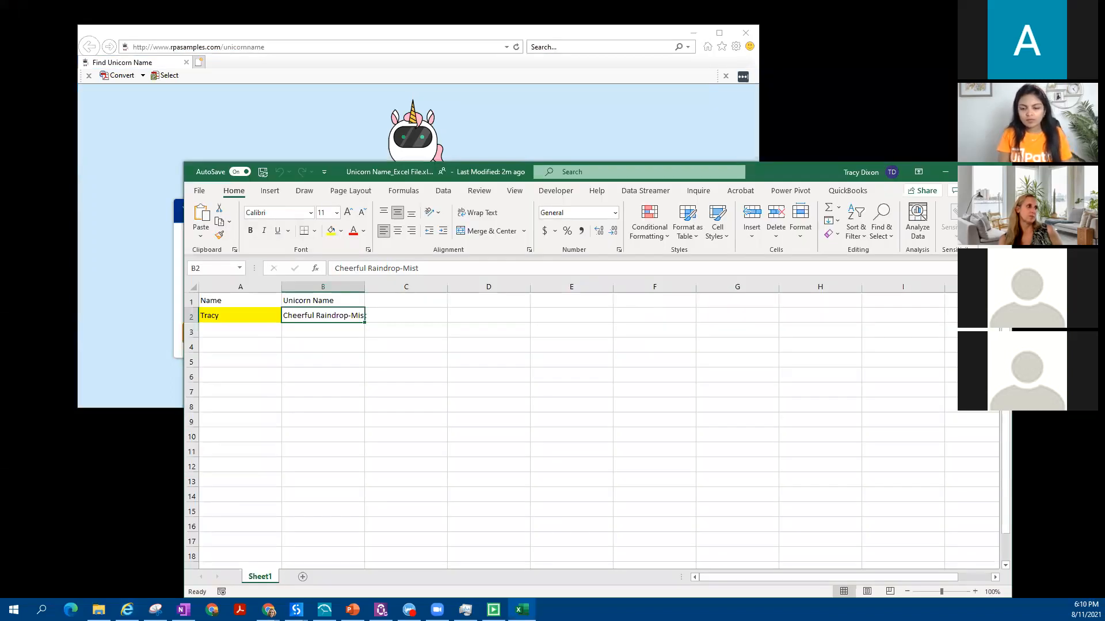
{"action": "type", "text": "Tracy"}
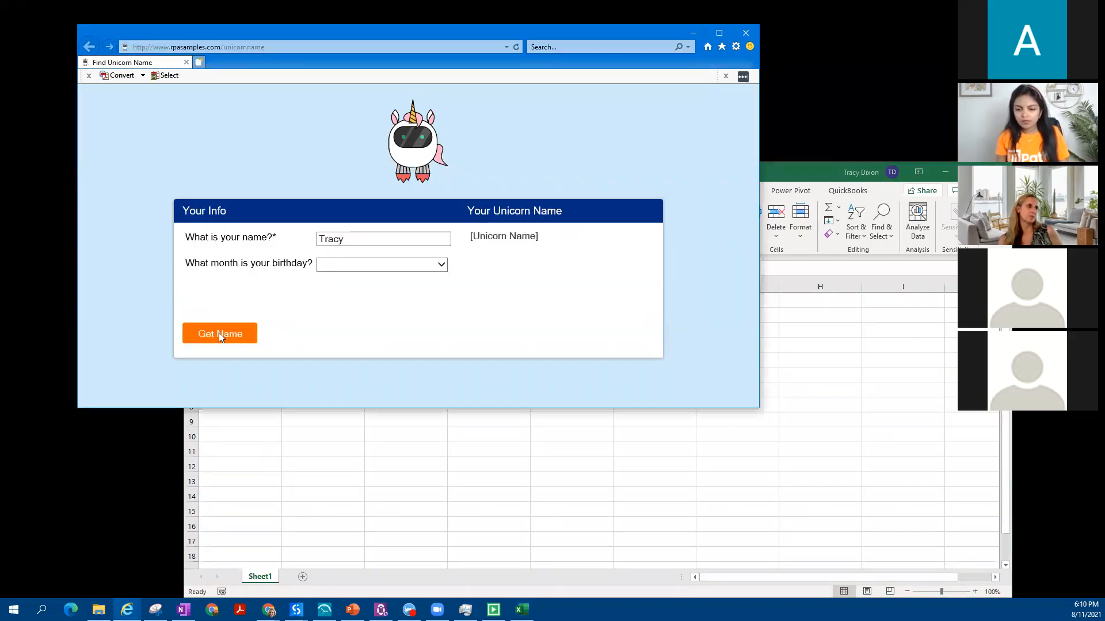
{"action": "left_click", "coordinate": [219, 332]}
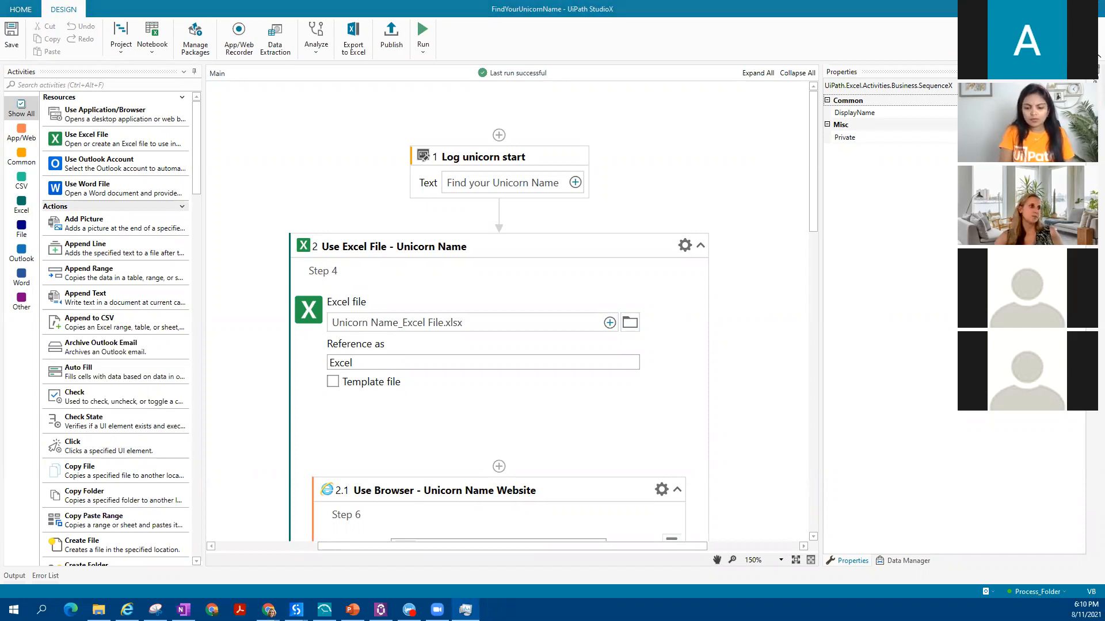
{"action": "key", "text": "alt+Tab"}
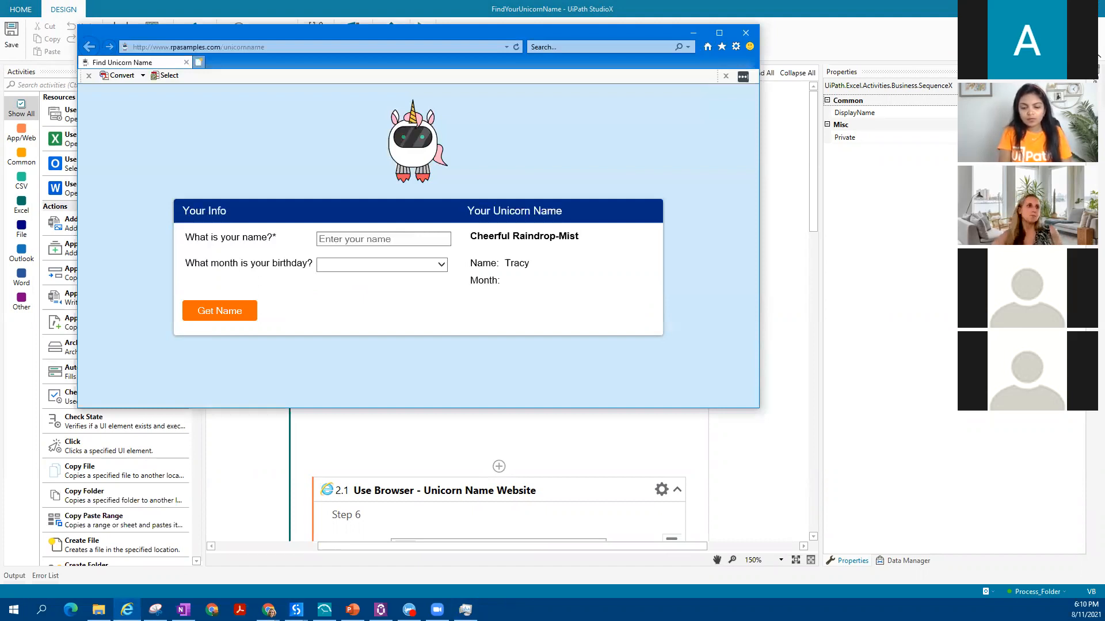
{"action": "left_click", "coordinate": [744, 34]}
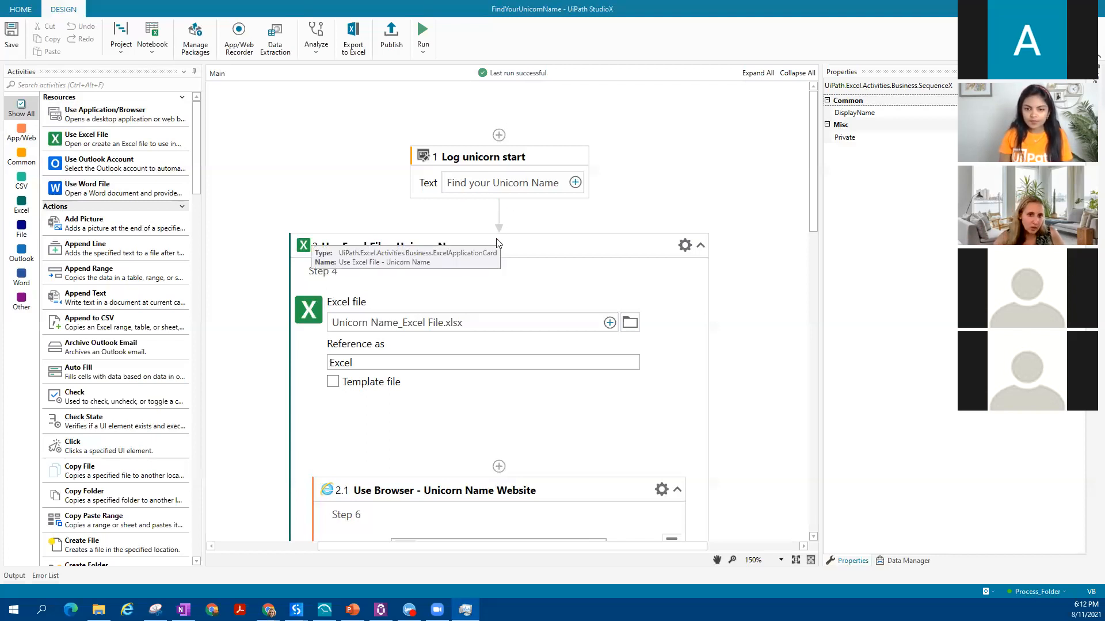
- Review the whole workflow at 100% zoom, from Log unicorn start down to Get Text - Generated Unicorn Name
{"action": "left_click", "coordinate": [780, 560]}
{"action": "left_click", "coordinate": [753, 524]}
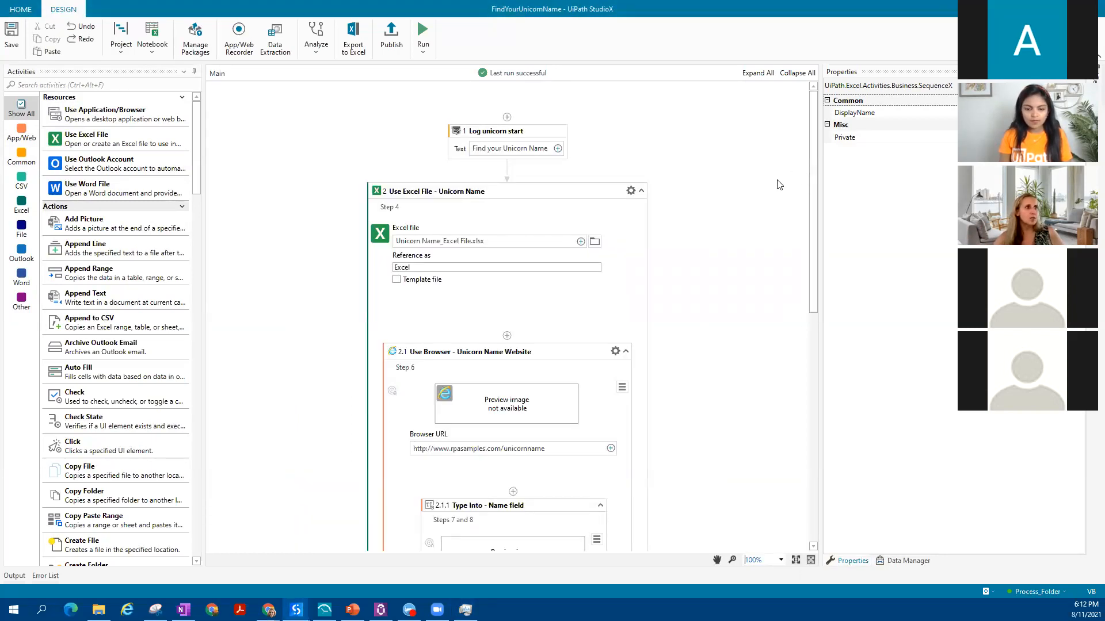
{"action": "scroll", "coordinate": [804, 175], "scroll_direction": "down", "scroll_amount": 1}
{"action": "scroll", "coordinate": [815, 162], "scroll_direction": "down", "scroll_amount": 1}
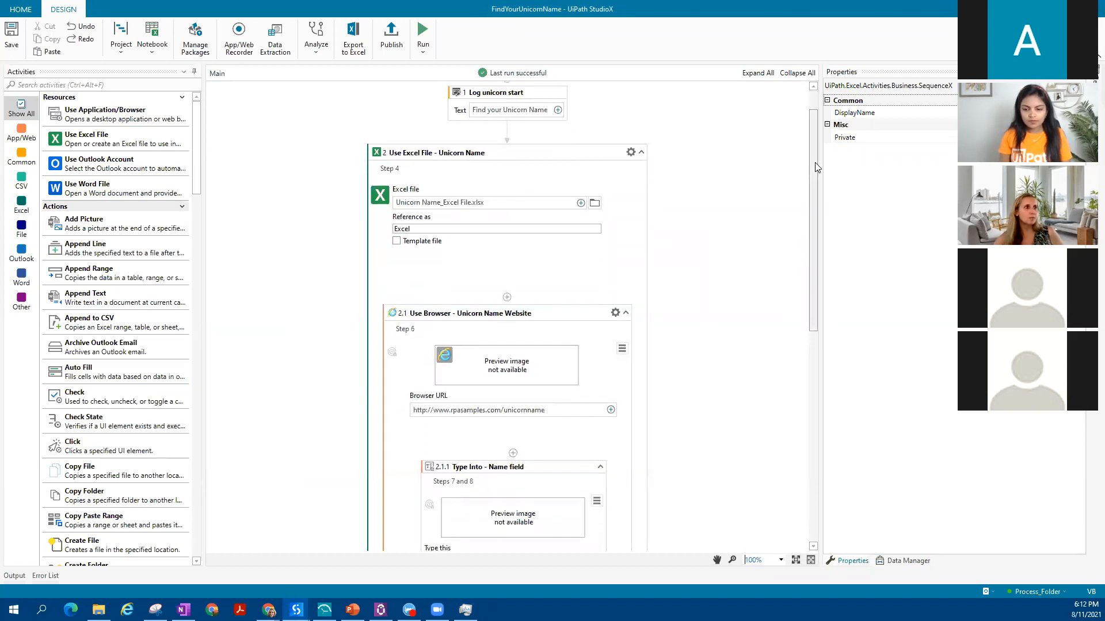
{"action": "scroll", "coordinate": [815, 168], "scroll_direction": "down", "scroll_amount": 1}
{"action": "scroll", "coordinate": [818, 190], "scroll_direction": "down", "scroll_amount": 1}
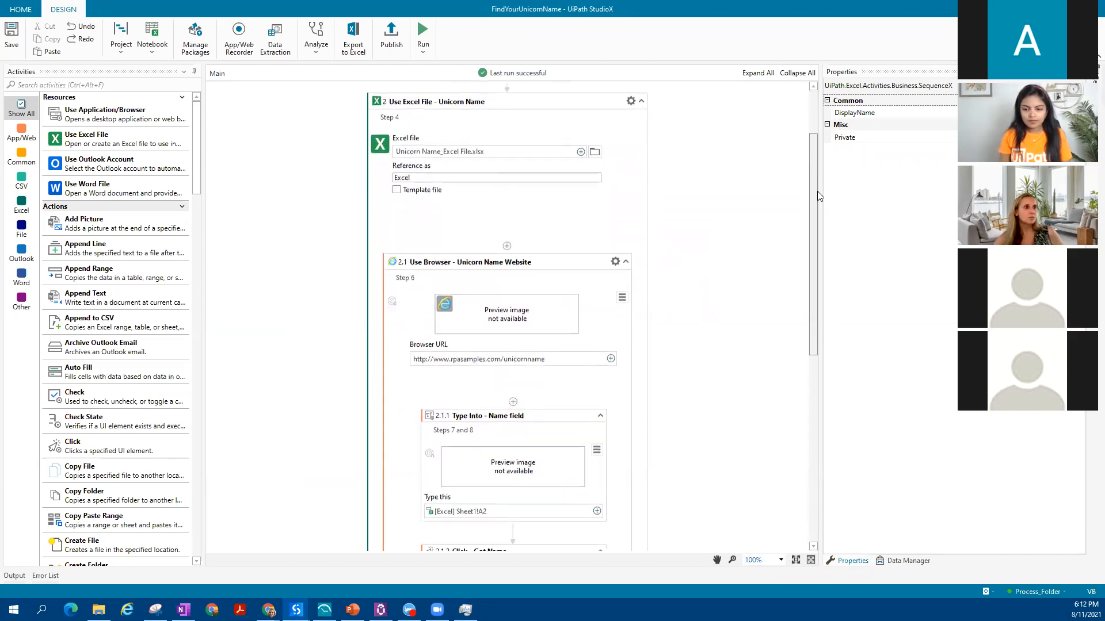
{"action": "scroll", "coordinate": [819, 202], "scroll_direction": "down", "scroll_amount": 1}
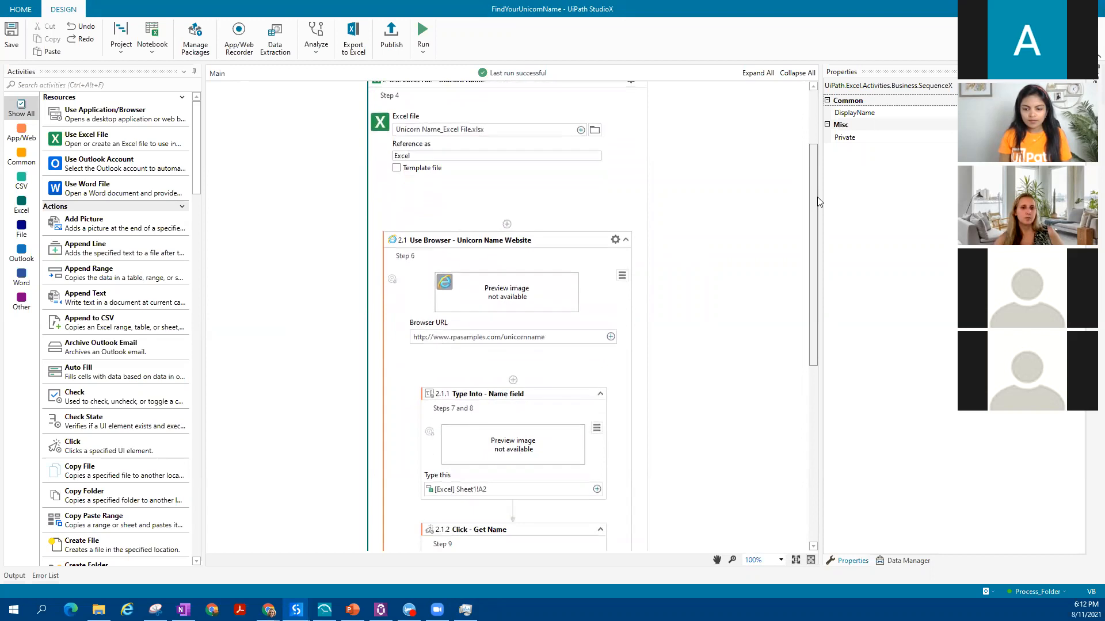
{"action": "scroll", "coordinate": [819, 219], "scroll_direction": "down", "scroll_amount": 2}
{"action": "scroll", "coordinate": [819, 230], "scroll_direction": "down", "scroll_amount": 2}
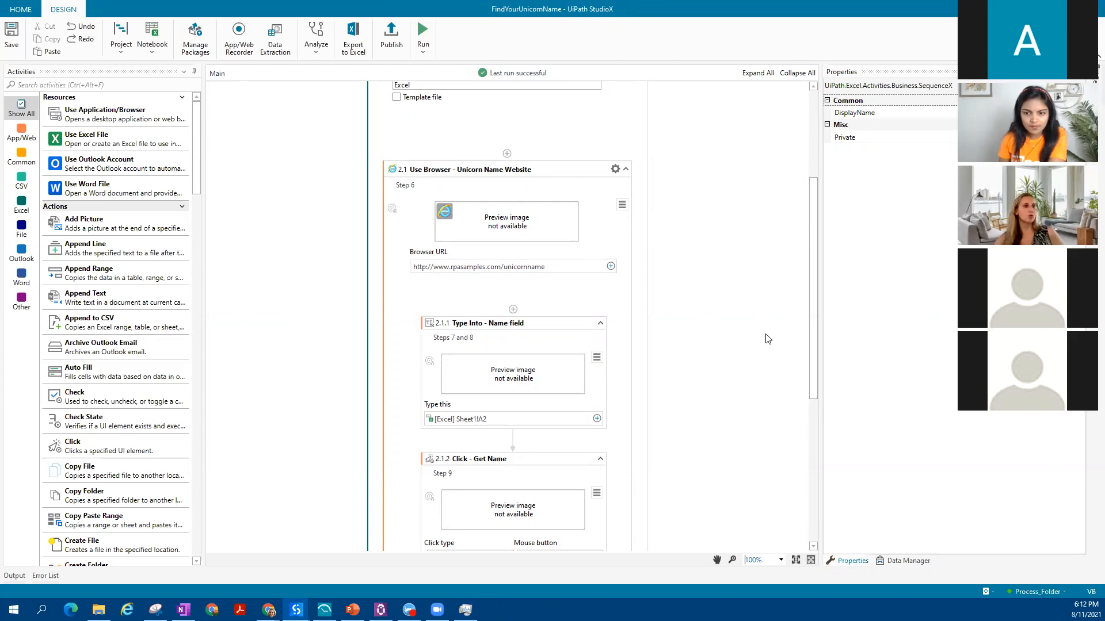
{"action": "scroll", "coordinate": [820, 324], "scroll_direction": "down", "scroll_amount": 2}
{"action": "left_click_drag", "start_coordinate": [819, 324], "coordinate": [821, 434]}
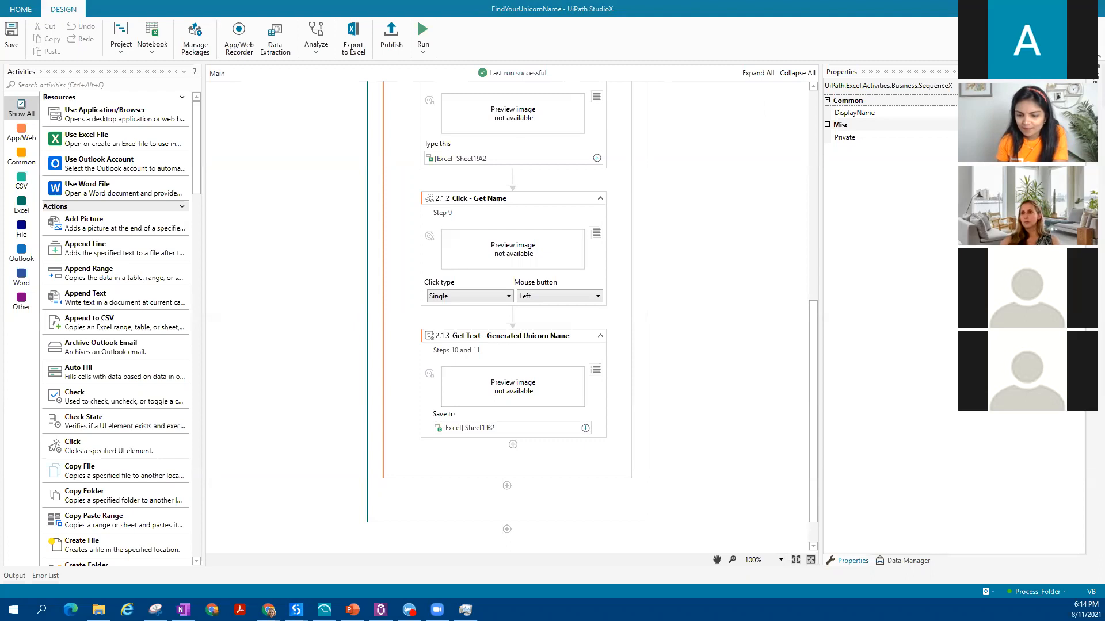
- Minimize all open windows to show the desktop
{"action": "key", "text": "alt+Tab"}
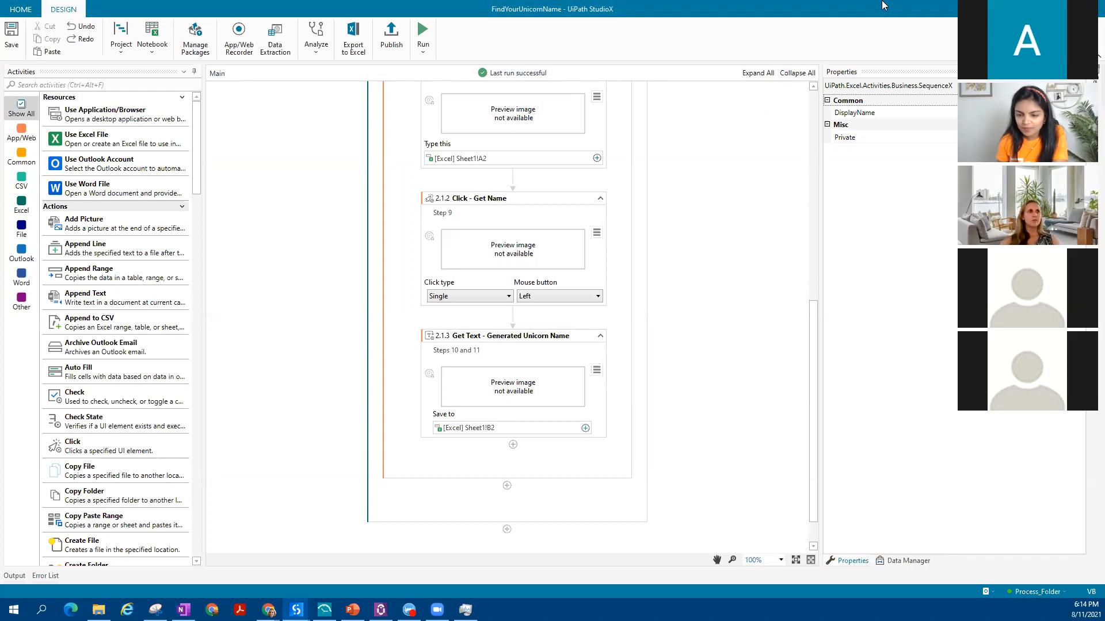
{"action": "key", "text": "super+d"}
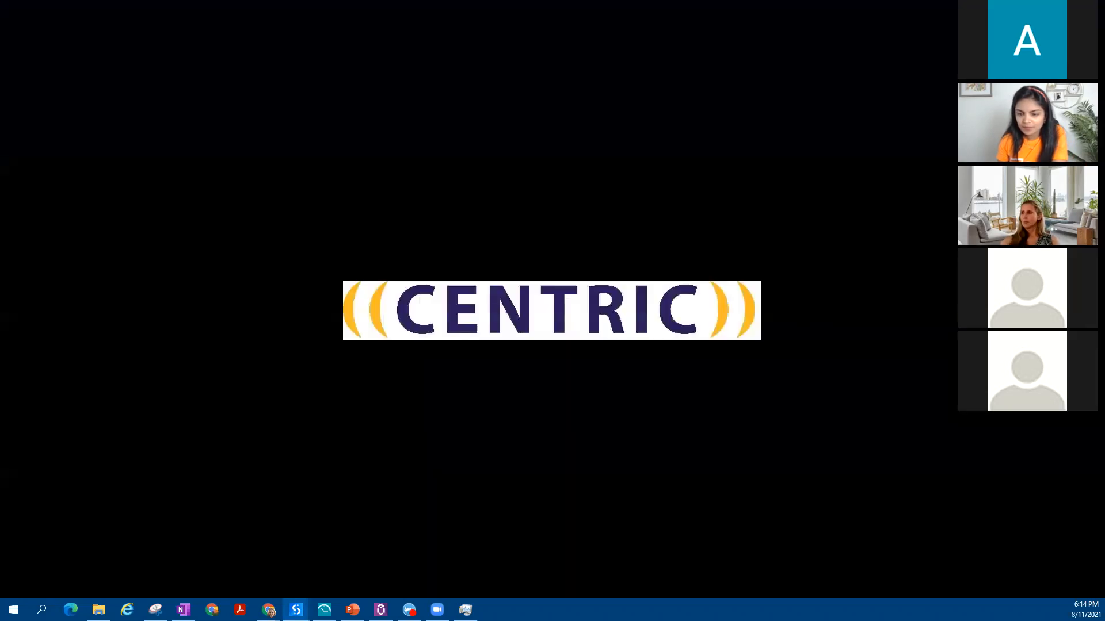